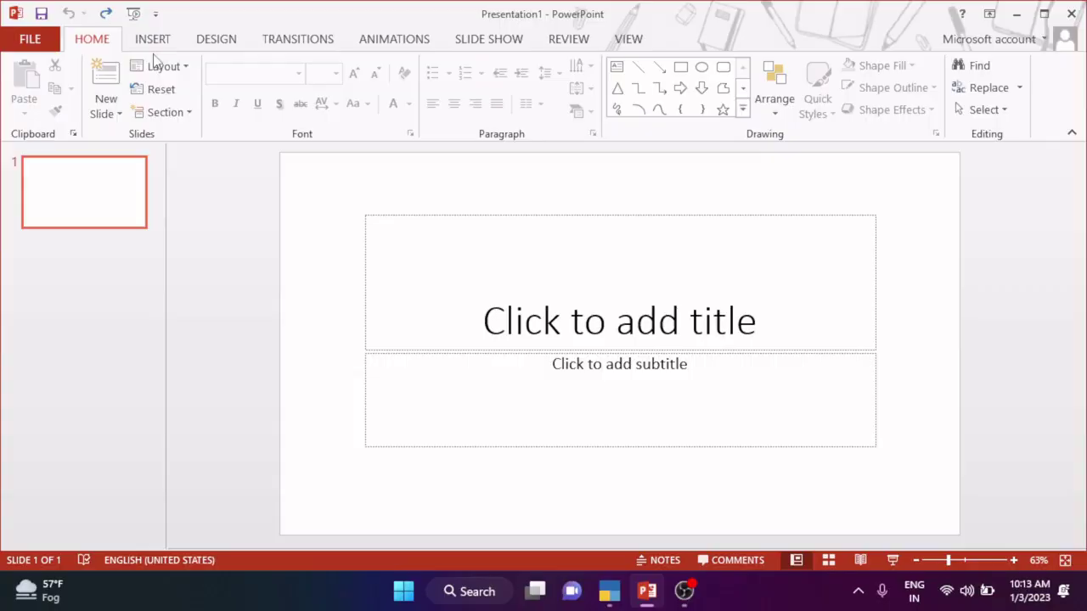
# Switch the slide to the Blank layout and give it the black background variant.
pyautogui.click(164, 66)
pyautogui.click(191, 328)
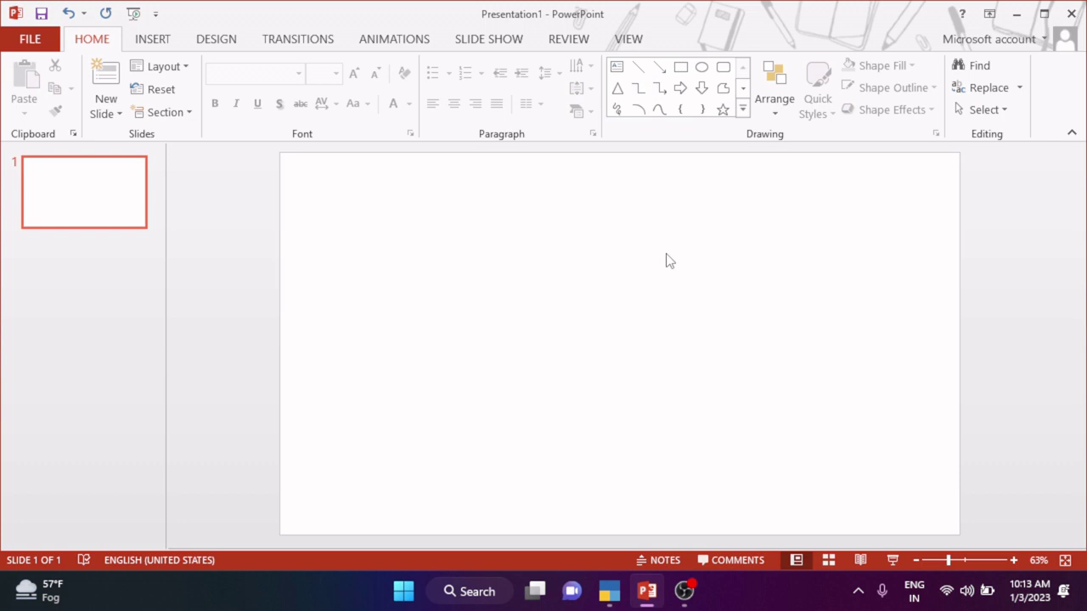
pyautogui.click(234, 40)
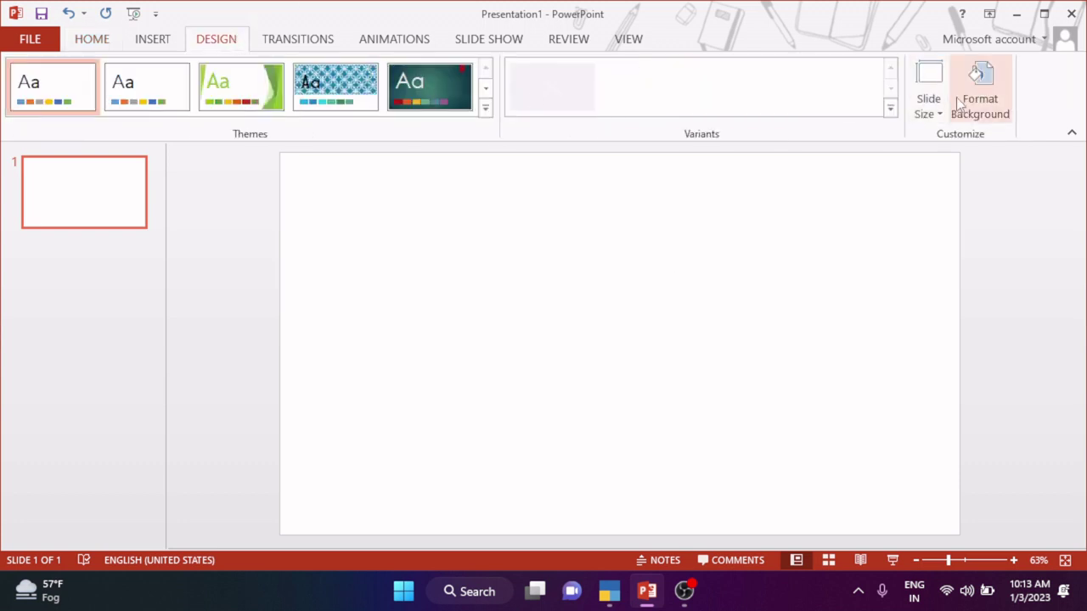
pyautogui.click(978, 93)
pyautogui.click(828, 79)
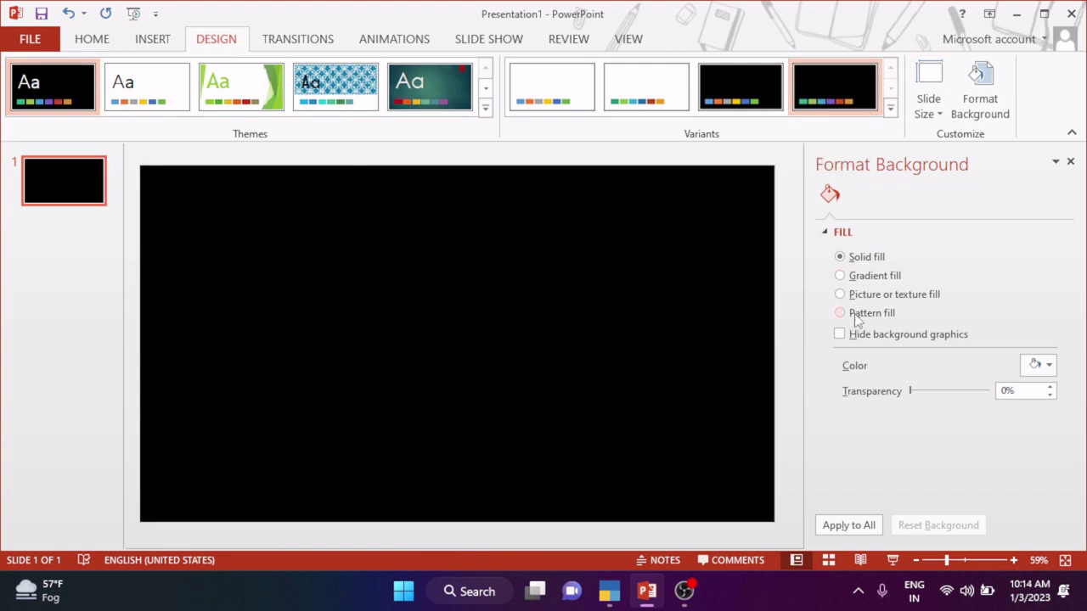
pyautogui.click(1071, 162)
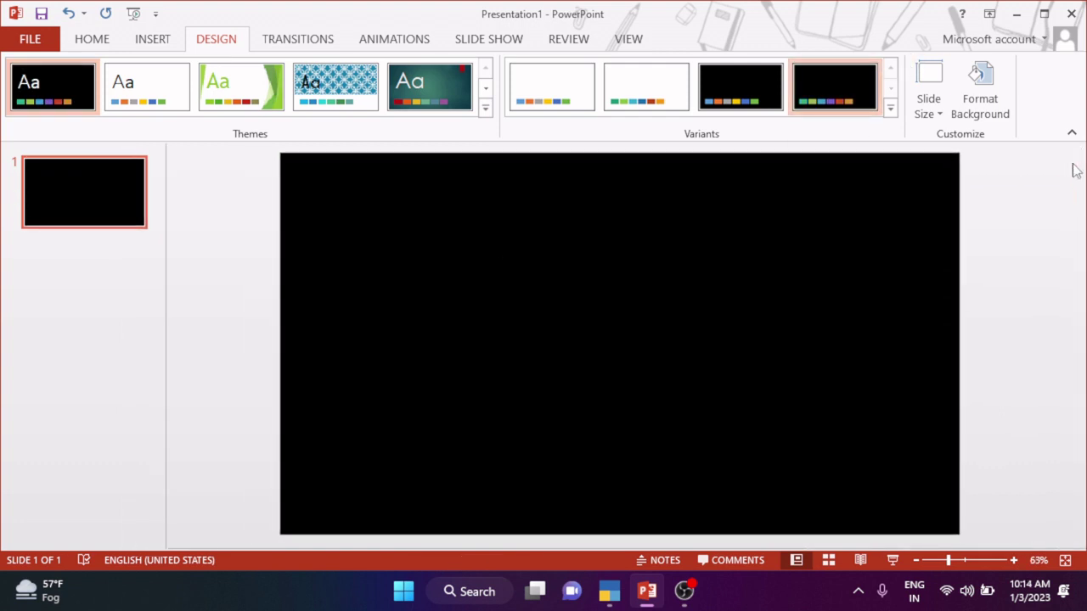
pyautogui.click(101, 42)
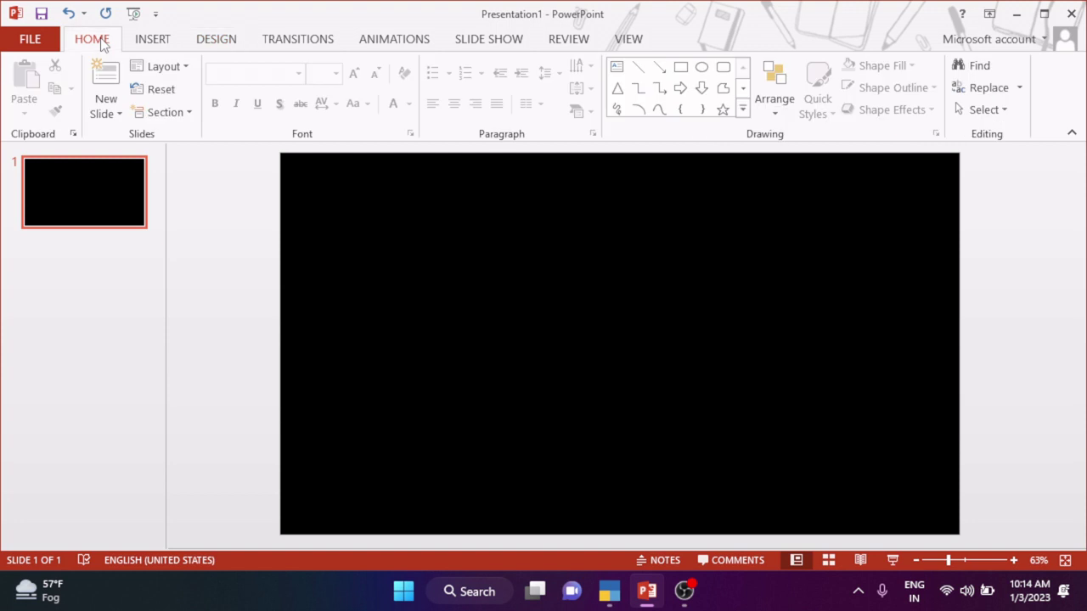
# Draw an oval near the slide centre and shrink it to about an inch across.
pyautogui.click(153, 40)
pyautogui.click(316, 89)
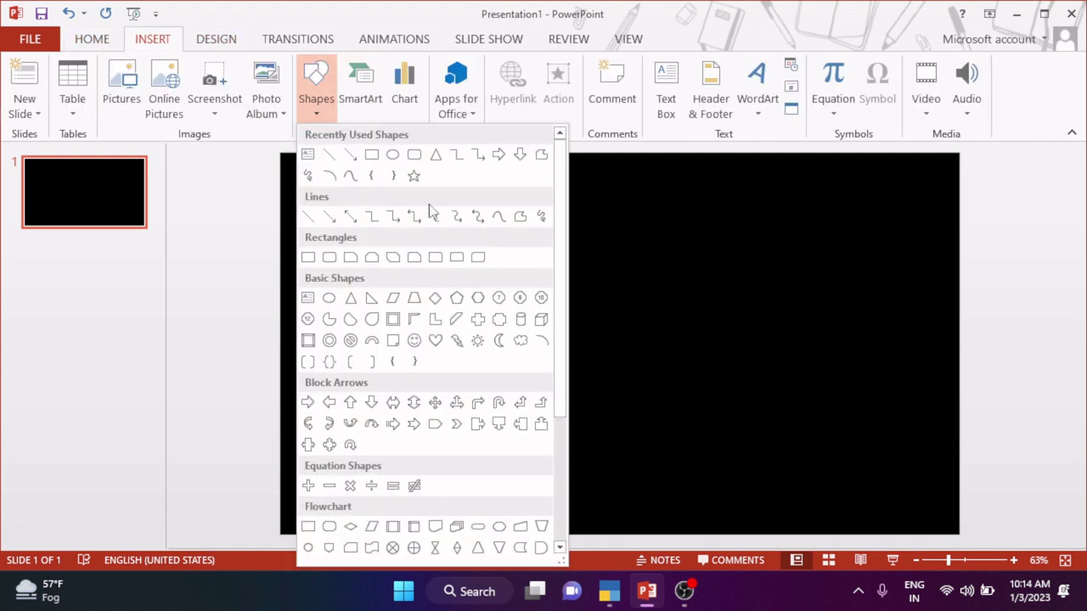
pyautogui.click(329, 298)
pyautogui.moveTo(556, 282); pyautogui.dragTo(646, 371)
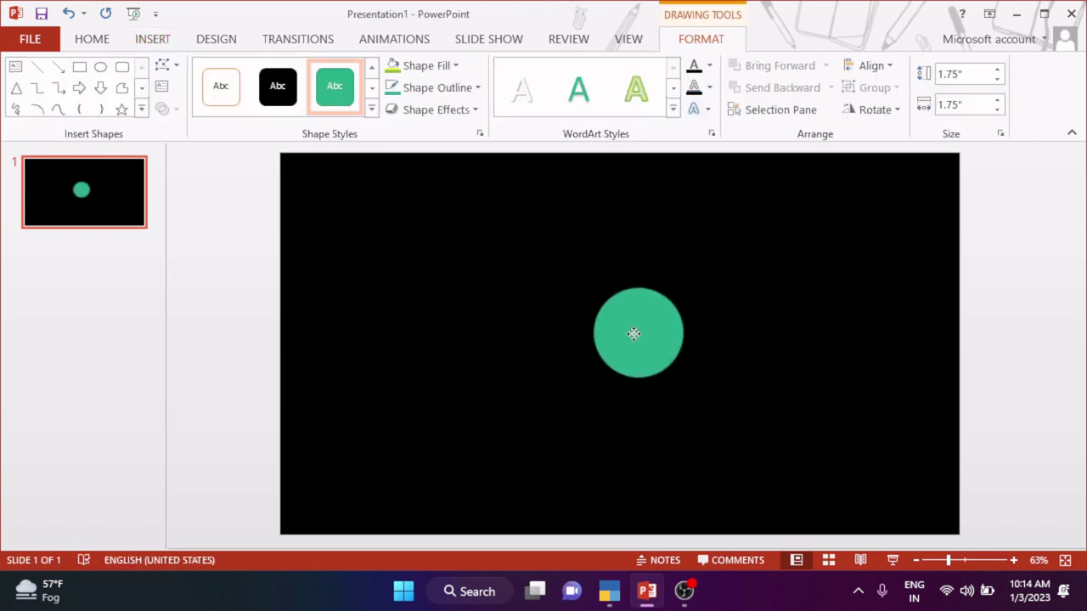
pyautogui.moveTo(597, 328); pyautogui.dragTo(632, 353)
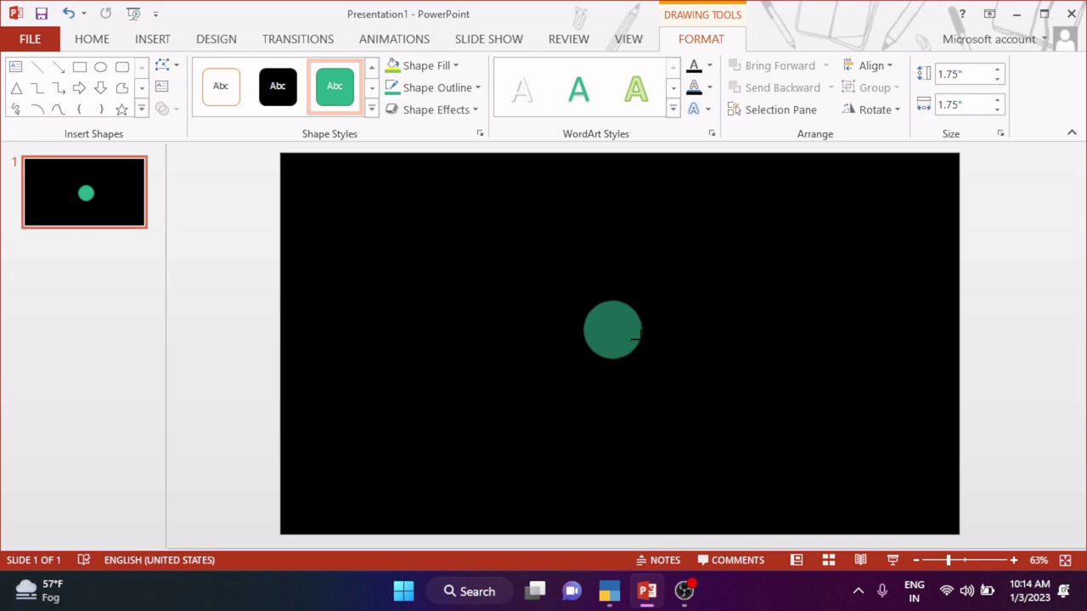
pyautogui.moveTo(673, 390)
pyautogui.mouseDown()
pyautogui.moveTo(641, 358)
pyautogui.moveTo(641, 344)
pyautogui.moveTo(667, 355)
pyautogui.moveTo(665, 339)
pyautogui.moveTo(640, 343)
pyautogui.mouseUp()
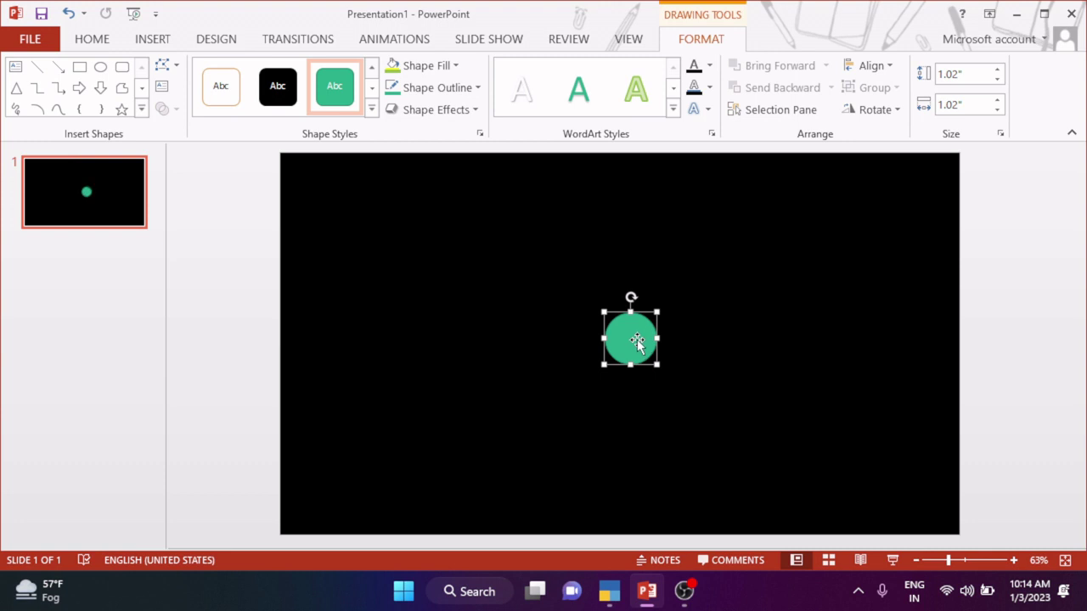
# Centre the circle horizontally and vertically on the slide.
pyautogui.click(883, 65)
pyautogui.click(909, 114)
pyautogui.click(875, 65)
pyautogui.click(902, 190)
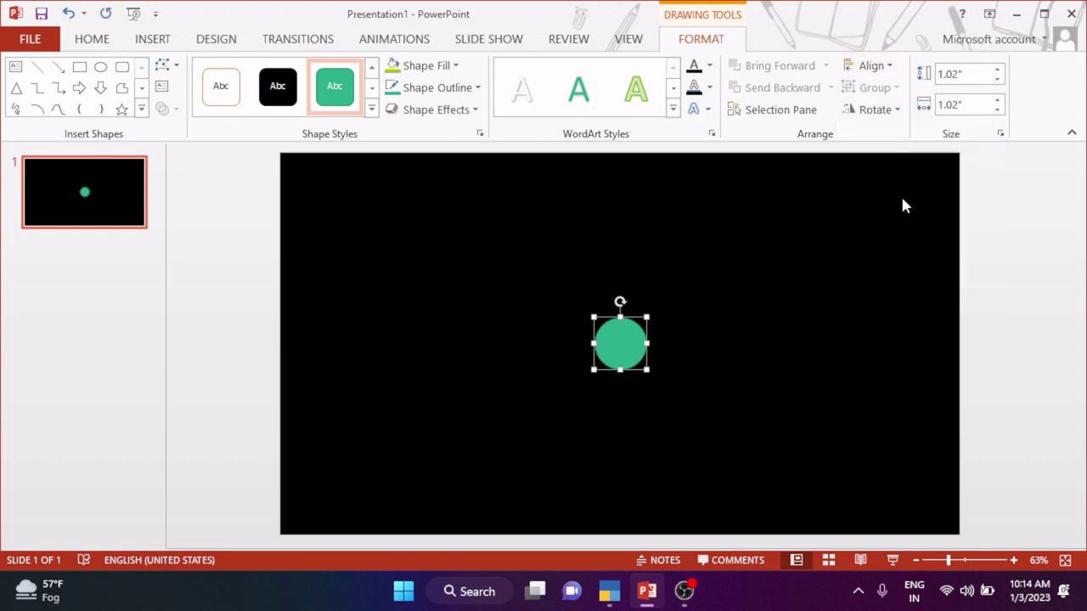
pyautogui.click(743, 365)
pyautogui.click(636, 348)
# Fill the circle yellow and remove its green outline.
pyautogui.click(456, 66)
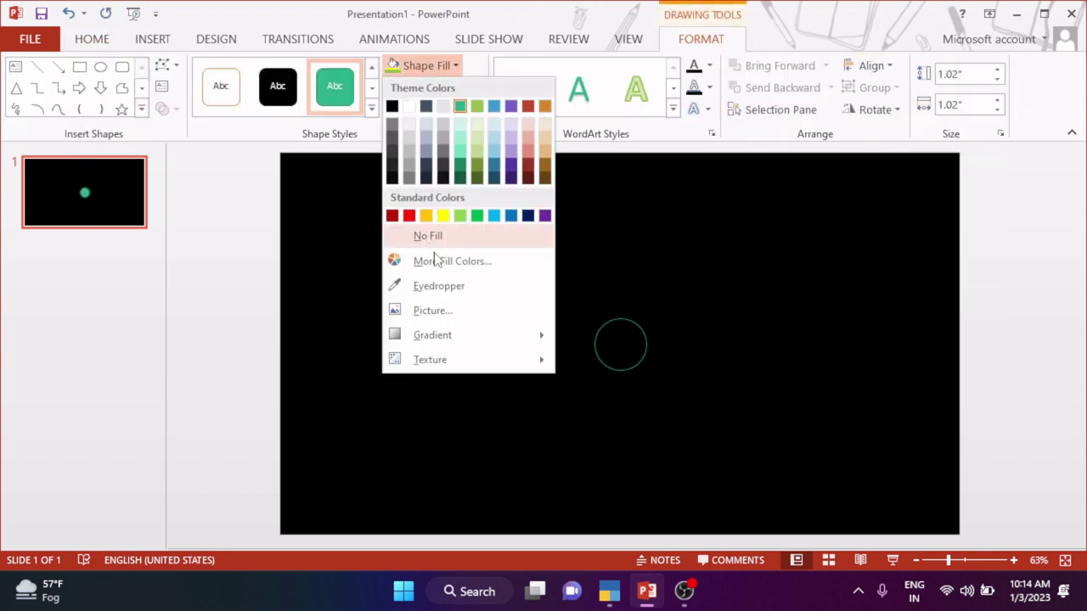
pyautogui.click(443, 216)
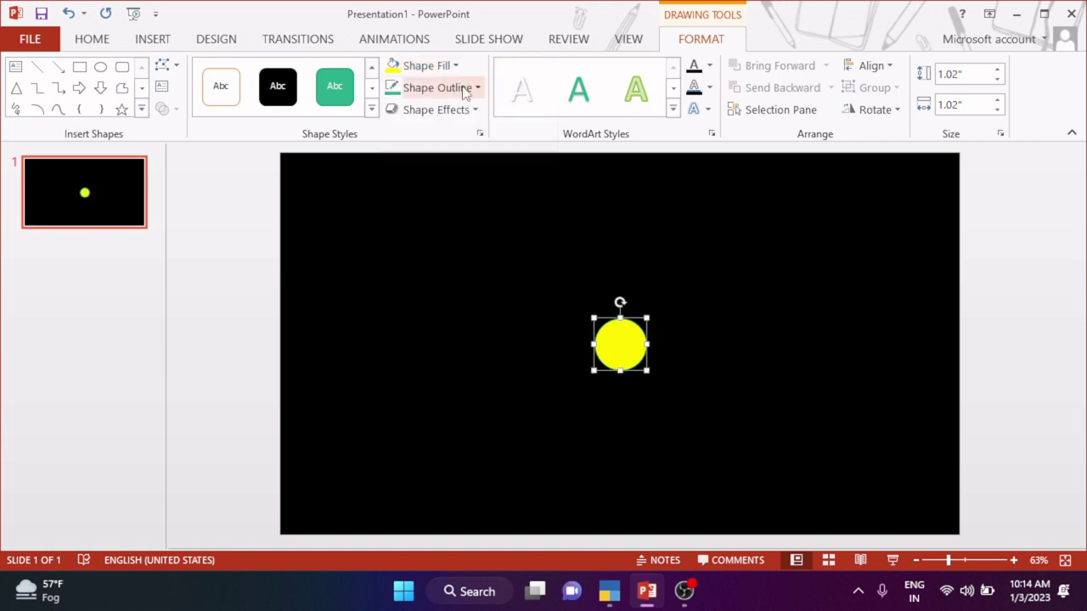
pyautogui.click(462, 87)
pyautogui.click(427, 259)
# In the Format Shape effects, give the circle a yellow shadow.
pyautogui.click(474, 110)
pyautogui.moveTo(475, 141)
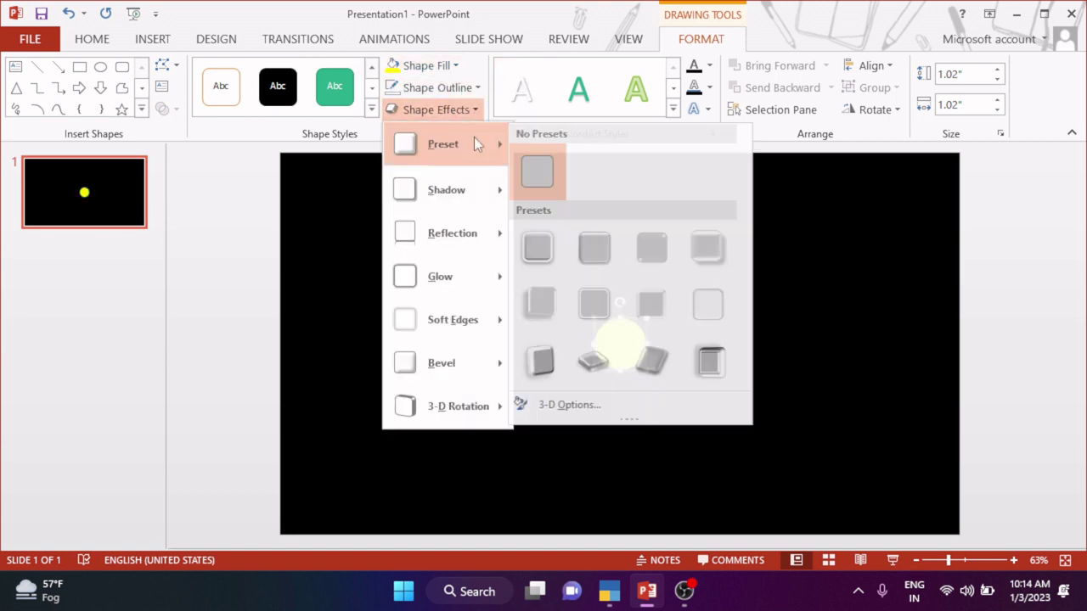
pyautogui.click(619, 416)
pyautogui.click(832, 223)
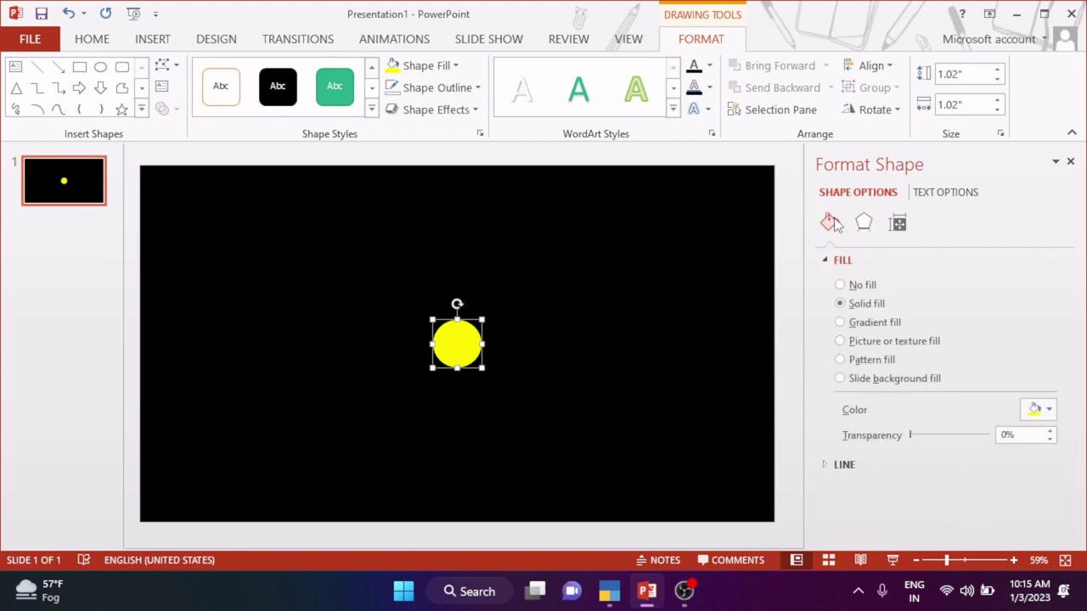
pyautogui.click(863, 224)
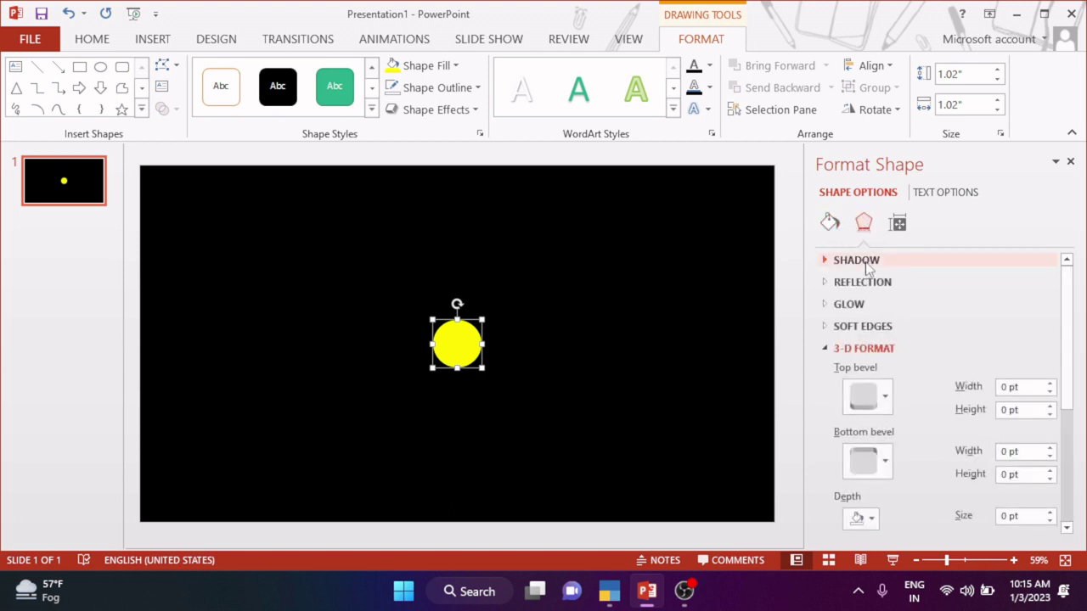
pyautogui.click(845, 260)
pyautogui.click(1038, 311)
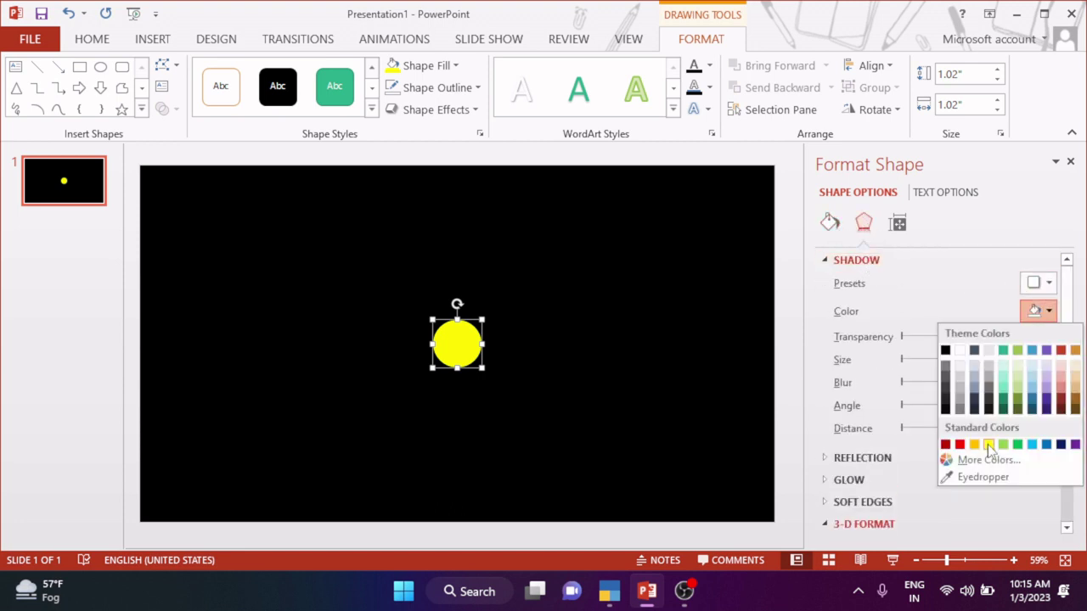
pyautogui.click(988, 445)
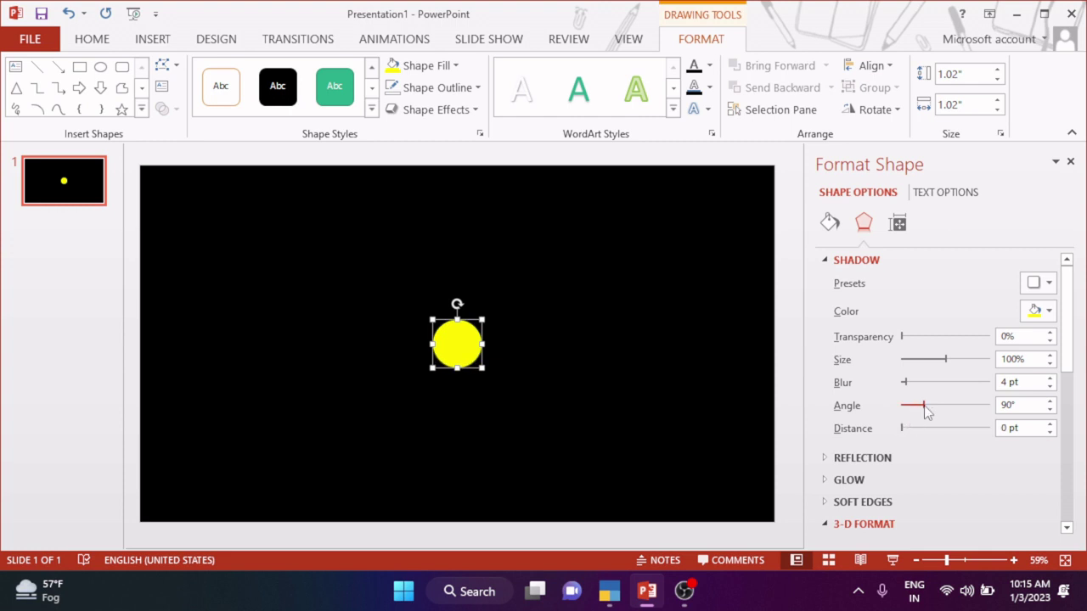
# Enlarge and blur the yellow shadow into a soft glow: 200% size, 79 pt blur.
pyautogui.moveTo(944, 369); pyautogui.dragTo(969, 368)
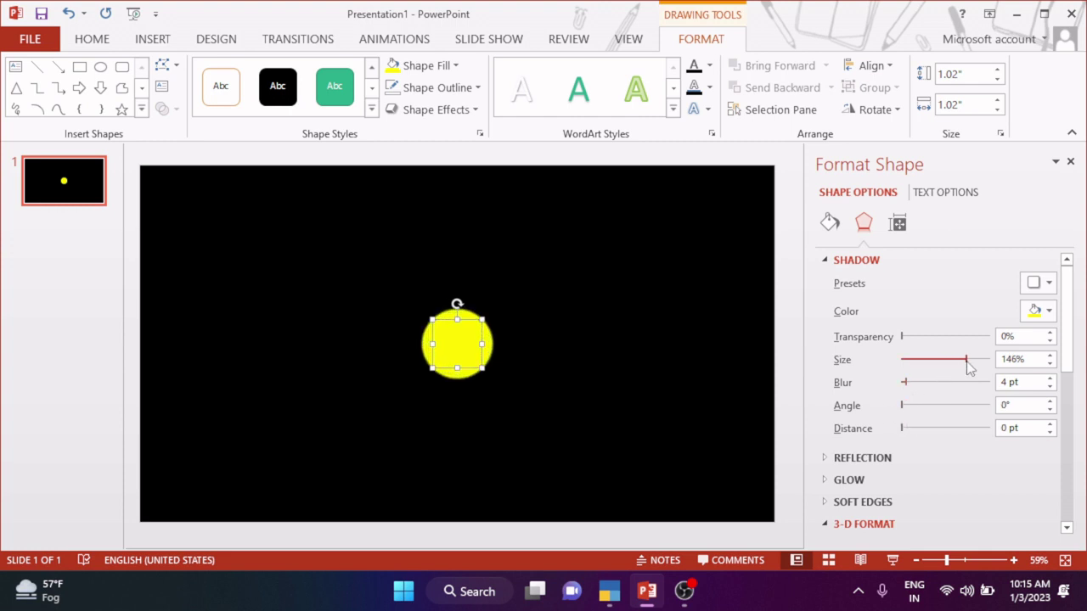
pyautogui.moveTo(907, 387); pyautogui.dragTo(942, 399)
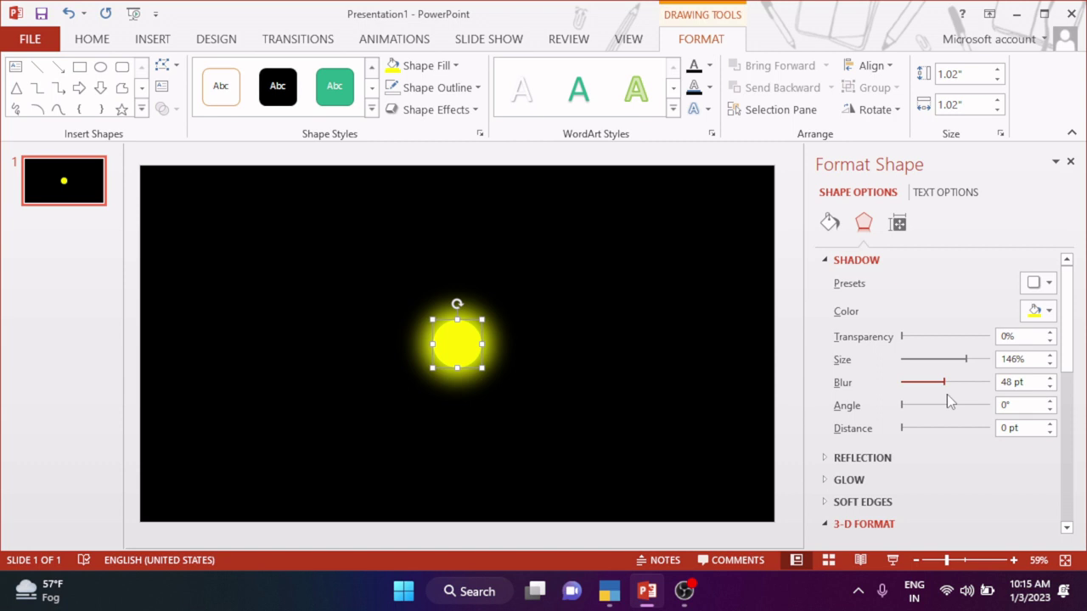
pyautogui.moveTo(947, 394); pyautogui.dragTo(950, 400)
pyautogui.moveTo(971, 364); pyautogui.dragTo(988, 372)
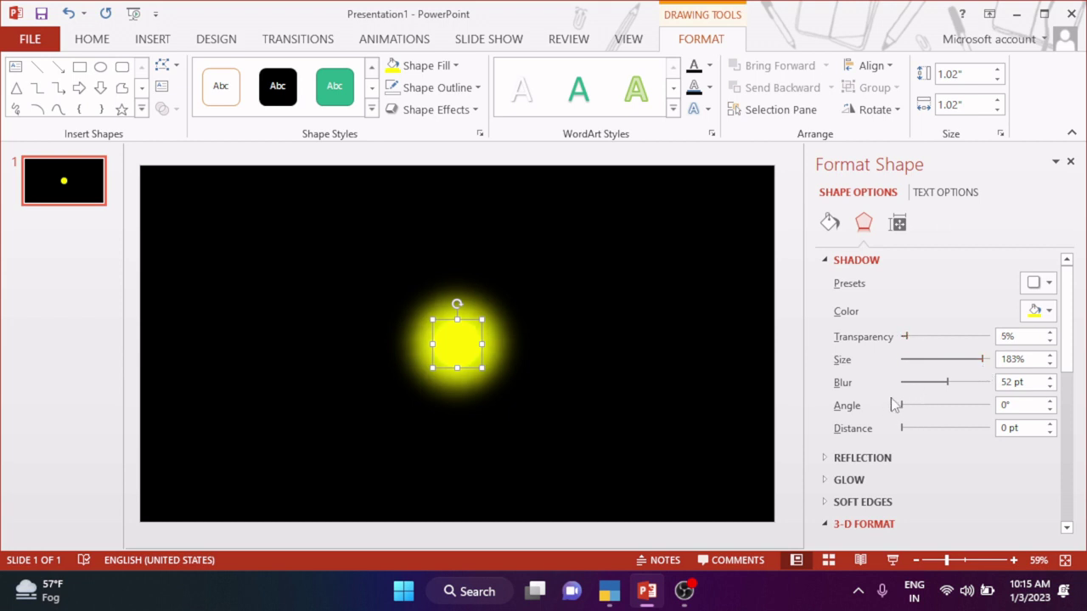
pyautogui.moveTo(941, 387)
pyautogui.mouseDown()
pyautogui.moveTo(985, 397)
pyautogui.moveTo(972, 399)
pyautogui.mouseUp()
pyautogui.moveTo(981, 360); pyautogui.dragTo(1000, 362)
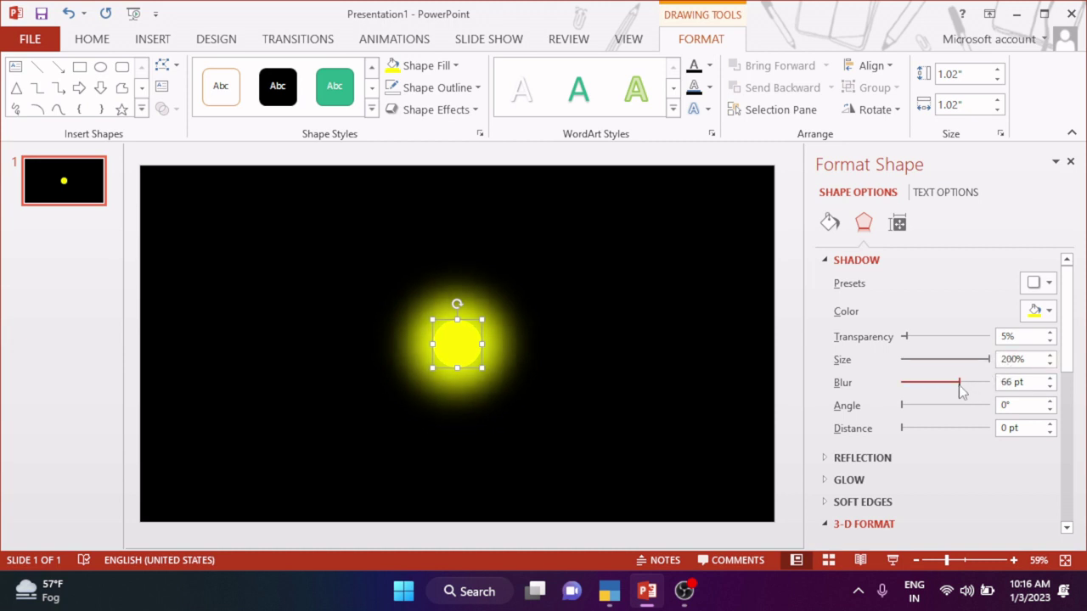
pyautogui.moveTo(957, 393)
pyautogui.mouseDown()
pyautogui.moveTo(943, 388)
pyautogui.moveTo(975, 399)
pyautogui.mouseUp()
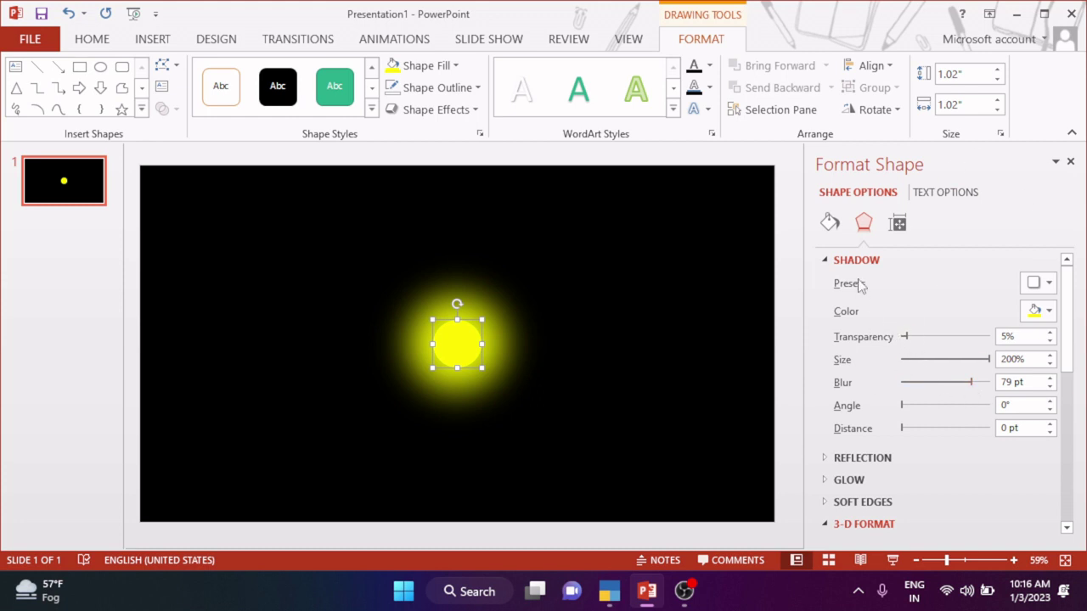
# Add a yellow glow to the sun.
pyautogui.click(842, 260)
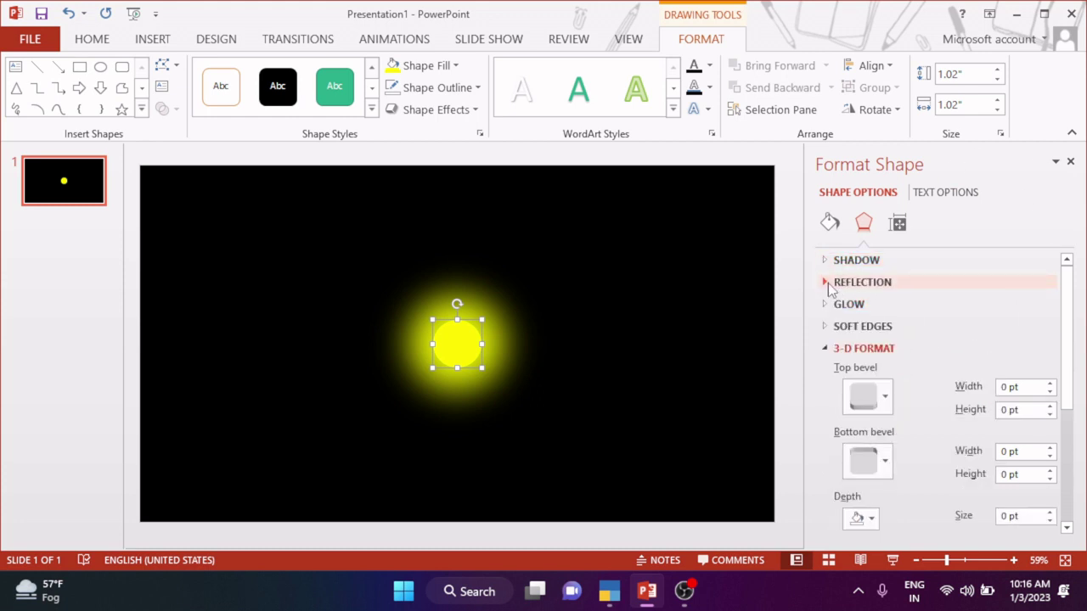
pyautogui.click(841, 304)
pyautogui.click(1040, 355)
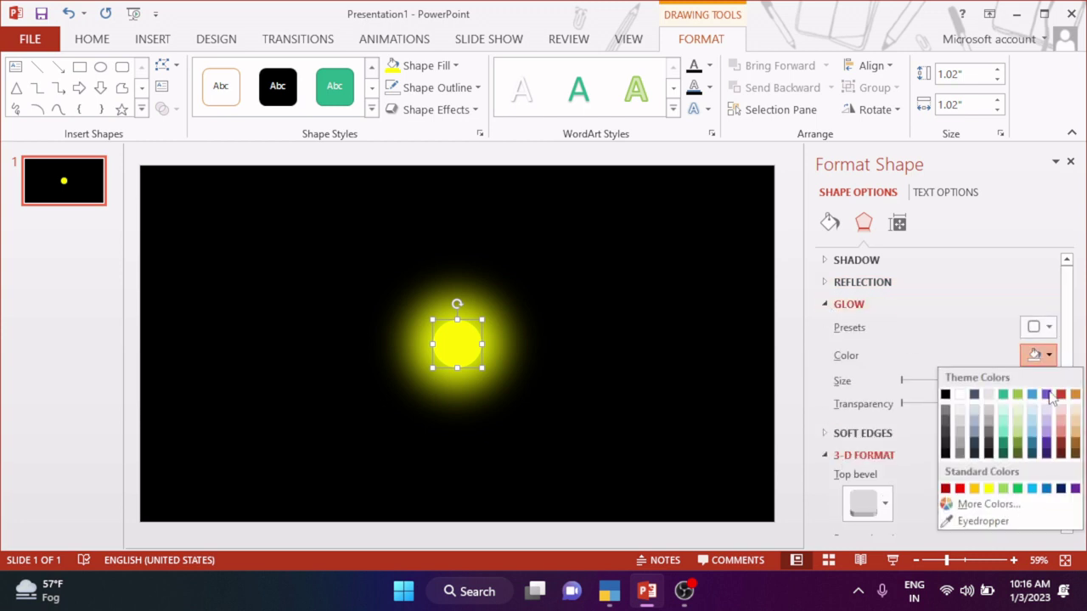
pyautogui.click(980, 490)
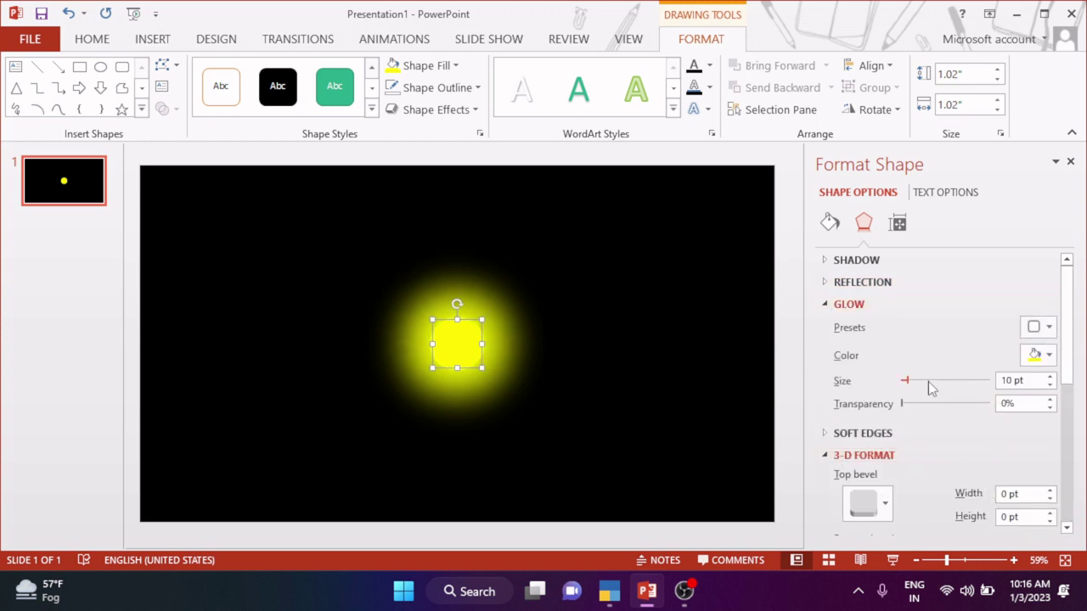
pyautogui.click(830, 306)
# Set the sun's soft edges to 2.5 pt after trying the 5, 50 and 25 pt presets.
pyautogui.click(830, 331)
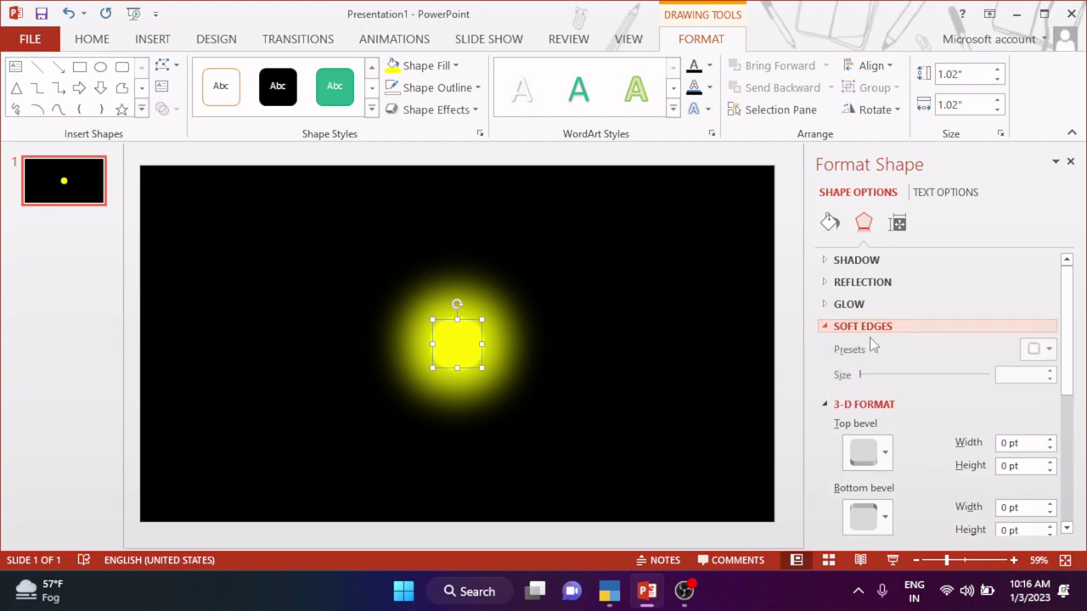
pyautogui.click(1050, 349)
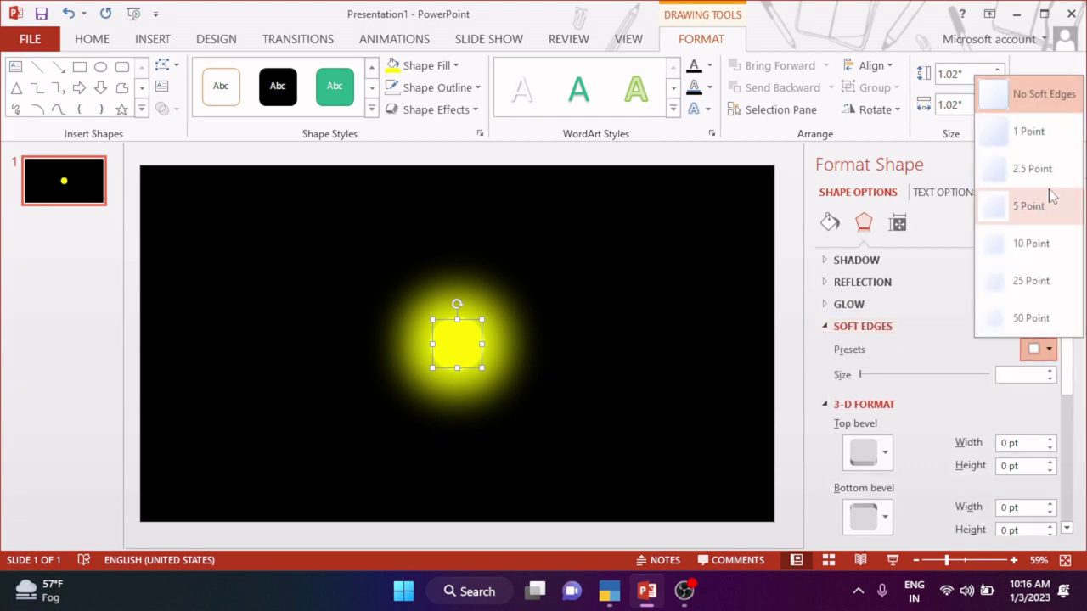
pyautogui.click(1052, 202)
pyautogui.click(1050, 353)
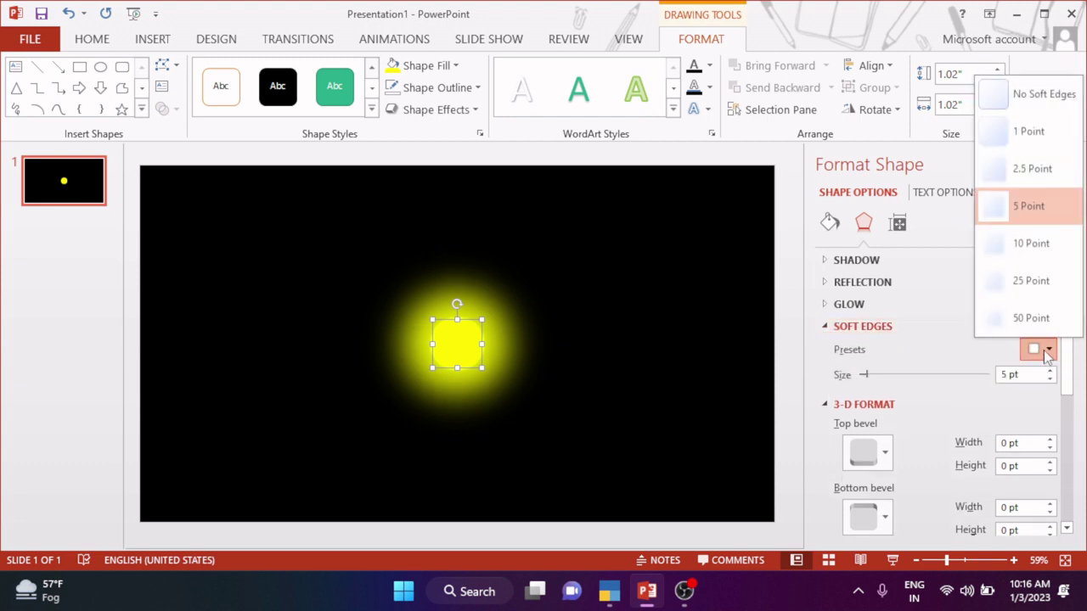
pyautogui.click(1062, 170)
pyautogui.click(1049, 353)
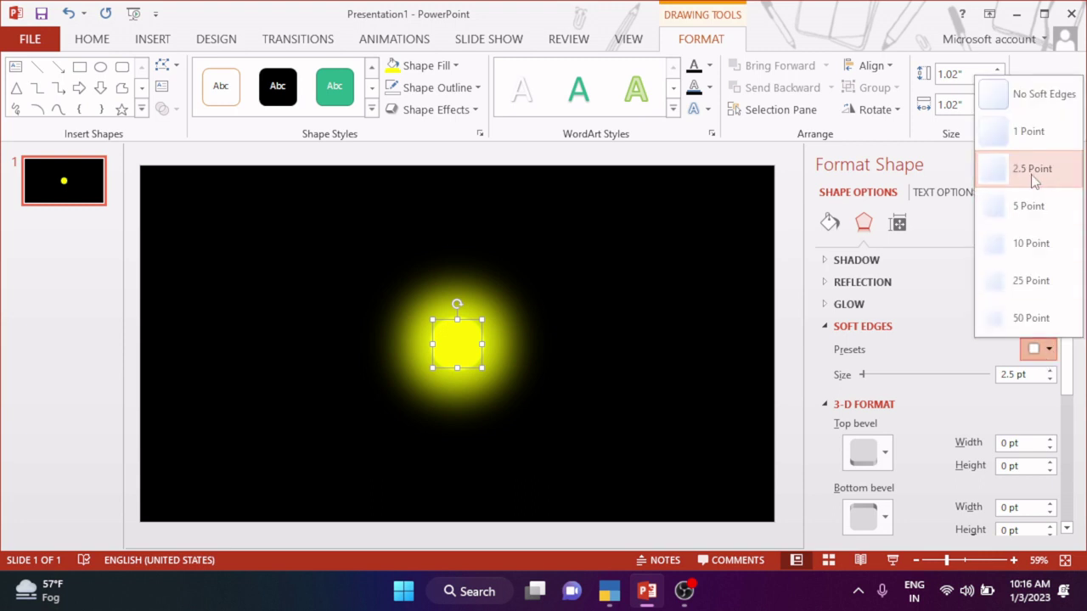
pyautogui.click(1037, 174)
pyautogui.click(1050, 349)
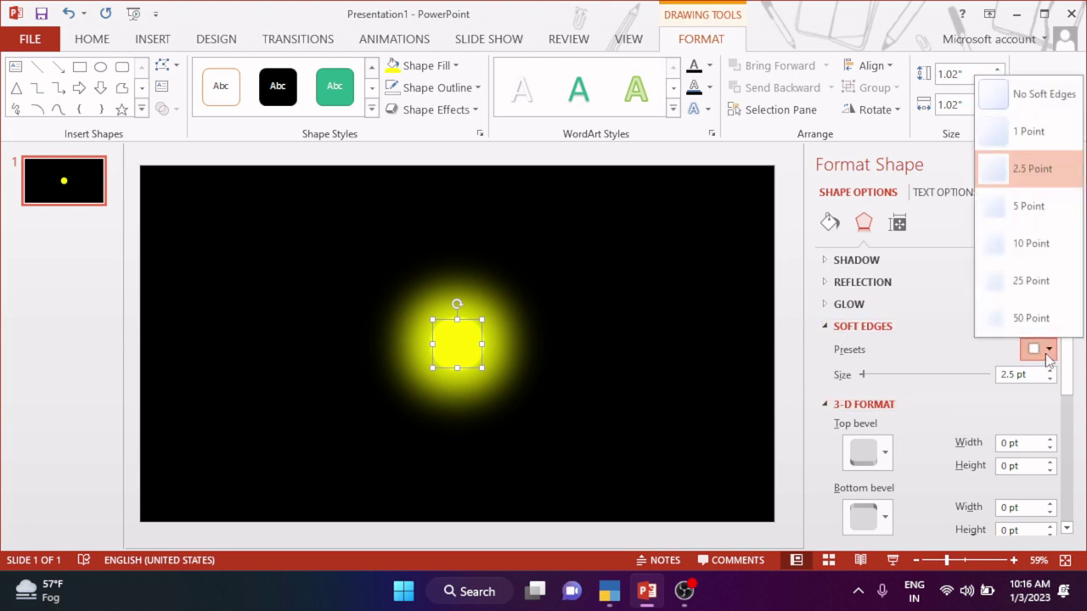
pyautogui.click(1044, 318)
pyautogui.click(1051, 351)
pyautogui.click(1043, 282)
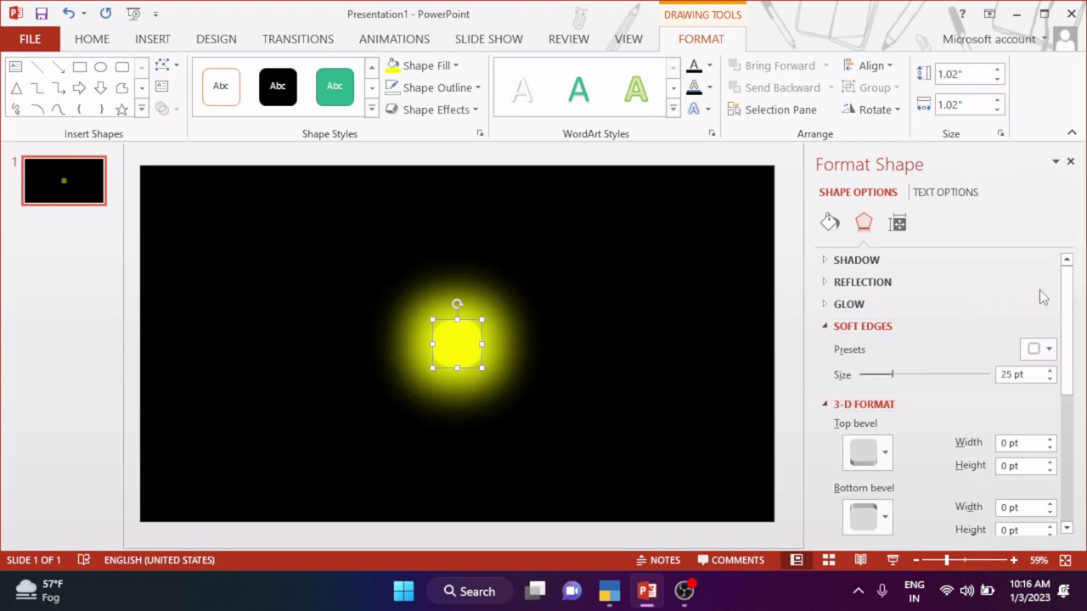
pyautogui.click(1047, 349)
pyautogui.click(1033, 169)
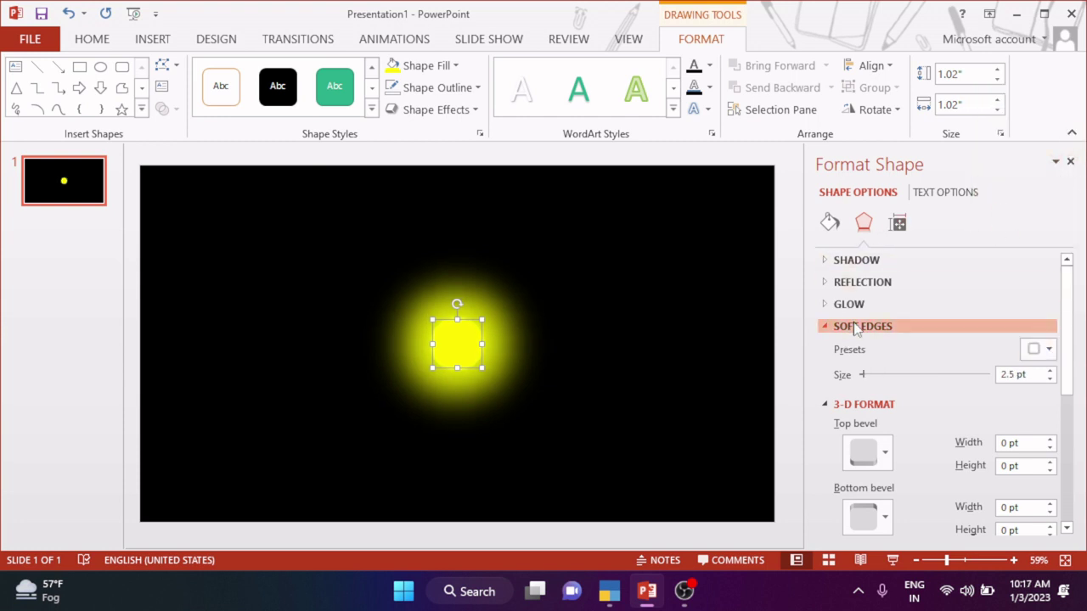
# Collapse the effect sections, close the Format Shape panel and deselect the sun.
pyautogui.click(854, 326)
pyautogui.click(858, 348)
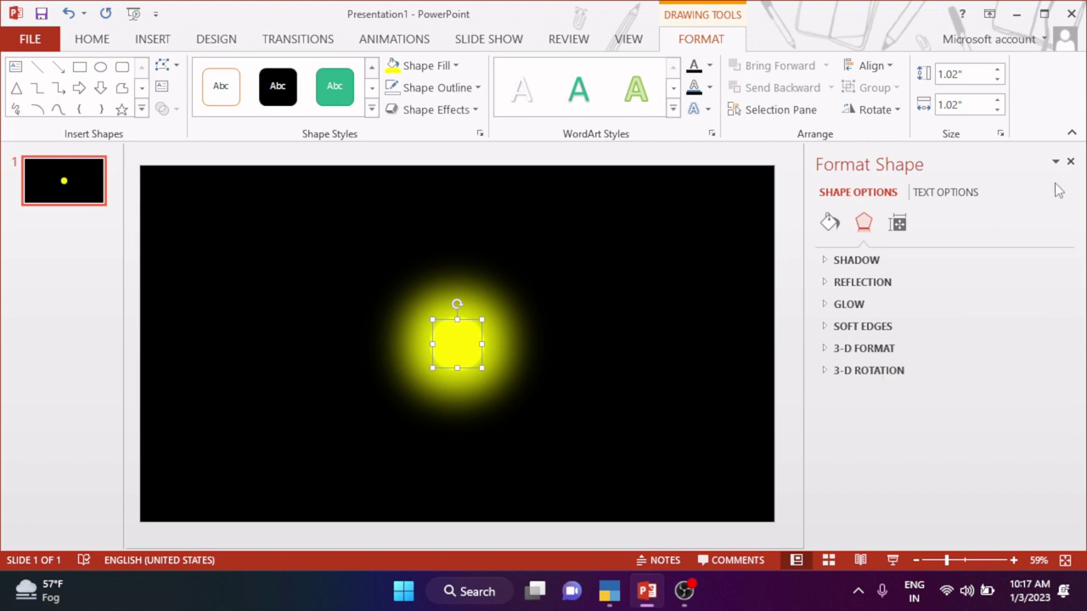
pyautogui.click(1072, 163)
pyautogui.click(805, 263)
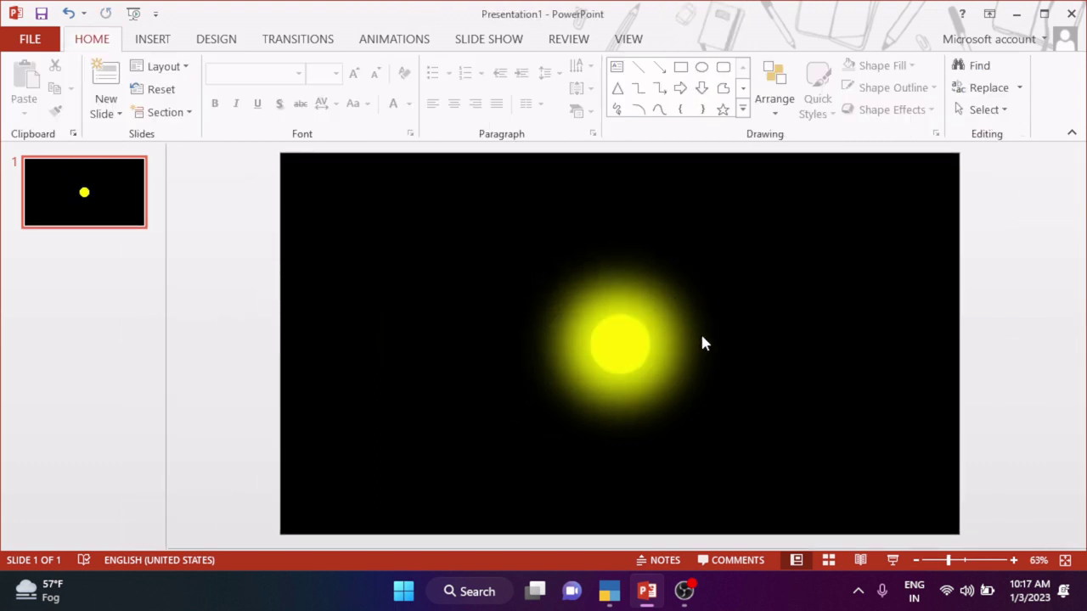
# Draw a small oval right of the sun and centre it vertically on the slide.
pyautogui.click(169, 41)
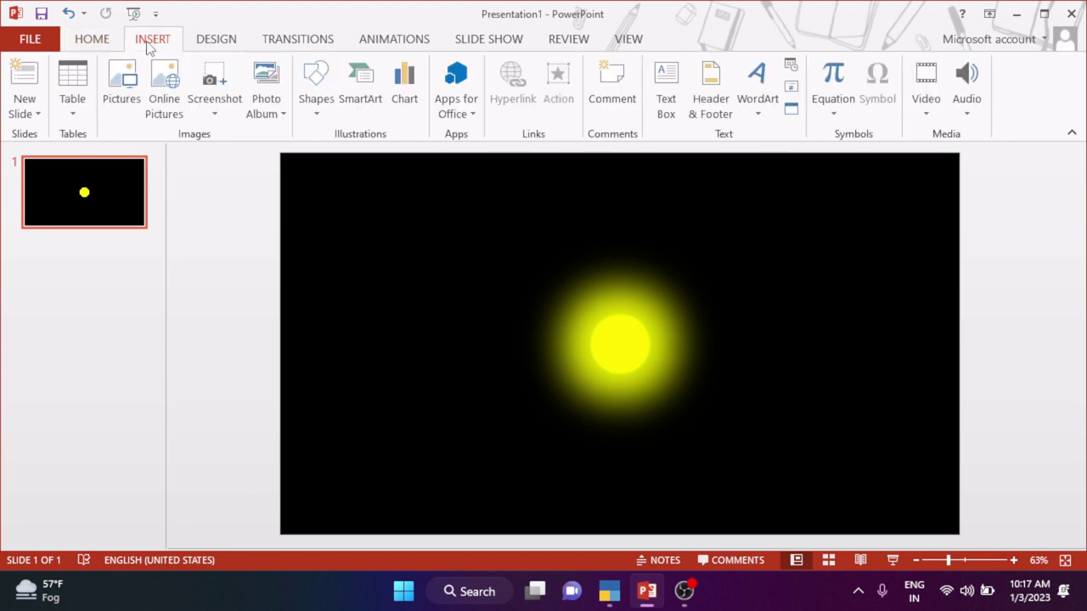
pyautogui.click(316, 85)
pyautogui.click(371, 151)
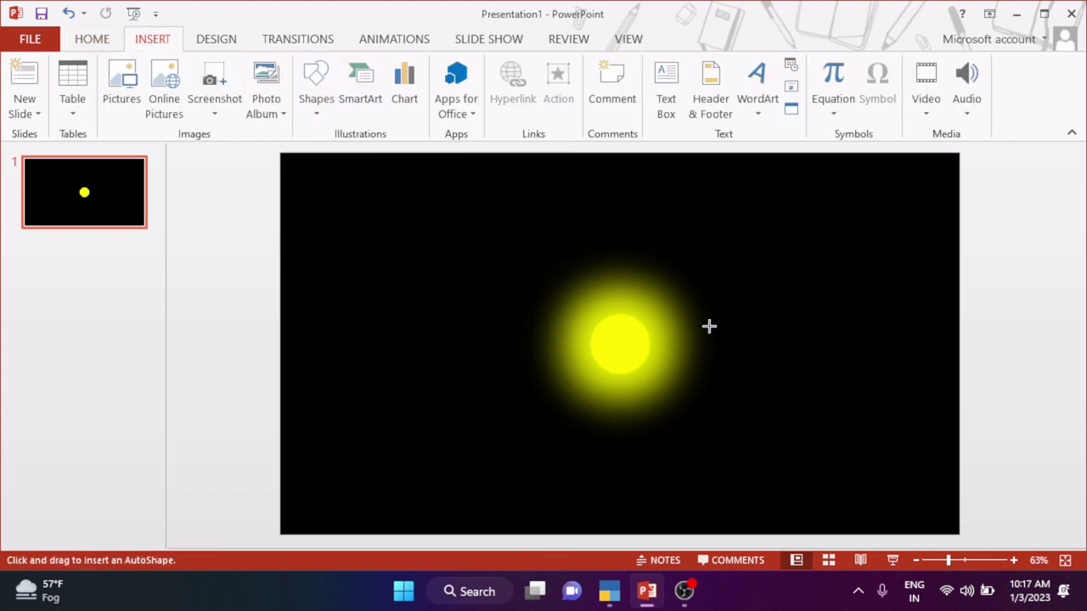
pyautogui.moveTo(709, 326)
pyautogui.mouseDown()
pyautogui.moveTo(739, 357)
pyautogui.moveTo(721, 344)
pyautogui.mouseUp()
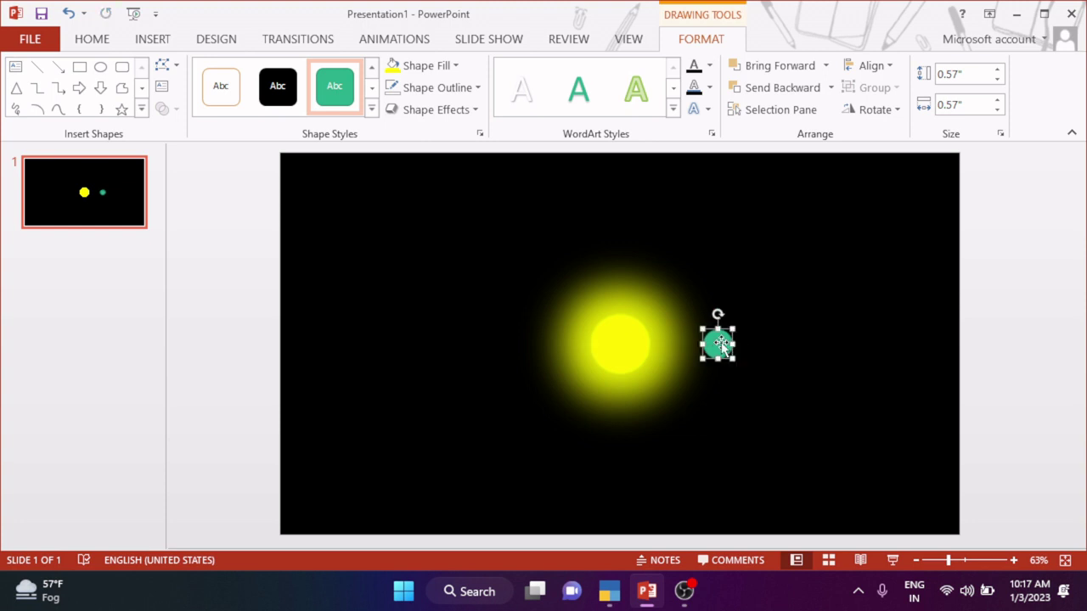
pyautogui.click(872, 65)
pyautogui.click(896, 195)
# Duplicate the small circle, spread the copies around the sun and delete an extra one.
pyautogui.keyDown('ctrl'); pyautogui.moveTo(720, 347); pyautogui.dragTo(941, 351); pyautogui.keyUp('ctrl')
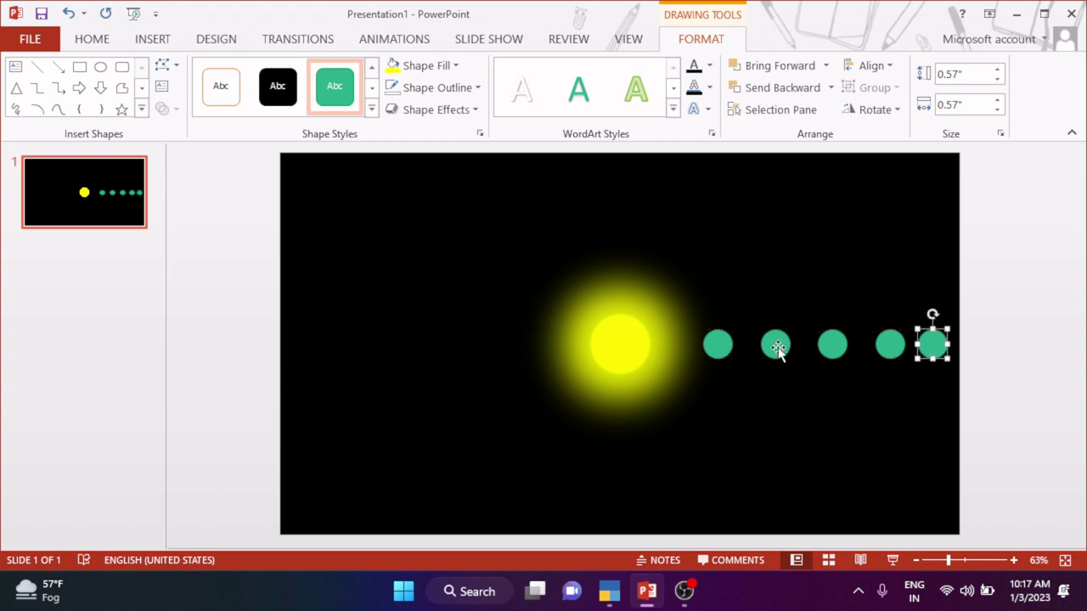
pyautogui.moveTo(778, 350); pyautogui.dragTo(779, 310)
pyautogui.moveTo(835, 351)
pyautogui.mouseDown()
pyautogui.moveTo(813, 200)
pyautogui.moveTo(775, 221)
pyautogui.mouseUp()
pyautogui.moveTo(884, 359); pyautogui.dragTo(849, 460)
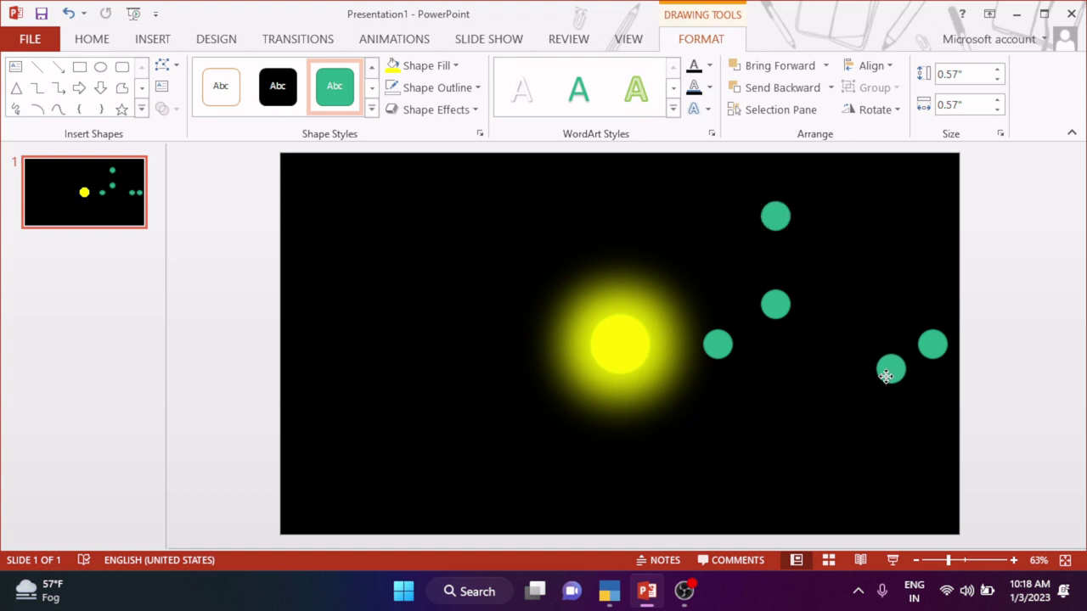
pyautogui.click(931, 343)
pyautogui.click(717, 350)
pyautogui.moveTo(722, 348); pyautogui.dragTo(714, 346)
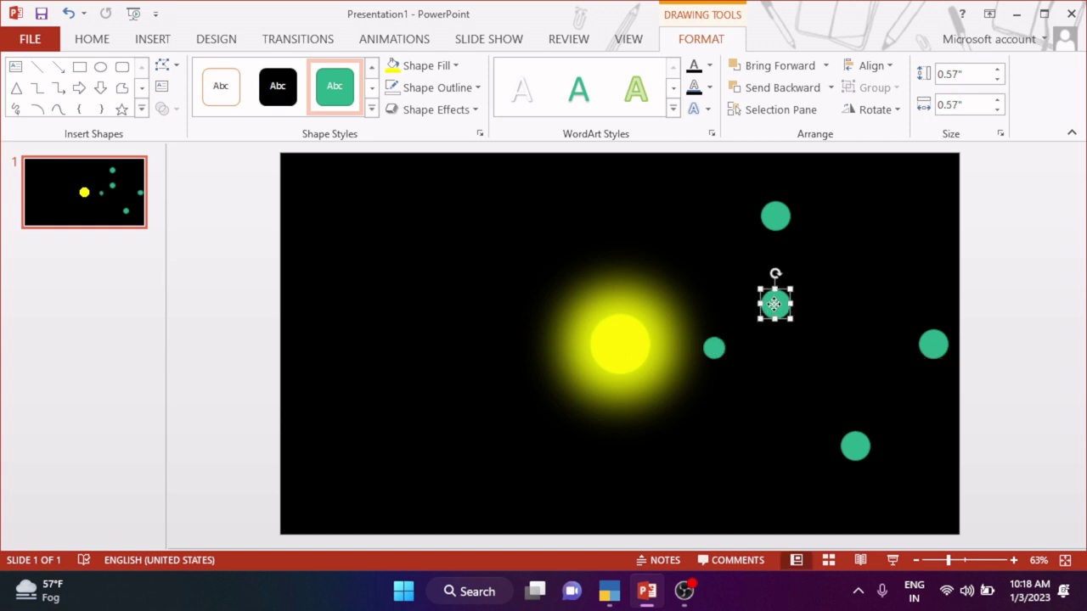
pyautogui.moveTo(775, 304); pyautogui.dragTo(767, 345)
pyautogui.press('Delete')
# Delete the three remaining green circles.
pyautogui.click(714, 349)
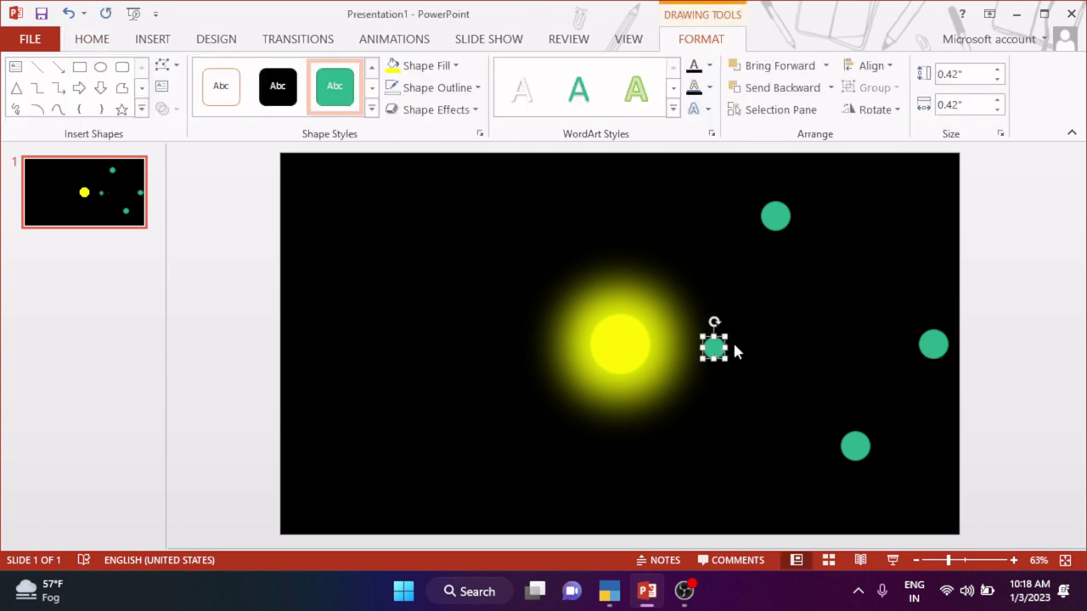
pyautogui.press('Delete')
pyautogui.click(776, 216)
pyautogui.press('Delete')
pyautogui.click(933, 344)
pyautogui.press('Delete')
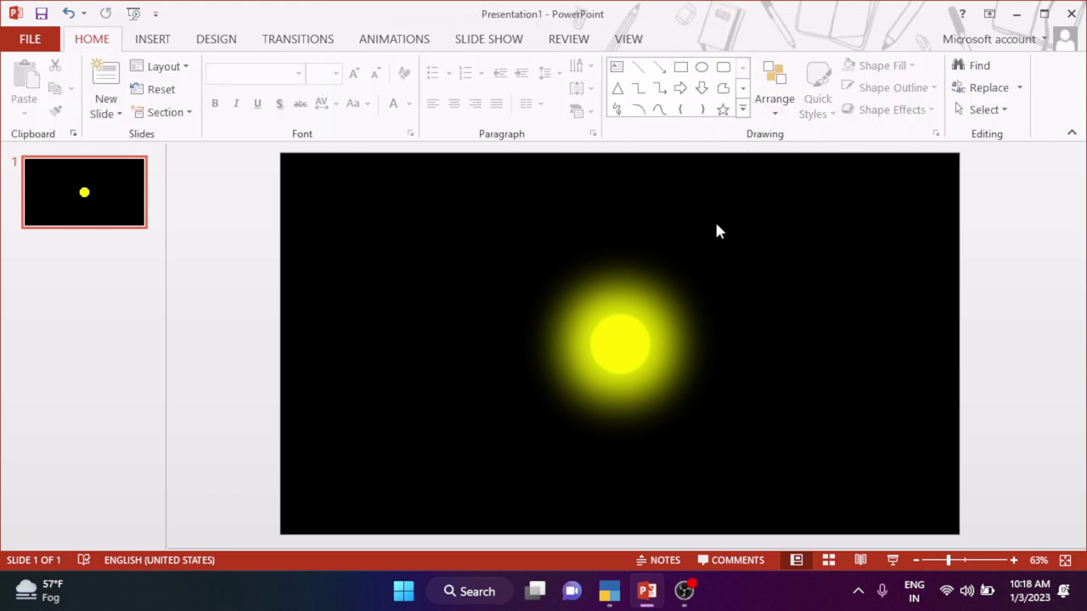
# Draw a large oval over the sun and nudge it into place.
pyautogui.click(153, 39)
pyautogui.click(316, 89)
pyautogui.click(391, 159)
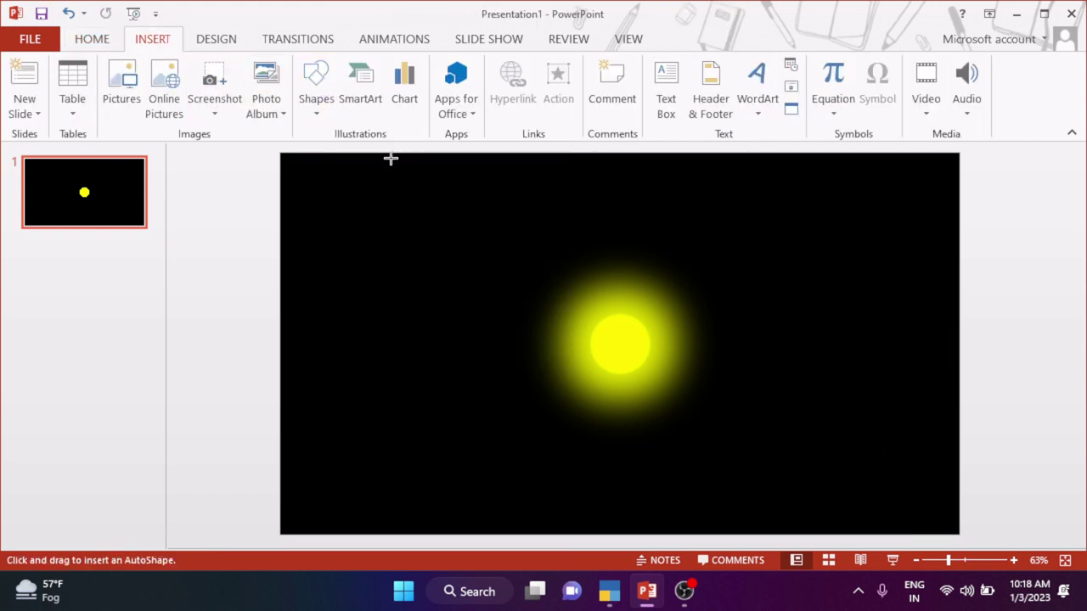
pyautogui.moveTo(394, 190); pyautogui.dragTo(764, 552)
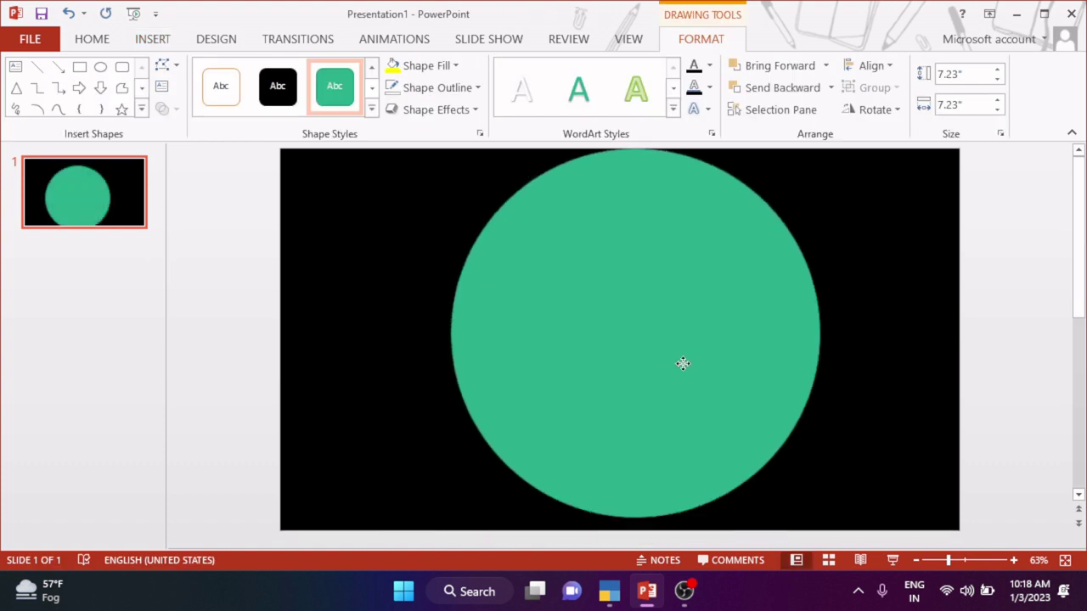
pyautogui.moveTo(682, 365); pyautogui.dragTo(677, 375)
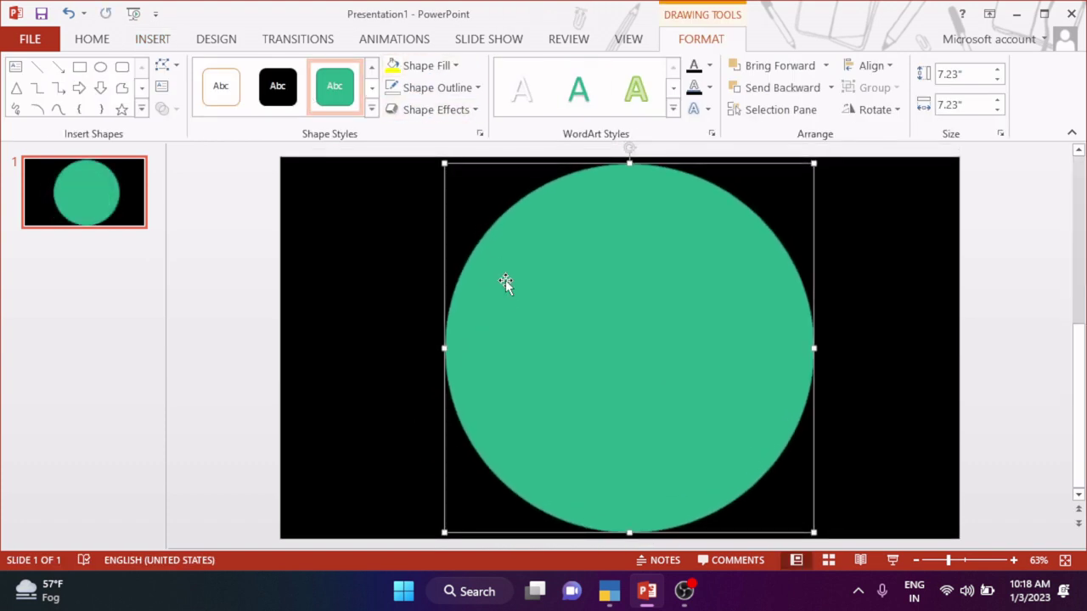
pyautogui.keyDown('ctrl'); pyautogui.scroll(-1, 516, 281); pyautogui.keyUp('ctrl')
# Give the large circle no fill and a white ¼ pt outline.
pyautogui.click(459, 67)
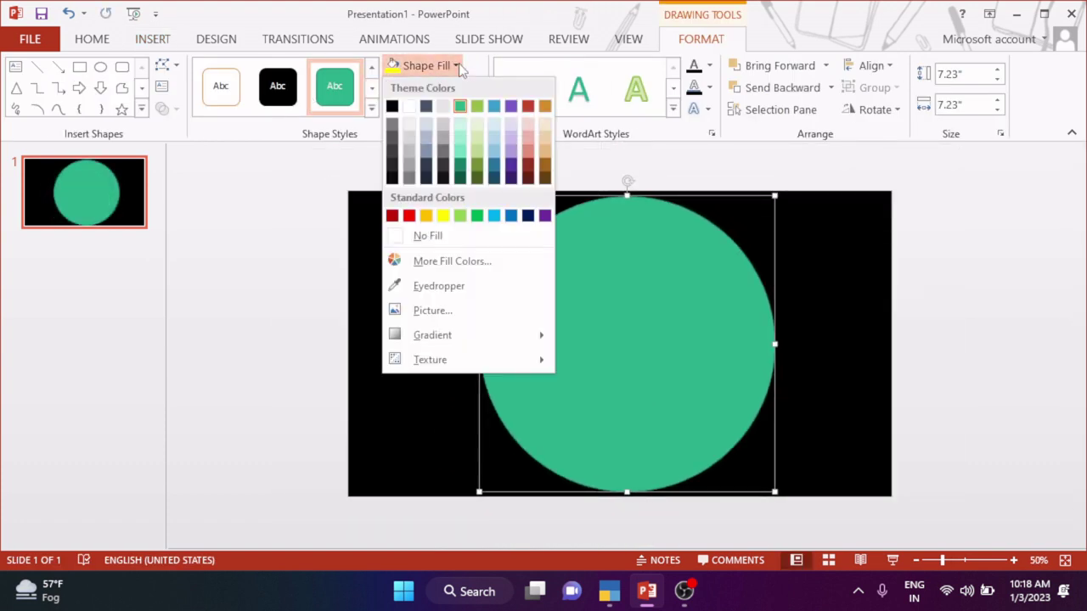
pyautogui.click(429, 237)
pyautogui.click(471, 87)
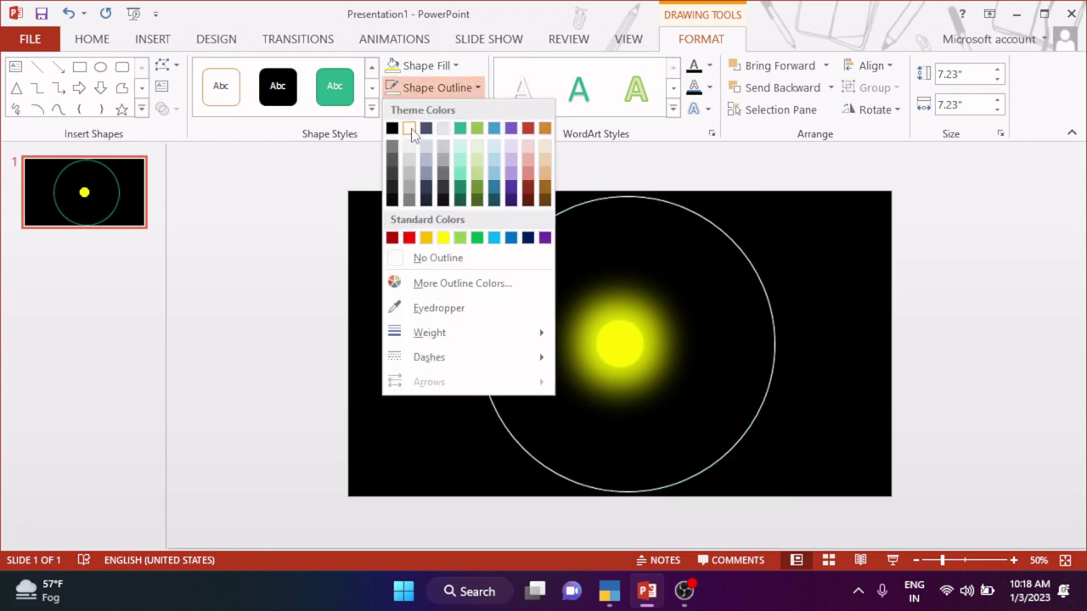
pyautogui.click(411, 128)
pyautogui.click(466, 88)
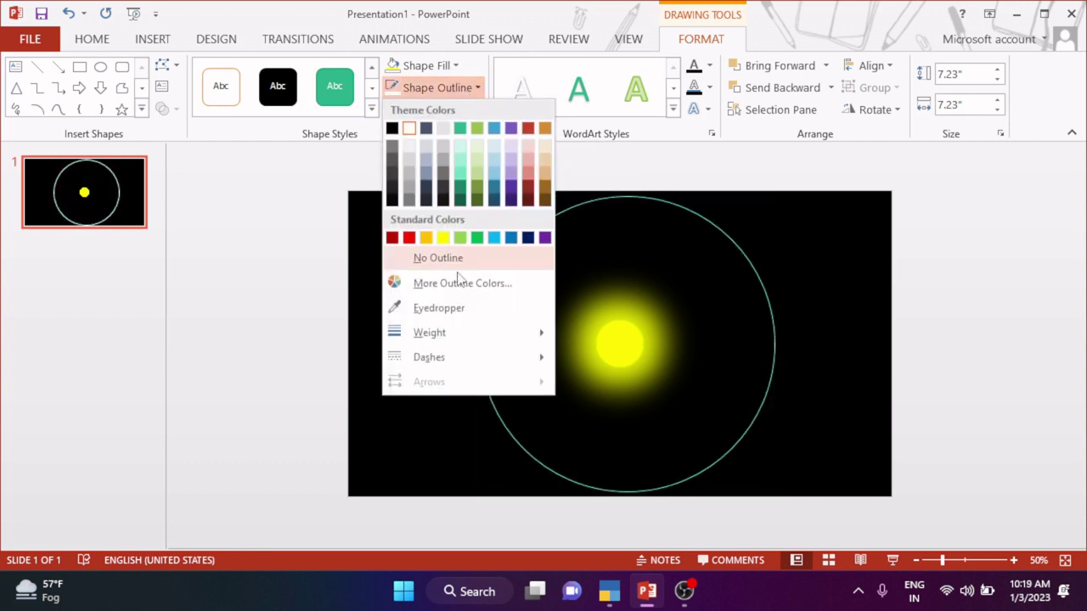
pyautogui.moveTo(526, 332)
pyautogui.click(610, 334)
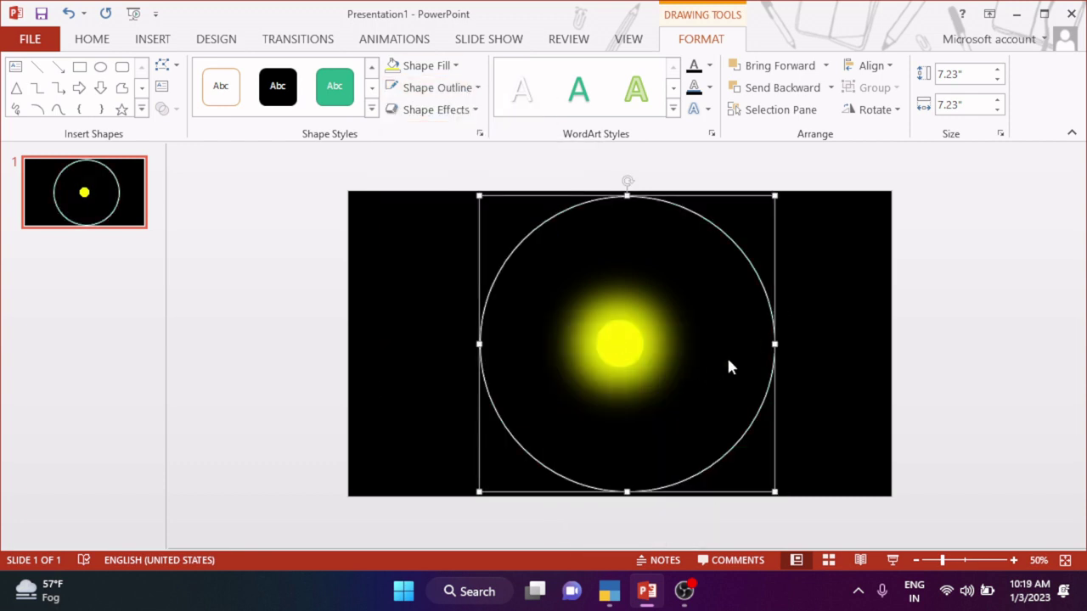
# Resize the ring to 11.26 inches and centre it horizontally and vertically on the slide.
pyautogui.moveTo(773, 318); pyautogui.dragTo(766, 317)
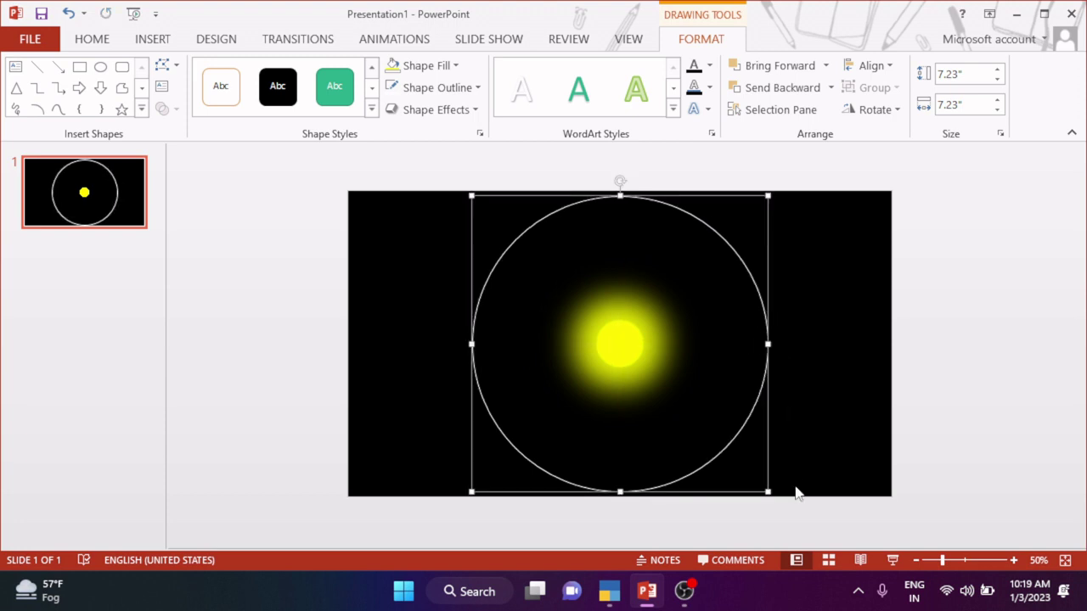
pyautogui.moveTo(765, 490); pyautogui.dragTo(931, 543)
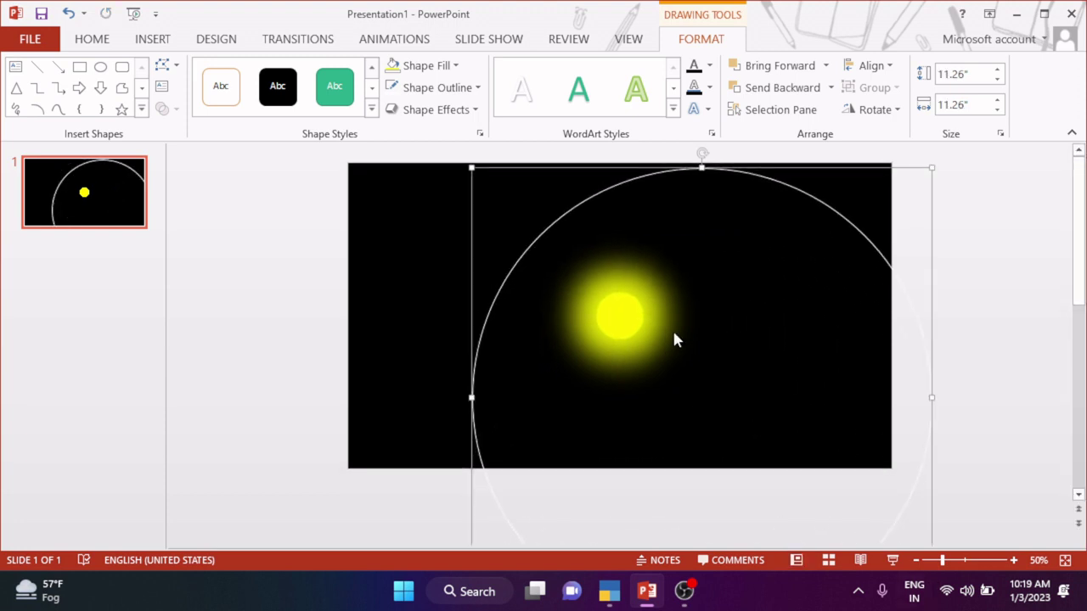
pyautogui.moveTo(850, 226); pyautogui.dragTo(773, 138)
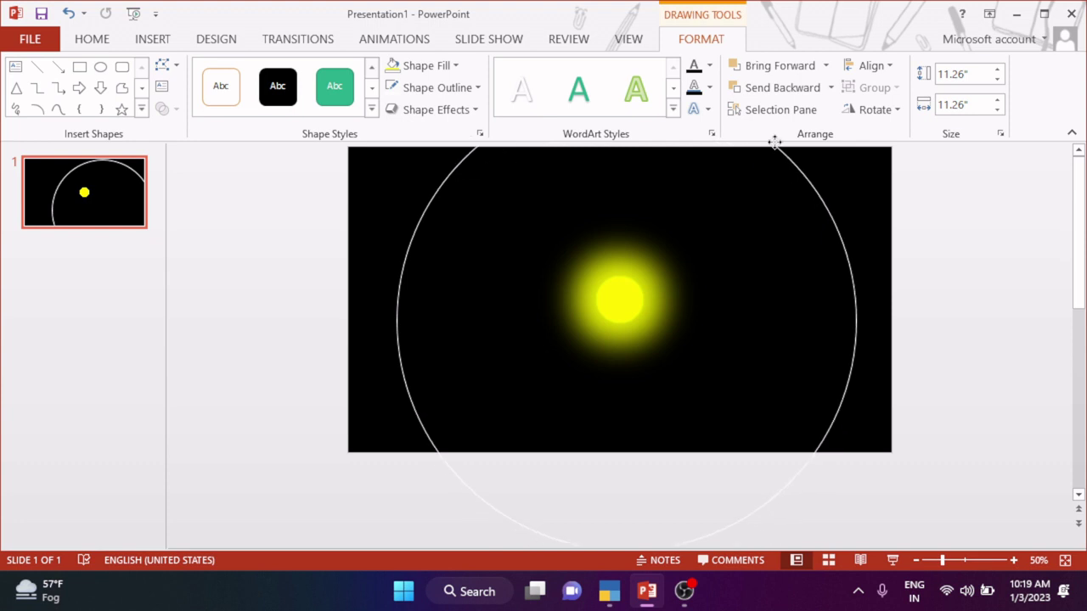
pyautogui.click(871, 66)
pyautogui.click(892, 114)
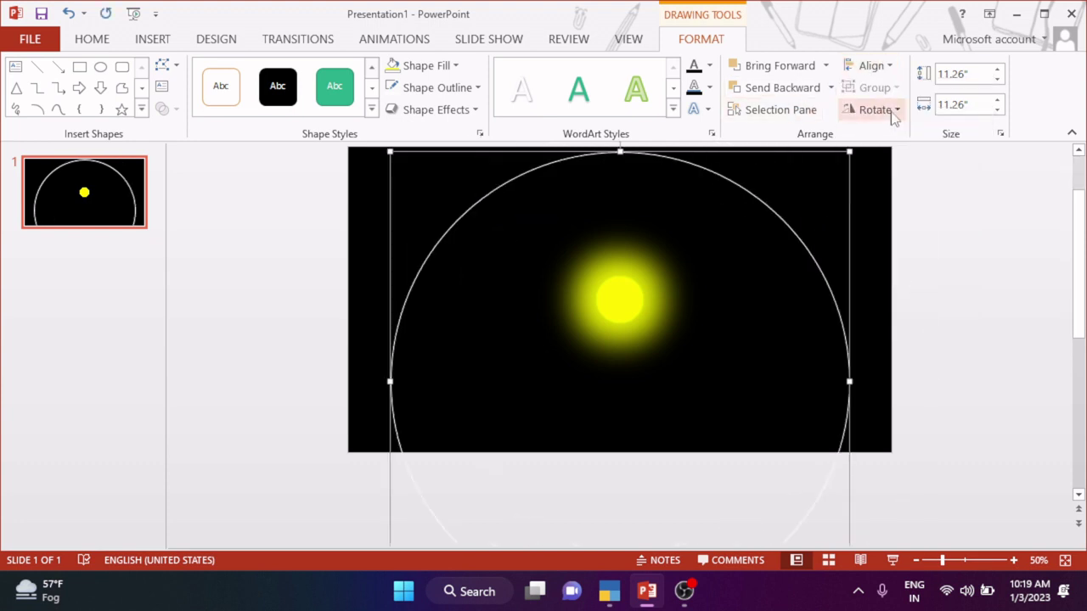
pyautogui.click(870, 65)
pyautogui.click(905, 190)
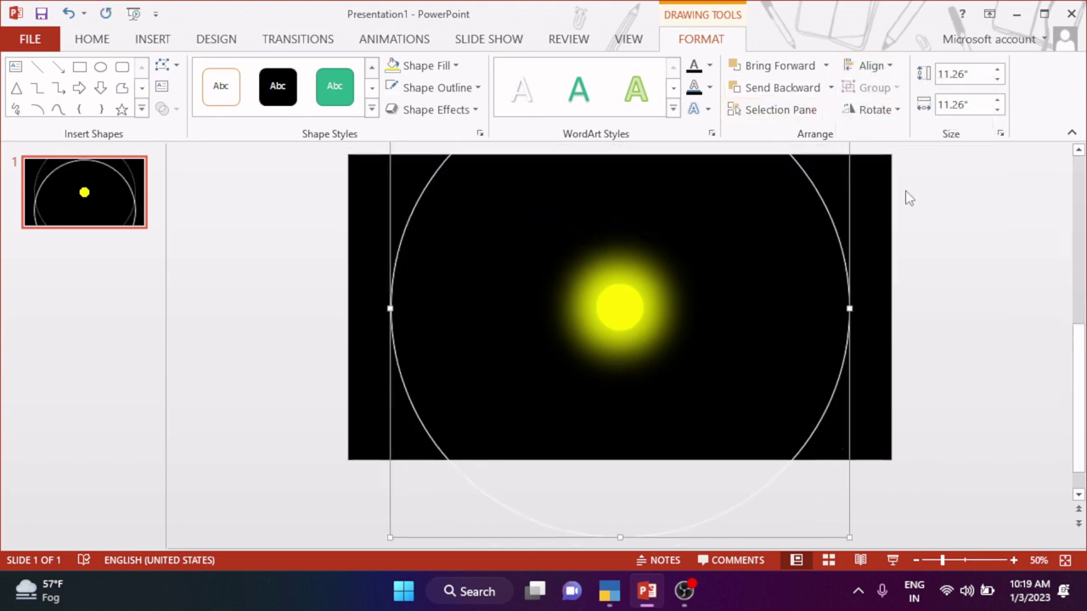
# Try shrinking the ring to 9.76 inches, then undo the resize.
pyautogui.click(922, 362)
pyautogui.click(846, 350)
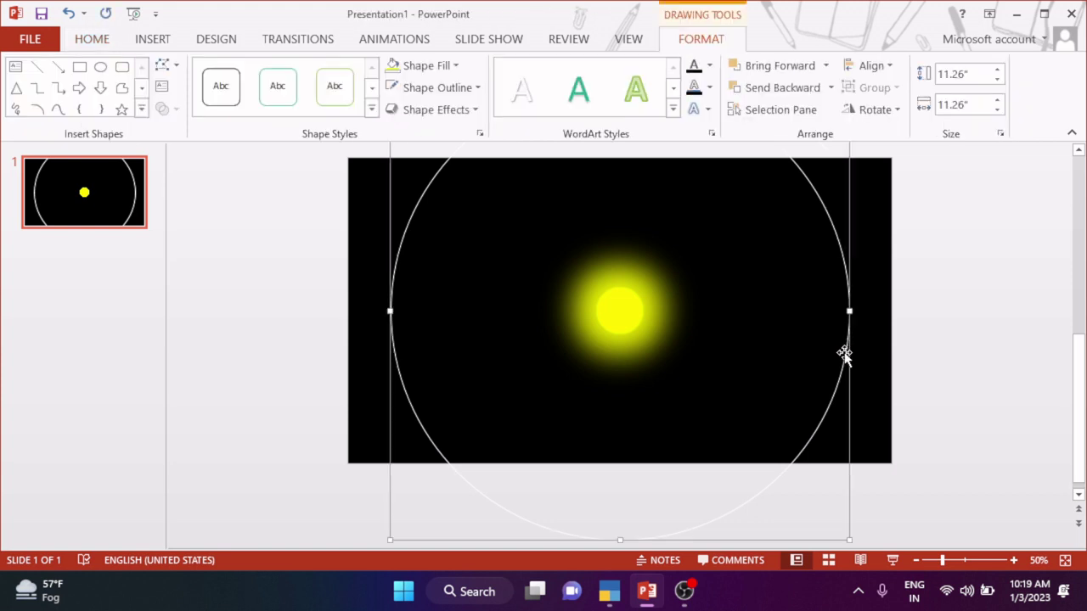
pyautogui.moveTo(849, 539); pyautogui.dragTo(790, 481)
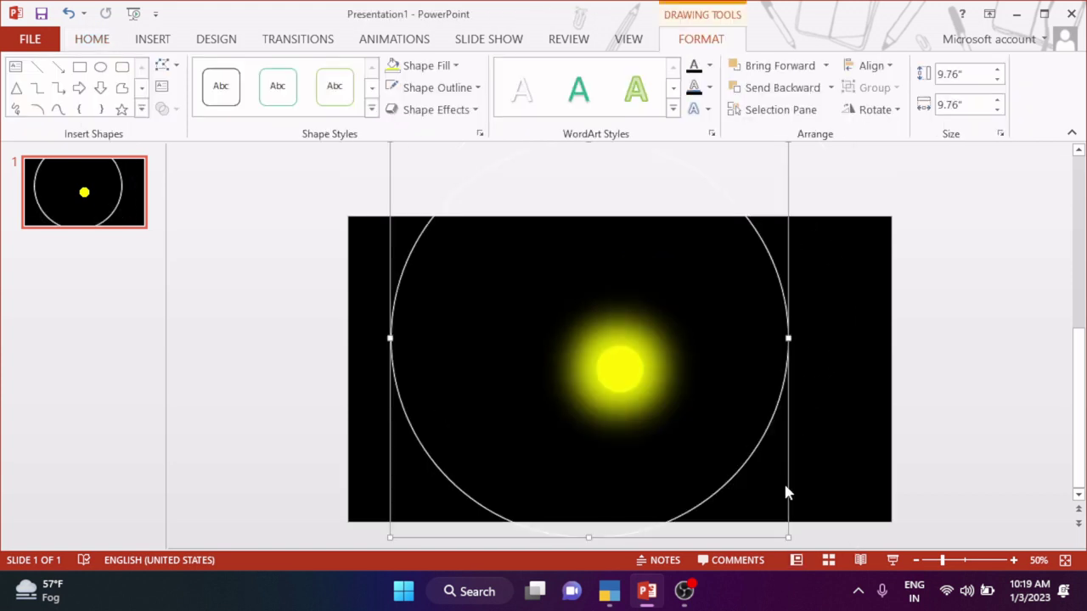
pyautogui.hotkey('ctrl', 'z')
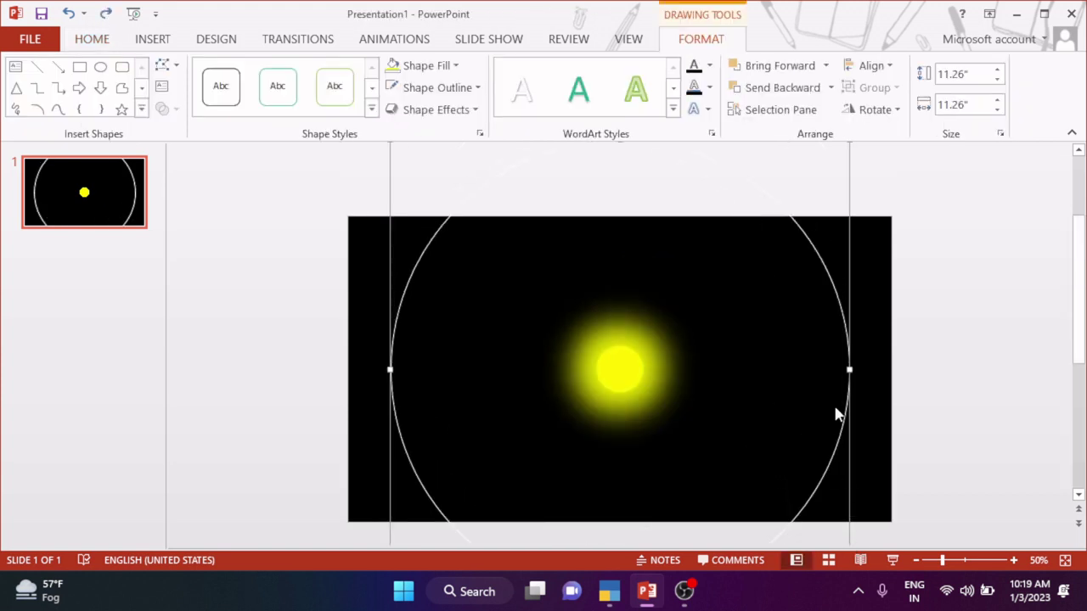
pyautogui.scroll(-1, 862, 458)
# Copy the outer ring, shrink the copy to about 8.83 inches and centre it horizontally.
pyautogui.moveTo(847, 536); pyautogui.dragTo(803, 488)
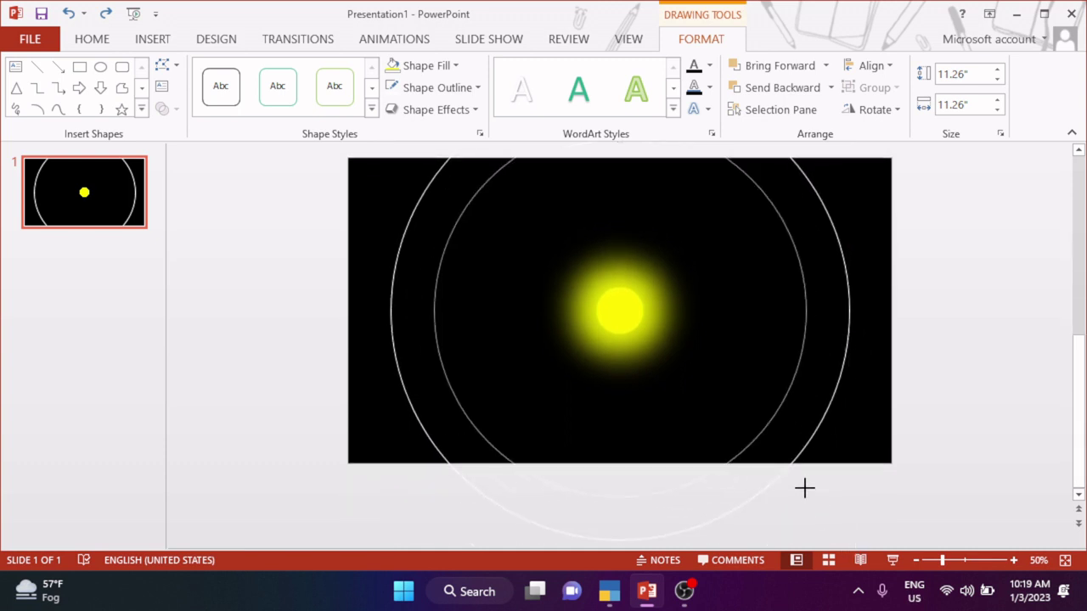
pyautogui.hotkey('ctrl', 'z')
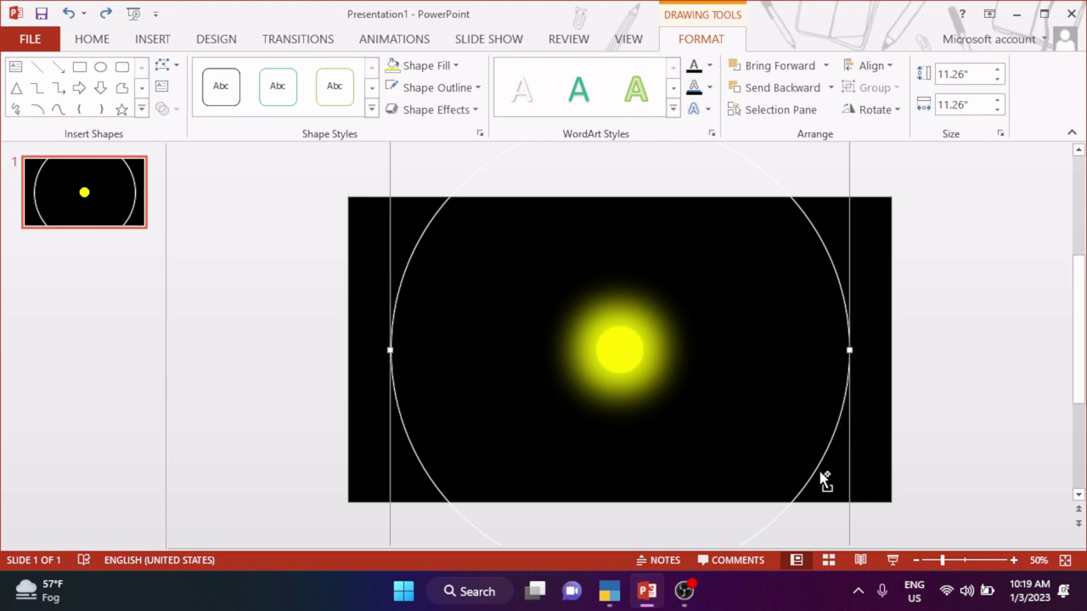
pyautogui.keyDown('ctrl'); pyautogui.moveTo(825, 482); pyautogui.dragTo(846, 482); pyautogui.keyUp('ctrl')
pyautogui.scroll(-1, 869, 495)
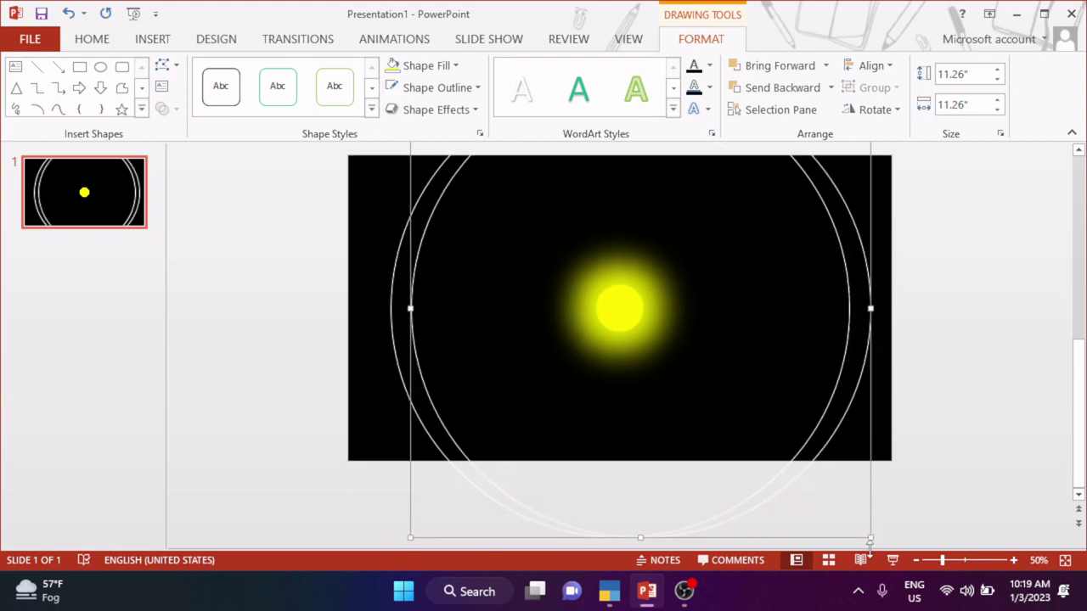
pyautogui.moveTo(872, 538); pyautogui.dragTo(821, 490)
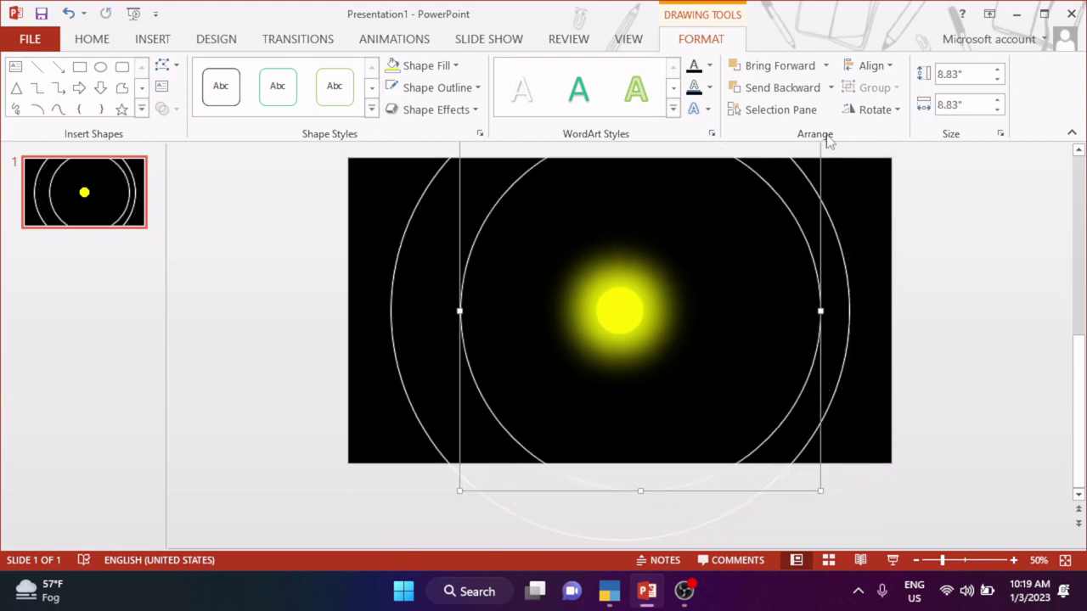
pyautogui.click(870, 65)
pyautogui.click(903, 116)
pyautogui.click(871, 66)
pyautogui.click(915, 194)
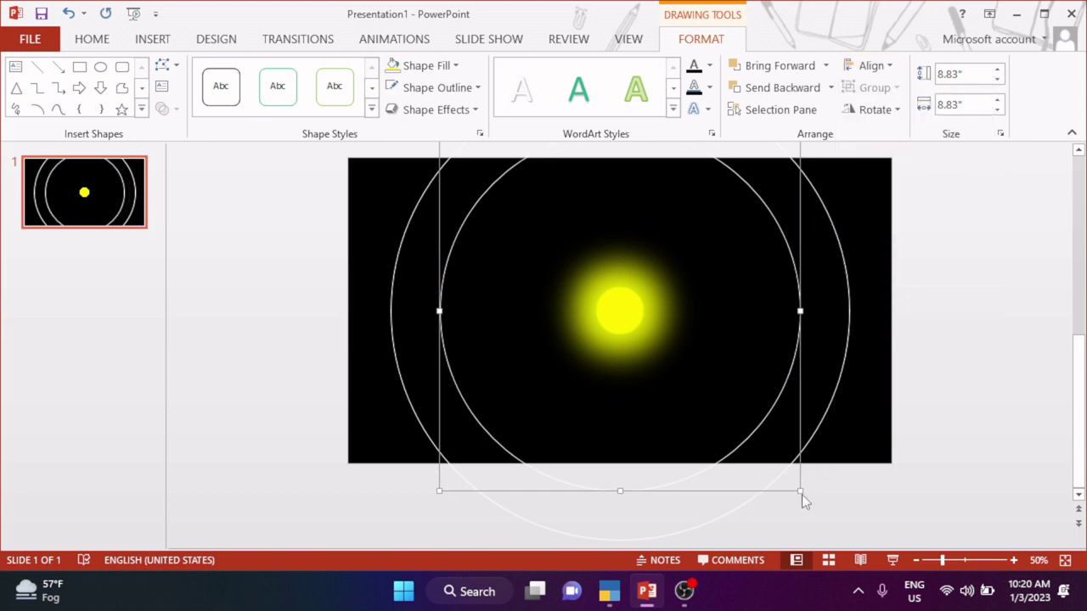
# Duplicate a ring, centre the copy on the slide and shrink it to 7.5 inches.
pyautogui.moveTo(801, 491); pyautogui.dragTo(803, 493)
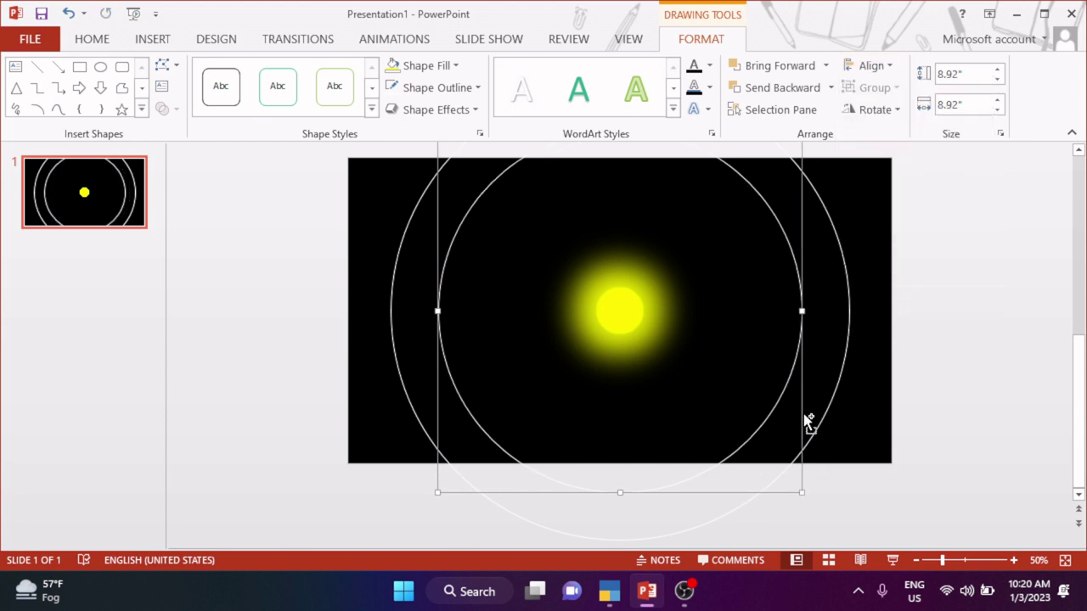
pyautogui.moveTo(806, 424); pyautogui.dragTo(812, 427)
pyautogui.moveTo(813, 493); pyautogui.dragTo(789, 469)
pyautogui.click(870, 66)
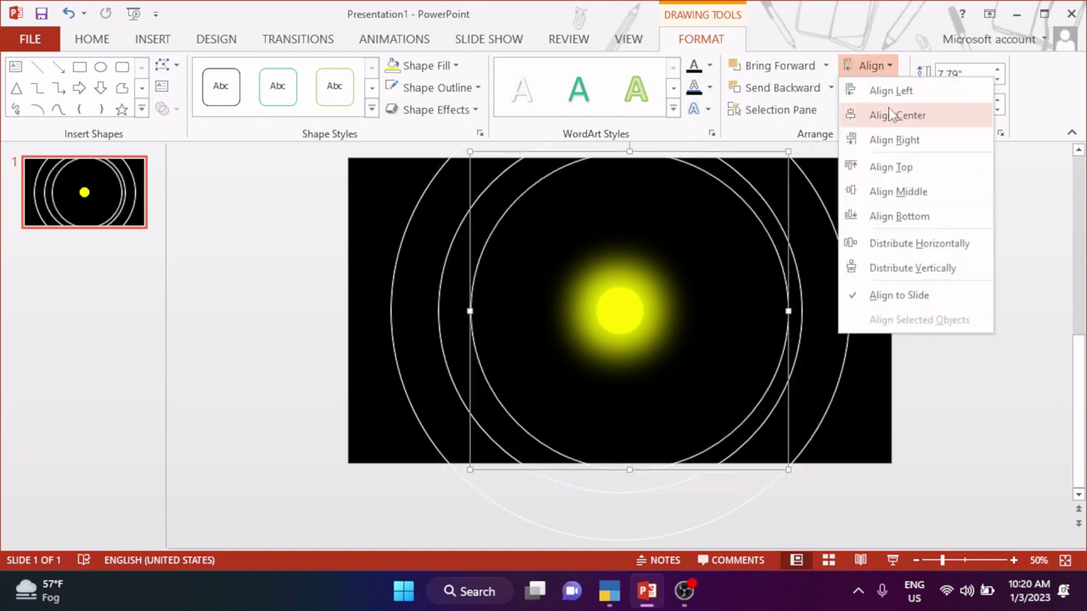
pyautogui.click(875, 113)
pyautogui.click(871, 65)
pyautogui.click(899, 190)
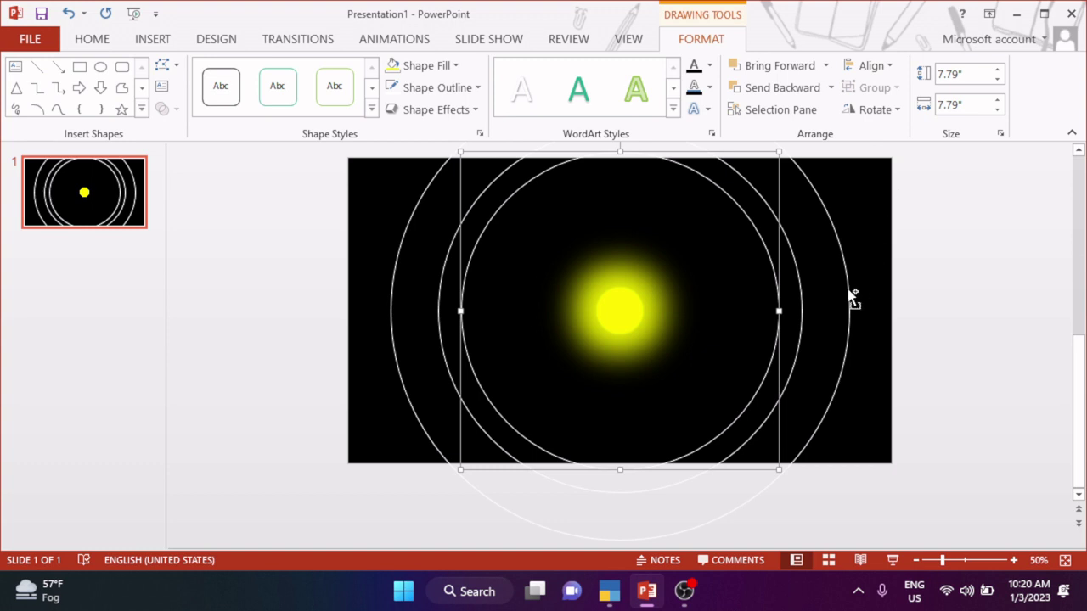
pyautogui.moveTo(777, 469); pyautogui.dragTo(773, 464)
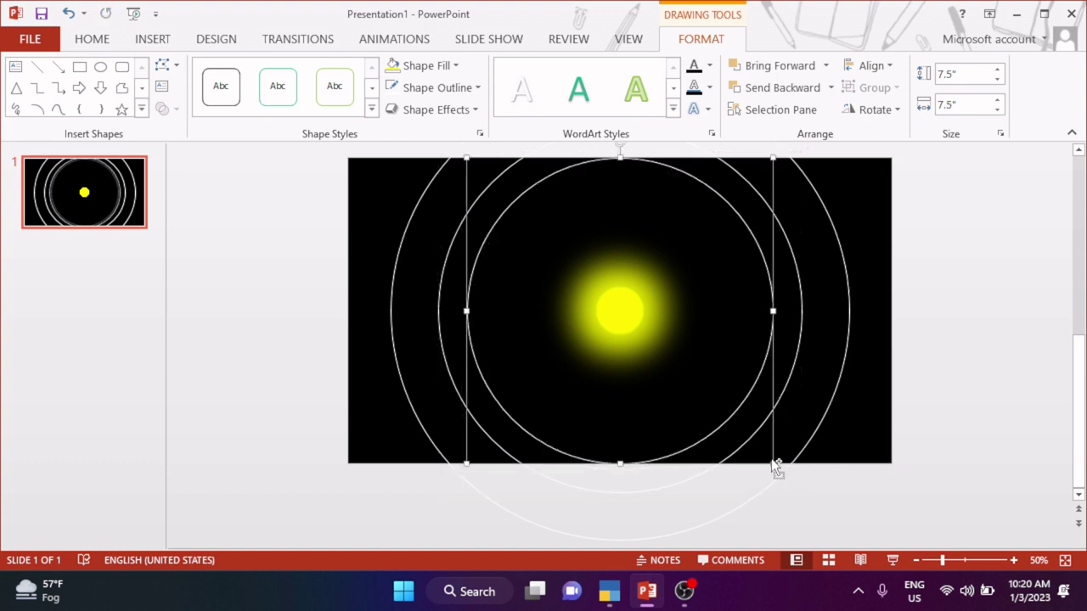
# Duplicate the 8.92-inch middle ring, centre it and enlarge it to 10.21 inches.
pyautogui.click(790, 389)
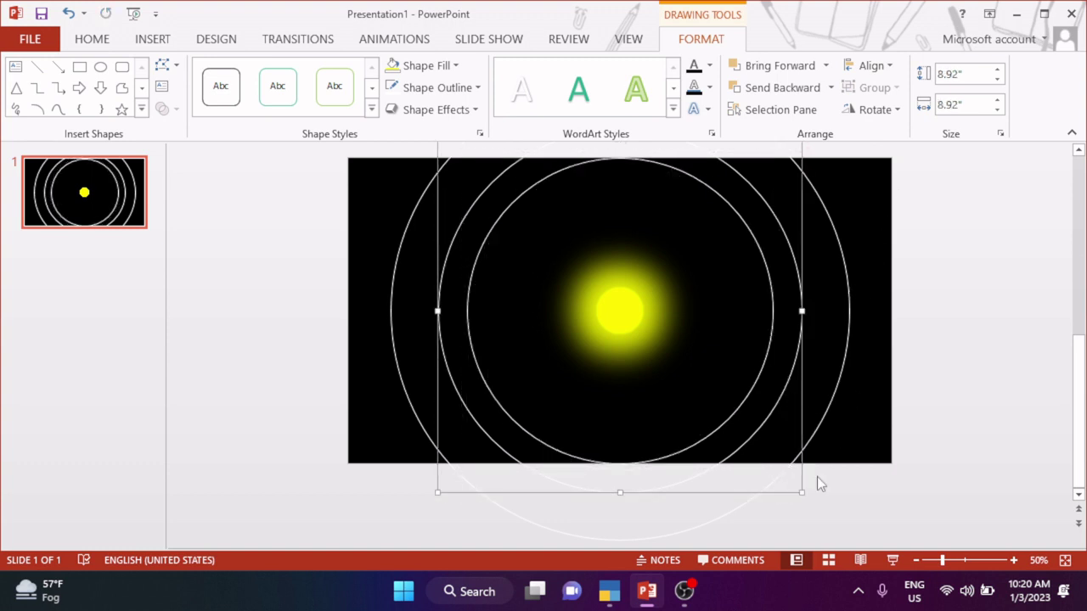
pyautogui.moveTo(801, 437); pyautogui.dragTo(812, 449)
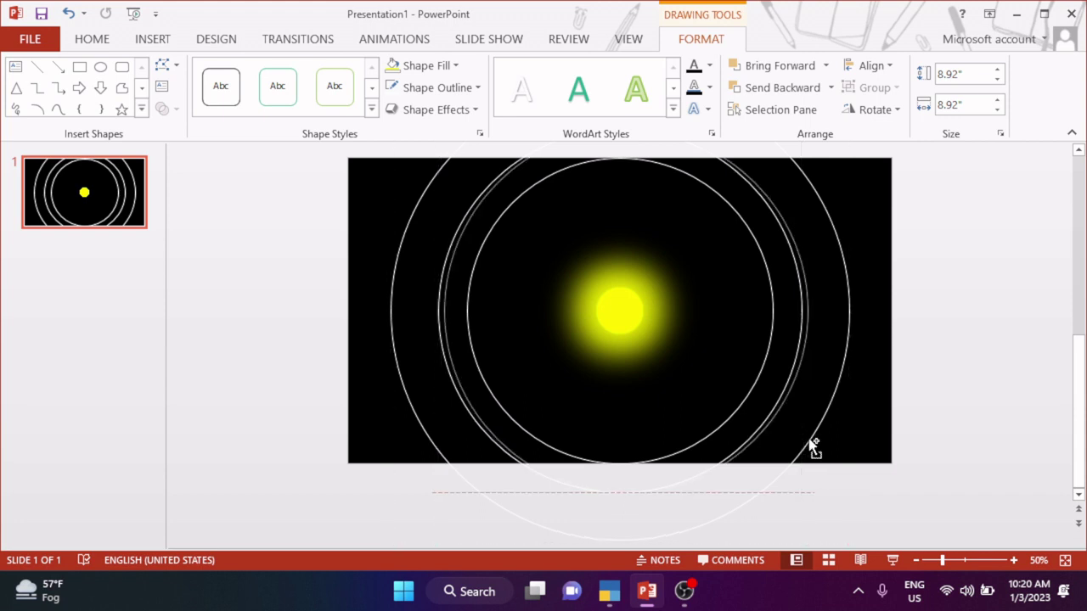
pyautogui.moveTo(807, 494); pyautogui.dragTo(826, 511)
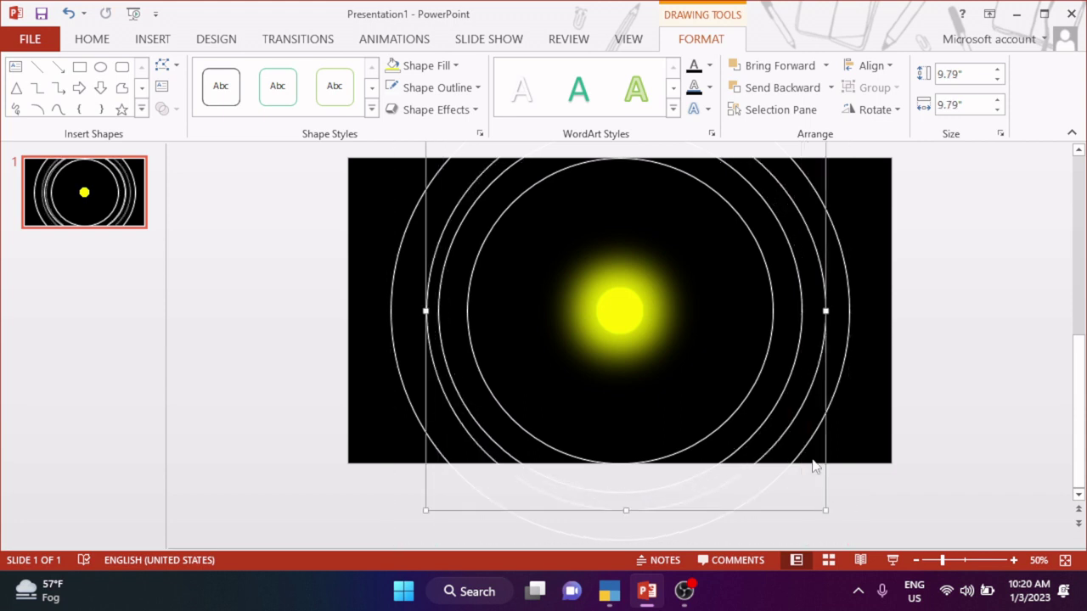
pyautogui.click(870, 66)
pyautogui.click(886, 115)
pyautogui.click(871, 65)
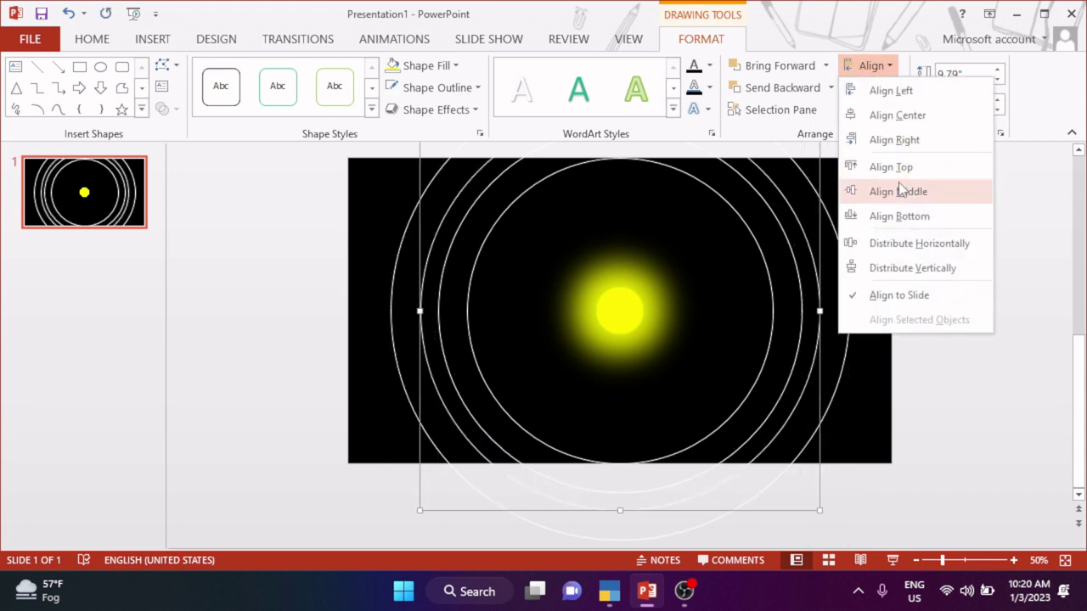
pyautogui.click(899, 191)
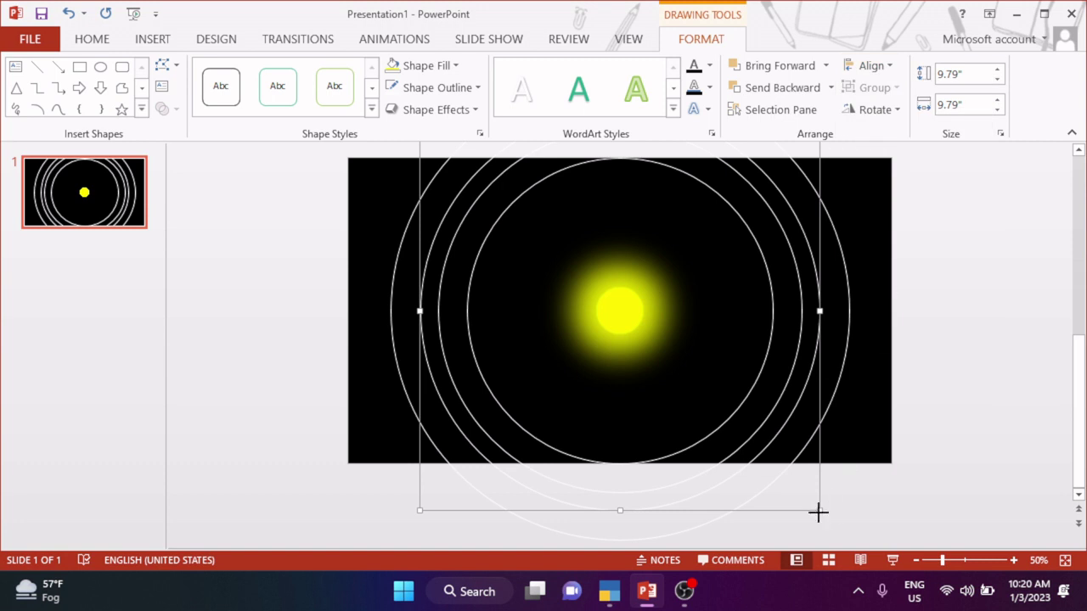
pyautogui.moveTo(818, 512); pyautogui.dragTo(828, 519)
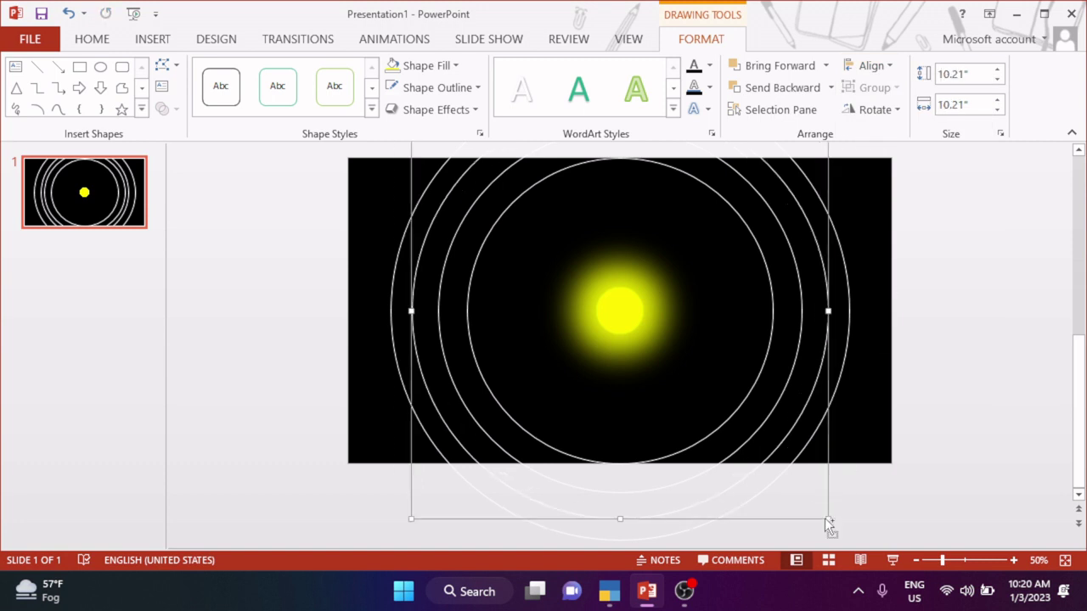
# Select the 7.5-inch, a larger, and the 11.26-inch rings in turn to check their sizes.
pyautogui.click(1015, 330)
pyautogui.click(507, 415)
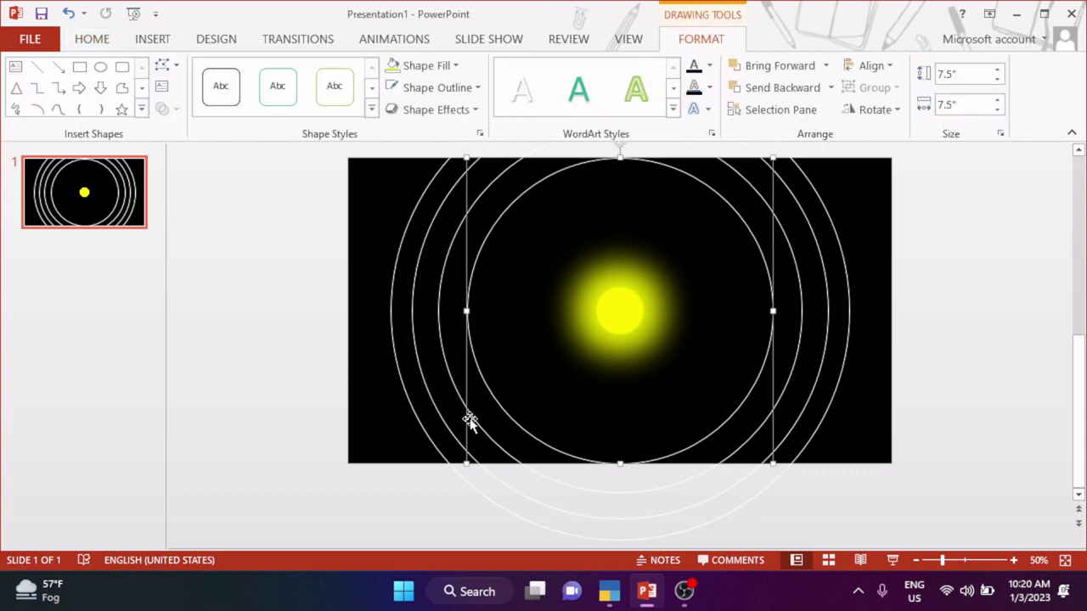
pyautogui.click(431, 400)
pyautogui.click(403, 393)
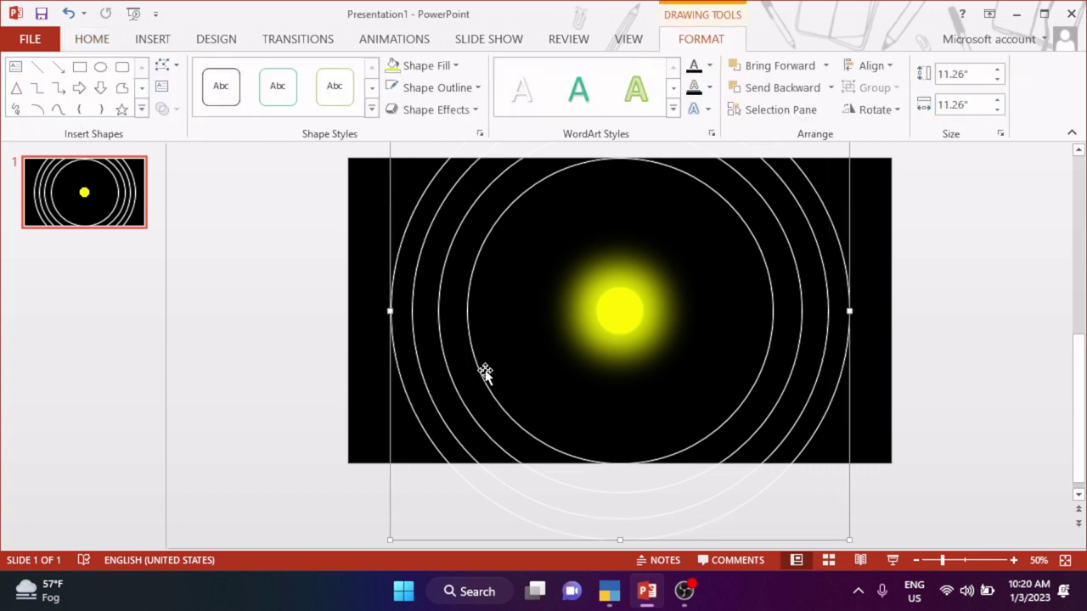
pyautogui.click(530, 438)
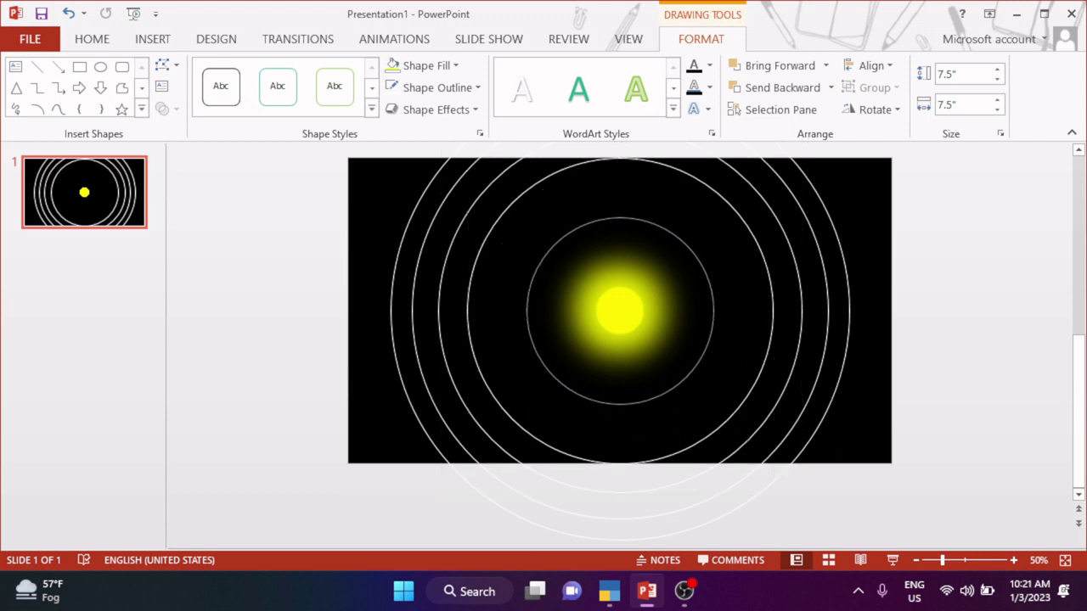
# Copy a ring into a small 4.13-inch orbit around the sun, duplicate it, and centre it vertically.
pyautogui.moveTo(712, 403); pyautogui.dragTo(704, 397)
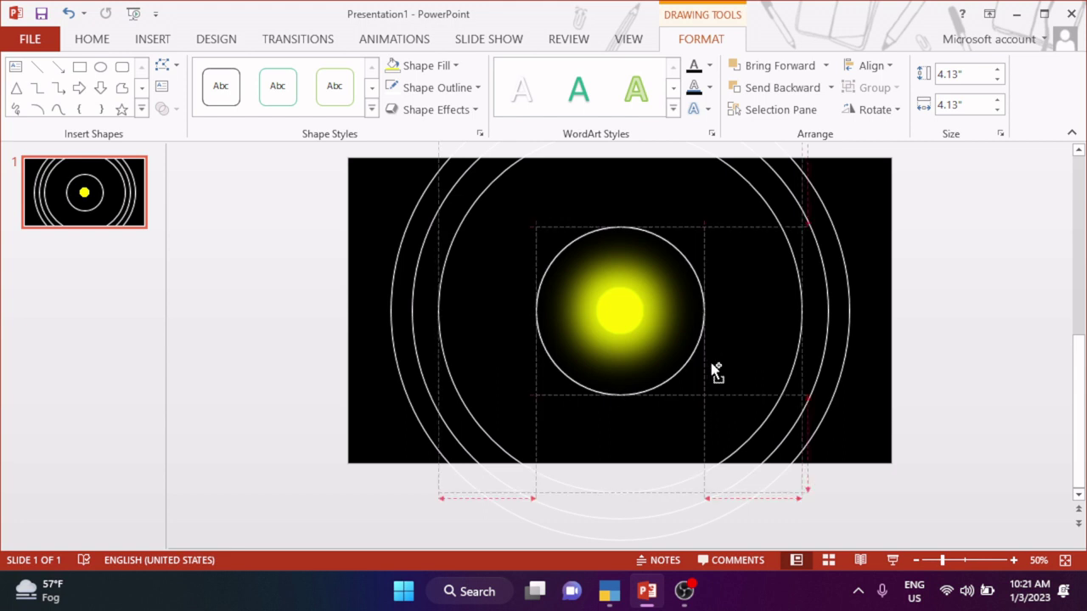
pyautogui.moveTo(708, 372); pyautogui.dragTo(725, 416)
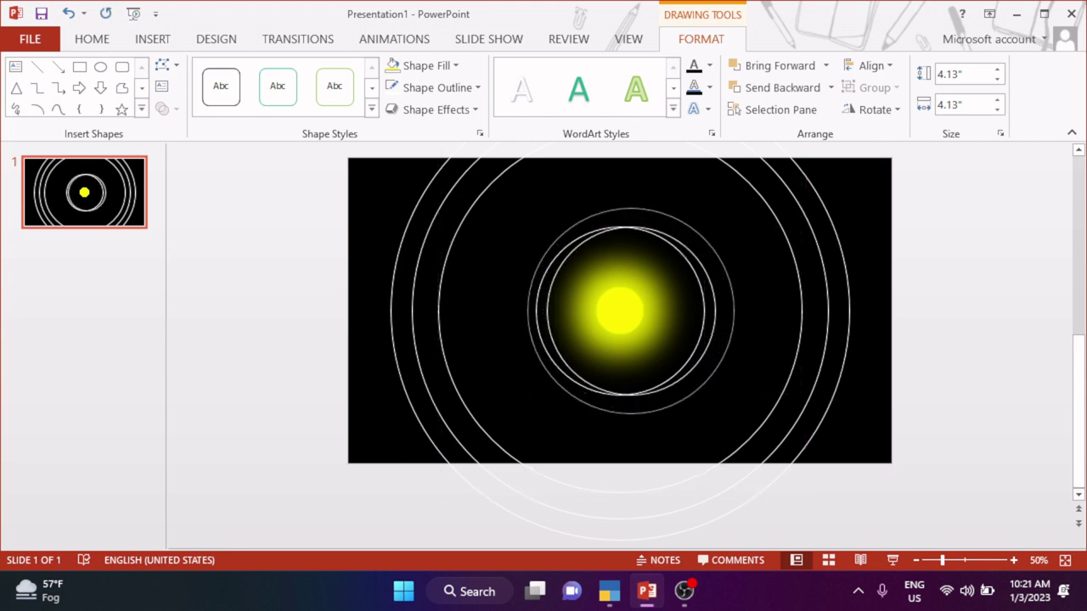
pyautogui.click(871, 65)
pyautogui.click(909, 191)
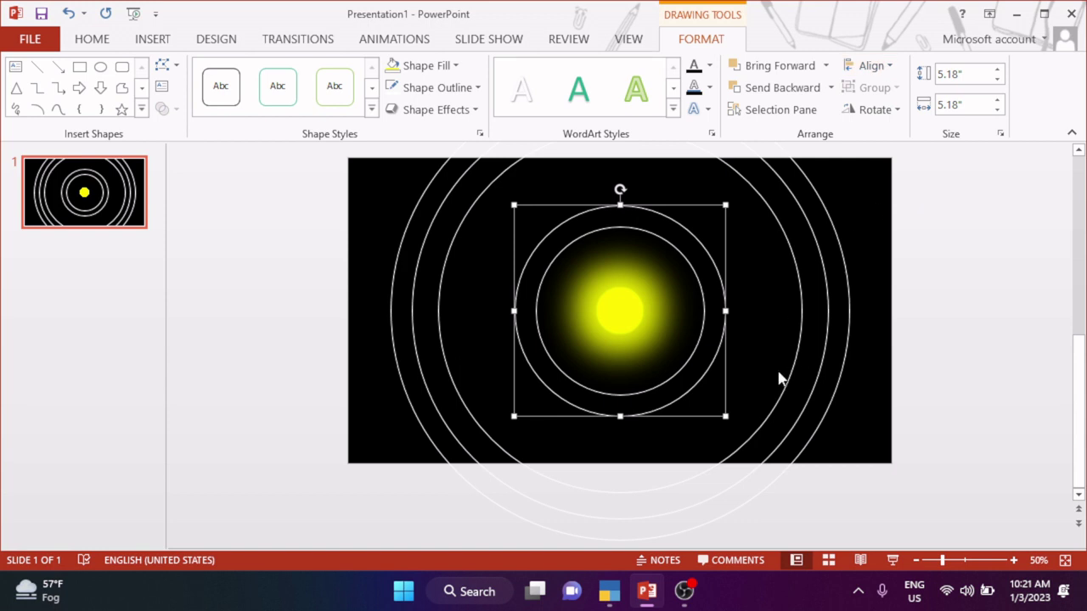
# Enlarge the copy to 5.67 inches, duplicate it into a larger ring, and centre it on the slide.
pyautogui.moveTo(728, 425); pyautogui.dragTo(750, 441)
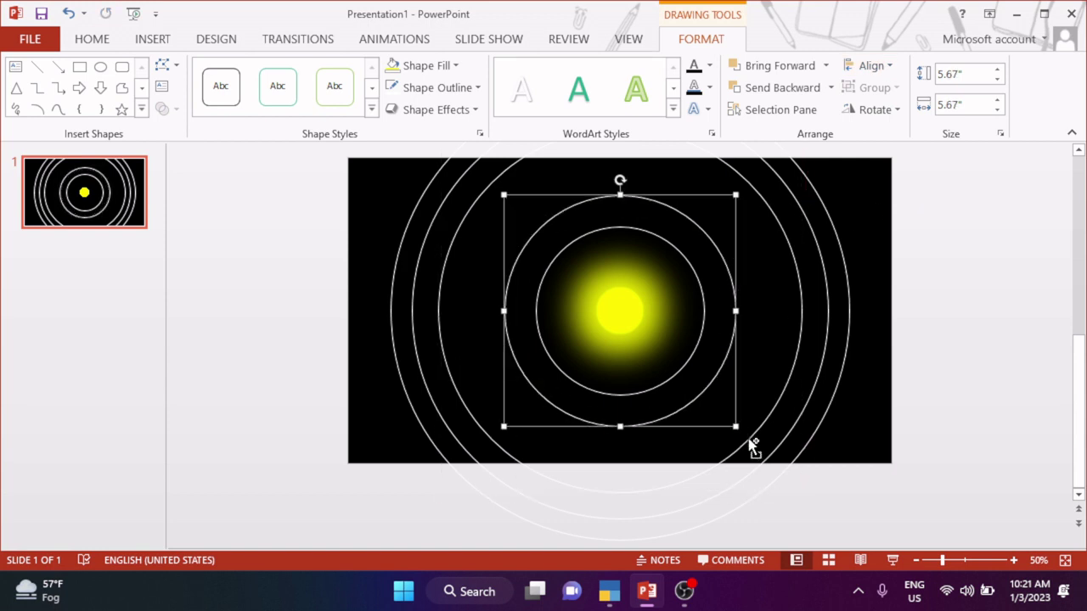
pyautogui.hotkey('ctrl', 'd')
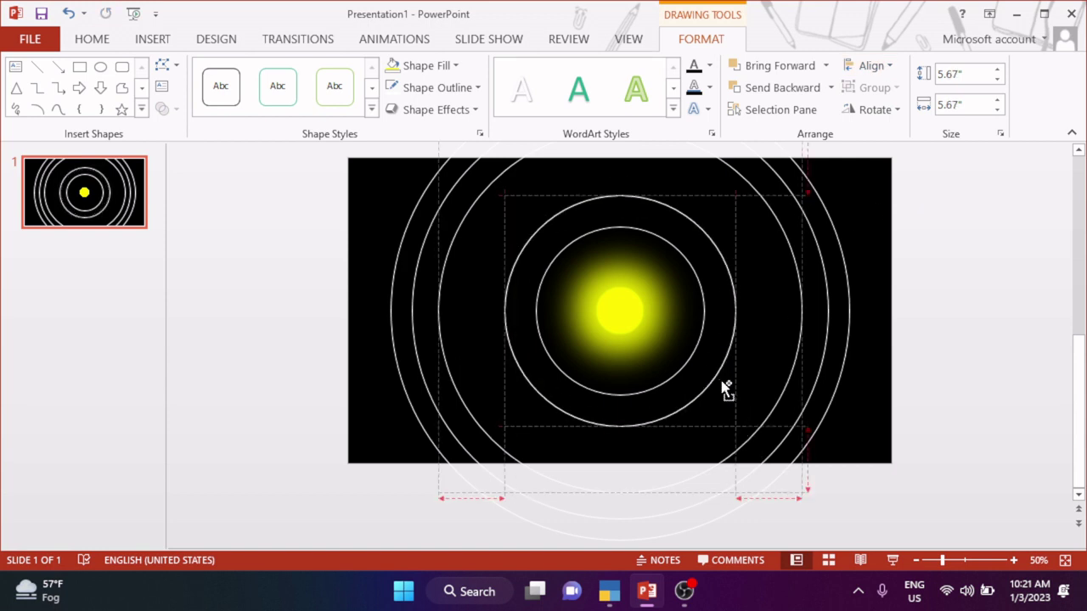
pyautogui.moveTo(745, 422); pyautogui.dragTo(781, 463)
pyautogui.click(869, 65)
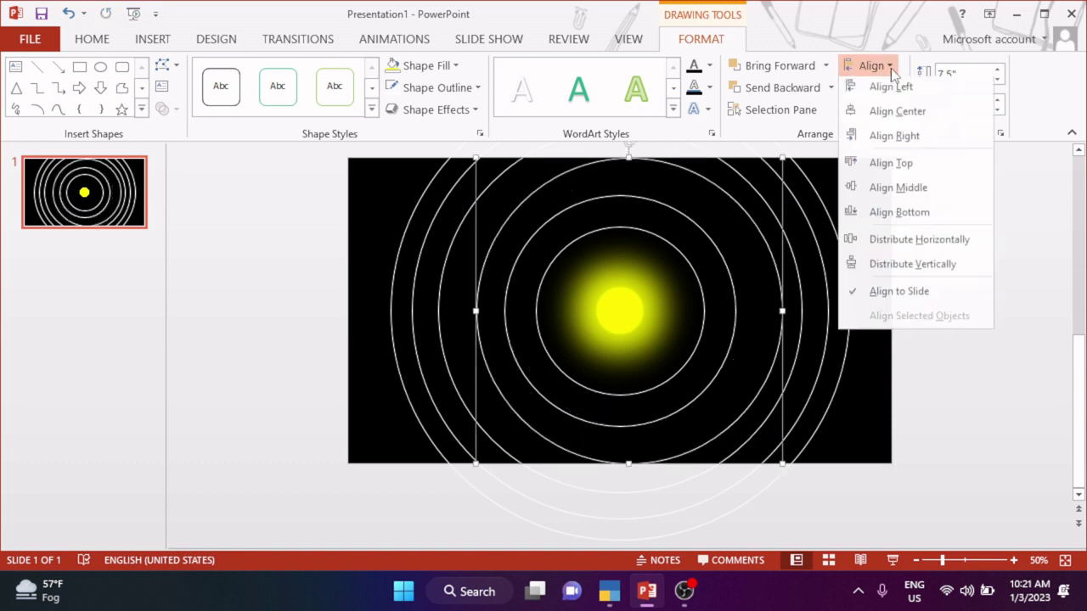
pyautogui.click(883, 111)
pyautogui.click(868, 65)
pyautogui.click(887, 187)
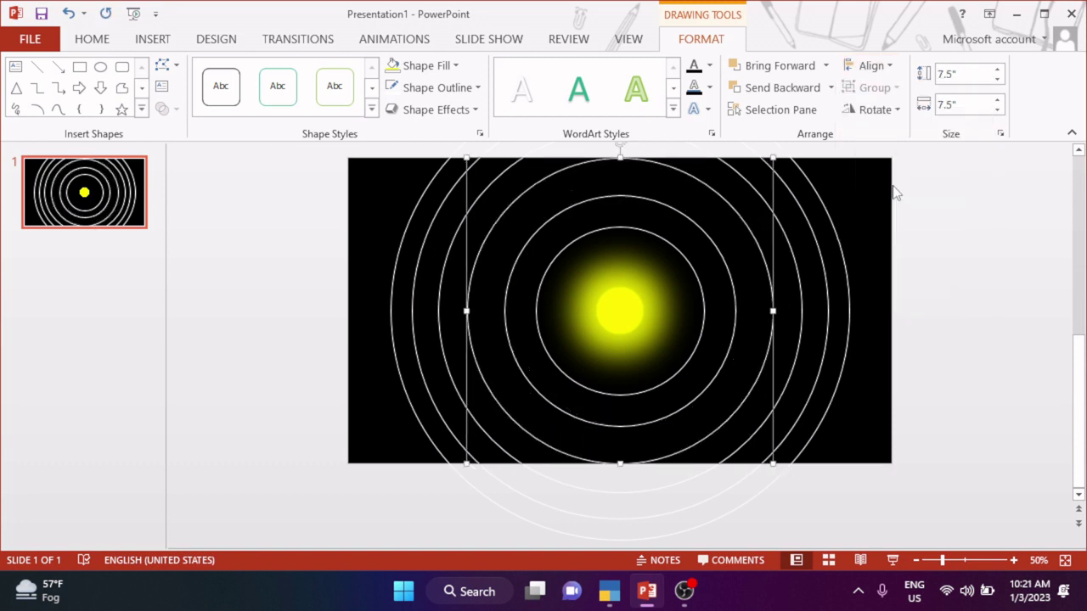
# Enlarge the 8.92-inch orbit ring to spread the orbits further apart.
pyautogui.click(873, 264)
pyautogui.click(703, 328)
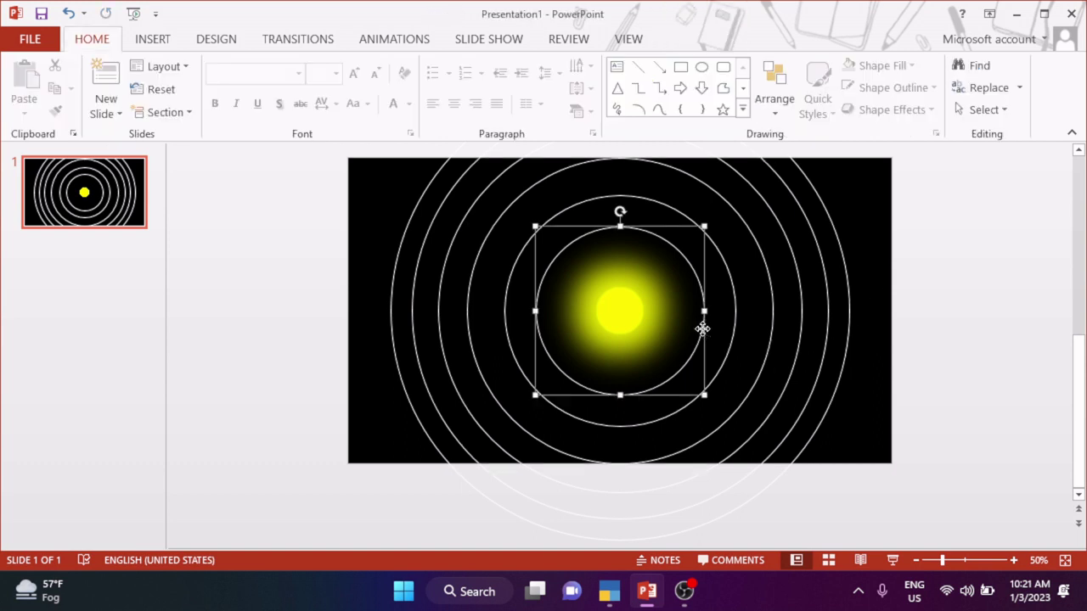
pyautogui.click(736, 329)
pyautogui.click(773, 328)
pyautogui.click(802, 327)
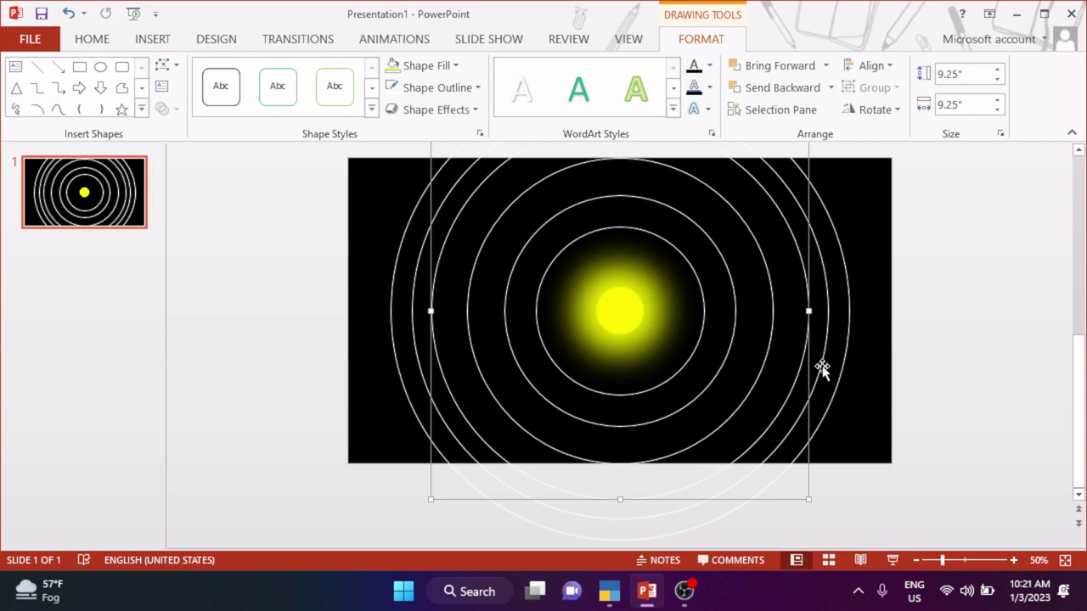
pyautogui.moveTo(803, 493); pyautogui.dragTo(883, 575)
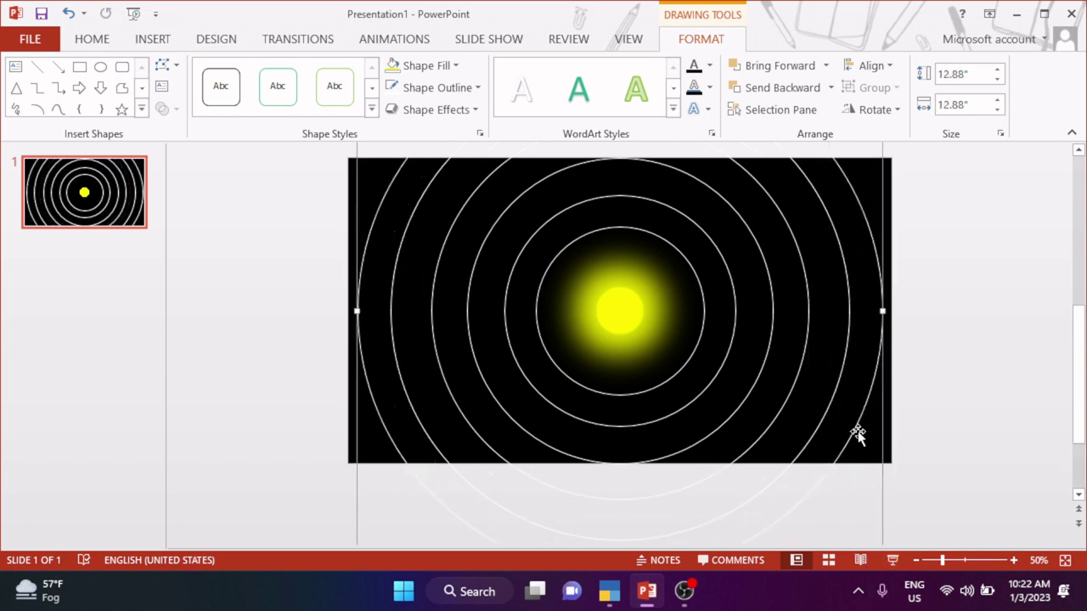
# Resize the outer rings, shrinking one to 10.58 inches and adjusting the 12.88-inch ring.
pyautogui.click(683, 366)
pyautogui.click(754, 381)
pyautogui.click(791, 382)
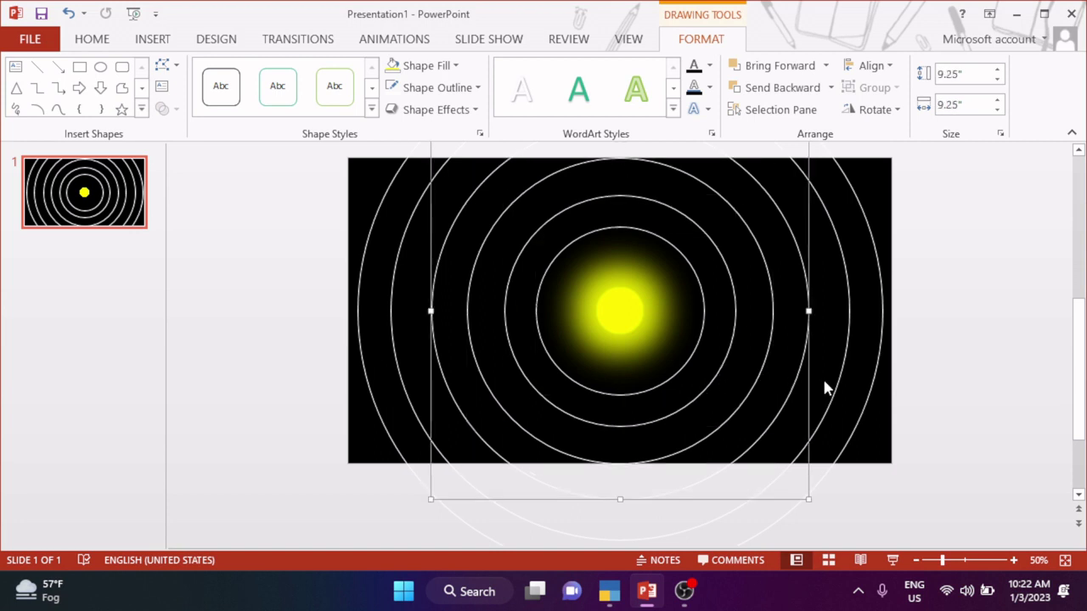
pyautogui.click(834, 381)
pyautogui.click(859, 409)
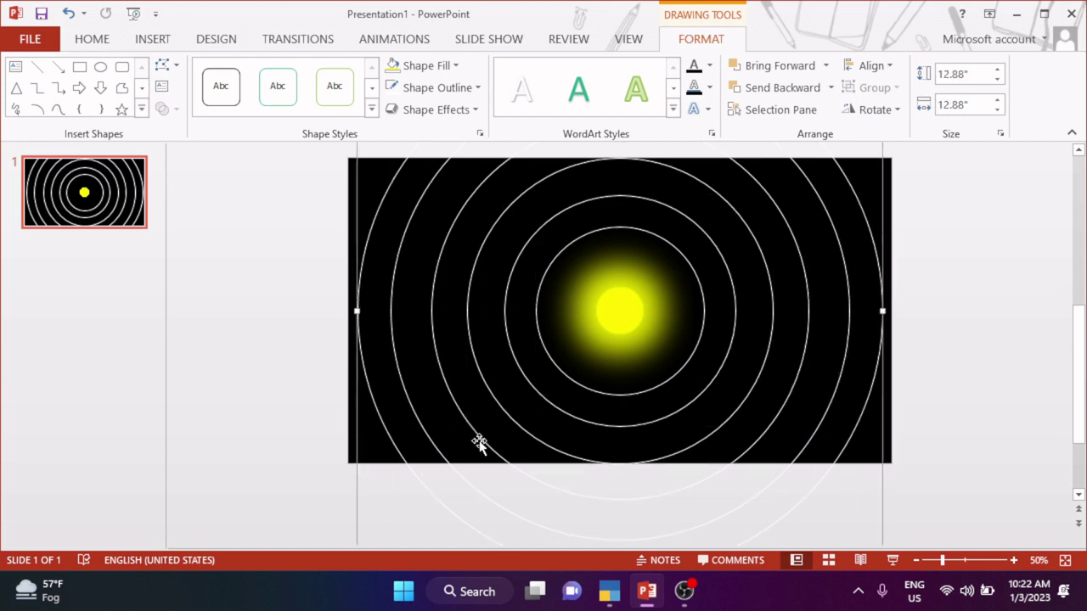
pyautogui.click(456, 465)
pyautogui.scroll(-1, 392, 537)
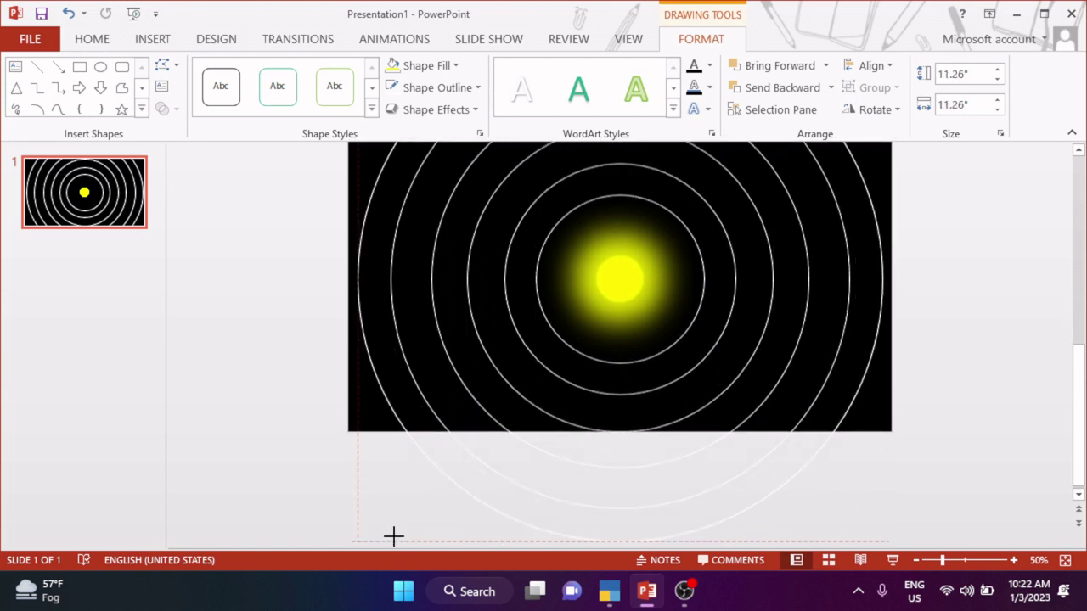
pyautogui.click(406, 530)
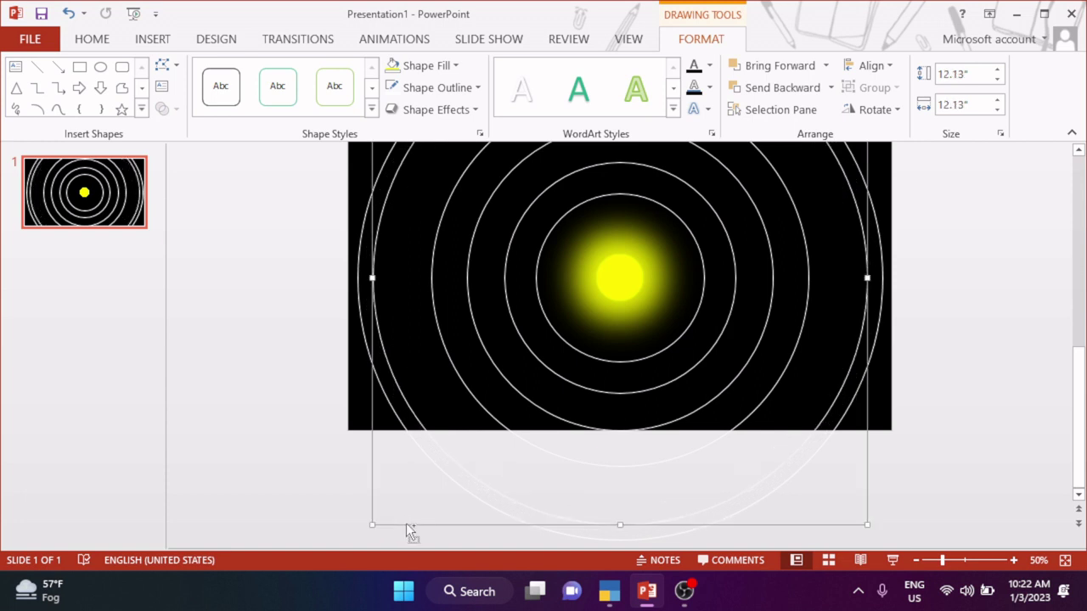
pyautogui.hotkey('ctrl', 'z')
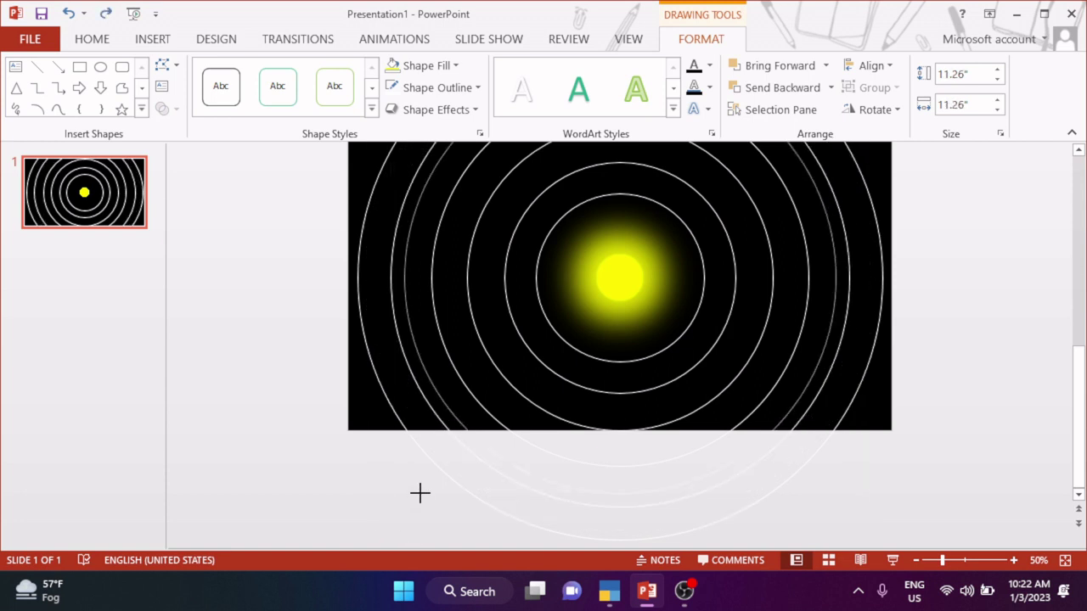
pyautogui.moveTo(388, 510); pyautogui.dragTo(417, 493)
pyautogui.click(384, 399)
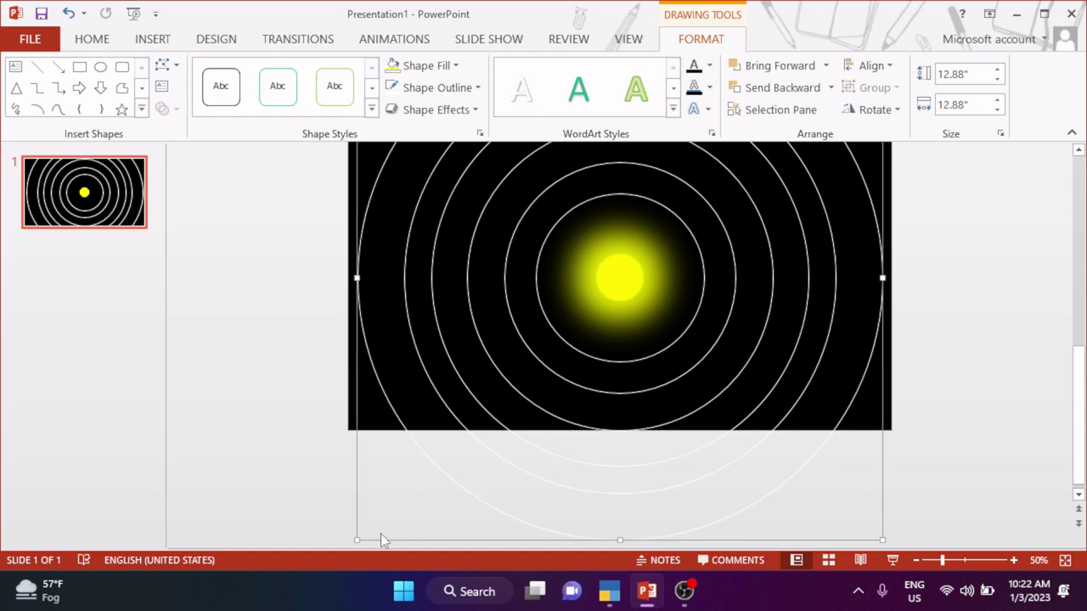
pyautogui.moveTo(355, 541); pyautogui.dragTo(387, 524)
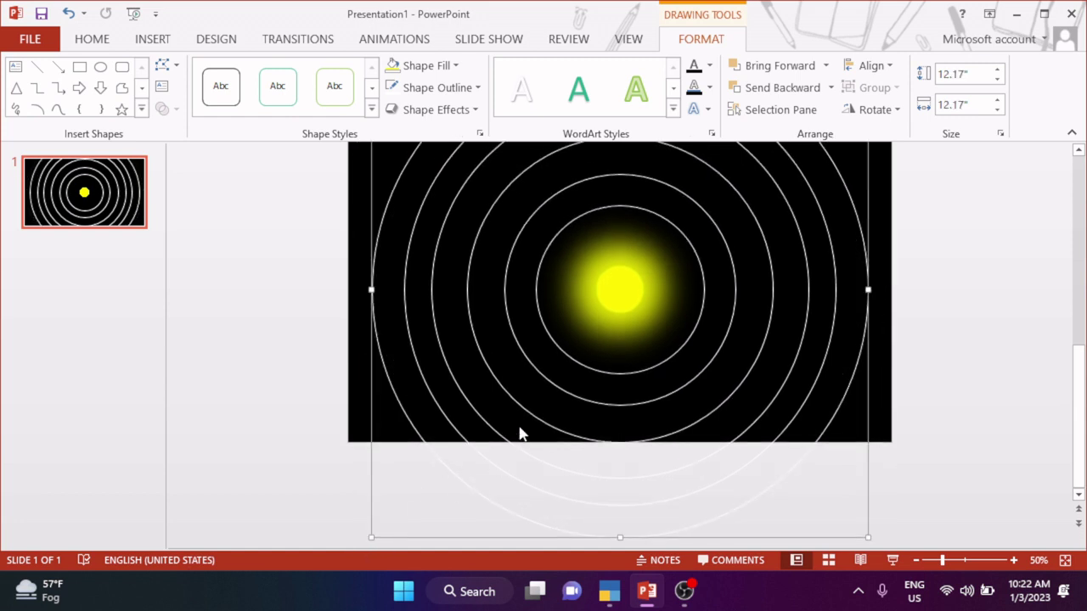
pyautogui.scroll(2, 599, 248)
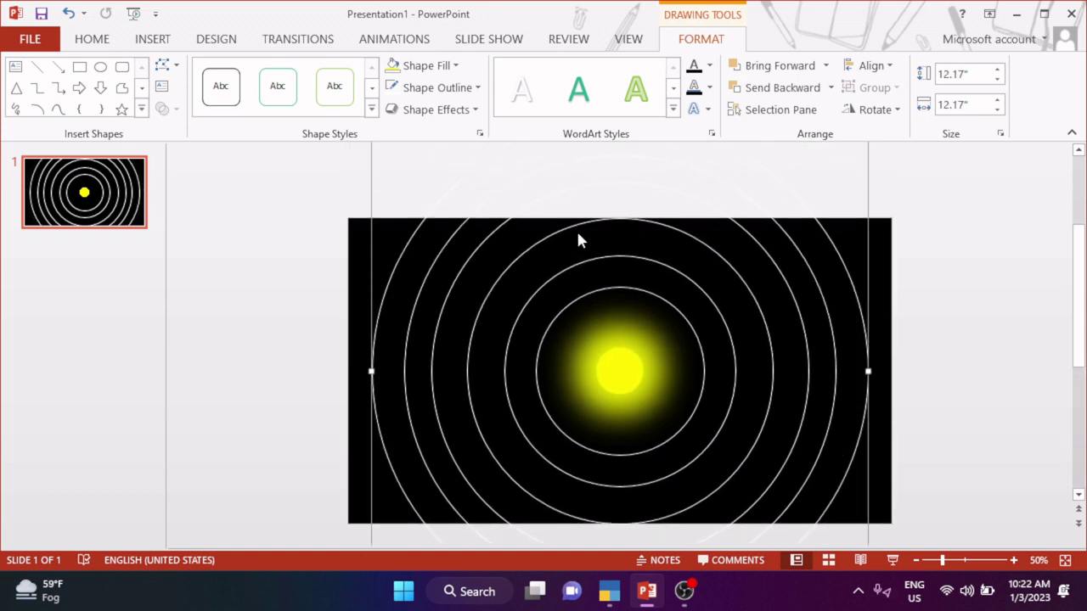
# Shrink the 7.5-inch ring to about 7.13 inches, then resize it together with the next ring.
pyautogui.click(704, 389)
pyautogui.click(740, 385)
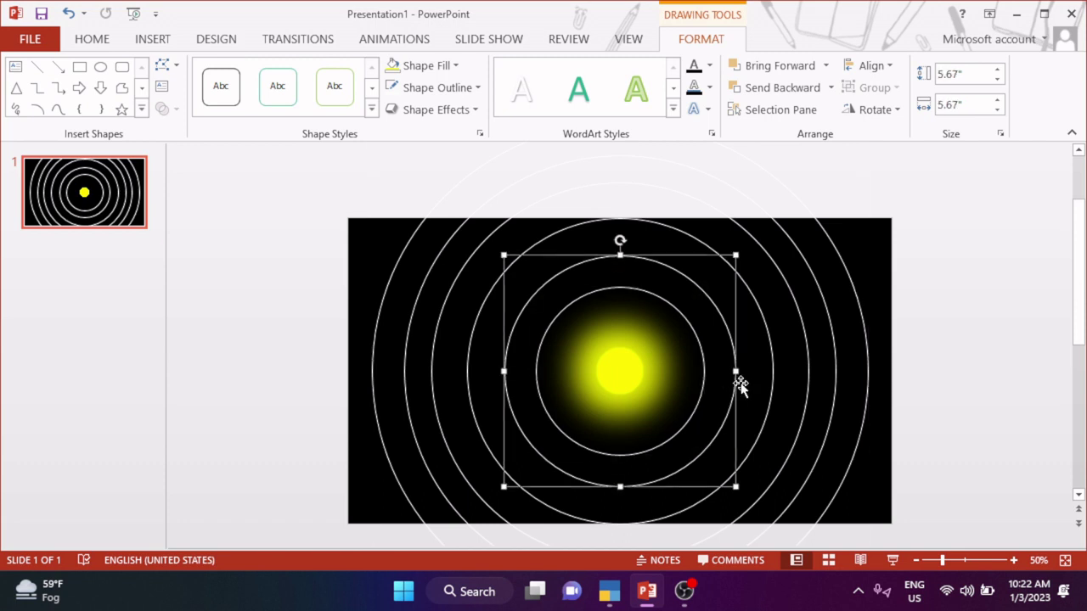
pyautogui.click(697, 392)
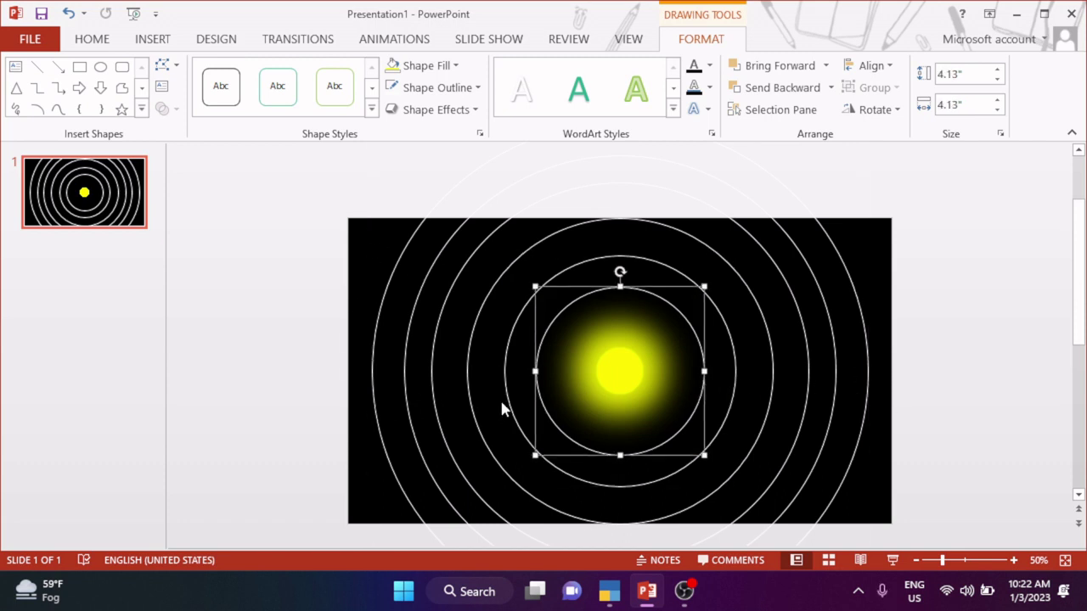
pyautogui.click(478, 429)
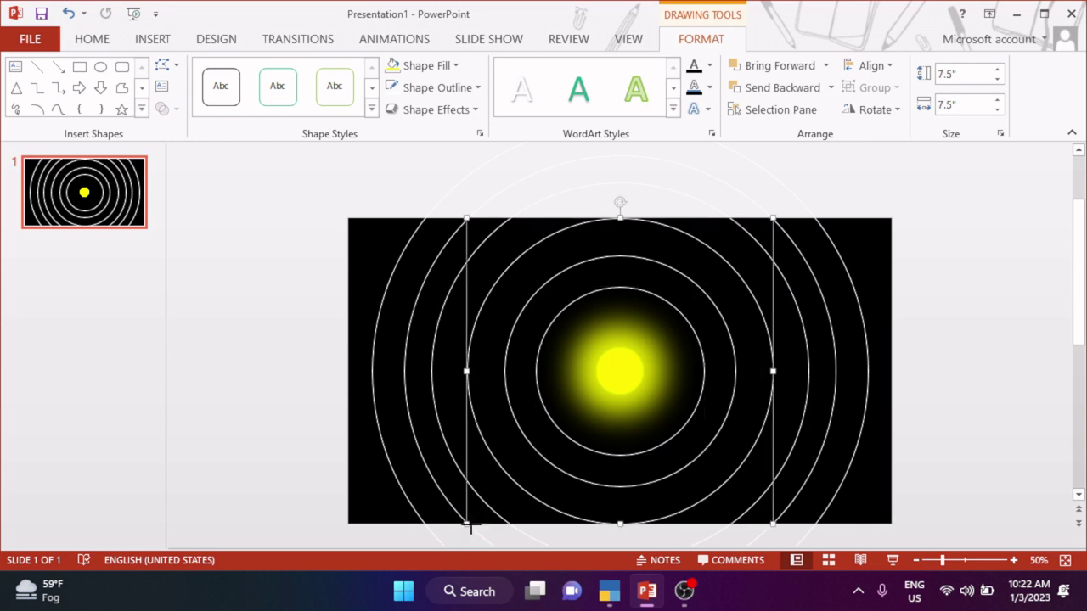
pyautogui.moveTo(467, 524)
pyautogui.mouseDown()
pyautogui.moveTo(480, 529)
pyautogui.moveTo(476, 517)
pyautogui.mouseUp()
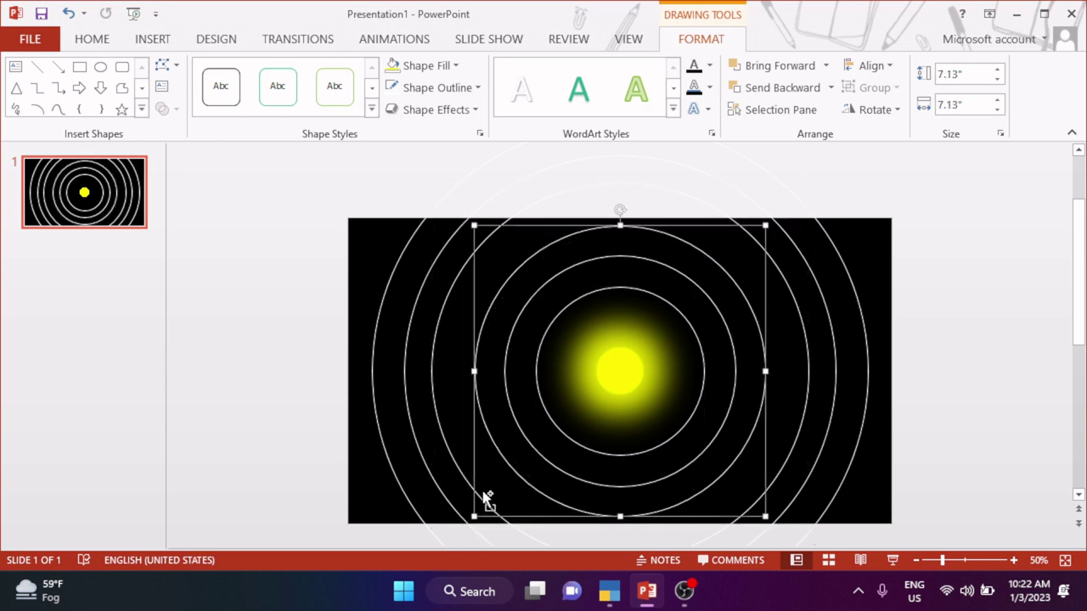
pyautogui.keyDown('shift'); pyautogui.click(465, 478); pyautogui.keyUp('shift')
pyautogui.scroll(-1, 442, 520)
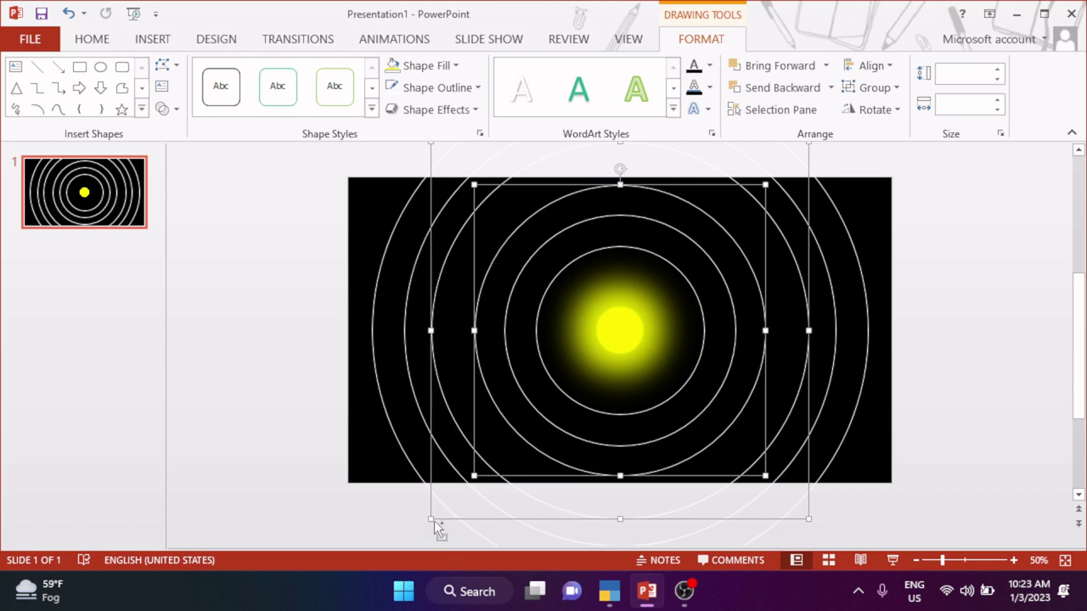
pyautogui.moveTo(434, 521)
pyautogui.mouseDown()
pyautogui.moveTo(448, 518)
pyautogui.moveTo(440, 511)
pyautogui.mouseUp()
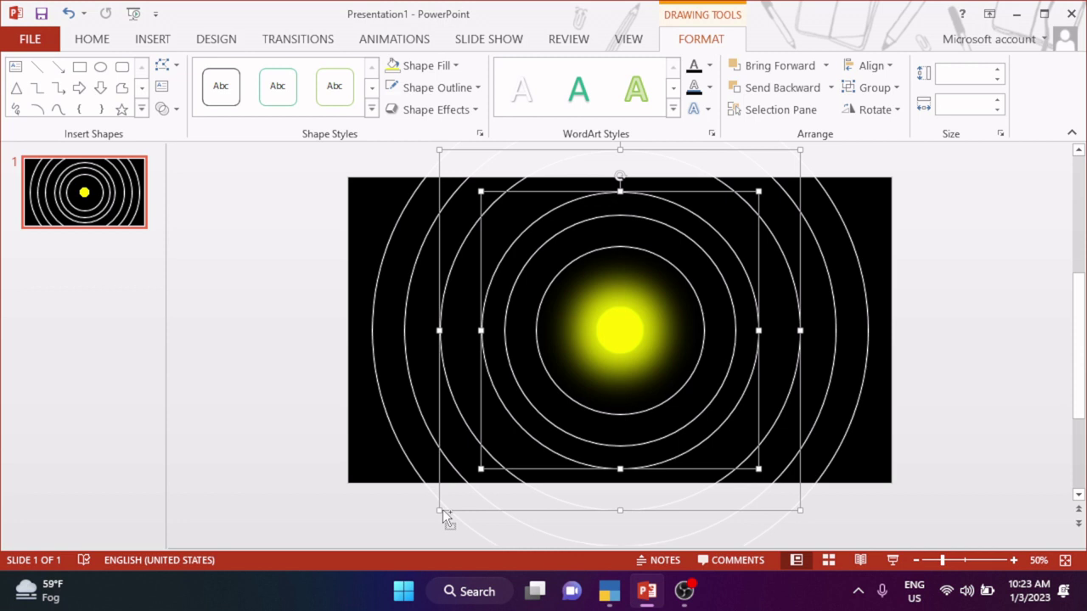
# Shrink the 5.67-inch ring to 5.33 inches and the innermost ring to 3.83 inches.
pyautogui.click(542, 423)
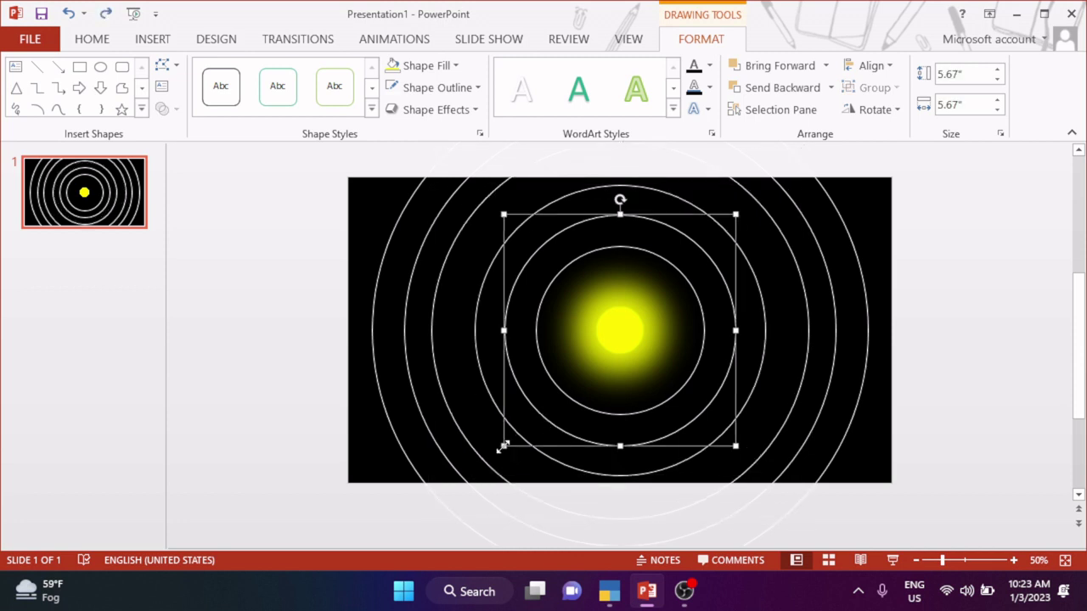
pyautogui.moveTo(504, 446); pyautogui.dragTo(510, 439)
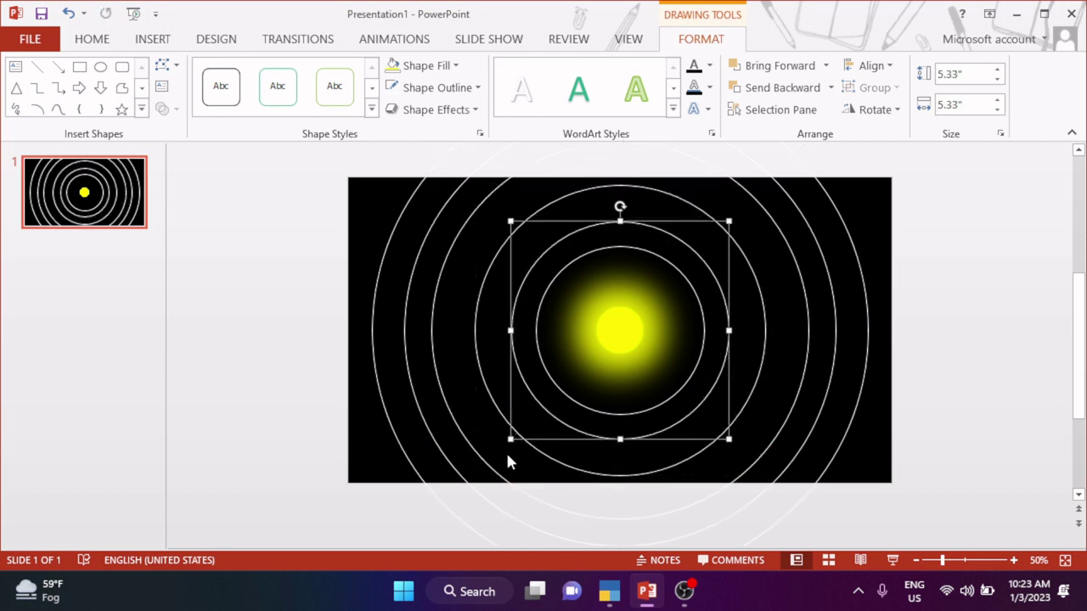
pyautogui.click(581, 406)
pyautogui.moveTo(535, 414); pyautogui.dragTo(541, 408)
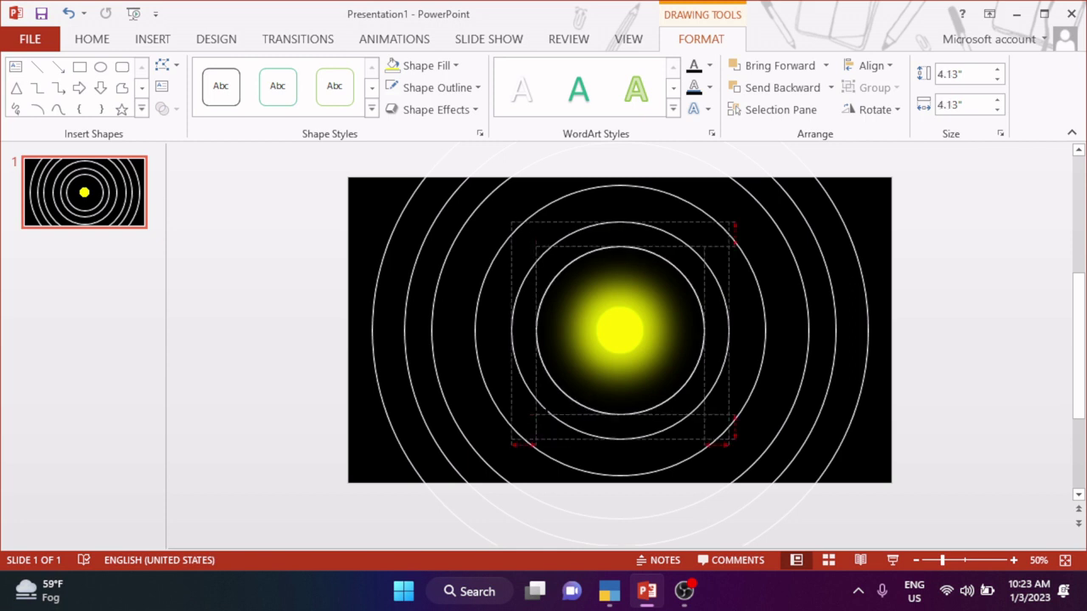
# Enlarge the outermost orbit ring to nearly span the slide and centre it vertically.
pyautogui.click(476, 456)
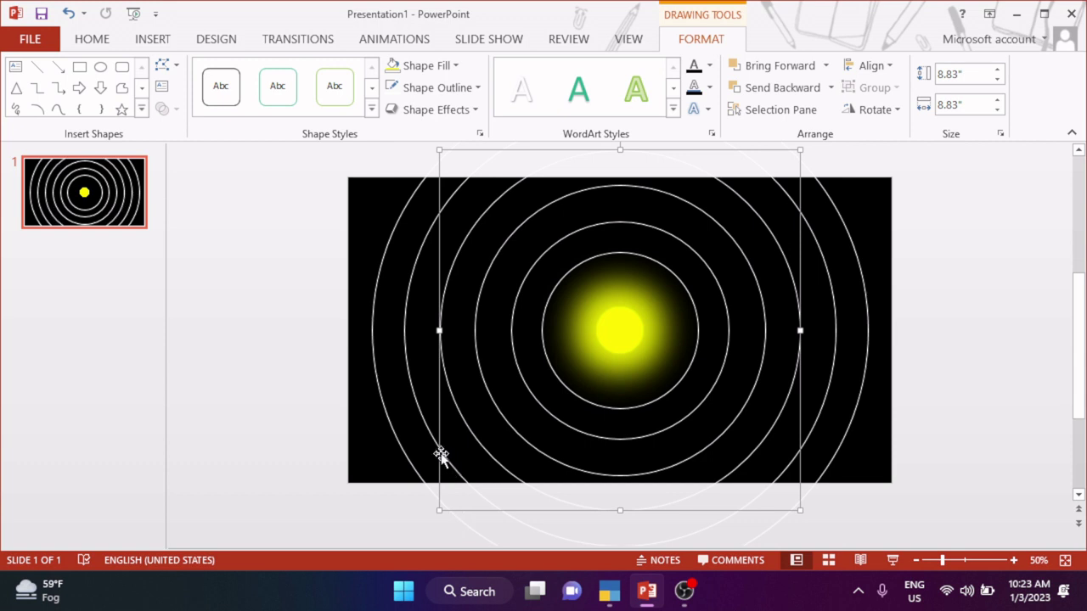
pyautogui.moveTo(432, 519); pyautogui.dragTo(427, 500)
pyautogui.moveTo(405, 542); pyautogui.dragTo(419, 521)
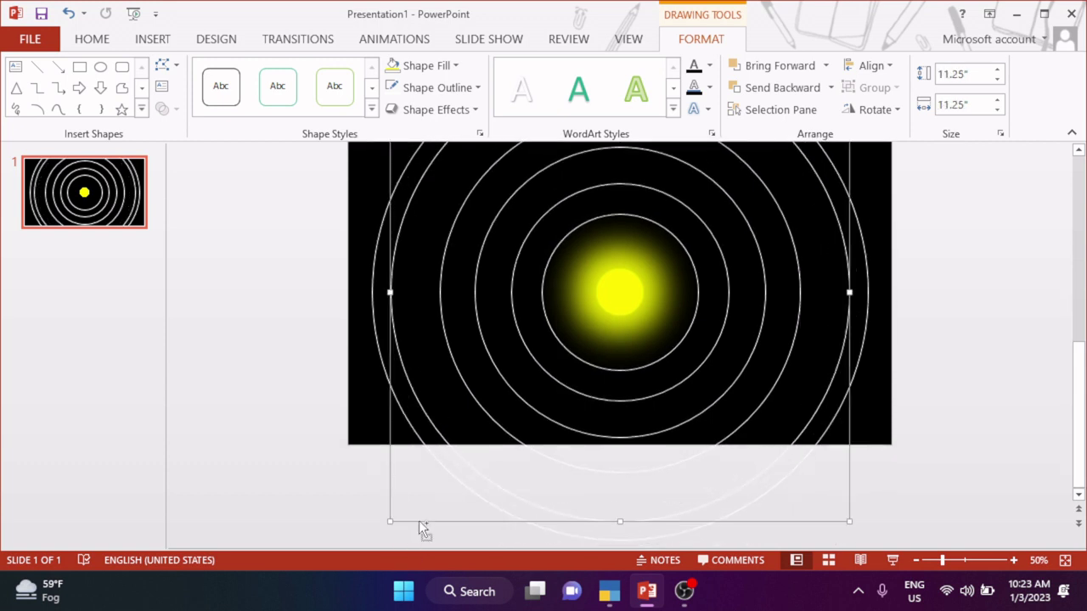
pyautogui.hotkey('ctrl', 'z')
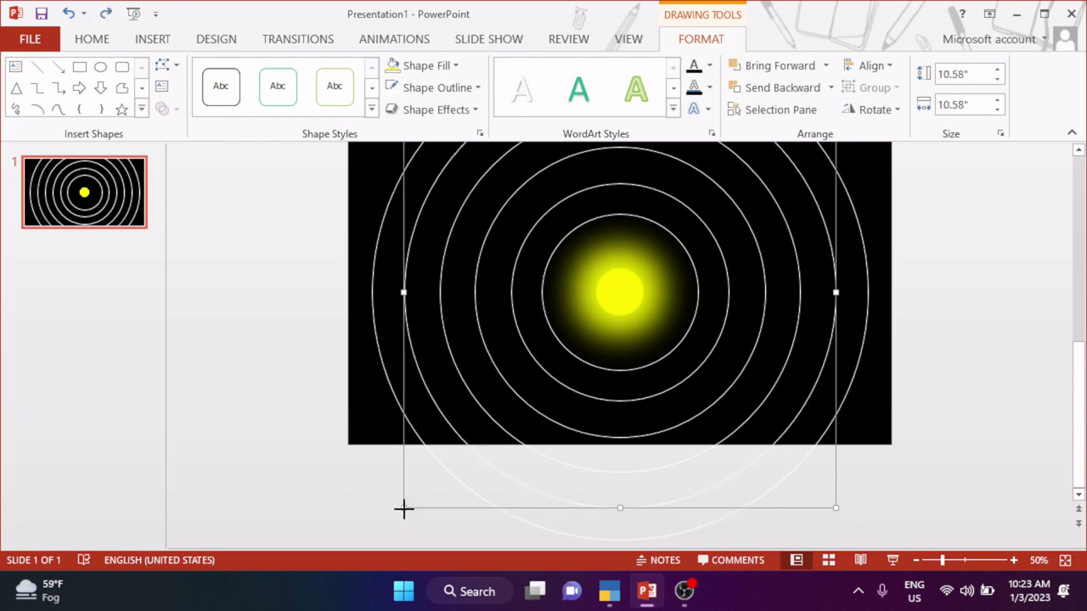
pyautogui.moveTo(415, 501)
pyautogui.mouseDown()
pyautogui.moveTo(382, 534)
pyautogui.moveTo(386, 520)
pyautogui.mouseUp()
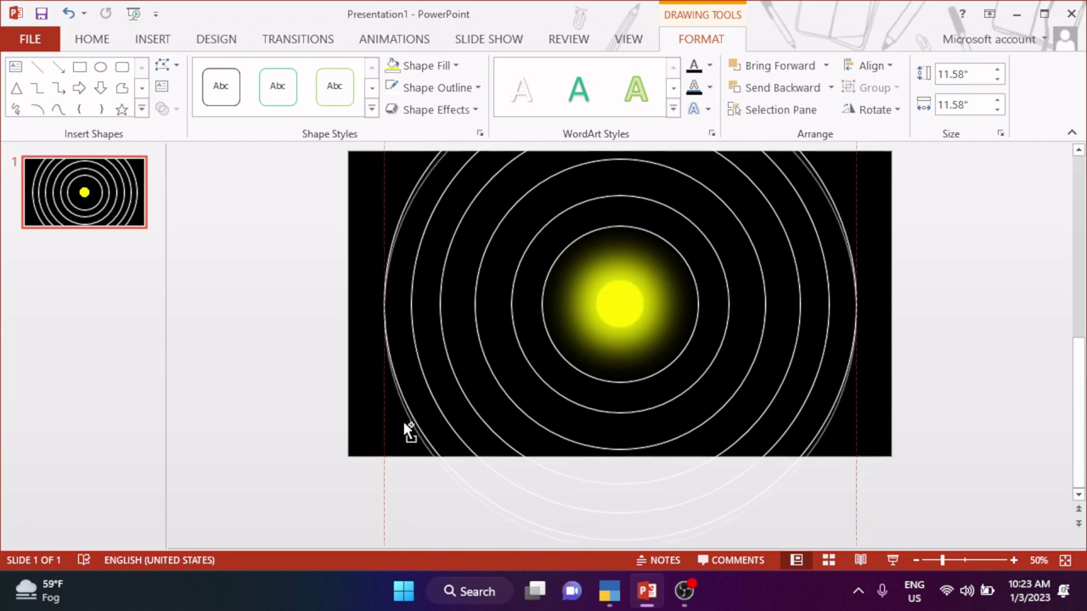
pyautogui.hotkey('ctrl', 'z')
pyautogui.moveTo(384, 539); pyautogui.dragTo(357, 556)
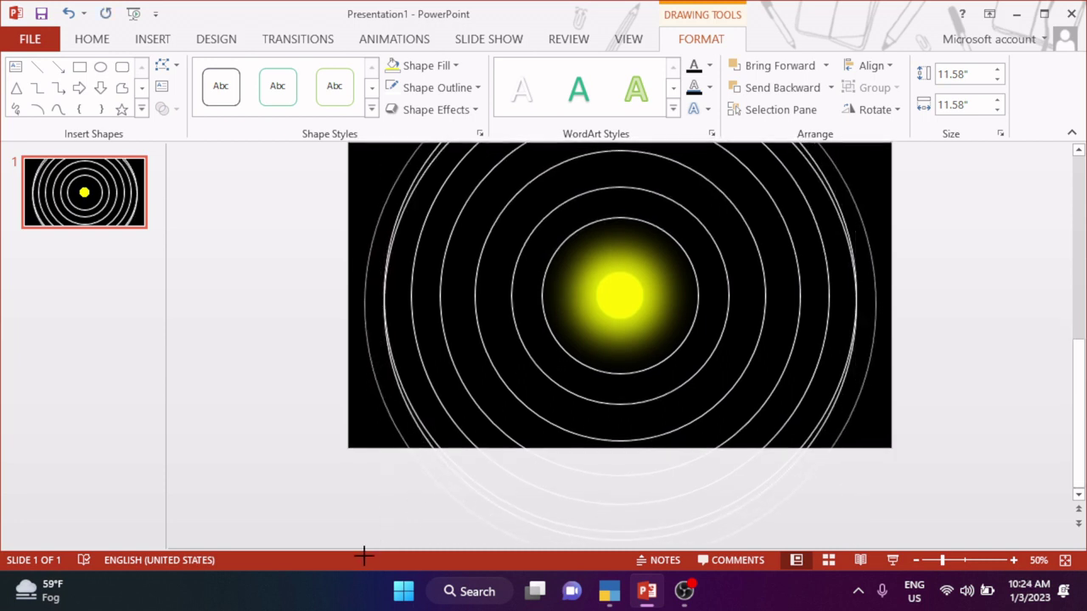
pyautogui.click(870, 65)
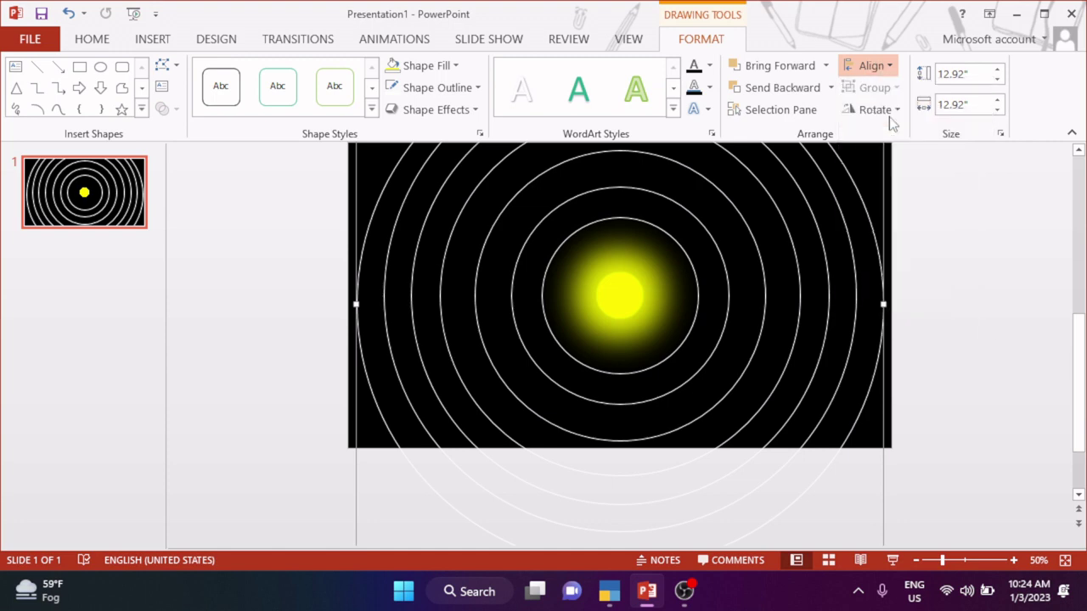
pyautogui.click(871, 65)
pyautogui.click(901, 181)
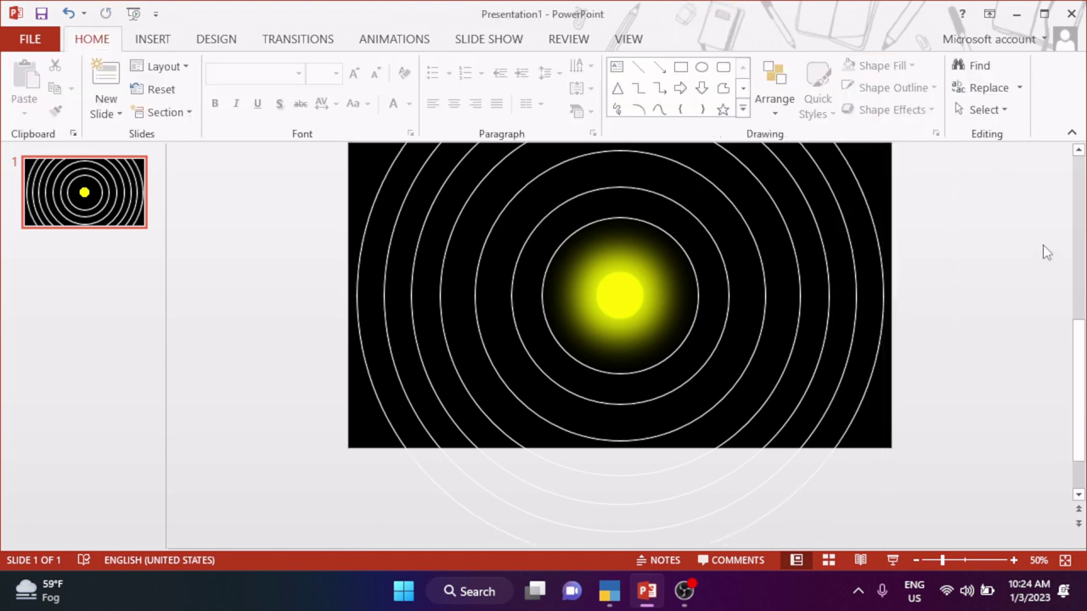
pyautogui.scroll(1, 924, 291)
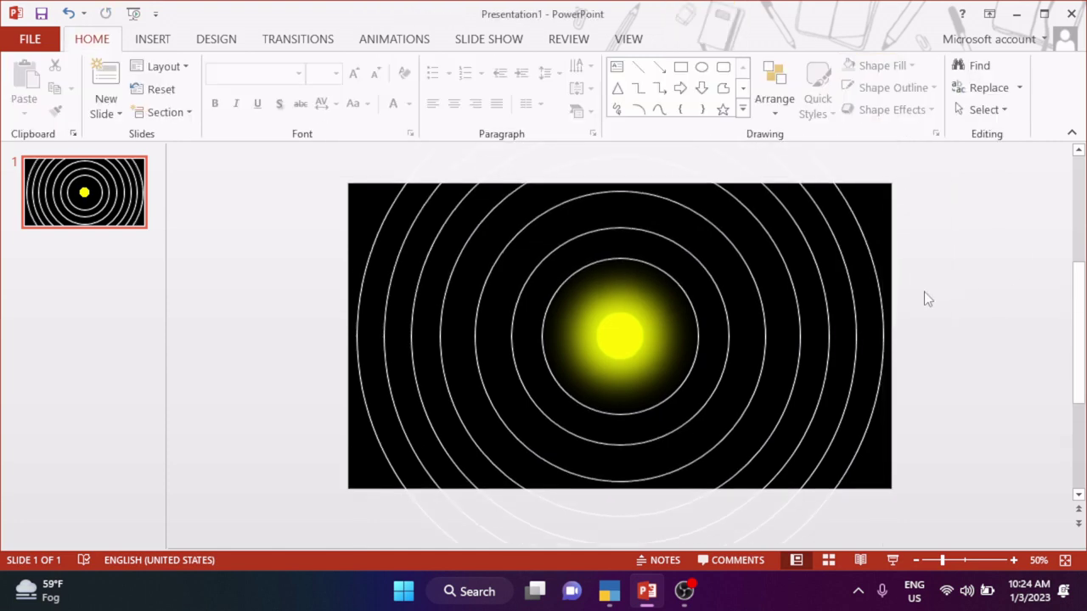
# Select all the orbit rings and change their outlines to Round Dot dashes.
pyautogui.keyDown('shift'); pyautogui.click(854, 303); pyautogui.keyUp('shift')
pyautogui.keyDown('shift'); pyautogui.click(828, 314); pyautogui.keyUp('shift')
pyautogui.keyDown('shift'); pyautogui.click(799, 329); pyautogui.keyUp('shift')
pyautogui.keyDown('shift'); pyautogui.click(766, 337); pyautogui.keyUp('shift')
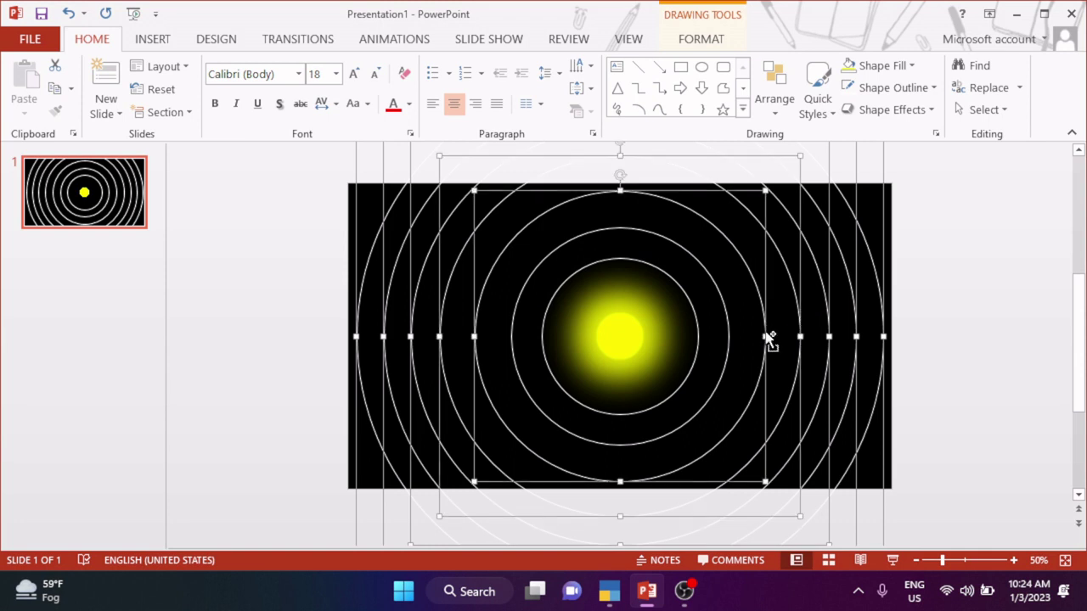
pyautogui.keyDown('shift'); pyautogui.click(729, 337); pyautogui.keyUp('shift')
pyautogui.keyDown('shift'); pyautogui.click(699, 349); pyautogui.keyUp('shift')
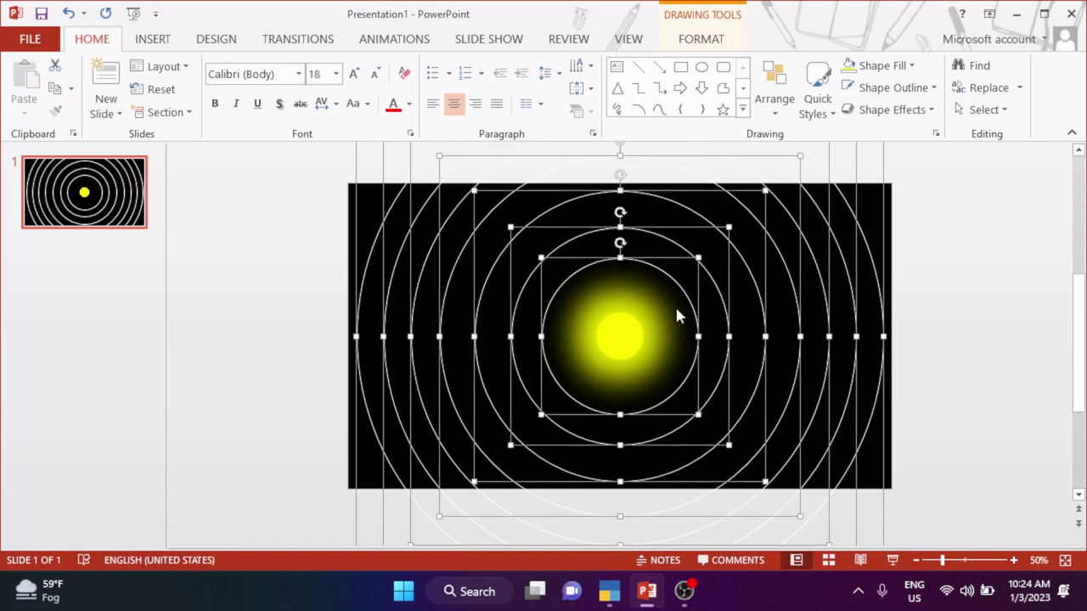
pyautogui.click(701, 39)
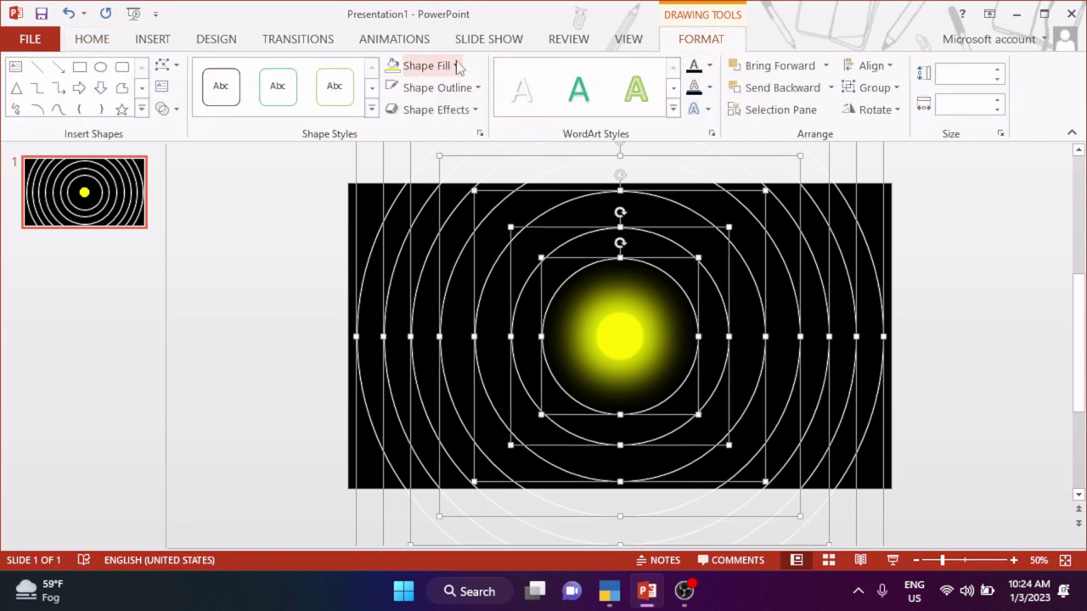
pyautogui.click(484, 90)
pyautogui.moveTo(491, 357)
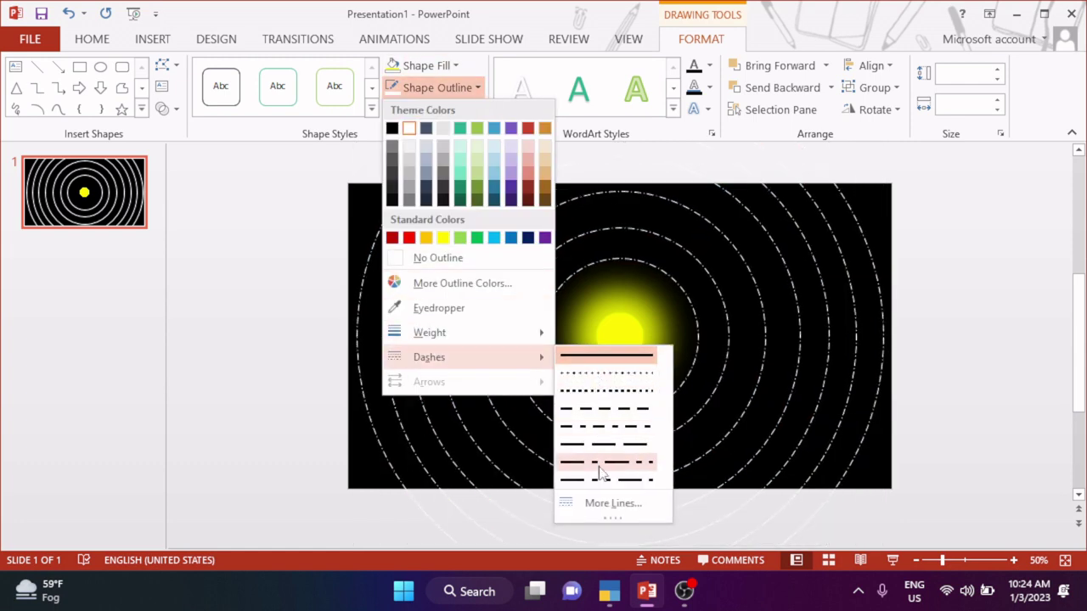
pyautogui.click(604, 377)
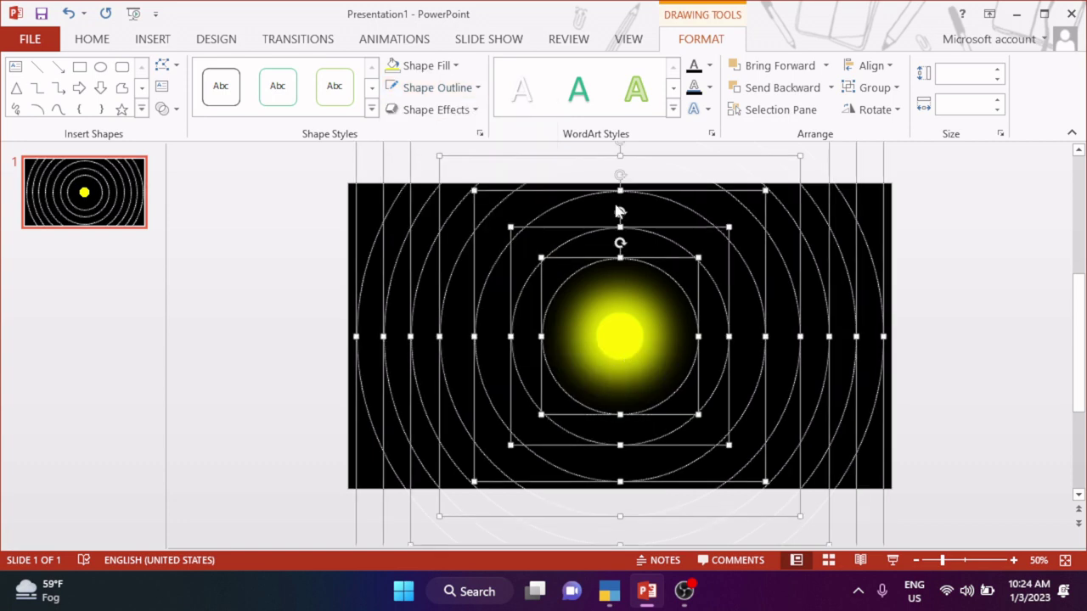
# Recolour the ring outlines to Black, Background 1, Lighter 35% grey.
pyautogui.click(471, 89)
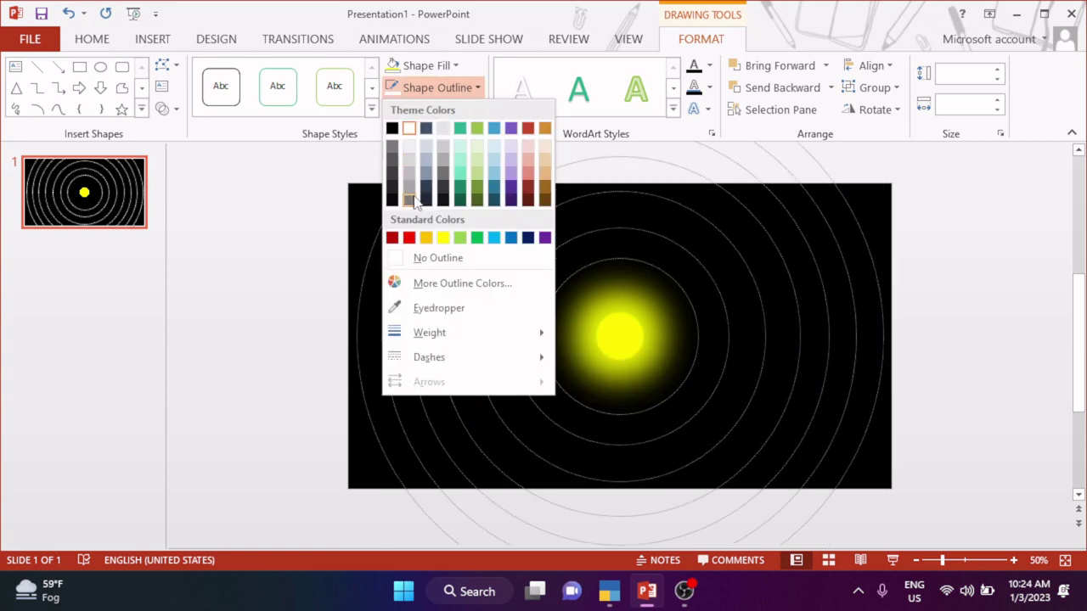
pyautogui.click(410, 201)
pyautogui.click(467, 88)
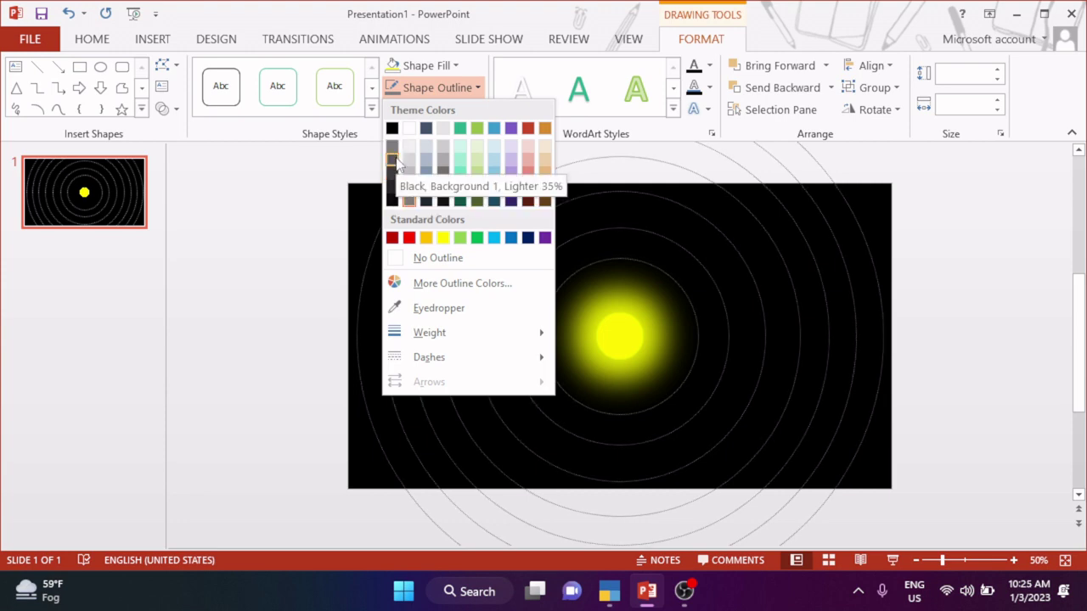
pyautogui.click(395, 162)
pyautogui.click(344, 397)
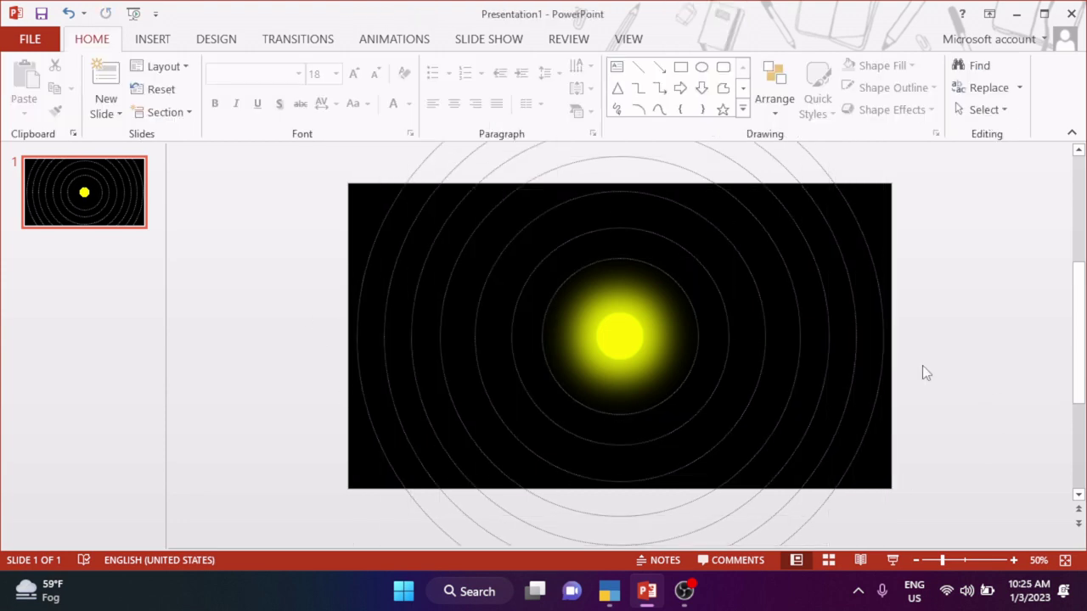
# Zoom to 100% and scroll to the sun, then select its nested glow circles.
pyautogui.keyDown('ctrl'); pyautogui.scroll(2, 800, 425); pyautogui.keyUp('ctrl')
pyautogui.keyDown('ctrl'); pyautogui.scroll(-1, 791, 410); pyautogui.keyUp('ctrl')
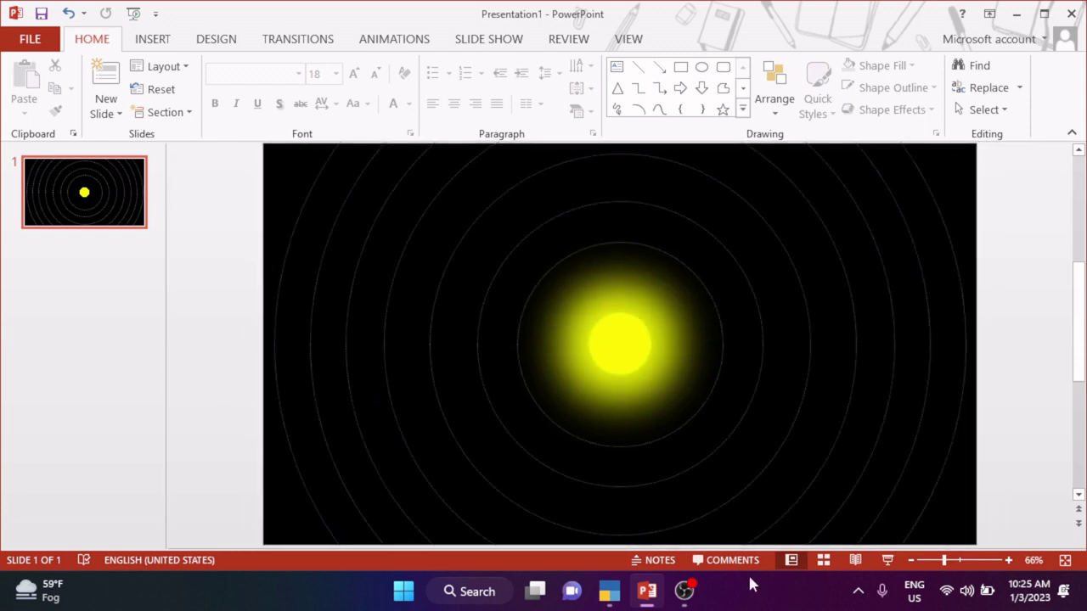
pyautogui.keyDown('ctrl'); pyautogui.scroll(1, 886, 490); pyautogui.keyUp('ctrl')
pyautogui.keyDown('ctrl'); pyautogui.scroll(2, 896, 475); pyautogui.keyUp('ctrl')
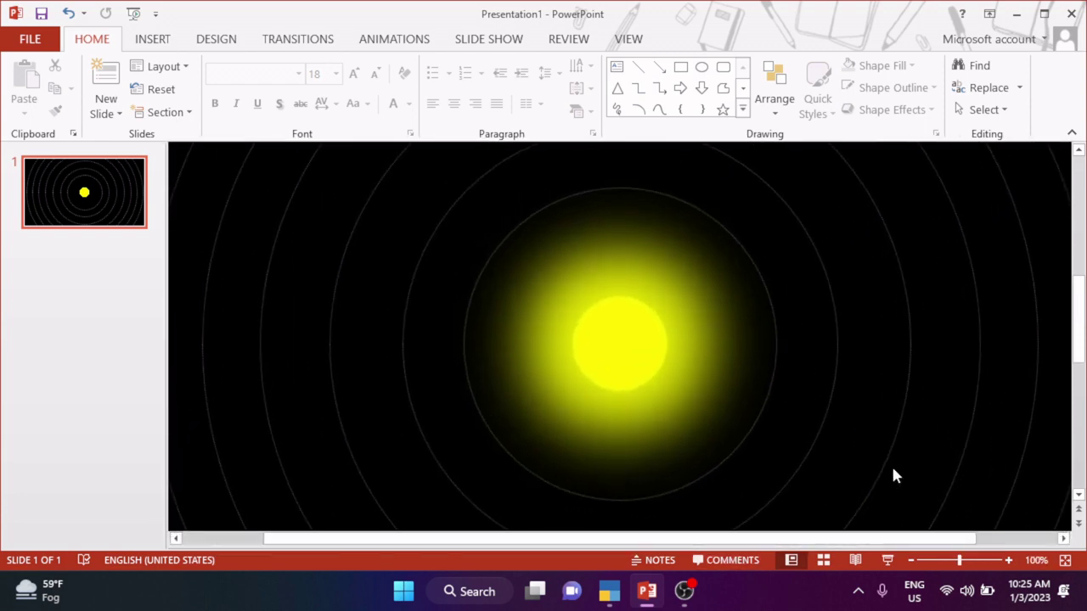
pyautogui.moveTo(370, 541); pyautogui.dragTo(502, 540)
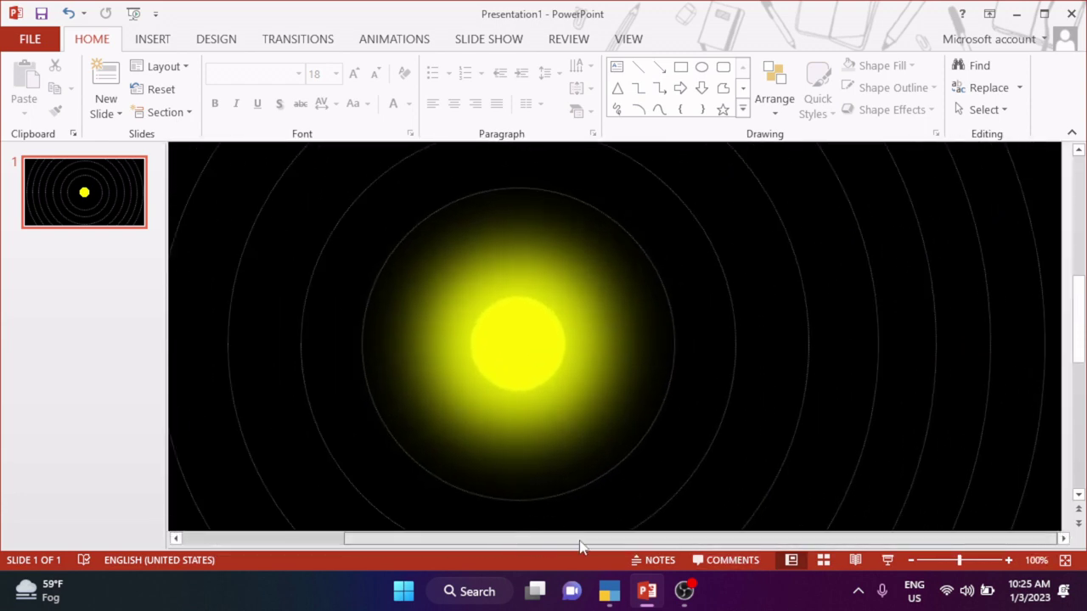
pyautogui.click(676, 370)
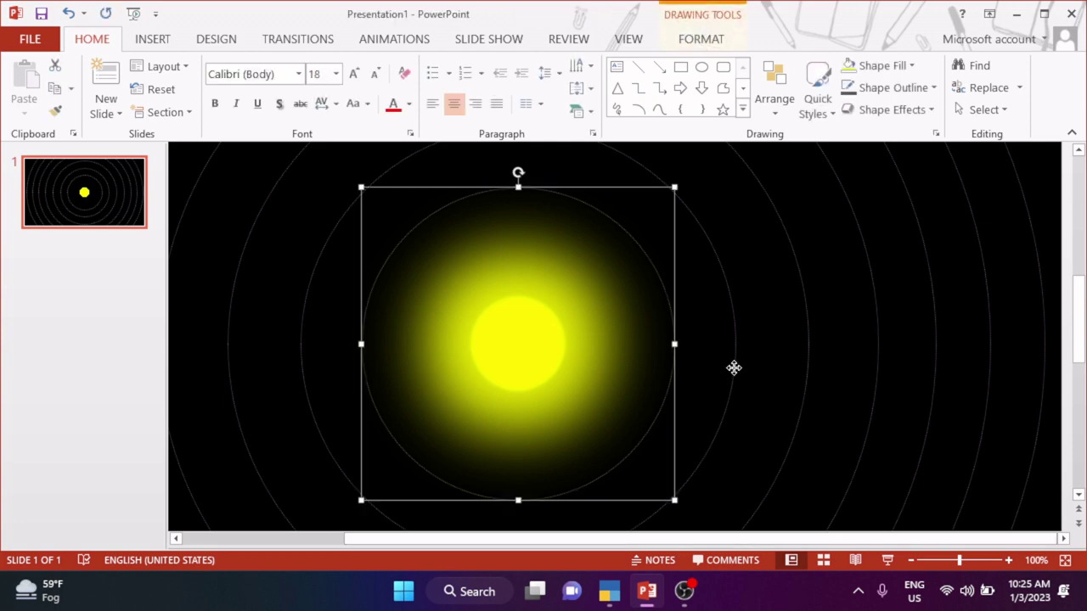
pyautogui.click(735, 367)
pyautogui.click(808, 371)
# Draw a planet circle with the Oval shape tool beside the sun.
pyautogui.click(667, 359)
pyautogui.click(144, 37)
pyautogui.click(315, 85)
pyautogui.click(395, 157)
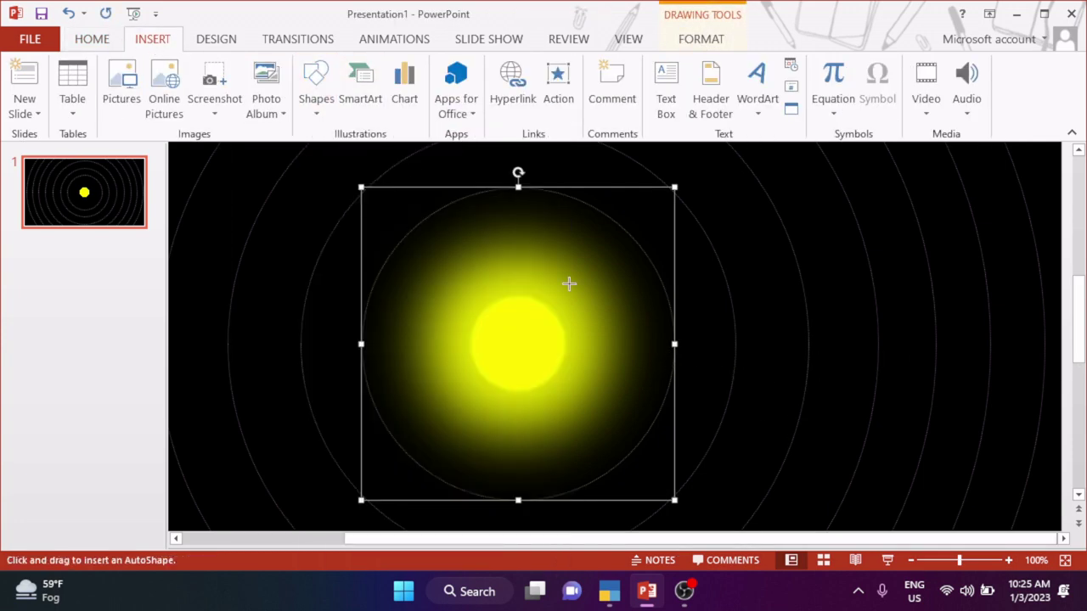
pyautogui.moveTo(715, 330)
pyautogui.mouseDown()
pyautogui.moveTo(768, 382)
pyautogui.moveTo(673, 349)
pyautogui.moveTo(522, 198)
pyautogui.mouseUp()
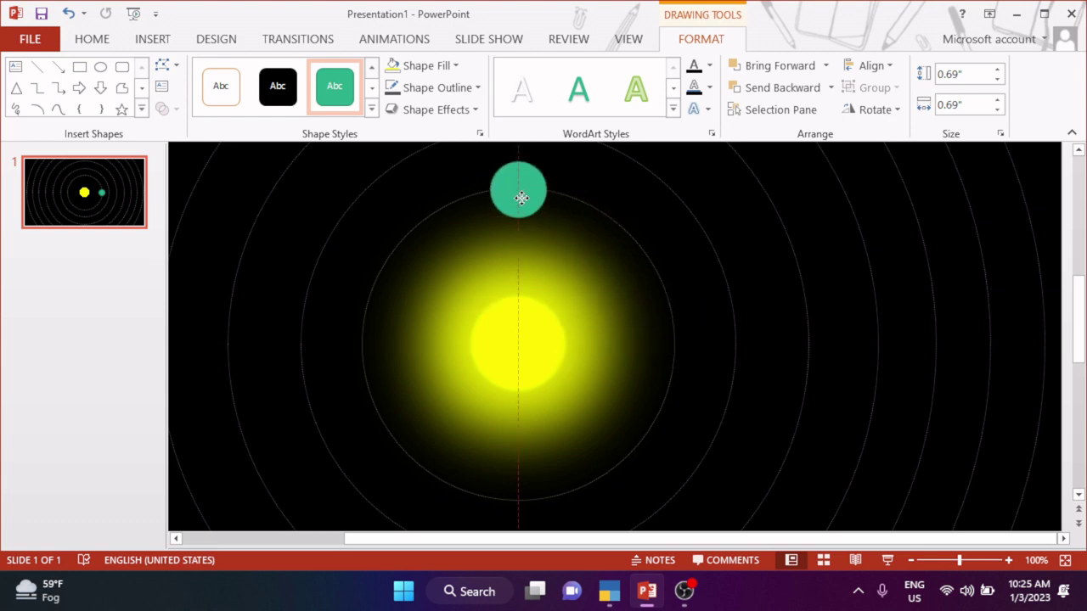
# Place green planet copies onto the orbit rings, including the outer and outermost orbits.
pyautogui.moveTo(522, 198)
pyautogui.mouseDown()
pyautogui.moveTo(684, 205)
pyautogui.moveTo(725, 266)
pyautogui.moveTo(807, 270)
pyautogui.moveTo(816, 344)
pyautogui.moveTo(883, 350)
pyautogui.moveTo(850, 515)
pyautogui.mouseUp()
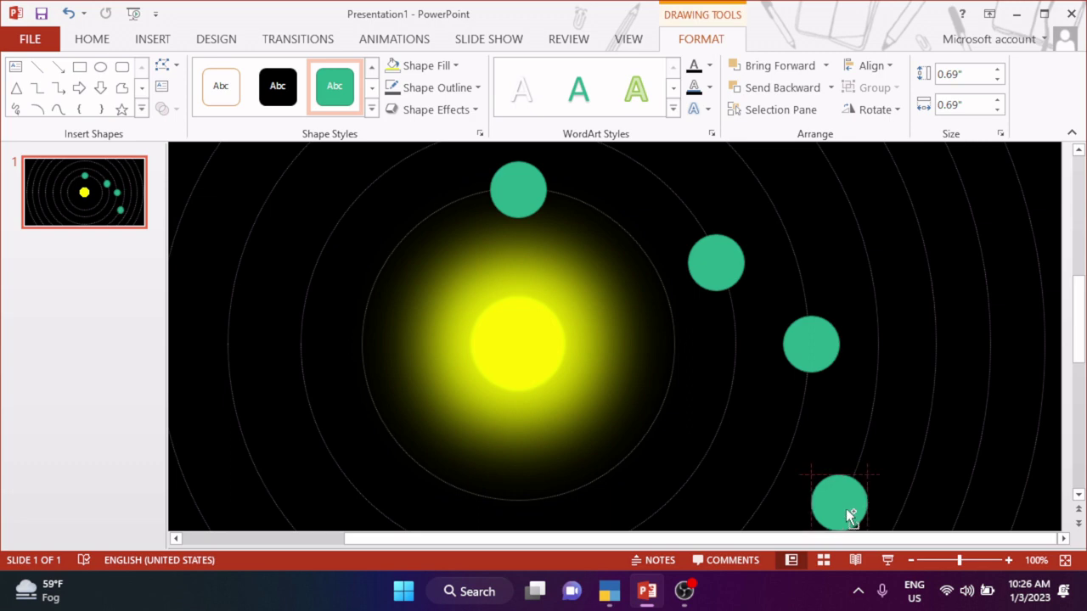
pyautogui.moveTo(967, 489)
pyautogui.mouseDown()
pyautogui.moveTo(931, 228)
pyautogui.moveTo(1030, 218)
pyautogui.mouseUp()
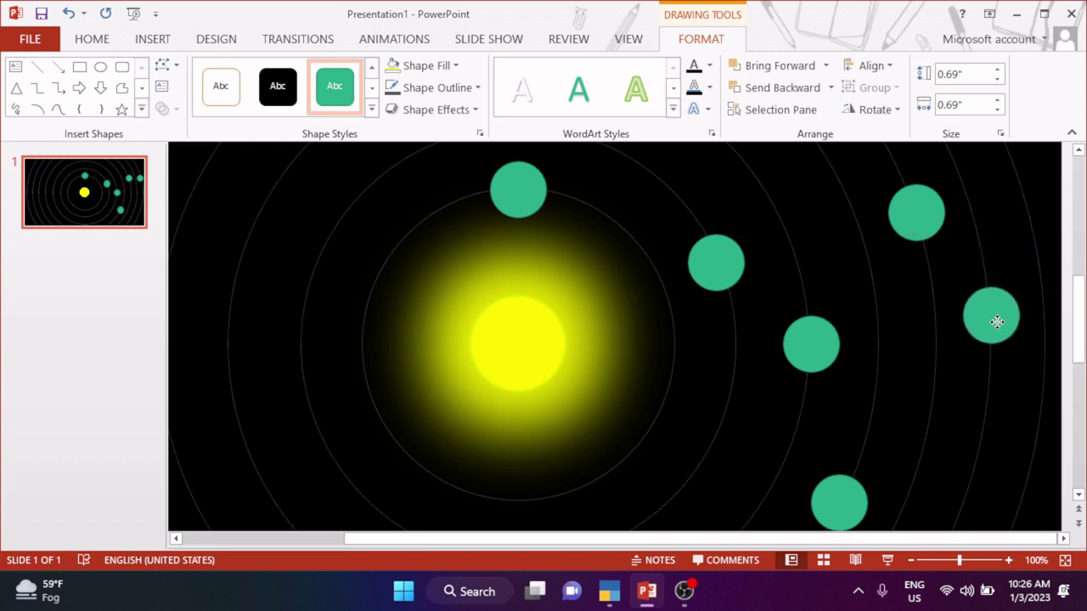
pyautogui.moveTo(1026, 215)
pyautogui.mouseDown()
pyautogui.moveTo(999, 330)
pyautogui.moveTo(1048, 316)
pyautogui.moveTo(1021, 181)
pyautogui.moveTo(1023, 191)
pyautogui.mouseUp()
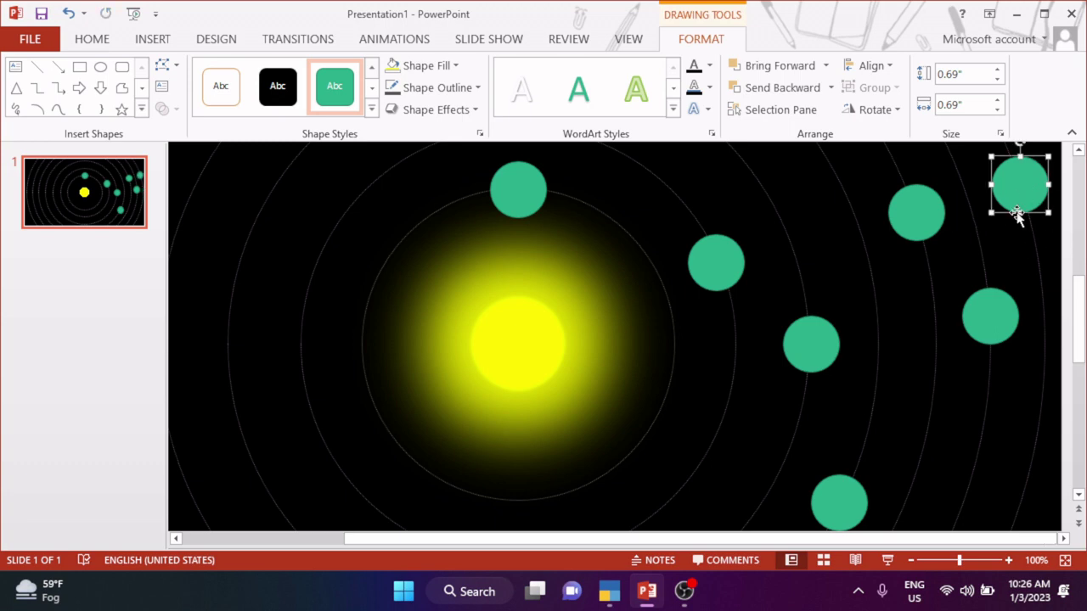
pyautogui.moveTo(1007, 201); pyautogui.dragTo(1009, 201)
# Slightly enlarge the middle-right planet, shrink the one above the sun to 0.53 inches and the second-orbit one.
pyautogui.keyDown('ctrl'); pyautogui.click(985, 336); pyautogui.keyUp('ctrl')
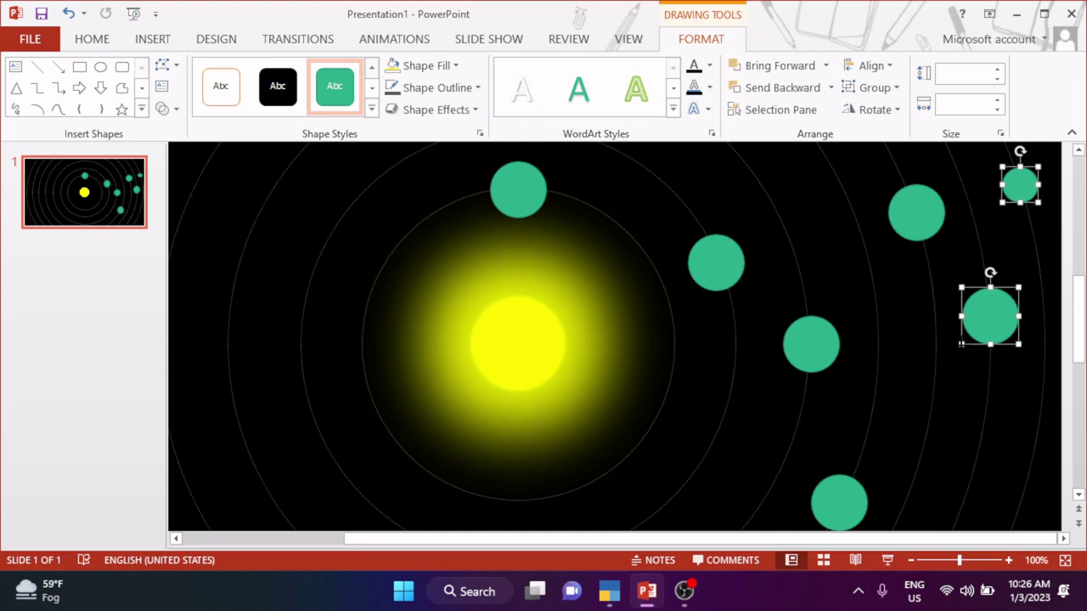
pyautogui.moveTo(962, 344); pyautogui.dragTo(969, 338)
pyautogui.click(987, 331)
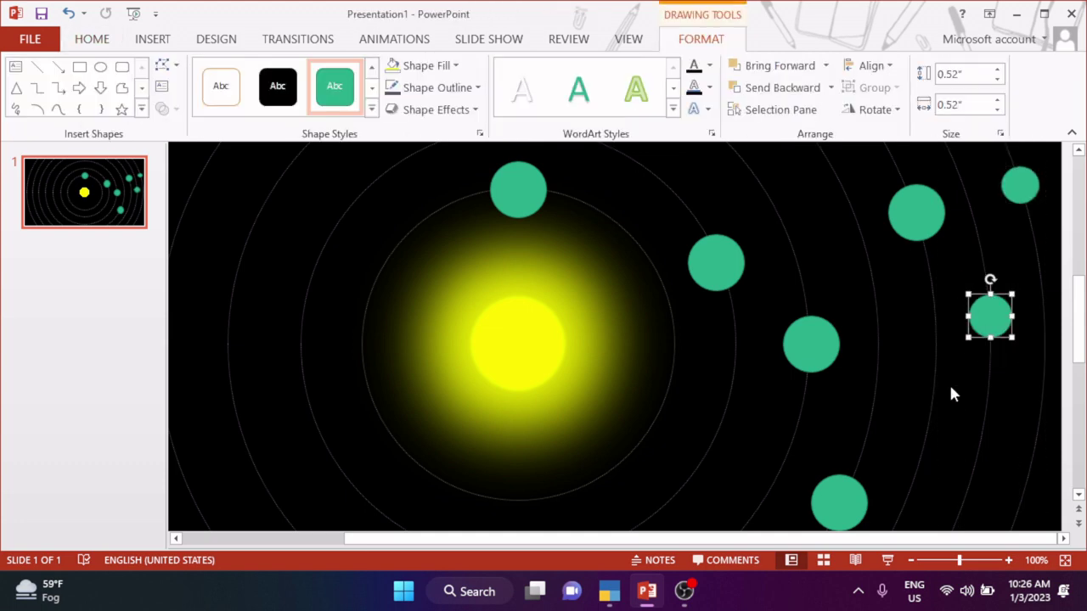
pyautogui.click(517, 201)
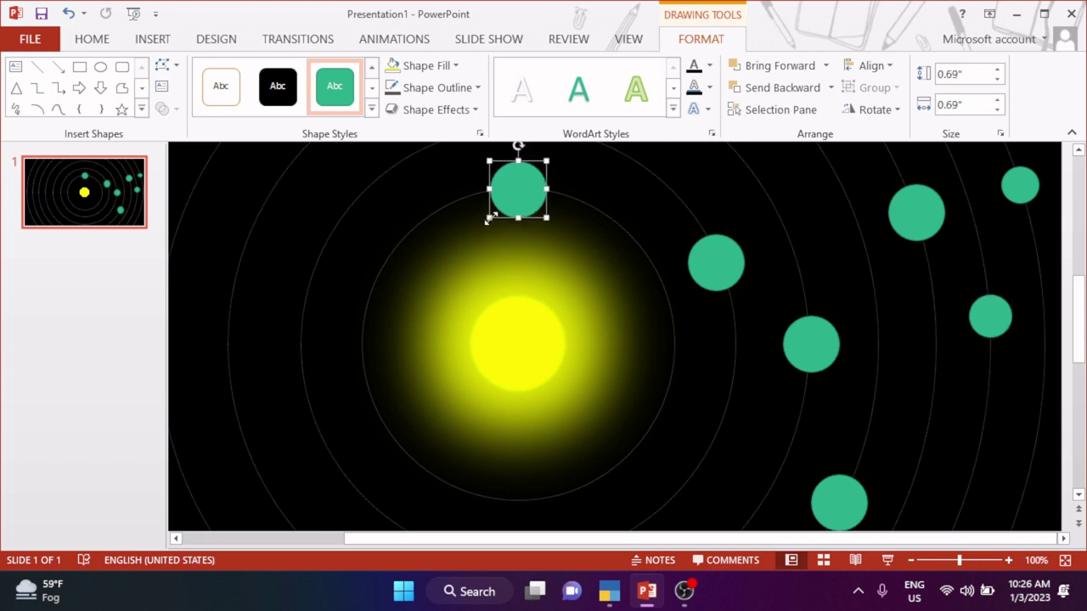
pyautogui.moveTo(489, 218); pyautogui.dragTo(497, 211)
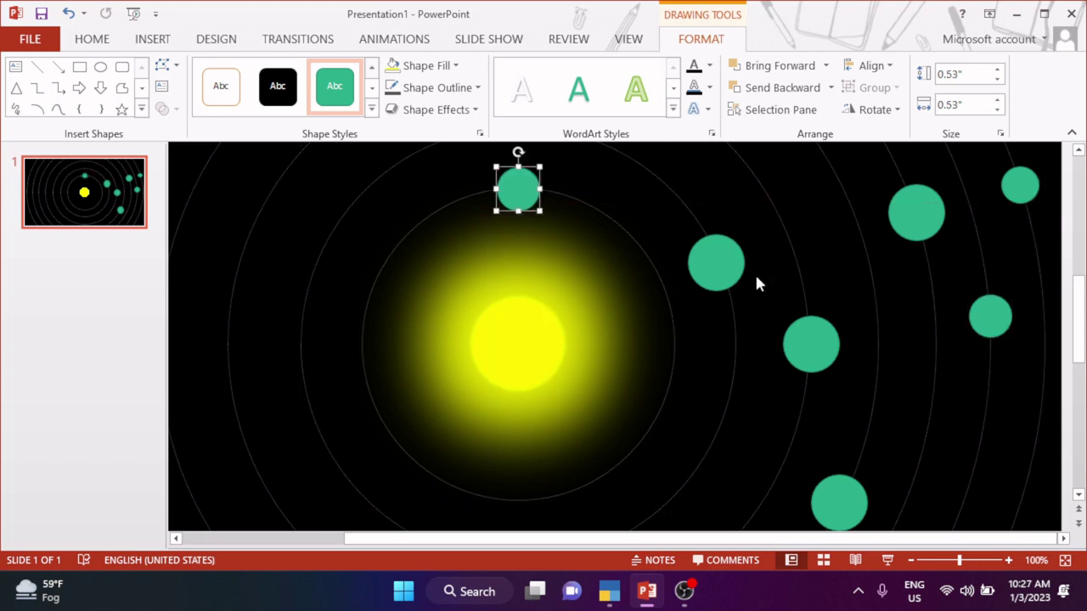
pyautogui.click(722, 268)
pyautogui.moveTo(688, 291); pyautogui.dragTo(696, 284)
# Resize the bottom planet slightly and enlarge the upper-right planet to 0.87 inches.
pyautogui.click(812, 349)
pyautogui.click(840, 508)
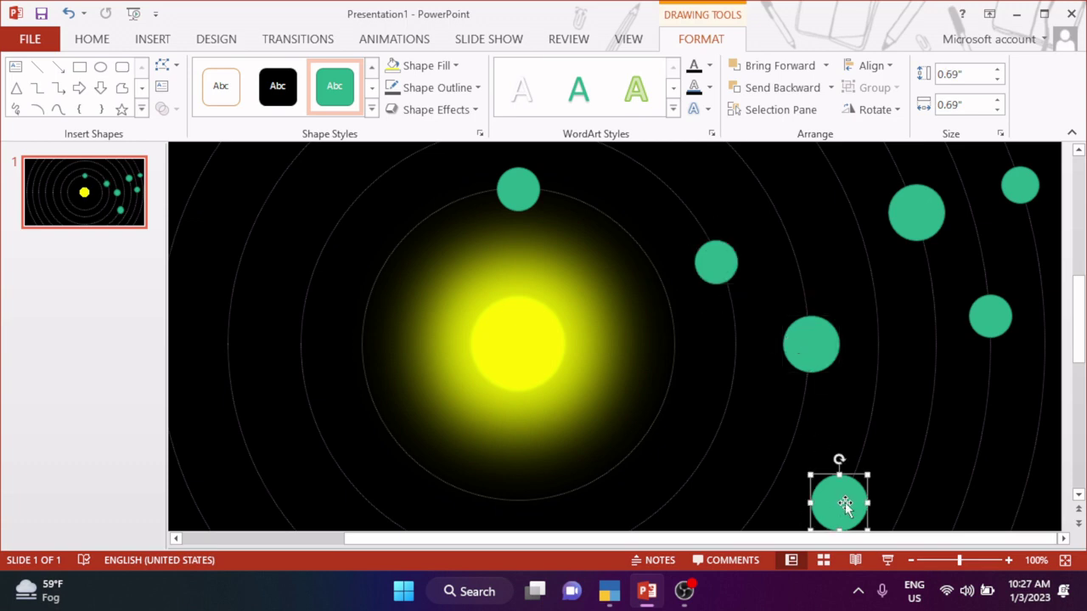
pyautogui.moveTo(817, 485); pyautogui.dragTo(814, 482)
pyautogui.click(921, 227)
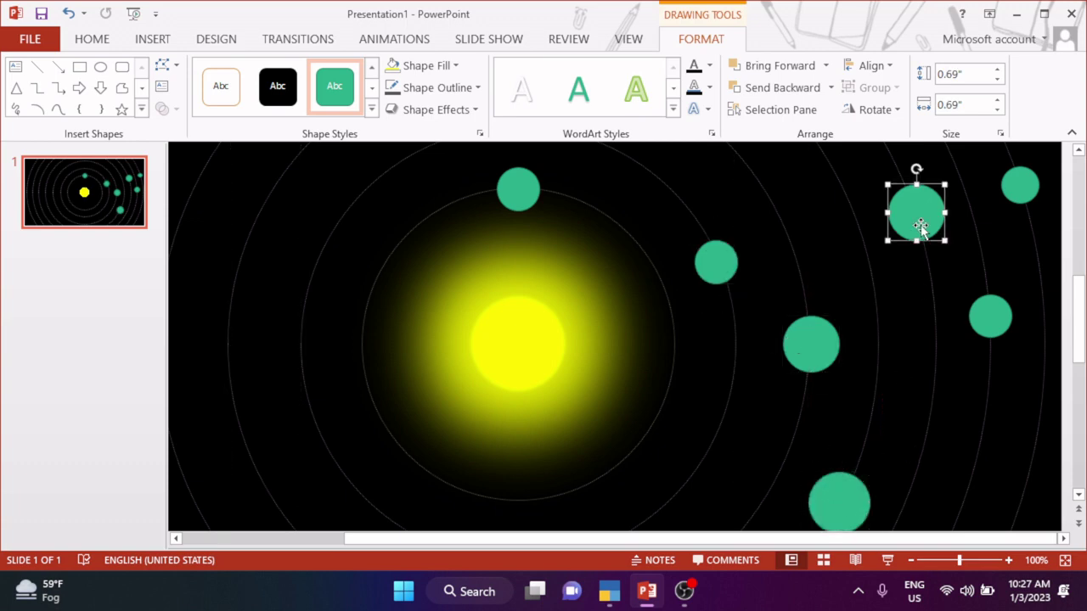
pyautogui.moveTo(887, 242); pyautogui.dragTo(880, 248)
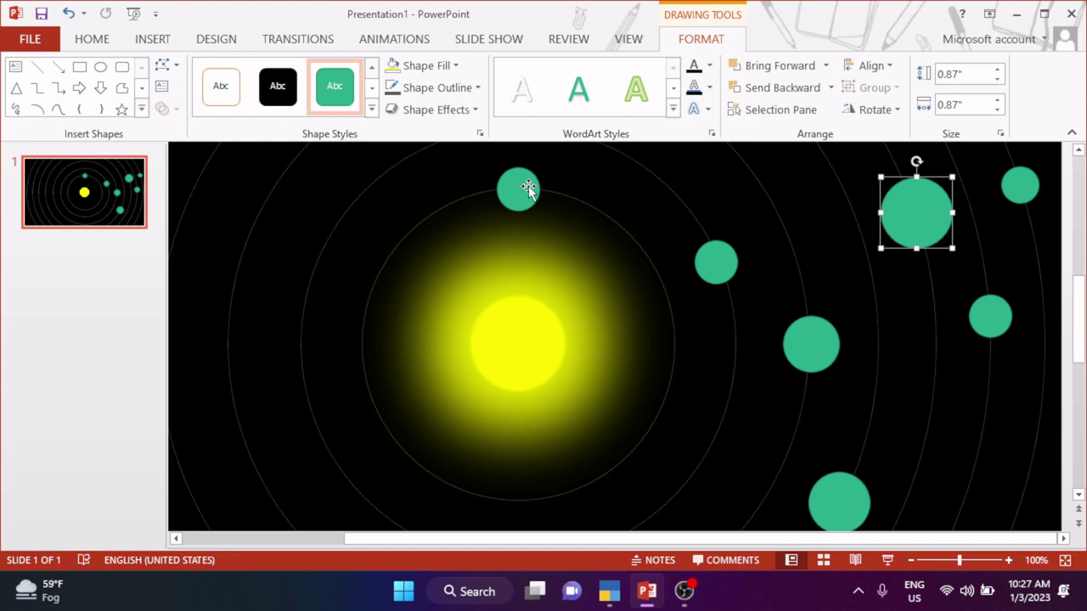
pyautogui.click(530, 197)
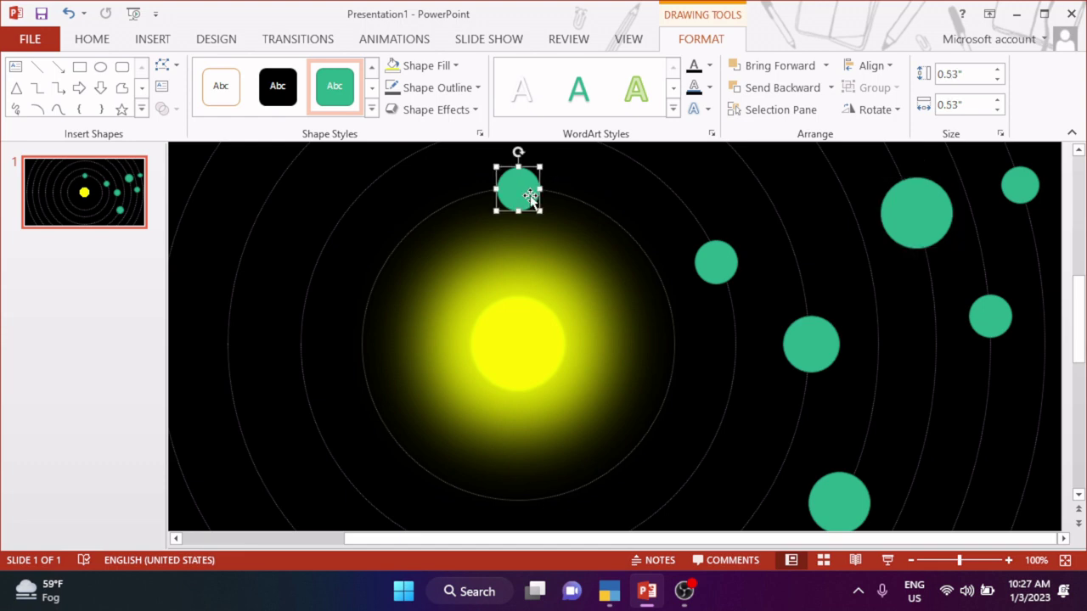
pyautogui.keyDown('ctrl'); pyautogui.click(626, 231); pyautogui.keyUp('ctrl')
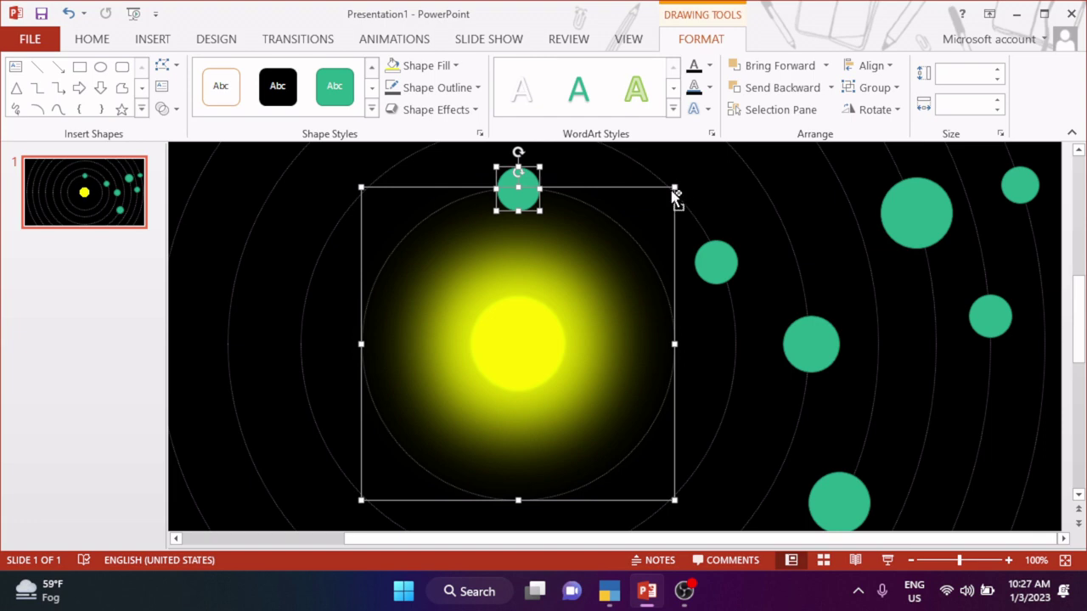
# Duplicate the inner ring and small planet, centring the tiny planet on the sun.
pyautogui.moveTo(615, 194)
pyautogui.mouseDown()
pyautogui.moveTo(699, 188)
pyautogui.moveTo(636, 241)
pyautogui.mouseUp()
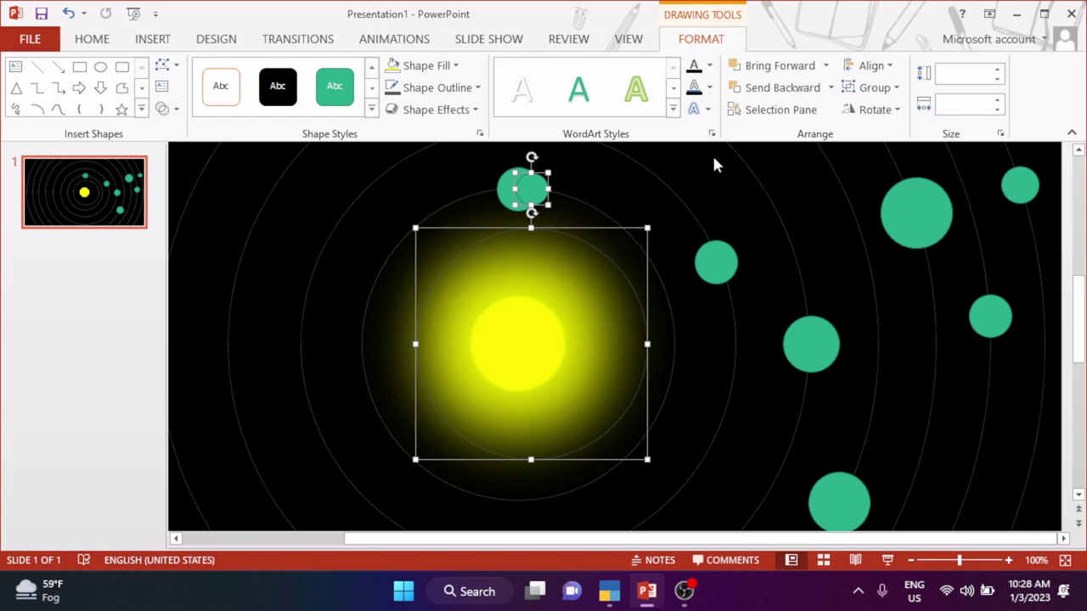
pyautogui.click(884, 67)
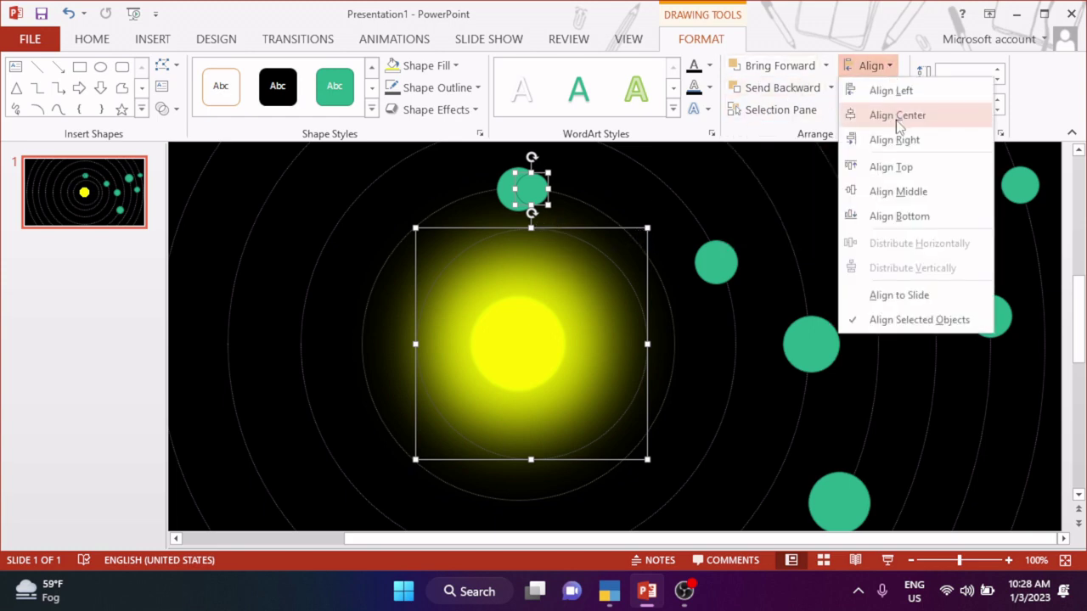
pyautogui.click(902, 126)
pyautogui.click(871, 65)
pyautogui.click(899, 191)
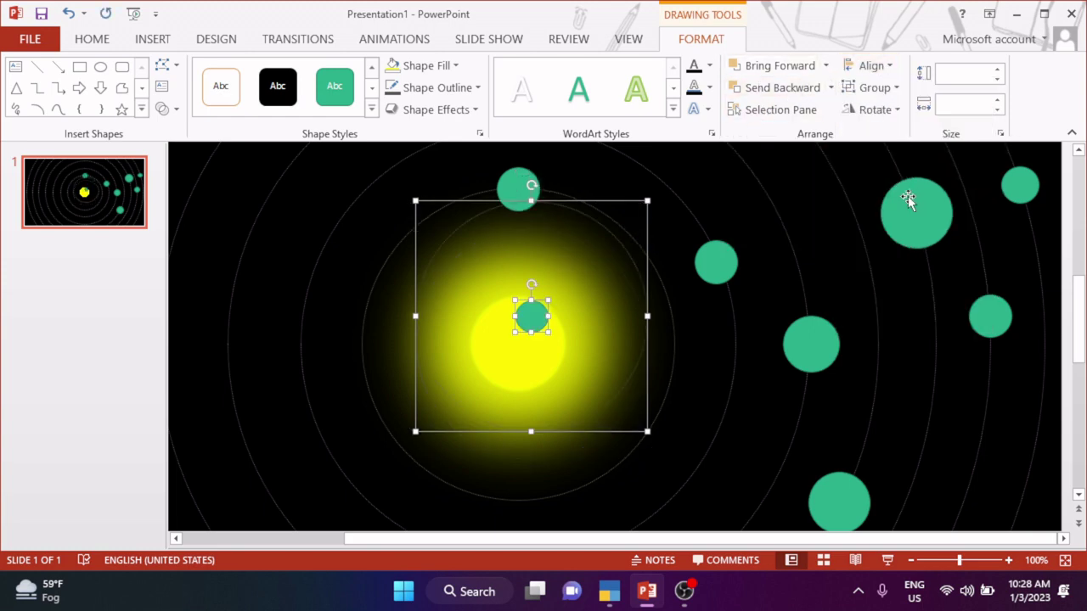
# Centre the new orbit ring on the sun and move the tiny planet onto it.
pyautogui.click(746, 381)
pyautogui.click(643, 351)
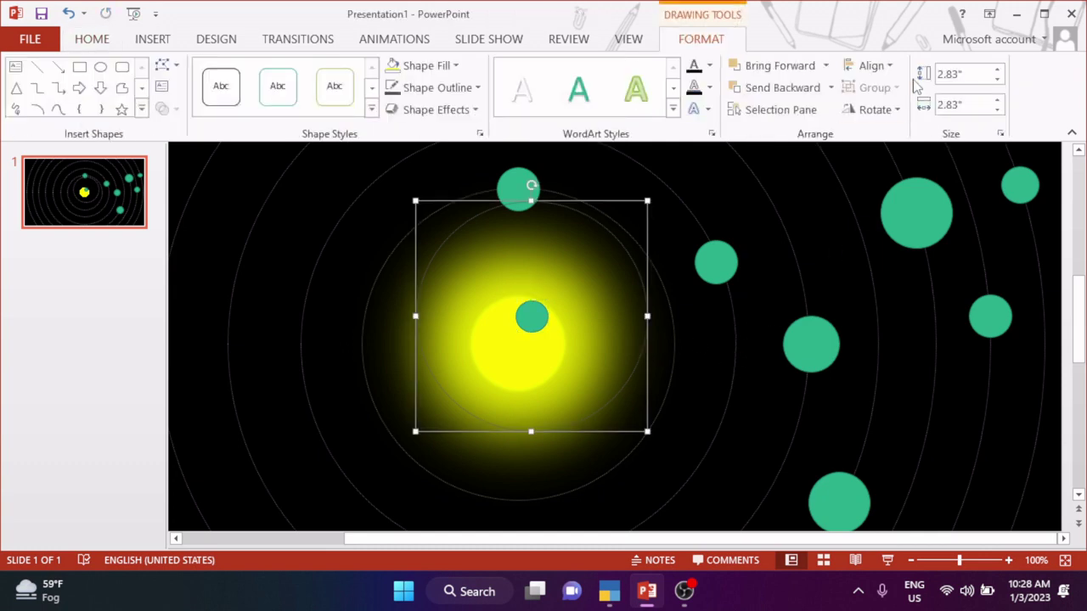
pyautogui.click(870, 65)
pyautogui.click(888, 112)
pyautogui.click(871, 65)
pyautogui.click(917, 206)
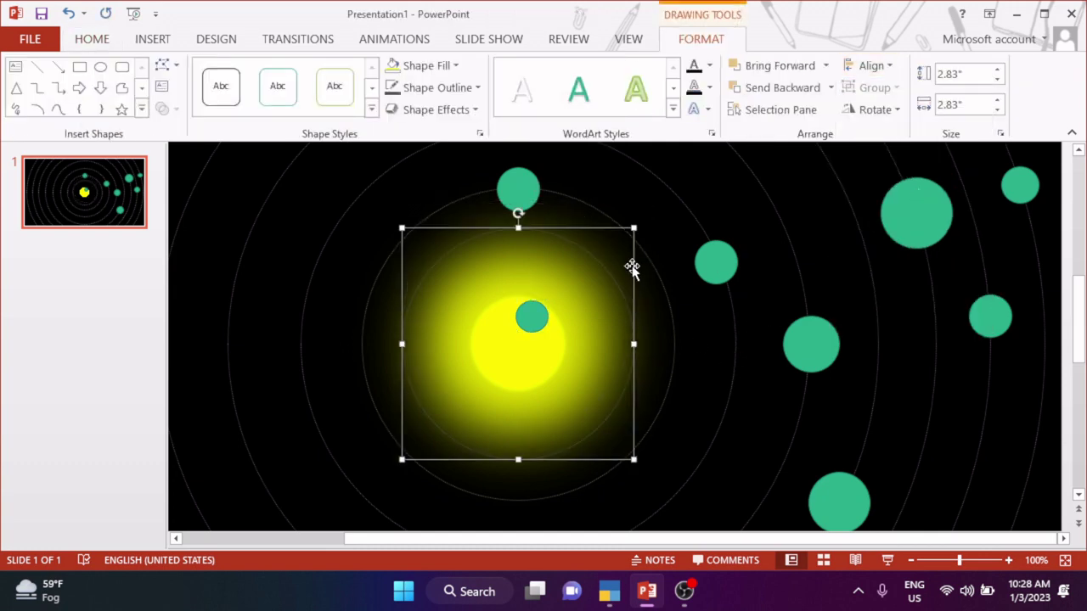
pyautogui.moveTo(532, 316)
pyautogui.mouseDown()
pyautogui.moveTo(633, 323)
pyautogui.moveTo(633, 348)
pyautogui.mouseUp()
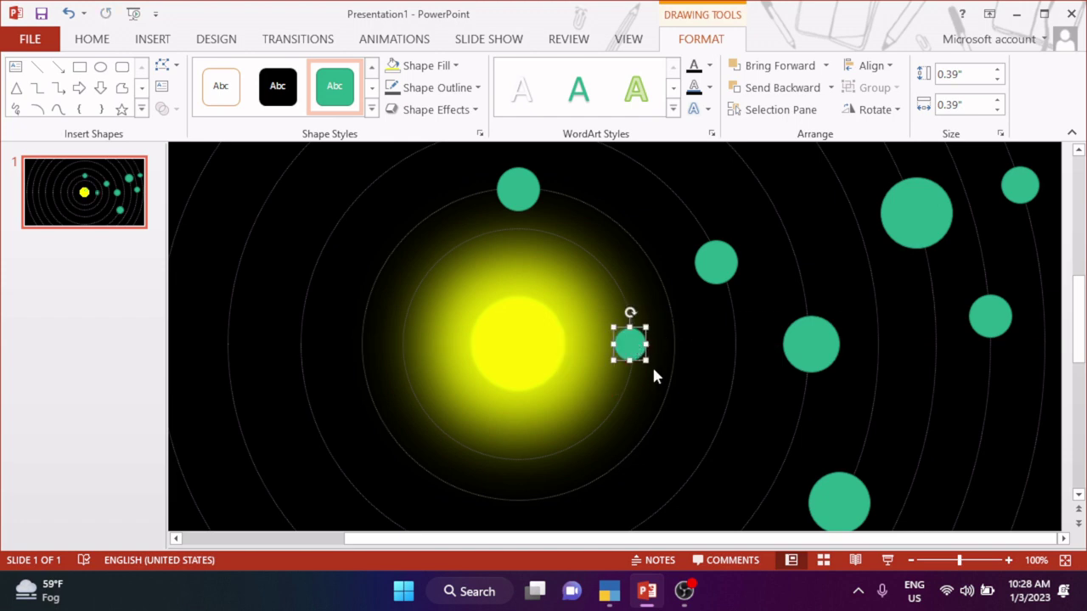
# Adjust planet sizes: the bottom planet to 0.87 inches, the upper-right one slightly smaller.
pyautogui.click(528, 193)
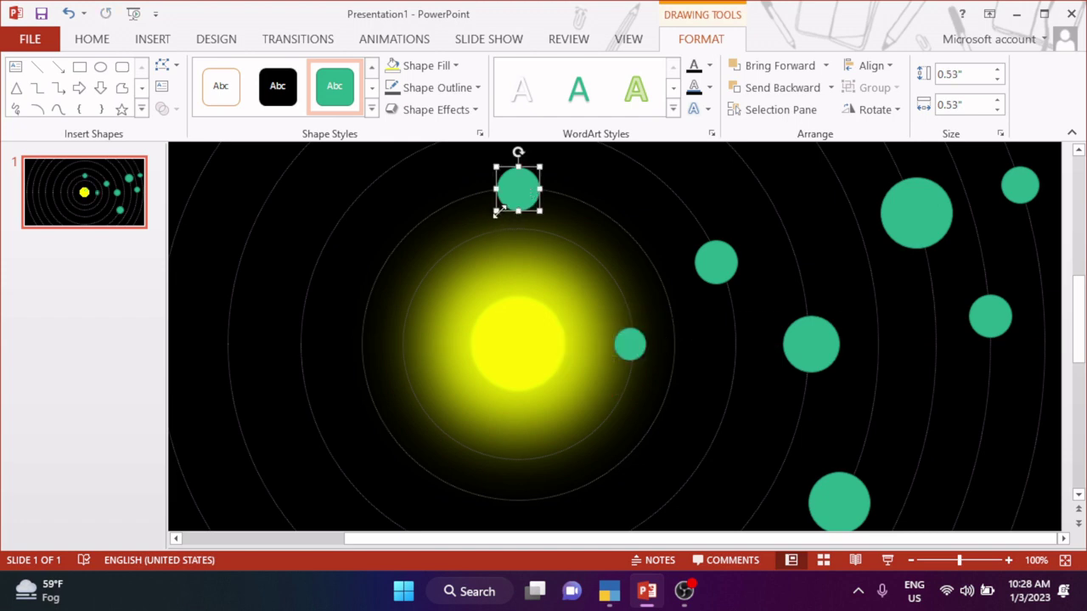
pyautogui.click(710, 259)
pyautogui.click(818, 353)
pyautogui.click(843, 498)
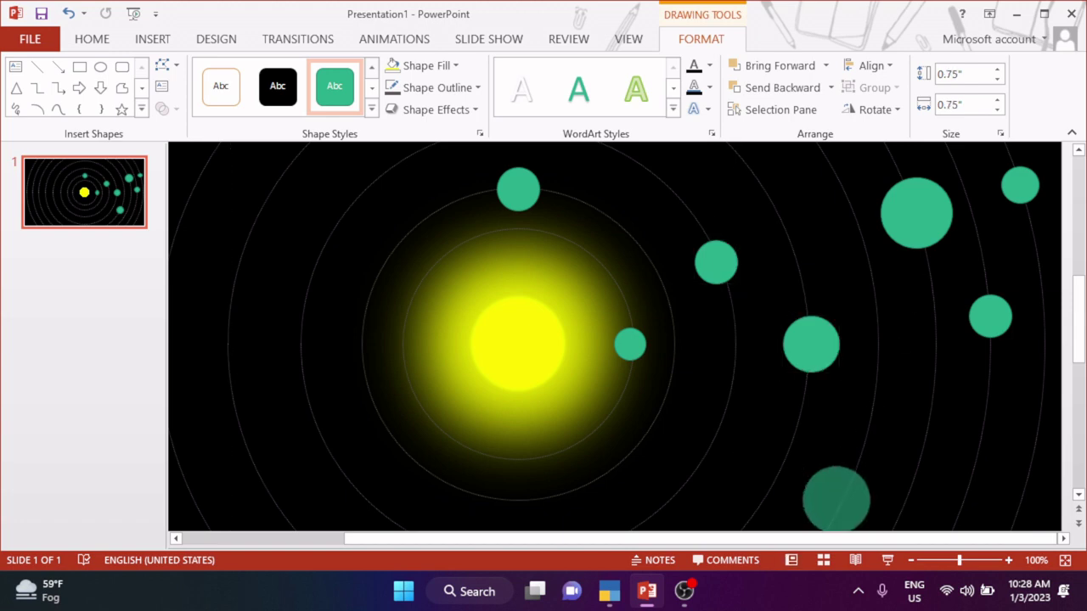
pyautogui.moveTo(806, 472); pyautogui.dragTo(798, 463)
pyautogui.hotkey('ctrl', 'z')
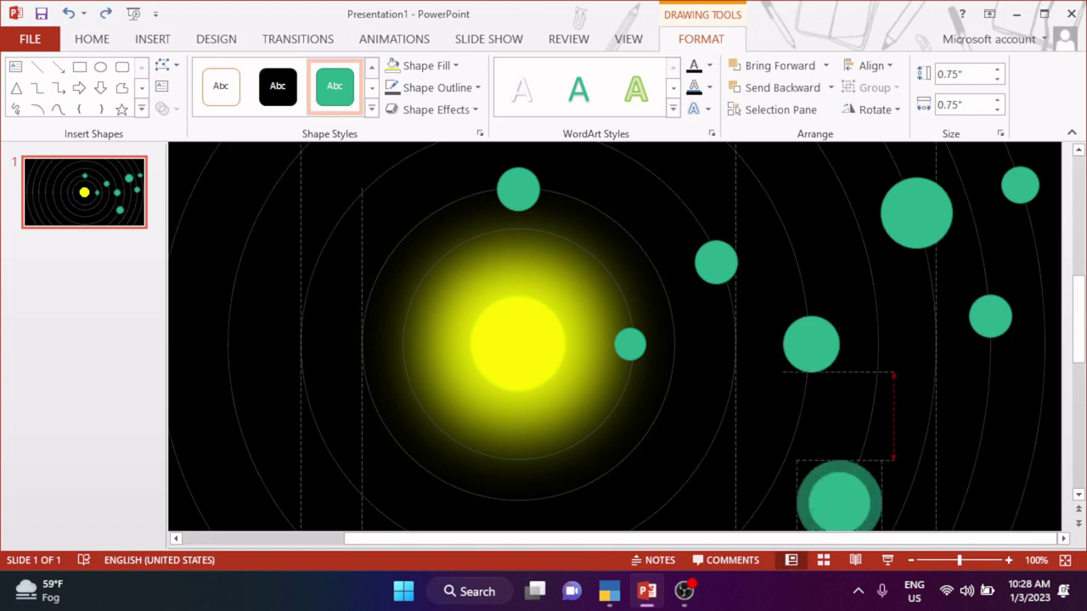
pyautogui.click(918, 214)
pyautogui.moveTo(880, 250); pyautogui.dragTo(886, 245)
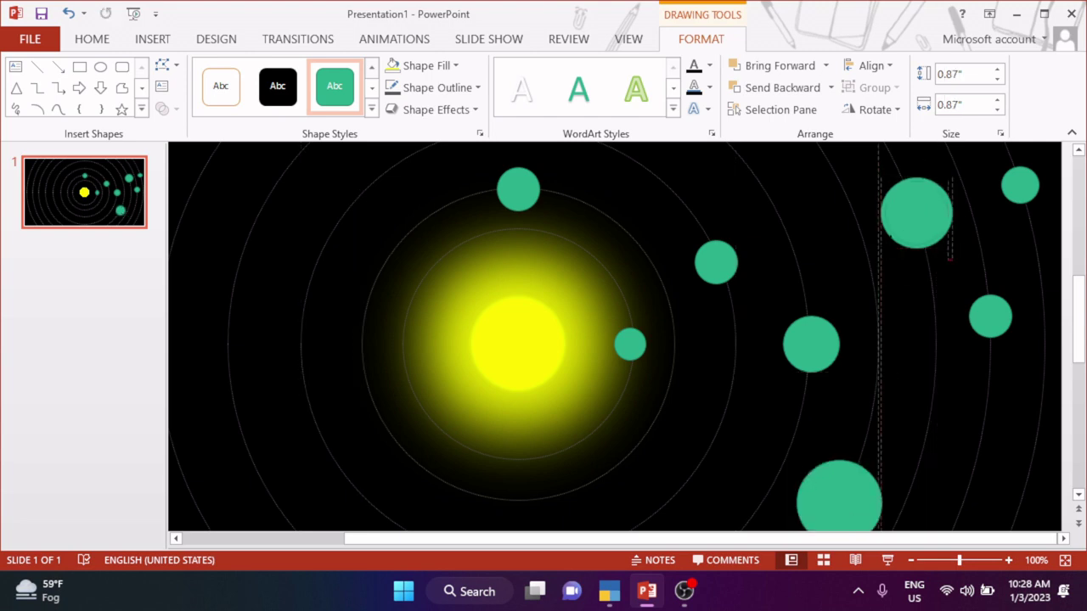
pyautogui.click(1000, 334)
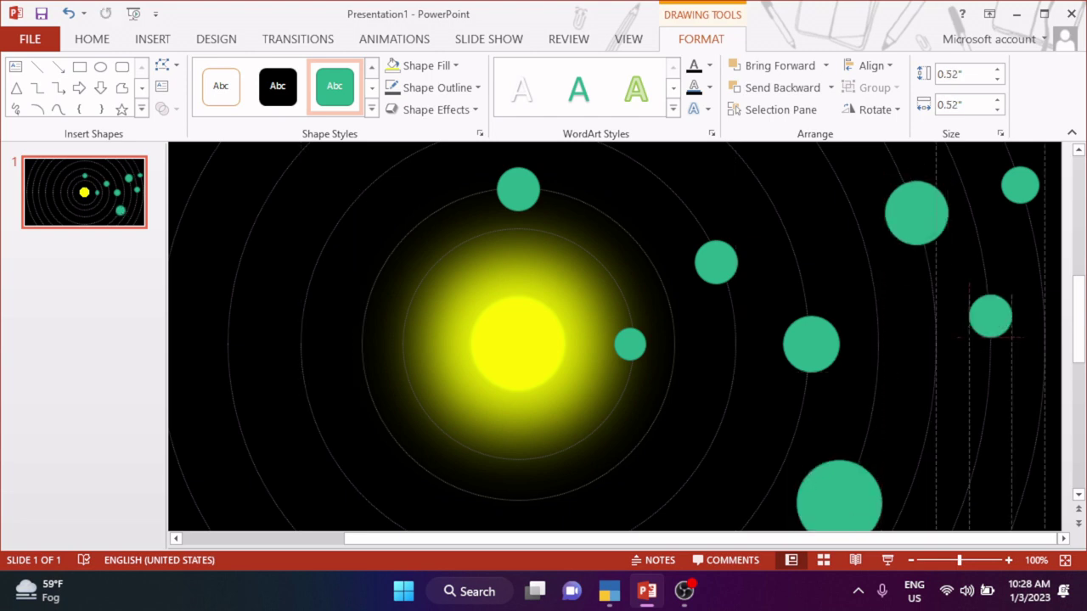
pyautogui.click(1009, 201)
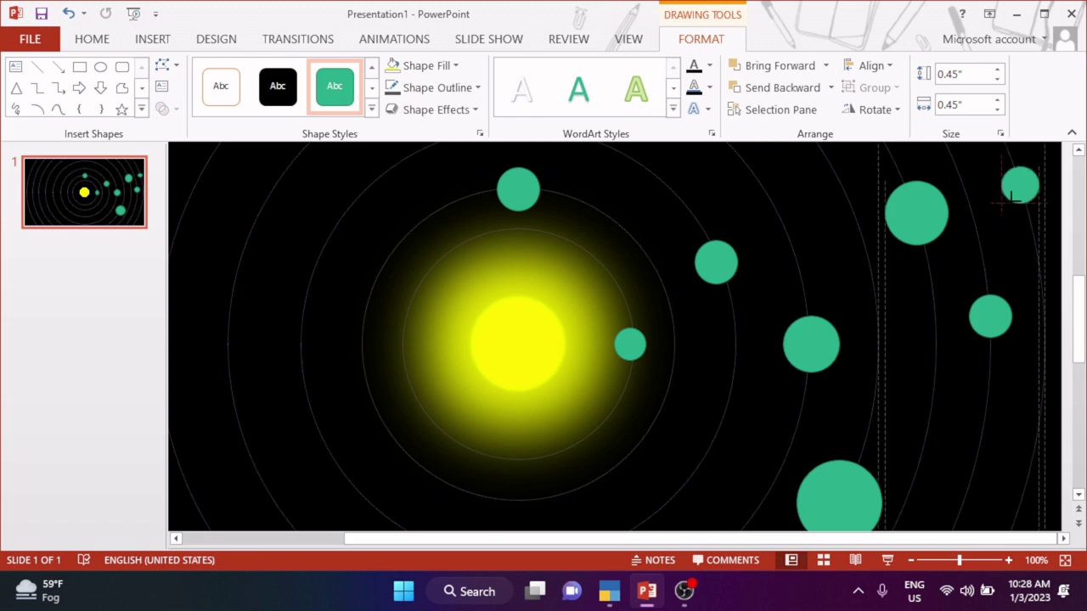
pyautogui.scroll(-3, 894, 280)
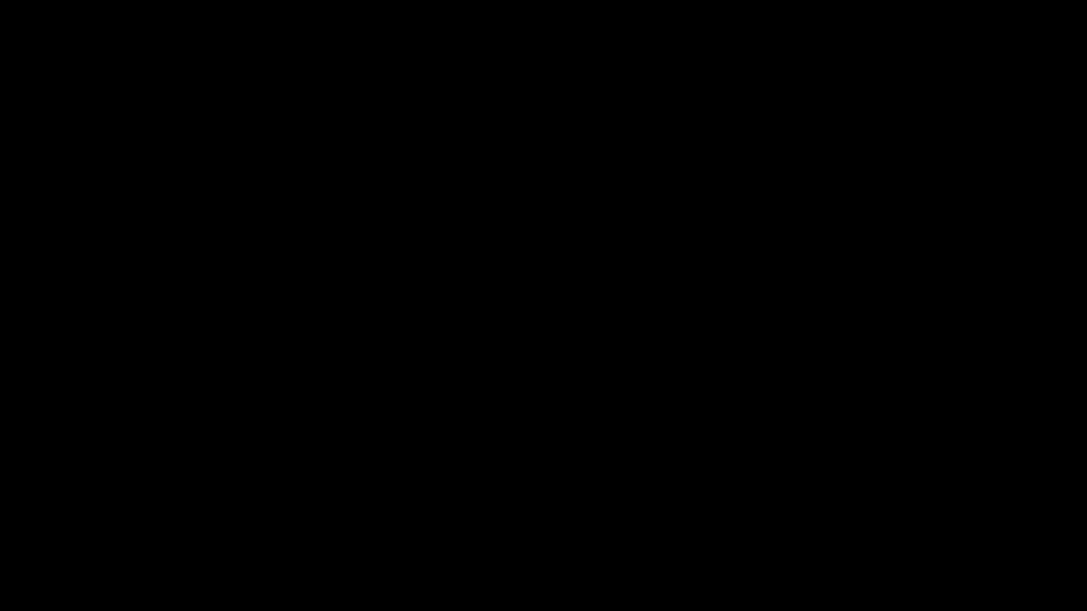
# Return from the slide show and fill the small top-right planet with cyan.
pyautogui.press('Escape')
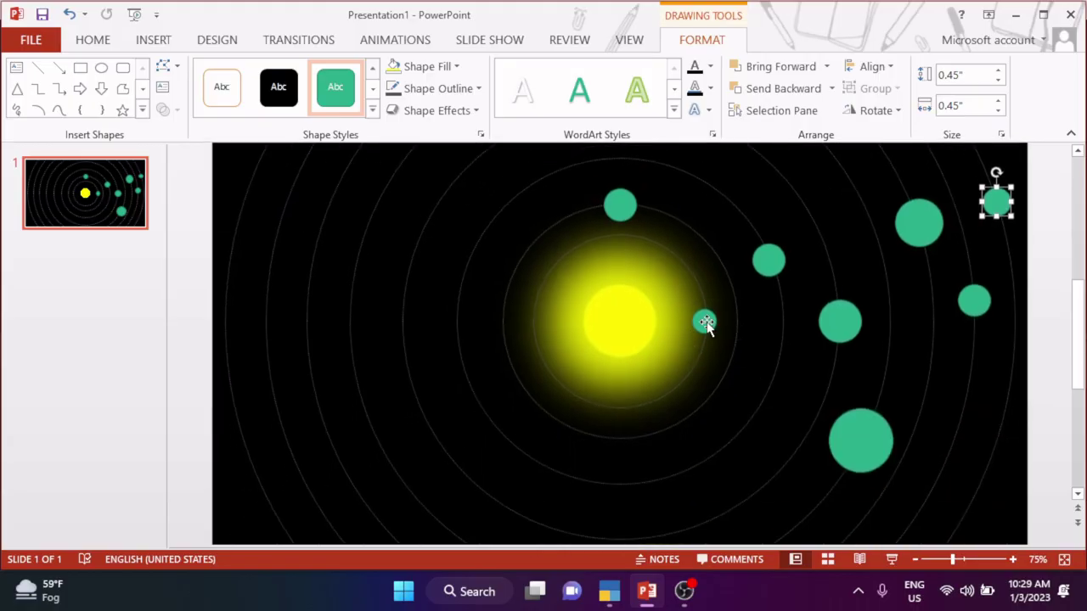
pyautogui.click(451, 68)
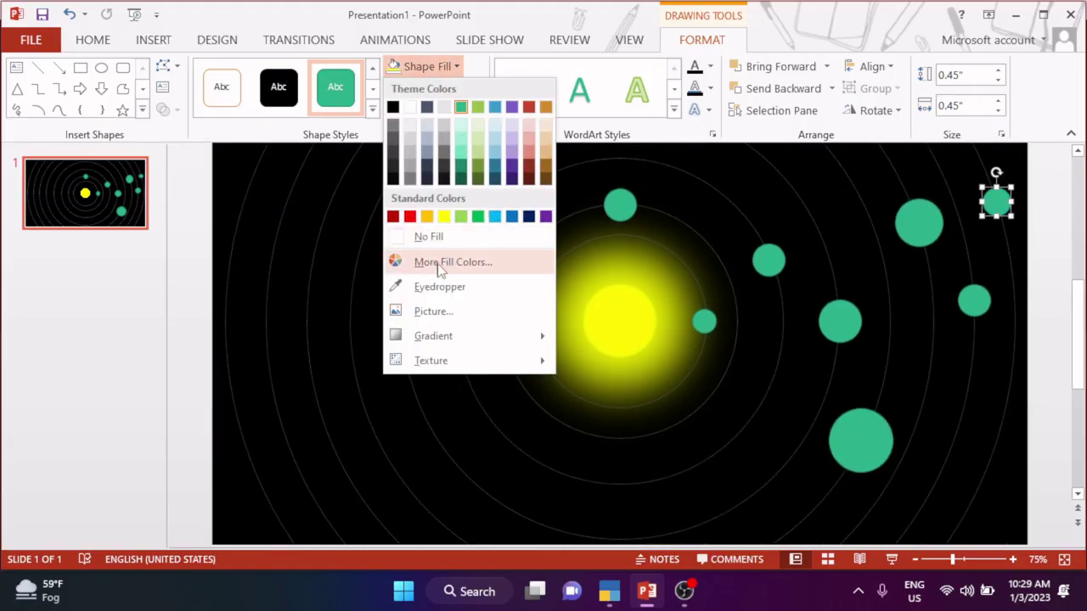
pyautogui.click(451, 265)
pyautogui.click(439, 144)
pyautogui.click(480, 213)
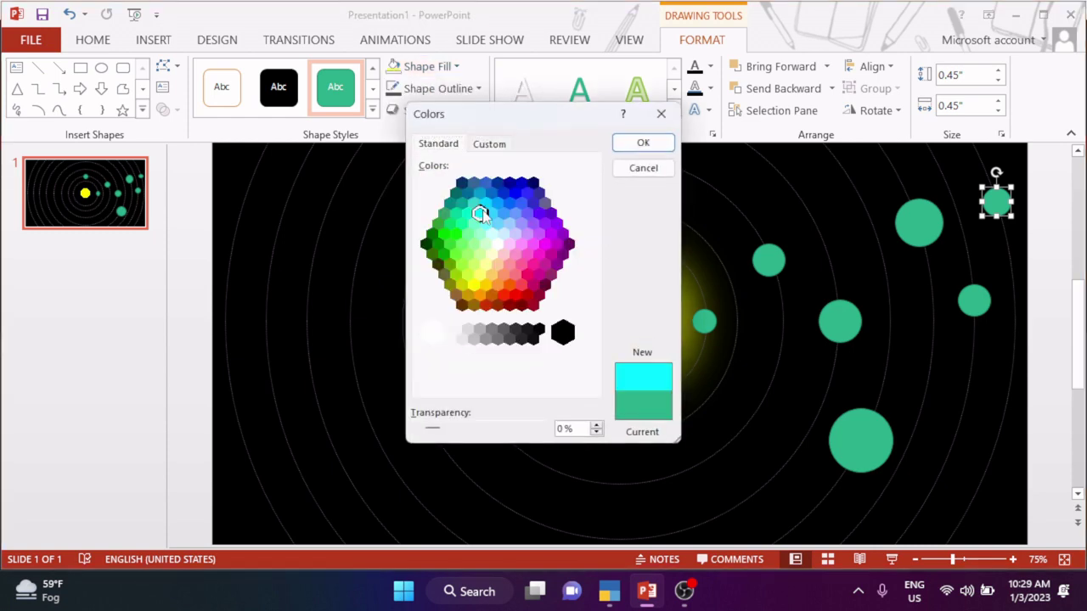
pyautogui.click(483, 145)
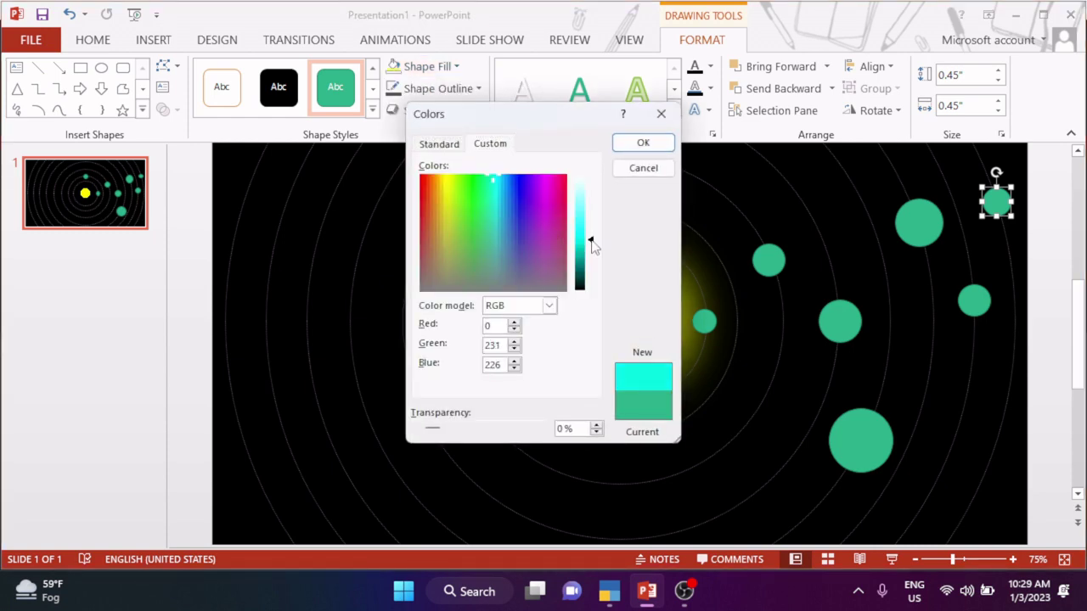
pyautogui.click(643, 142)
# Give the cyan planet a dark gradient and no outline, then select the small green planet.
pyautogui.click(433, 65)
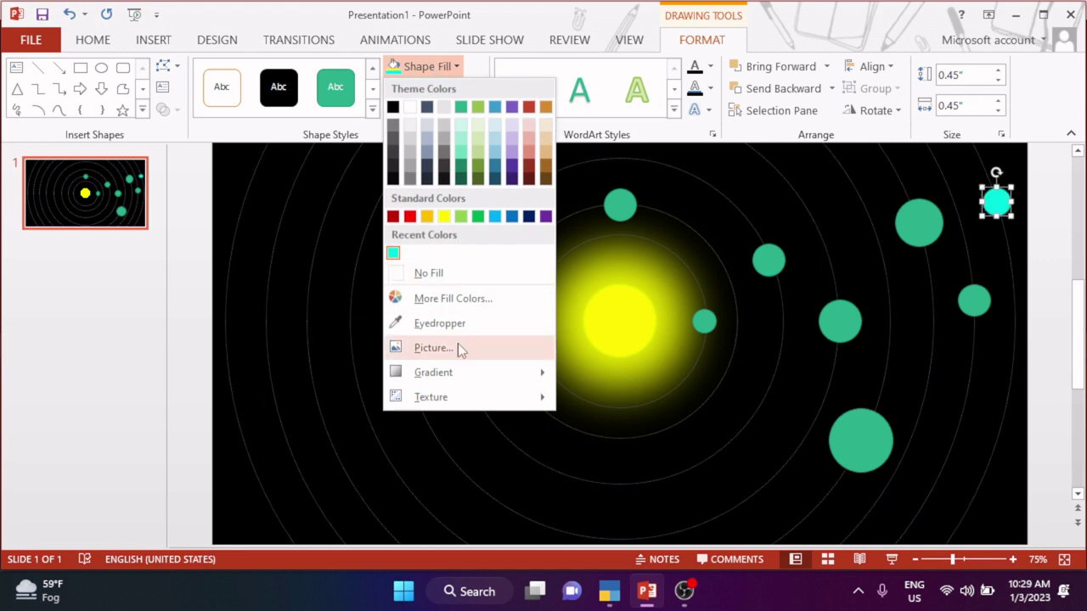
pyautogui.moveTo(459, 372)
pyautogui.click(675, 471)
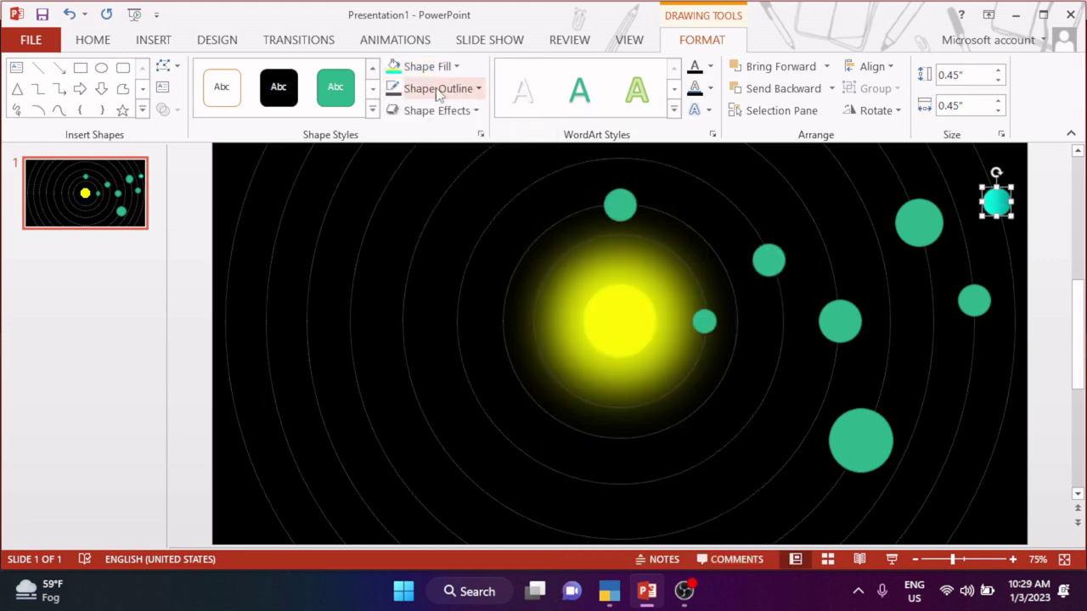
pyautogui.click(439, 94)
pyautogui.click(412, 295)
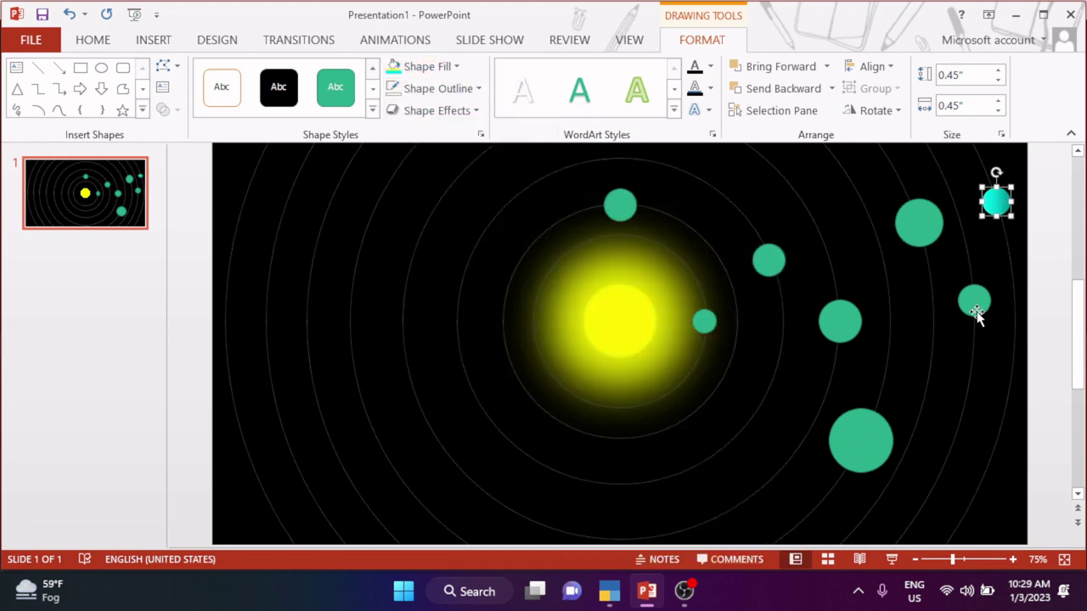
pyautogui.click(975, 304)
pyautogui.click(427, 67)
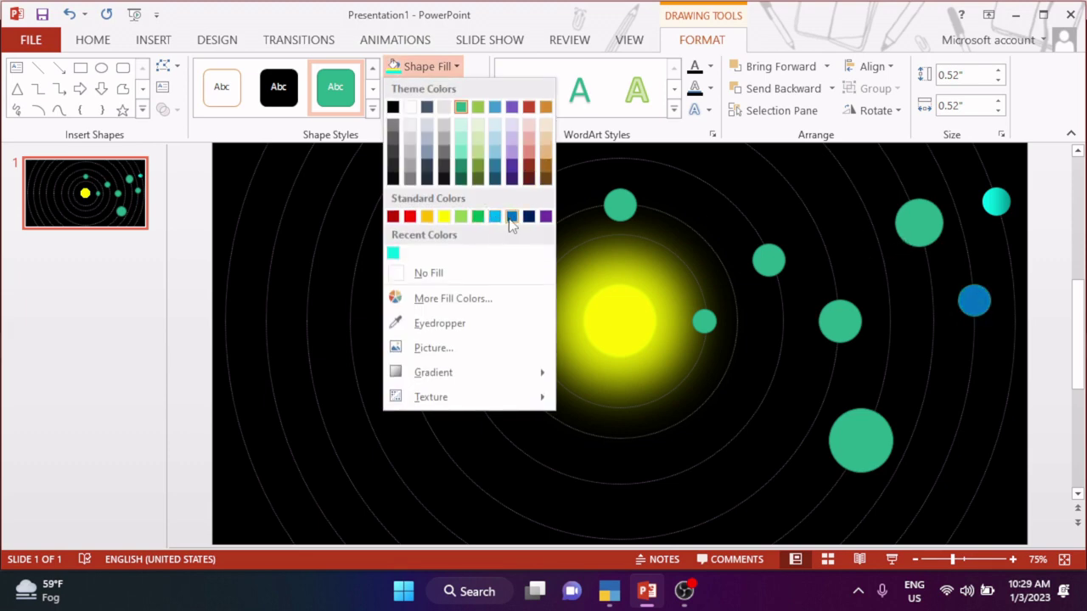
# Fill the small right-hand planet blue with a dark gradient and no outline.
pyautogui.click(511, 217)
pyautogui.click(427, 66)
pyautogui.click(443, 271)
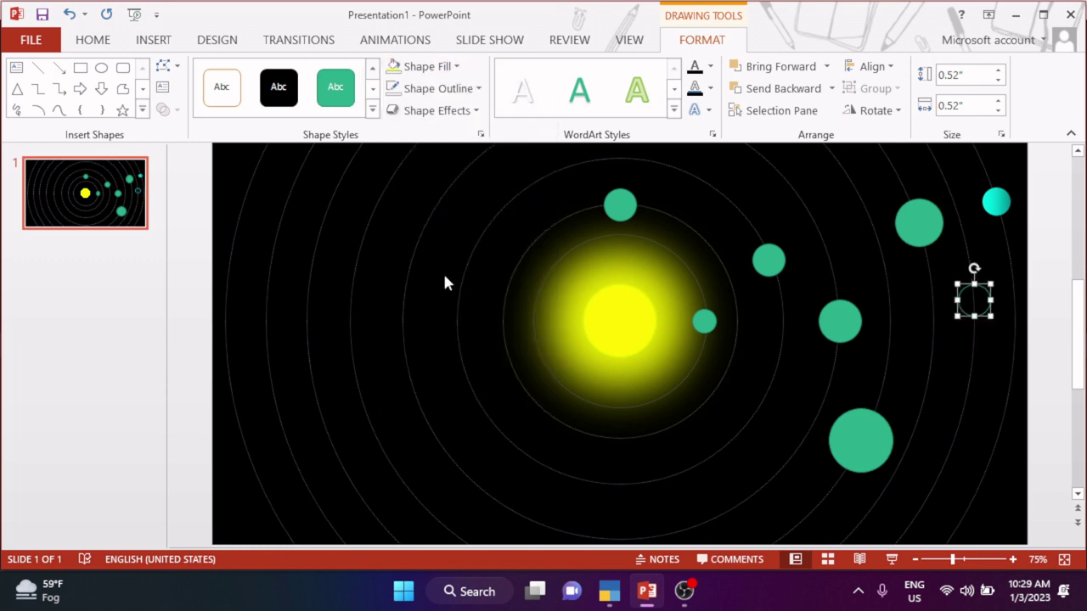
pyautogui.hotkey('ctrl', 'z')
pyautogui.click(428, 67)
pyautogui.moveTo(475, 371)
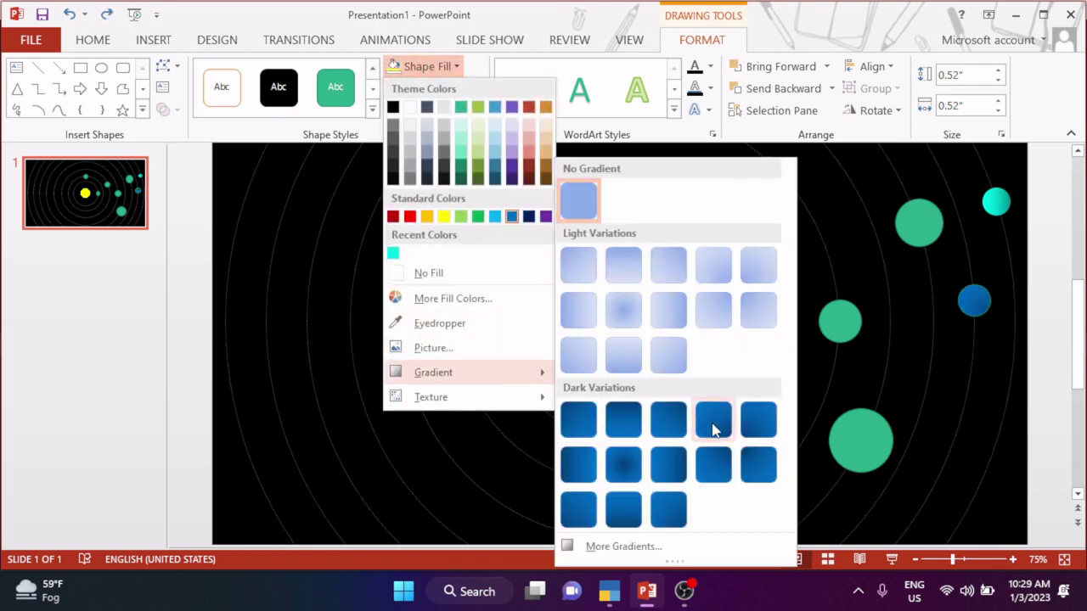
pyautogui.click(675, 461)
pyautogui.click(425, 88)
pyautogui.click(405, 292)
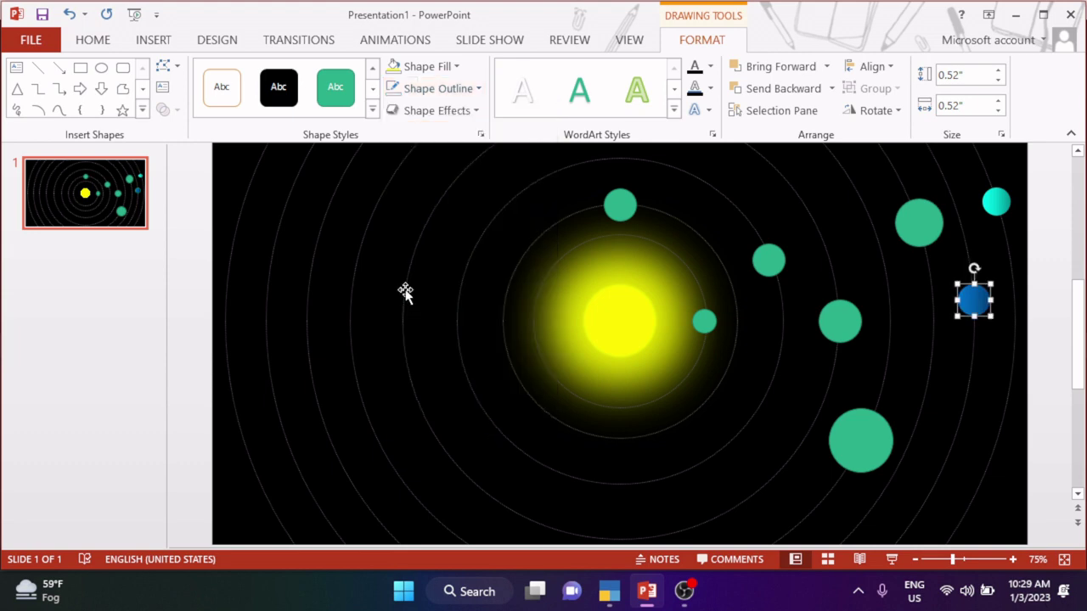
# Select all five green planets together and remove their outlines.
pyautogui.click(933, 235)
pyautogui.keyDown('shift'); pyautogui.click(844, 338); pyautogui.keyUp('shift')
pyautogui.keyDown('shift'); pyautogui.click(857, 452); pyautogui.keyUp('shift')
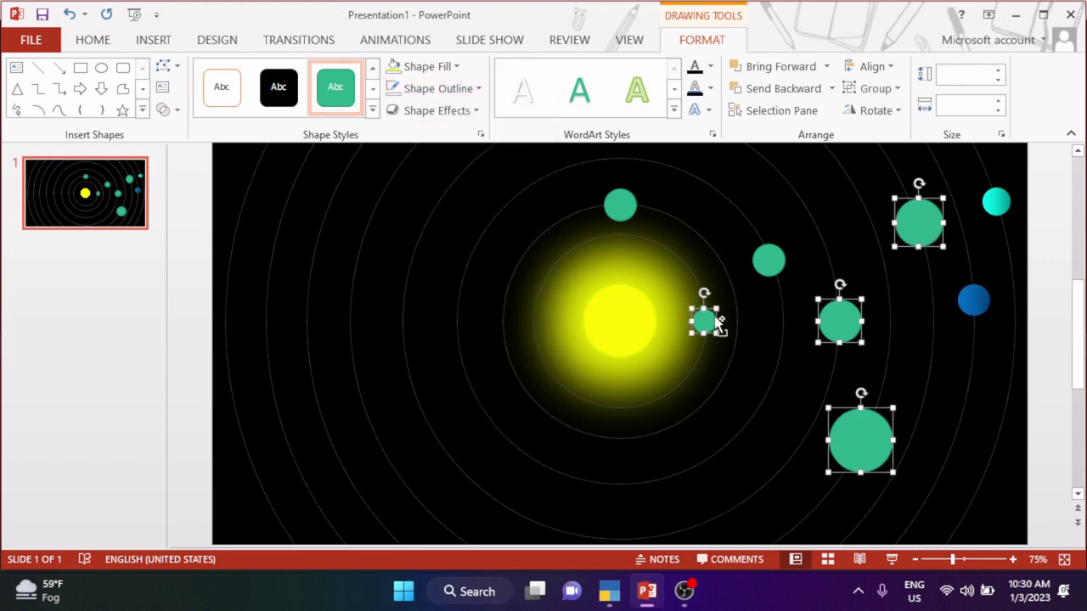
pyautogui.keyDown('shift'); pyautogui.click(769, 259); pyautogui.keyUp('shift')
pyautogui.keyDown('shift'); pyautogui.click(620, 205); pyautogui.keyUp('shift')
pyautogui.click(435, 88)
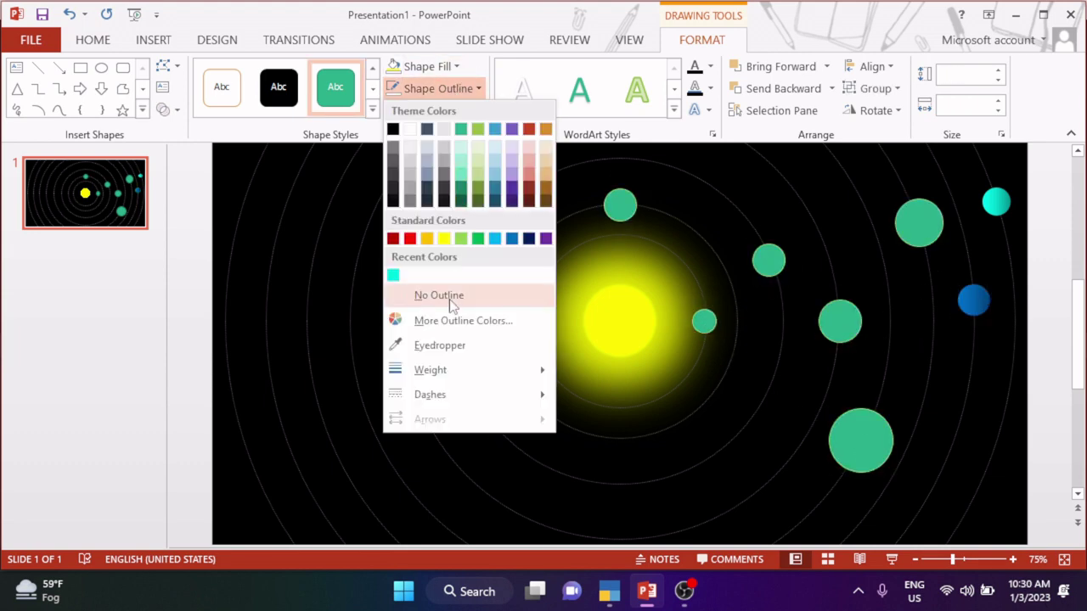
pyautogui.click(450, 301)
pyautogui.click(481, 296)
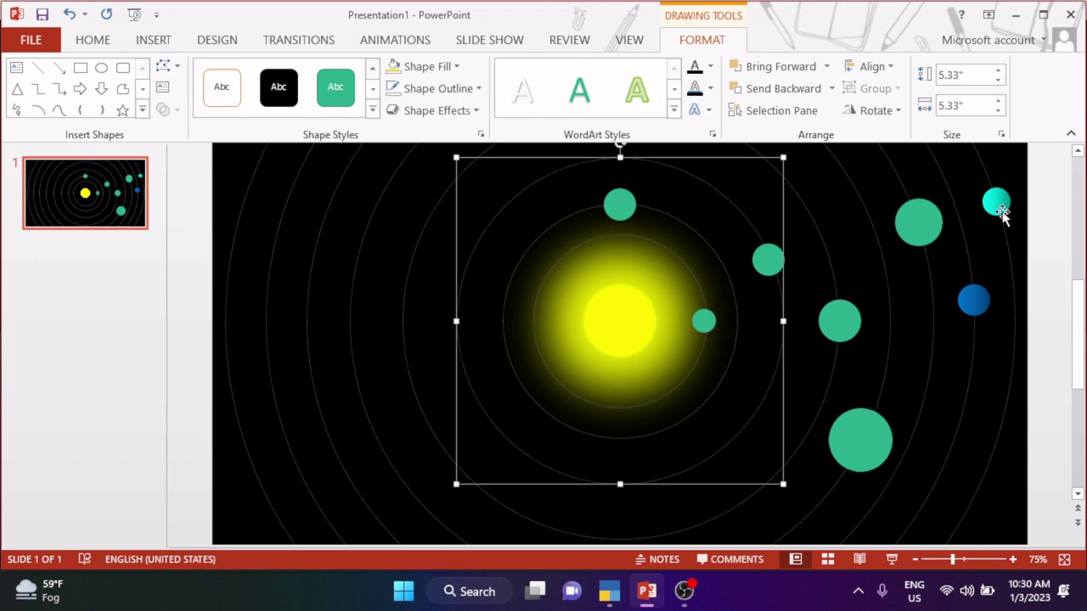
pyautogui.click(623, 211)
# Fill the innermost planet beside the sun orange with a dark gradient.
pyautogui.click(700, 331)
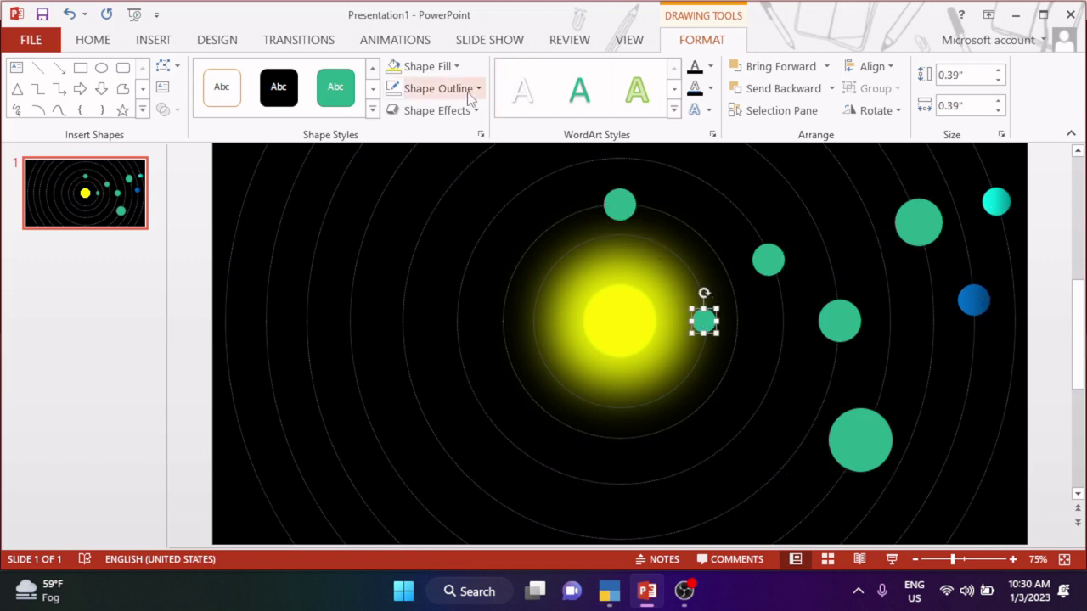
pyautogui.click(456, 66)
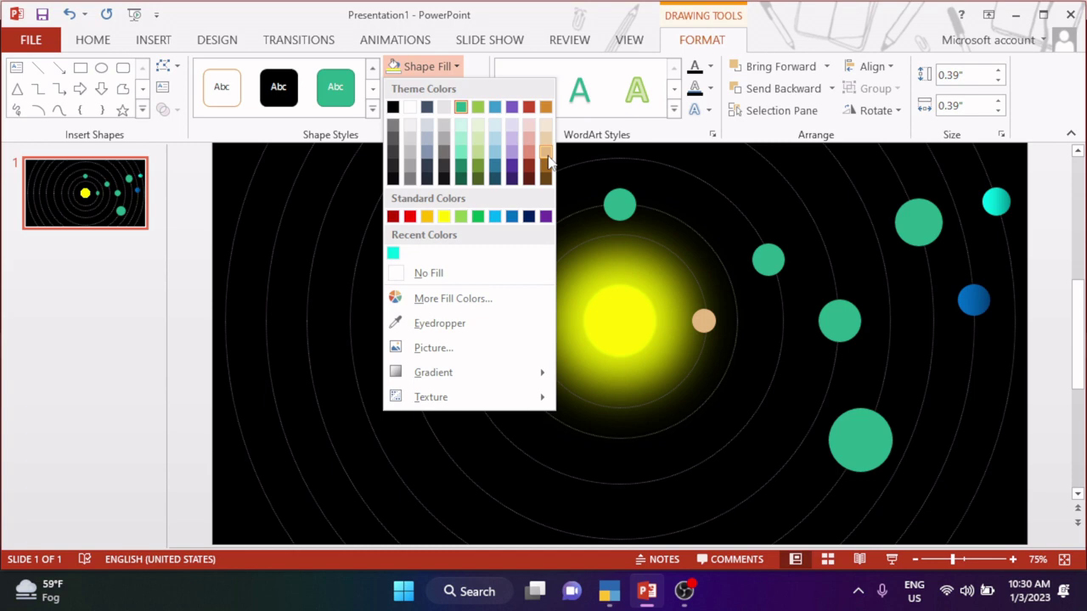
pyautogui.click(547, 162)
pyautogui.click(442, 66)
pyautogui.moveTo(496, 377)
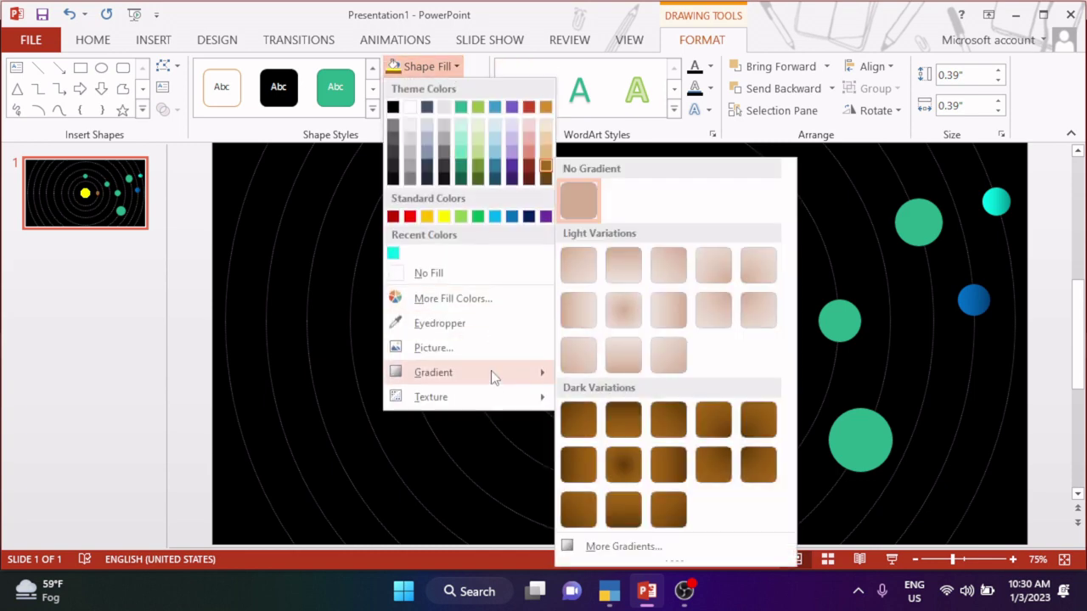
pyautogui.click(677, 465)
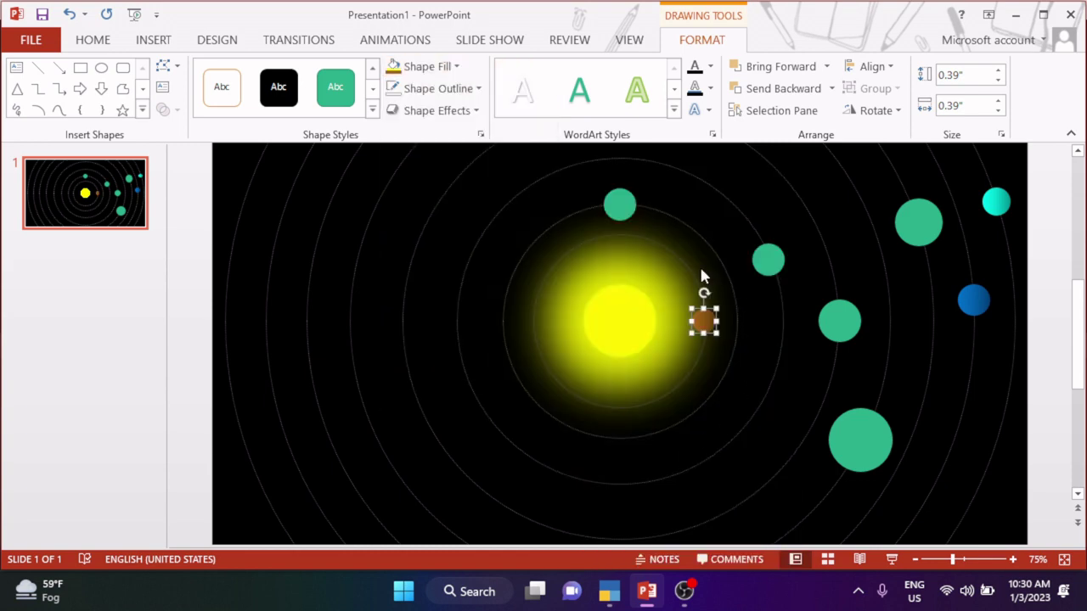
# Give the top planet a custom pale yellow fill with a radial gradient.
pyautogui.click(620, 204)
pyautogui.click(429, 66)
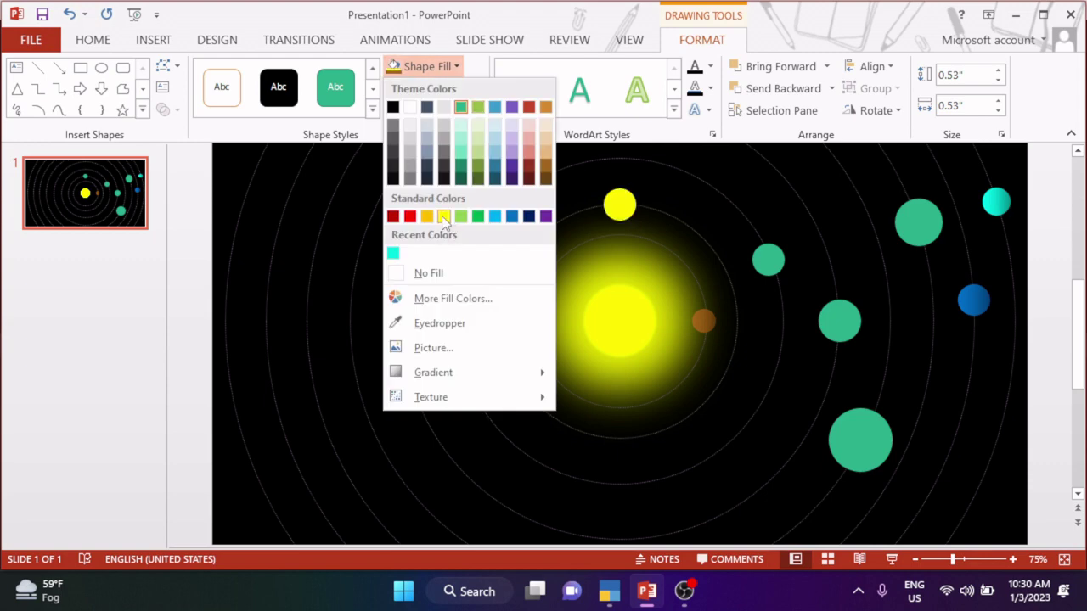
pyautogui.click(450, 297)
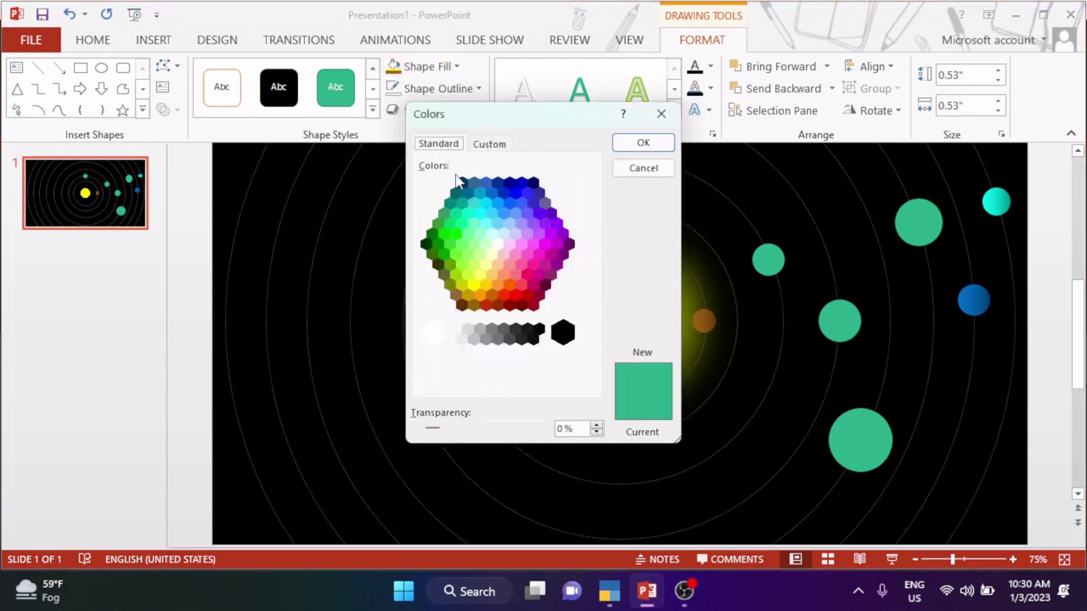
pyautogui.click(488, 264)
pyautogui.click(643, 143)
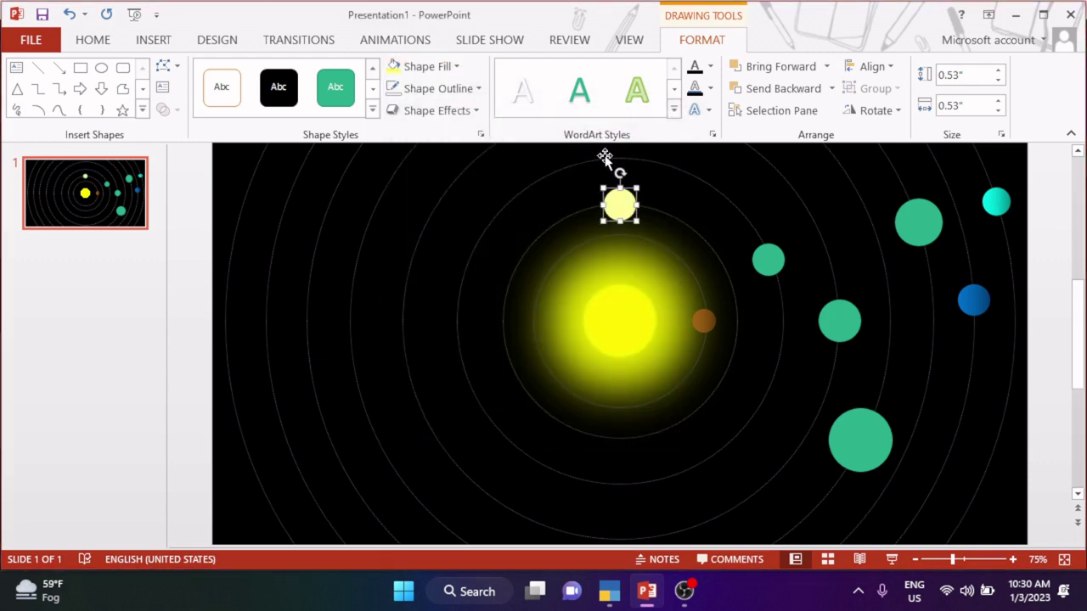
pyautogui.click(458, 67)
pyautogui.moveTo(464, 374)
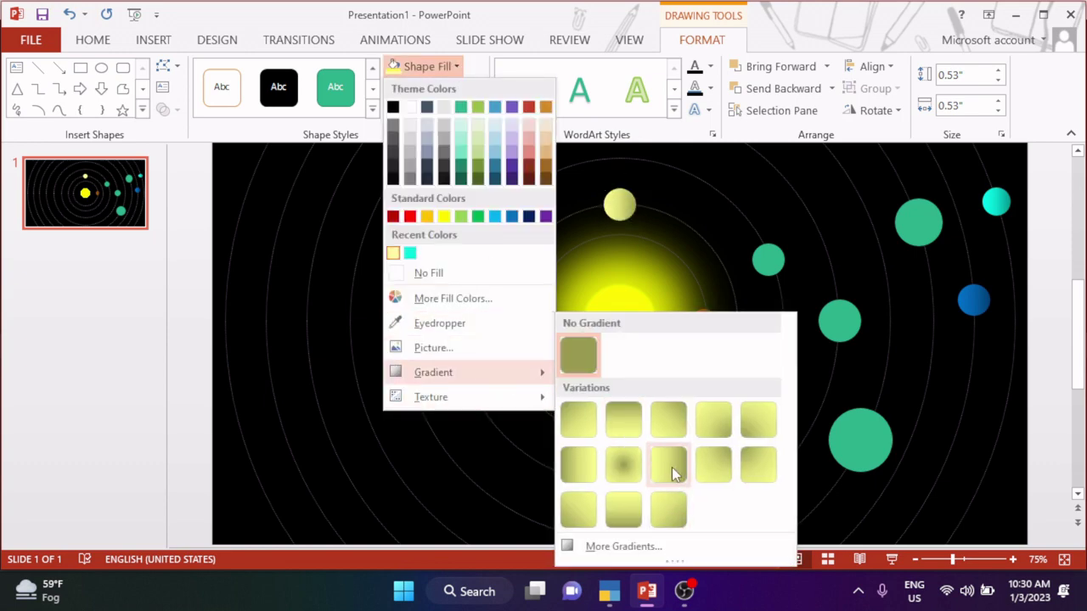
pyautogui.click(671, 467)
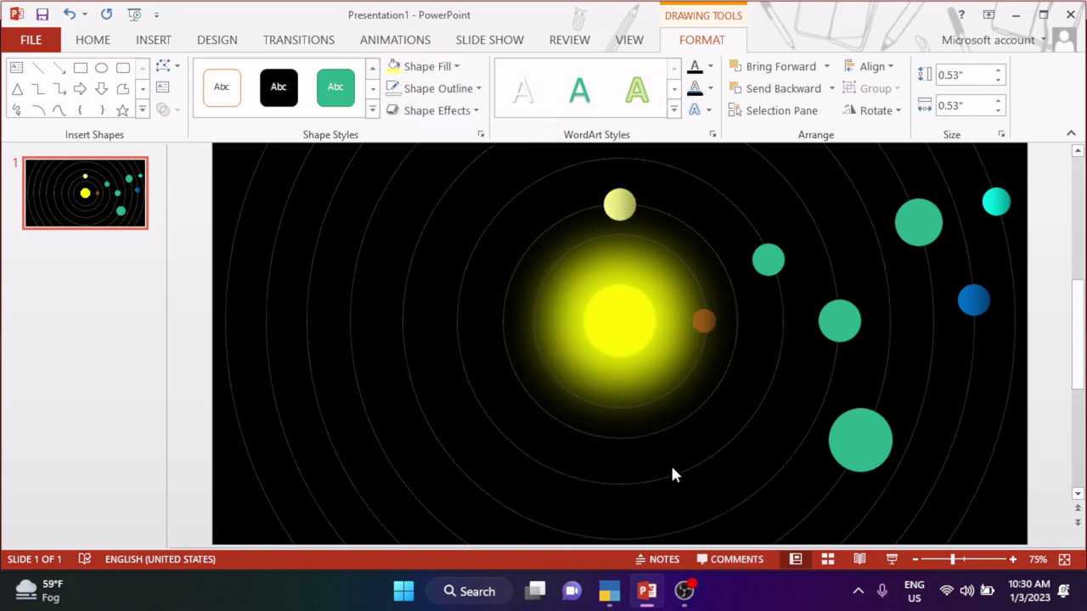
# Fill the second-orbit planet with a custom blue and a dark gradient.
pyautogui.click(769, 261)
pyautogui.click(437, 66)
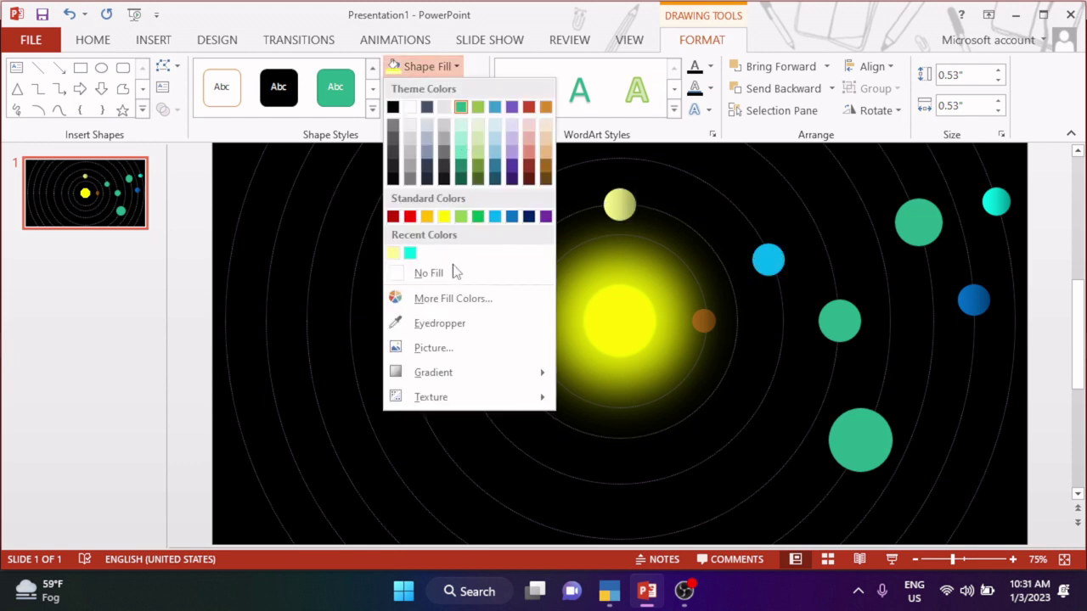
pyautogui.click(452, 271)
pyautogui.hotkey('ctrl', 'z')
pyautogui.click(429, 66)
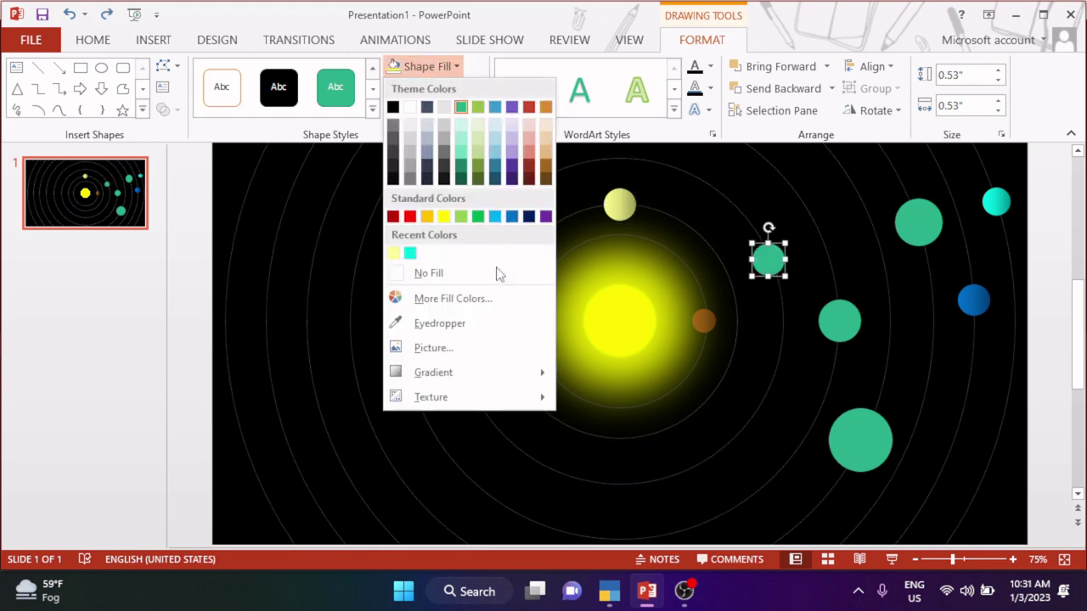
pyautogui.click(490, 298)
pyautogui.click(438, 145)
pyautogui.click(533, 204)
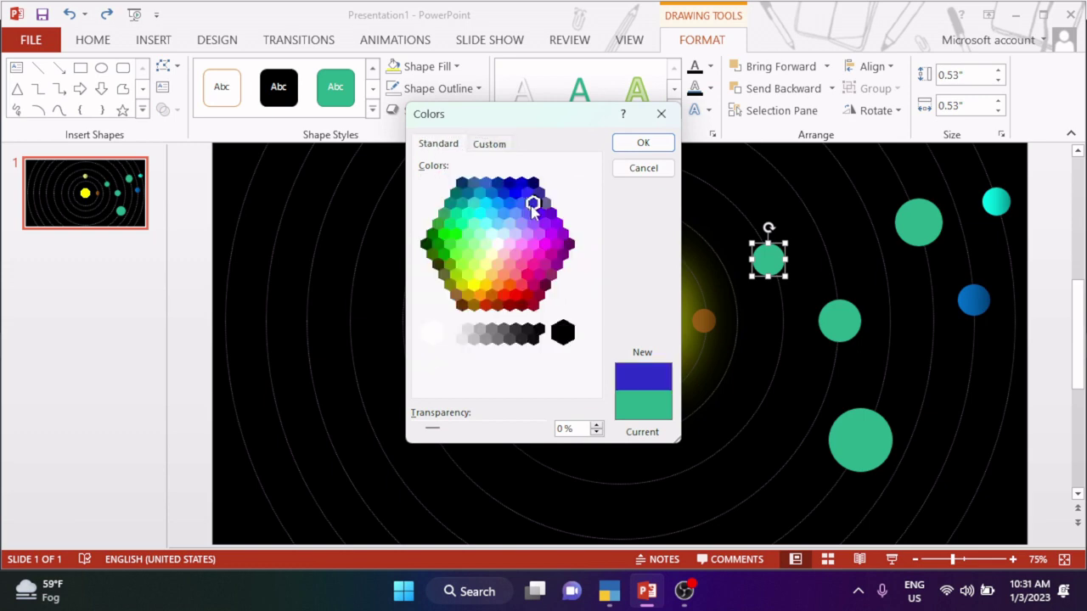
pyautogui.click(643, 143)
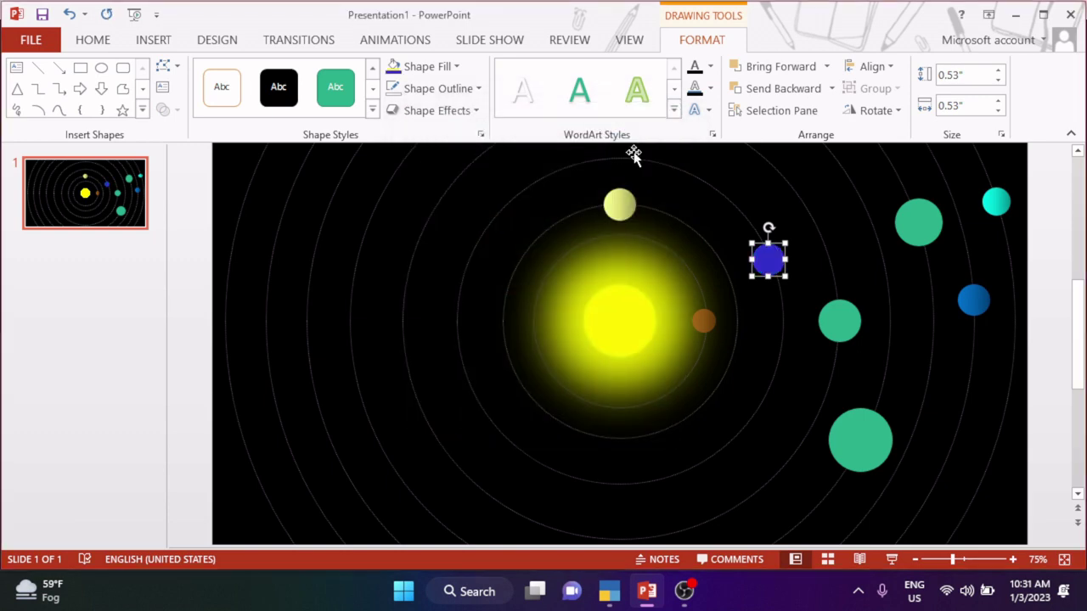
pyautogui.click(436, 72)
pyautogui.moveTo(441, 371)
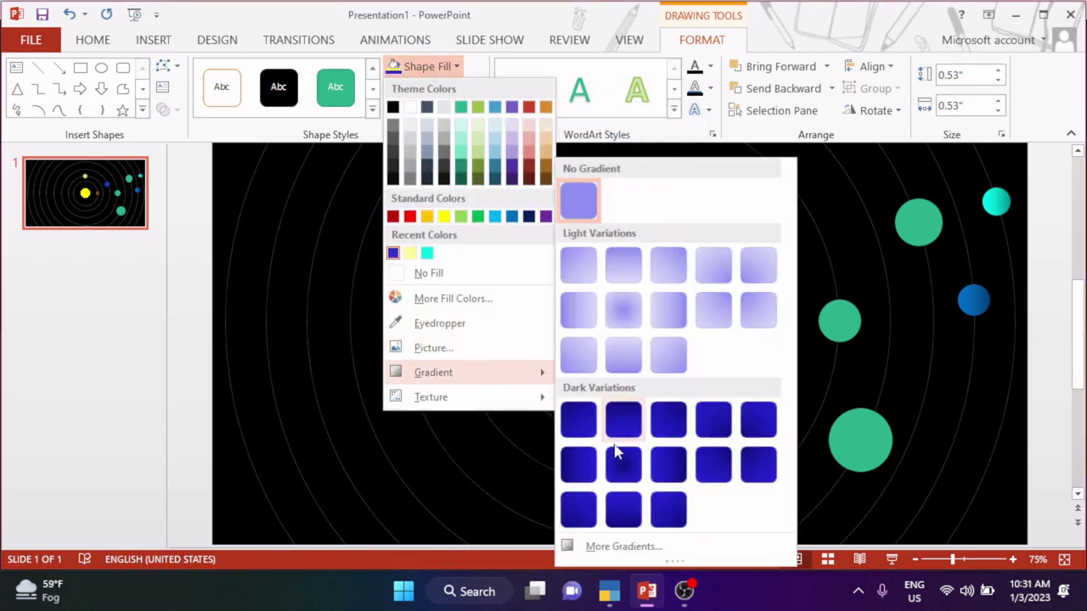
pyautogui.click(668, 463)
# Change that planet to a lighter teal-blue with a dark linear gradient.
pyautogui.click(429, 66)
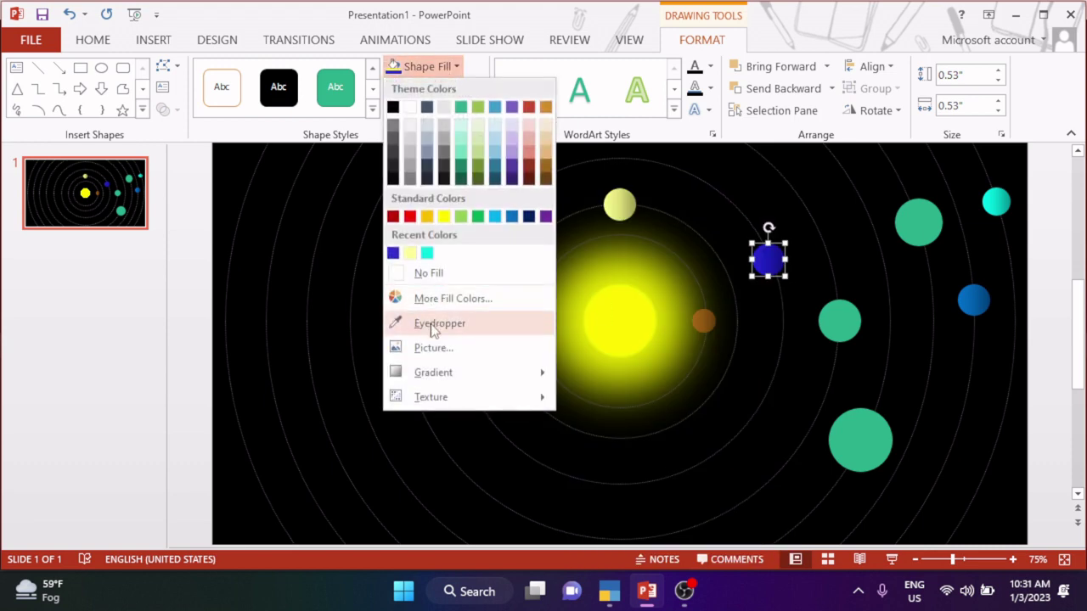
pyautogui.click(438, 297)
pyautogui.click(529, 198)
pyautogui.click(492, 196)
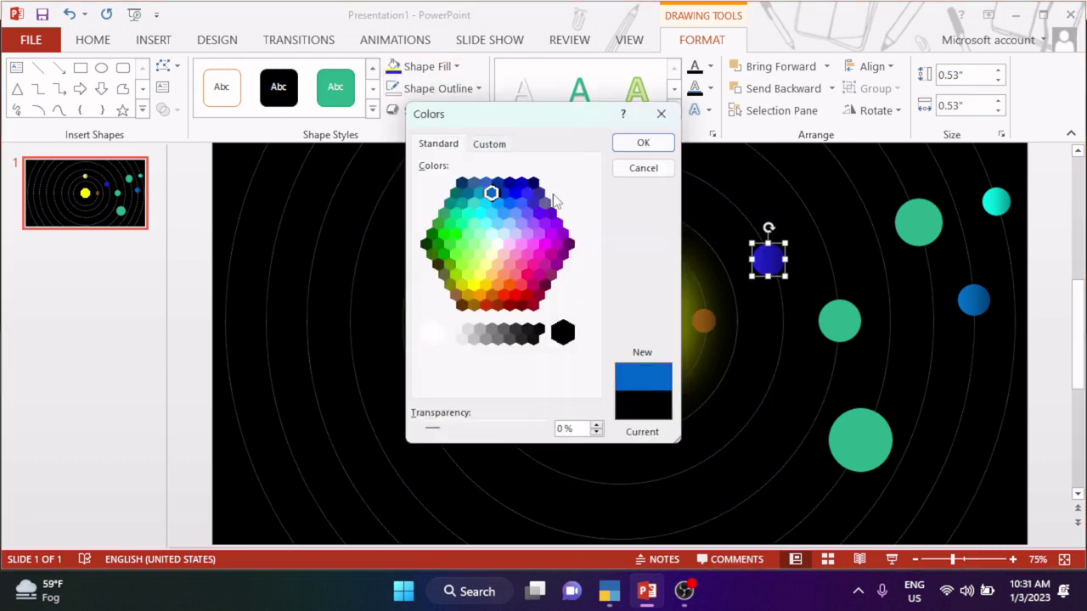
pyautogui.click(633, 146)
pyautogui.click(458, 69)
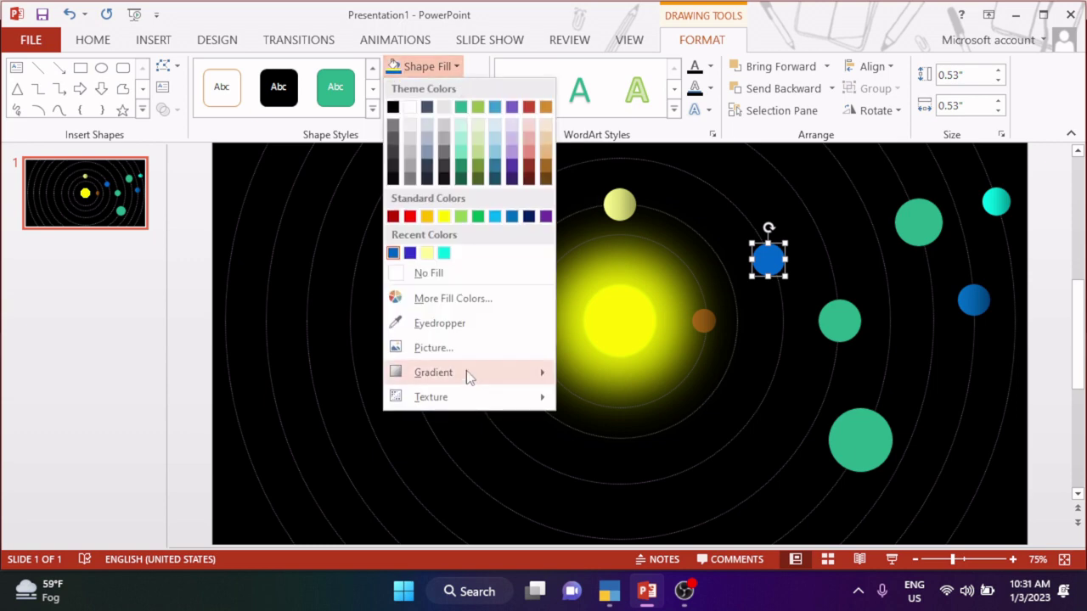
pyautogui.moveTo(466, 370)
pyautogui.click(670, 466)
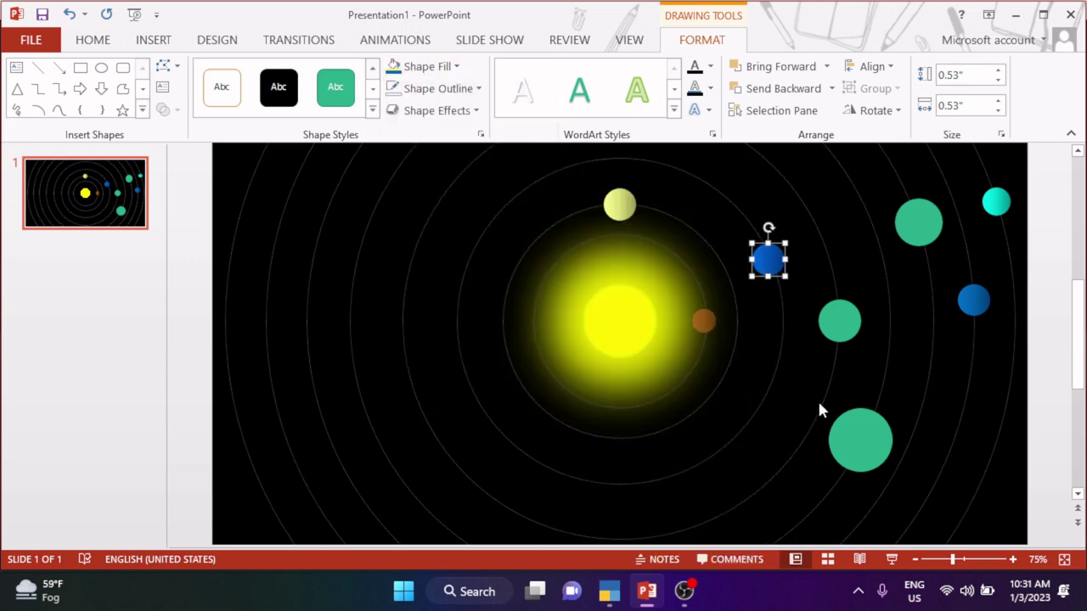
# Fill the middle-orbit planet dark red with a dark radial gradient.
pyautogui.click(849, 331)
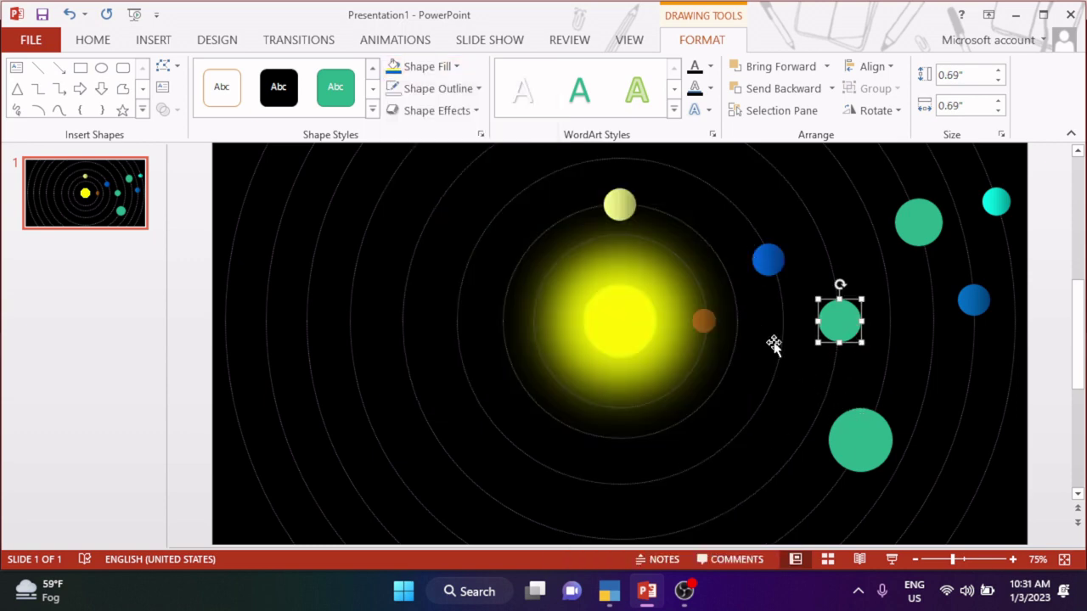
pyautogui.click(429, 66)
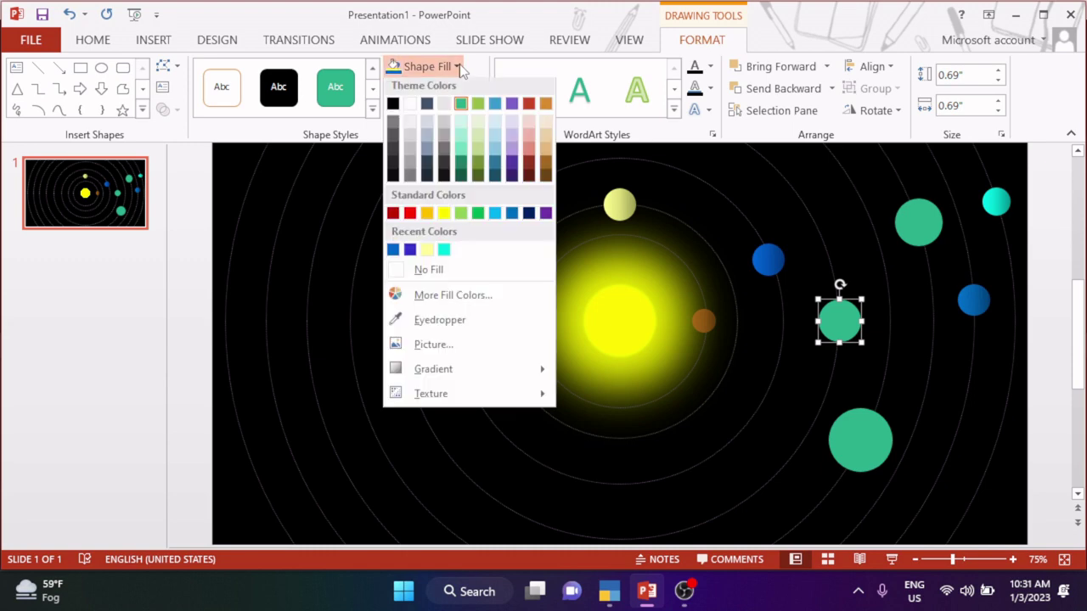
pyautogui.click(531, 176)
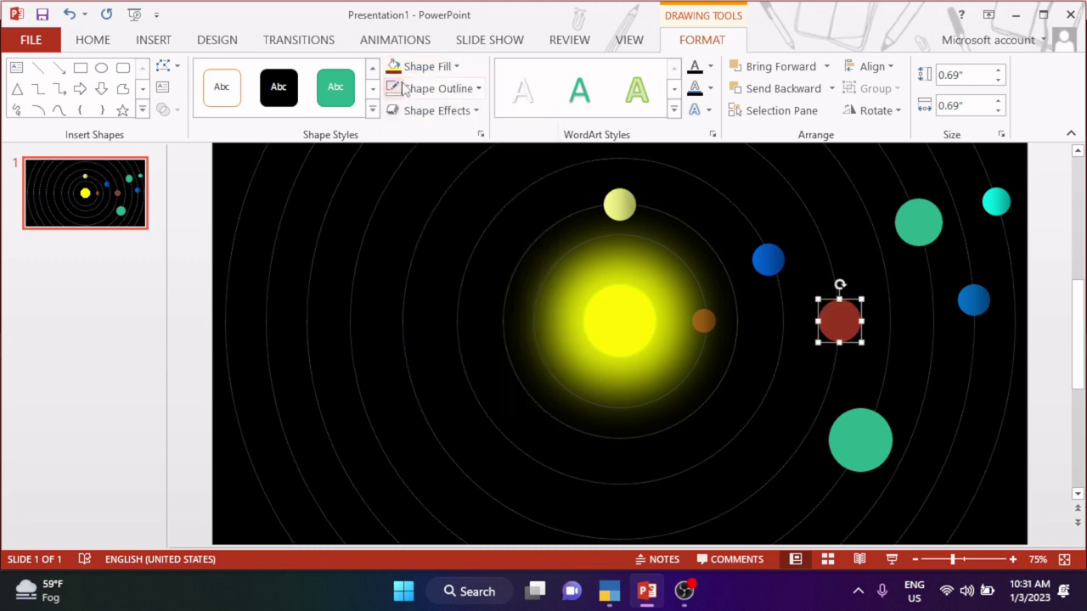
pyautogui.click(428, 67)
pyautogui.moveTo(458, 370)
pyautogui.click(665, 465)
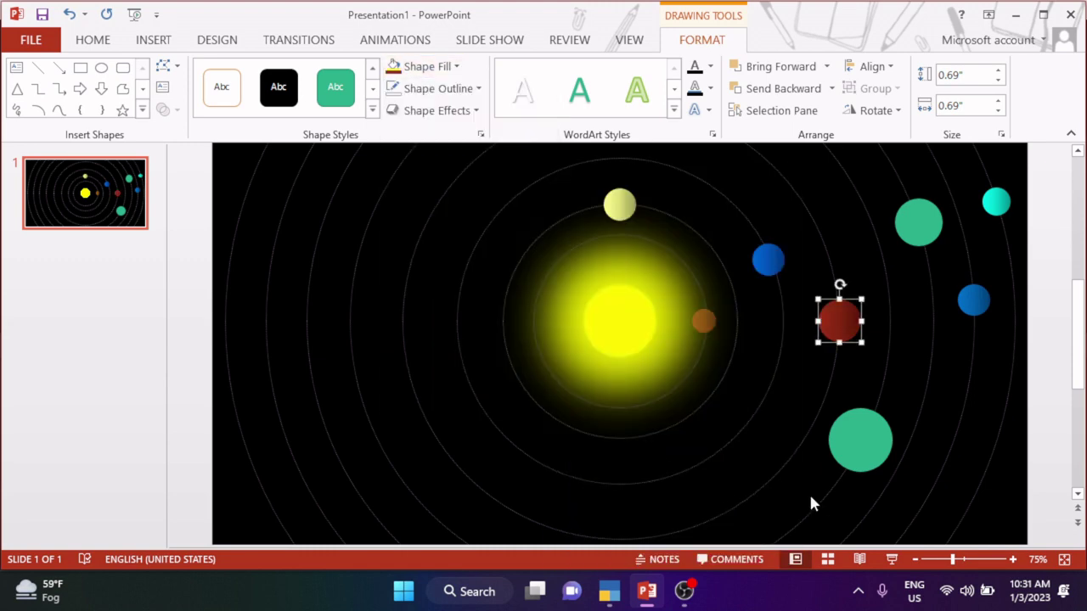
pyautogui.click(867, 451)
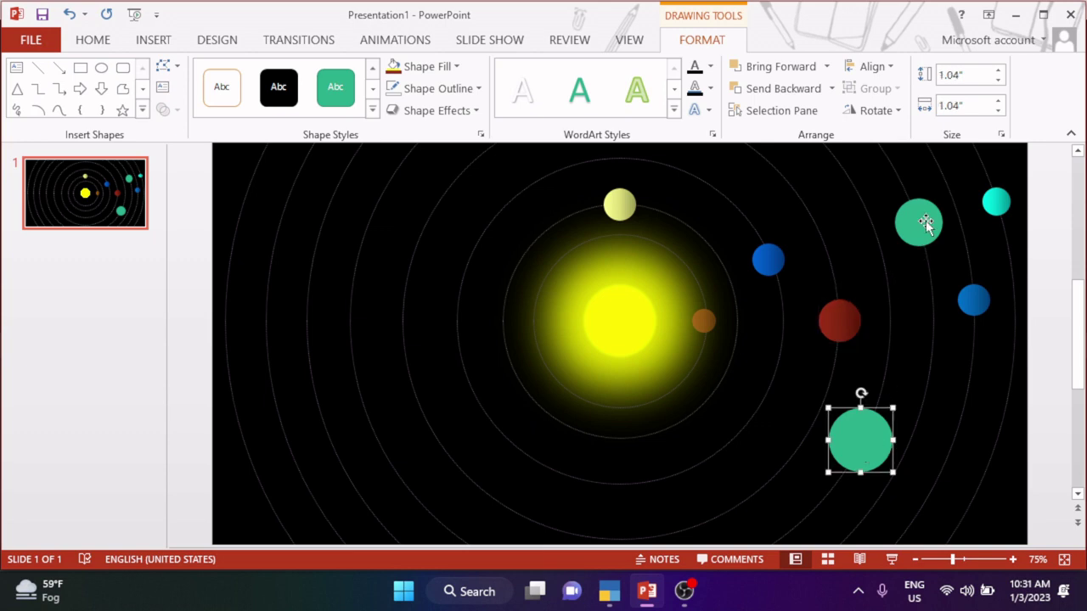
# Give the lower-right planet a yellow-green fill with a dark gradient variation.
pyautogui.click(459, 67)
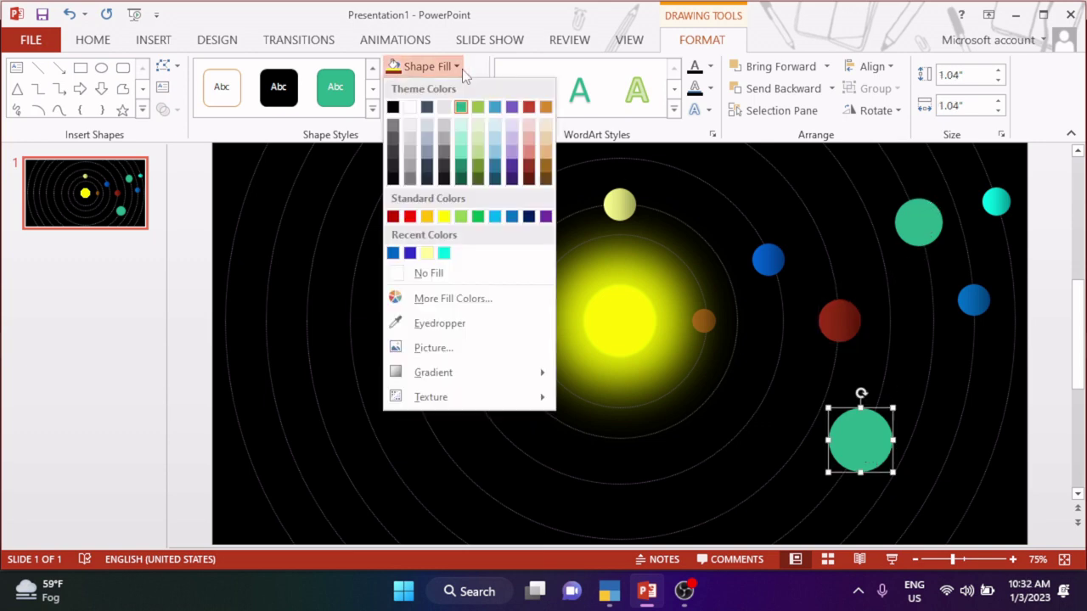
pyautogui.click(448, 301)
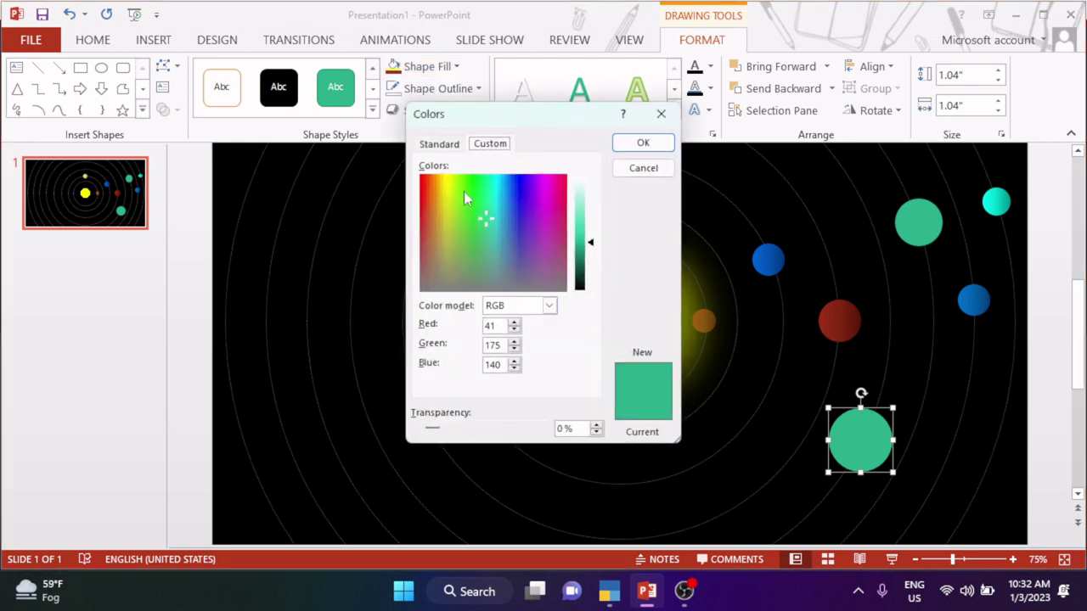
pyautogui.click(439, 143)
pyautogui.click(497, 265)
pyautogui.click(480, 252)
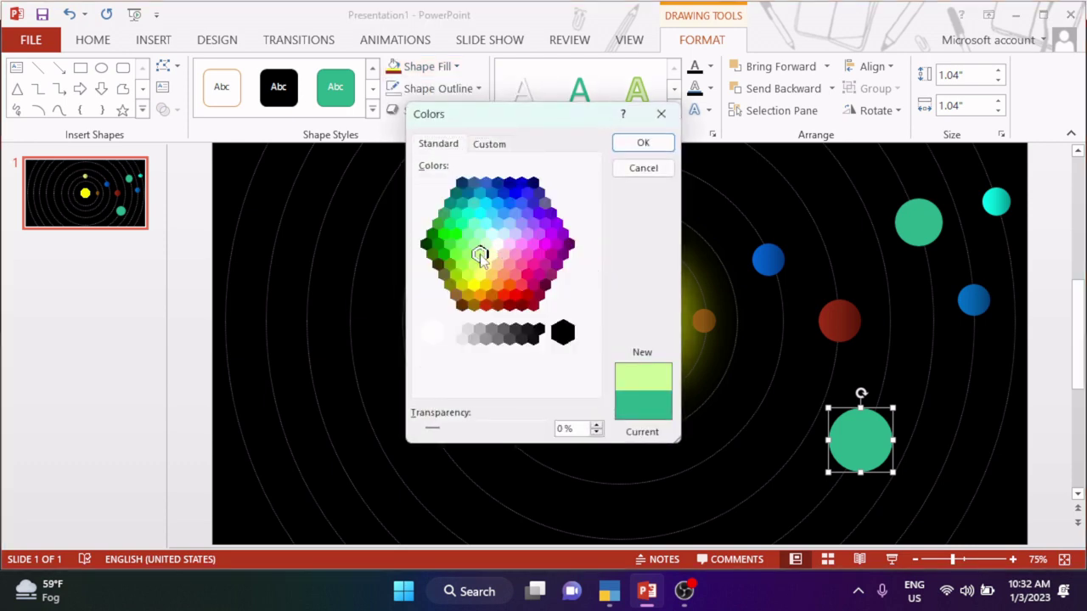
pyautogui.click(474, 265)
pyautogui.click(644, 144)
pyautogui.click(428, 67)
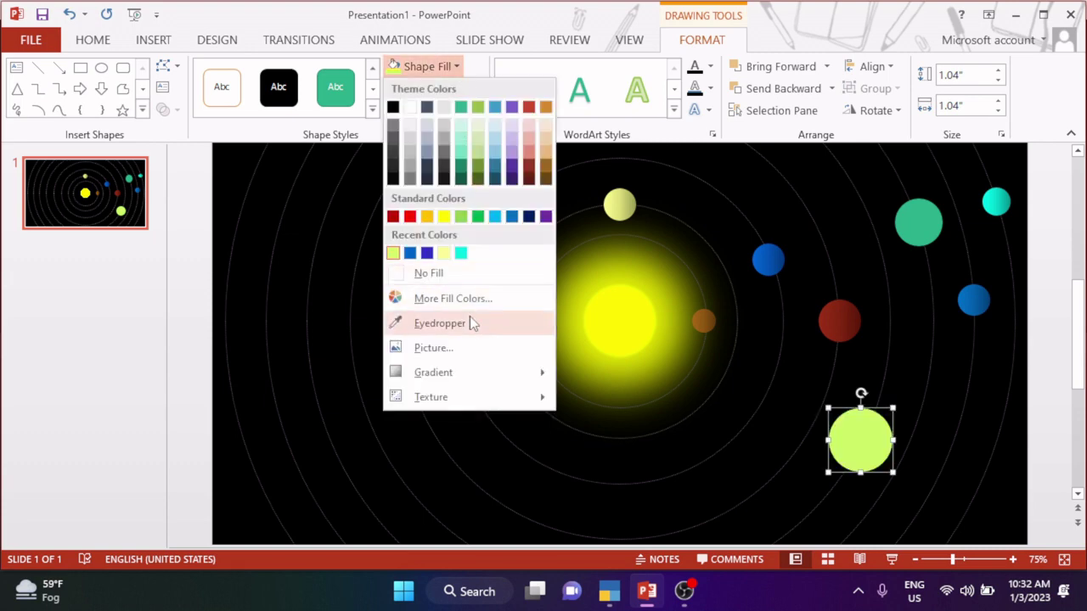
pyautogui.moveTo(468, 374)
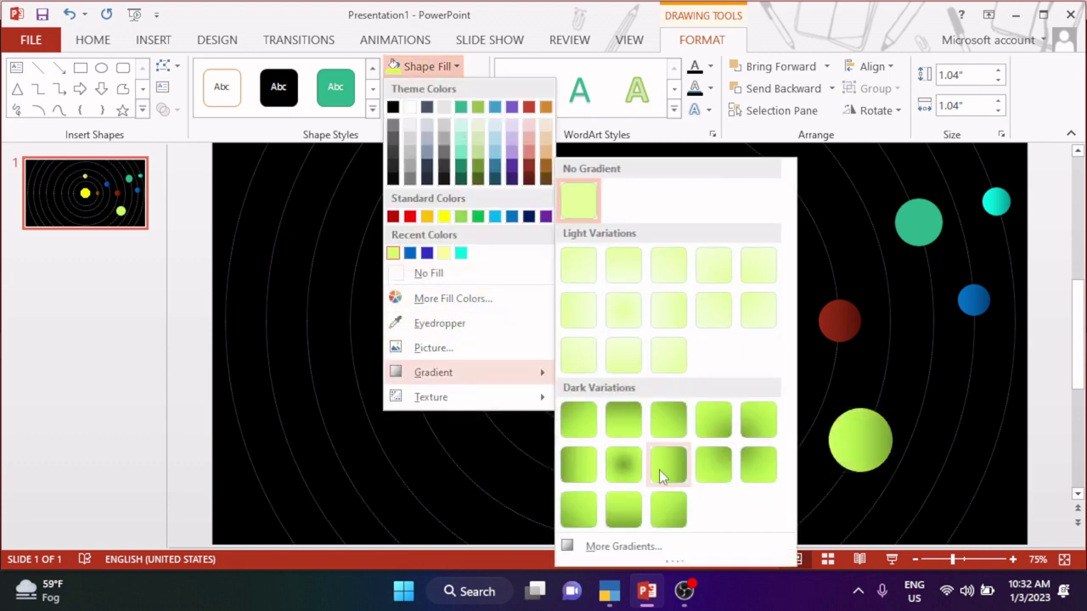
pyautogui.click(670, 466)
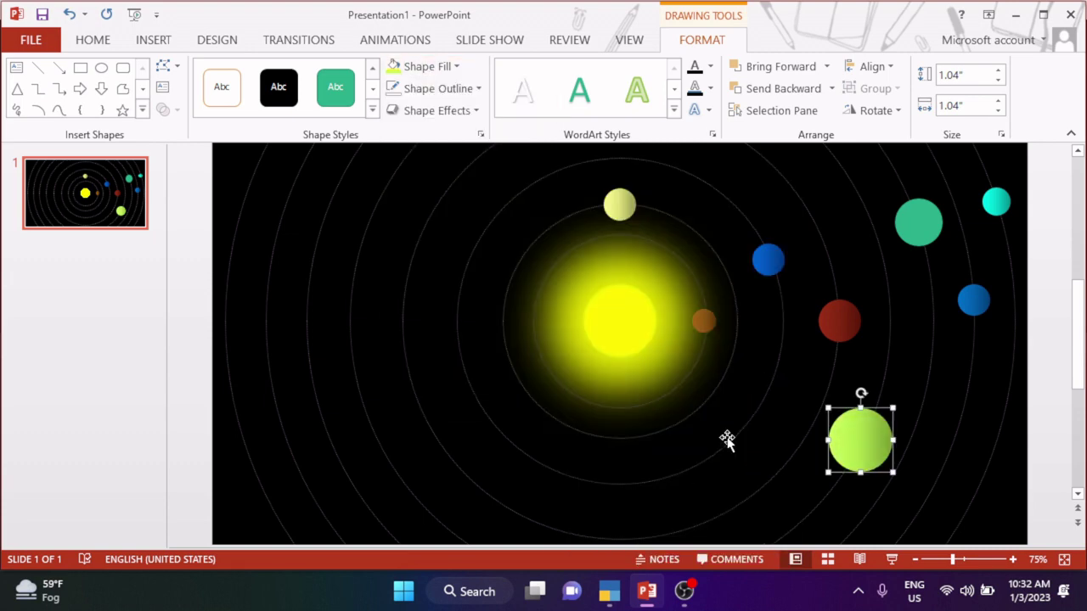
# Fill the upper-right green planet dark blue.
pyautogui.click(927, 236)
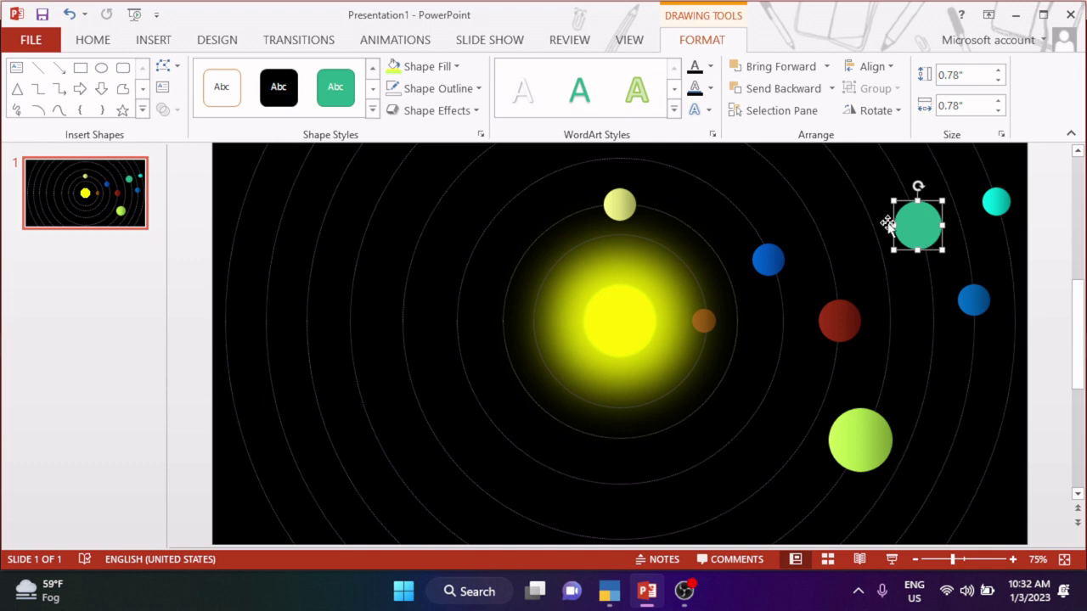
pyautogui.click(450, 66)
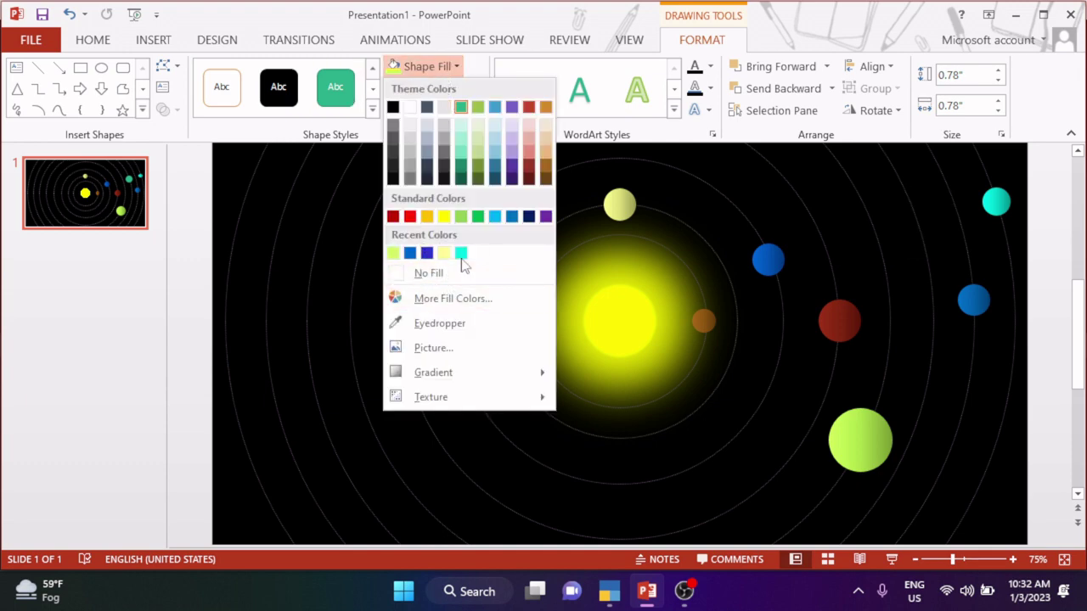
pyautogui.click(533, 218)
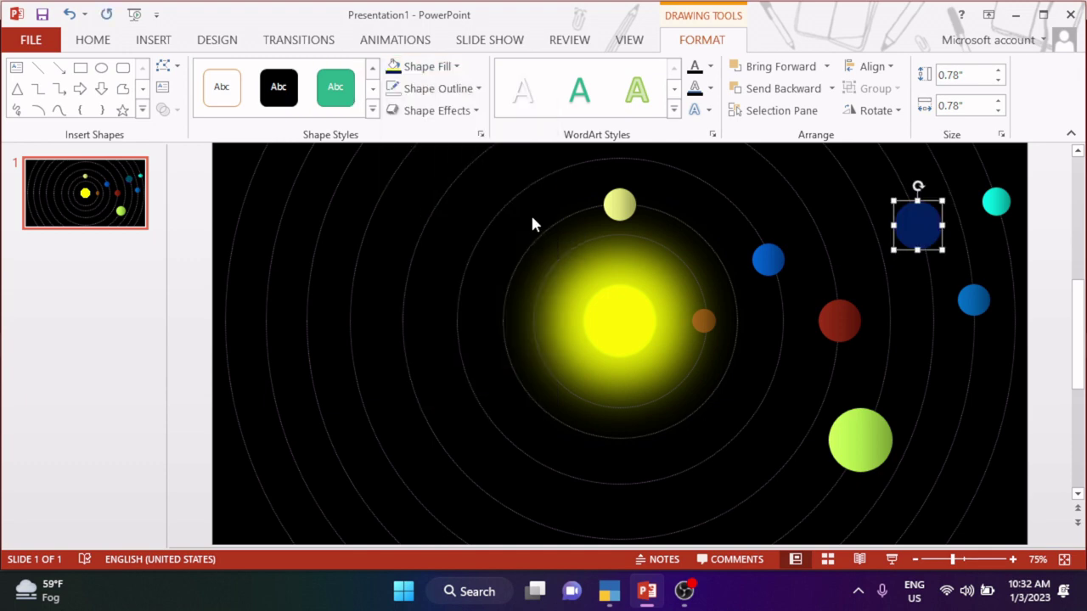
pyautogui.click(424, 66)
pyautogui.moveTo(477, 372)
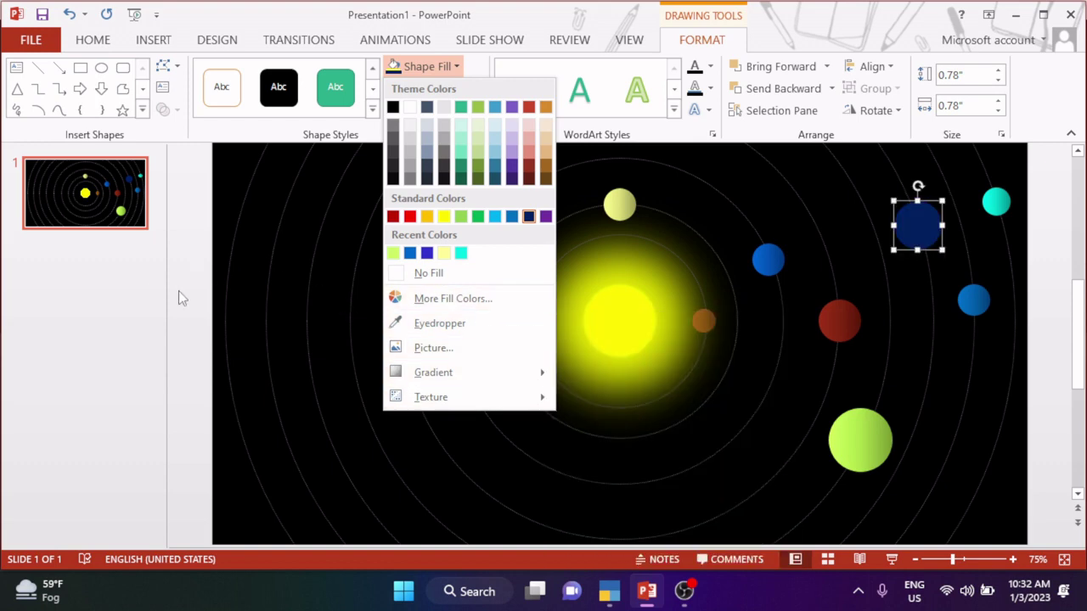
pyautogui.click(180, 298)
pyautogui.click(550, 409)
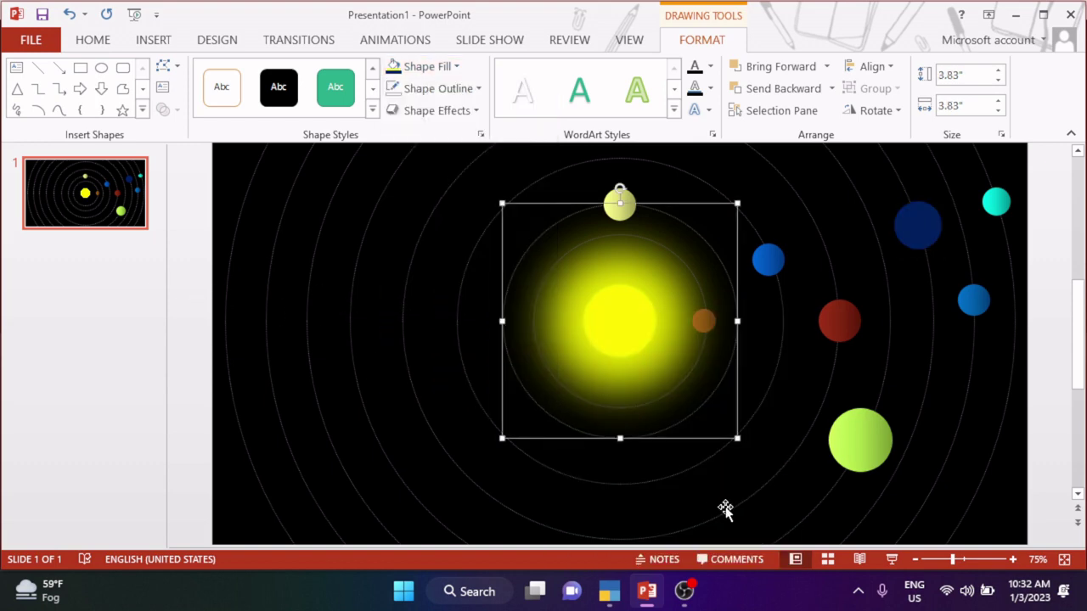
pyautogui.click(883, 437)
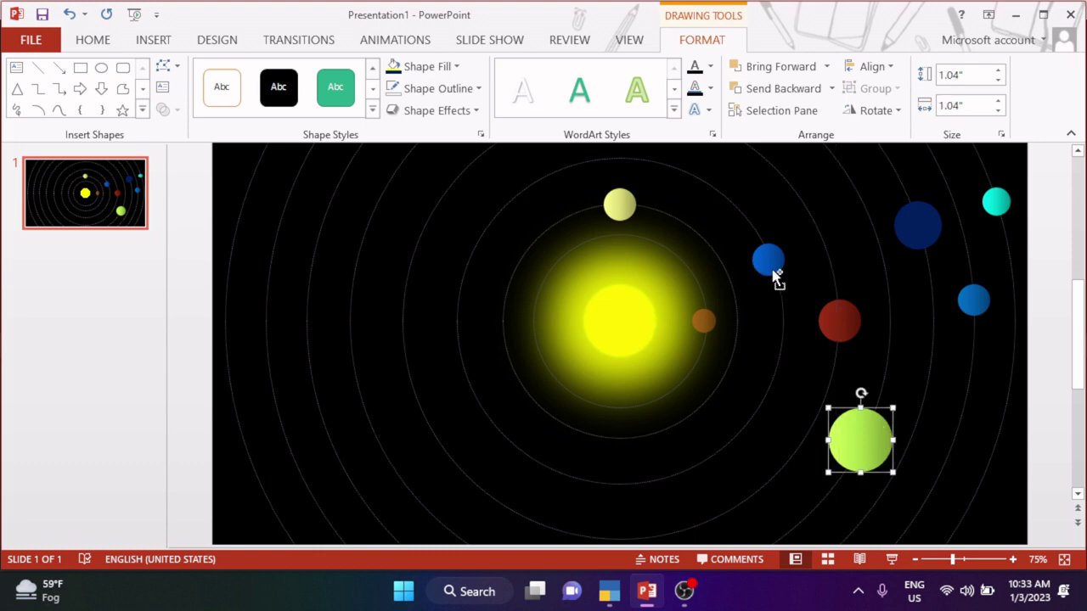
# Zoom in on the small blue planet and trace a continent on it with Freeform.
pyautogui.keyDown('ctrl'); pyautogui.scroll(3, 541, 263); pyautogui.keyUp('ctrl')
pyautogui.scroll(3, 518, 280)
pyautogui.click(565, 270)
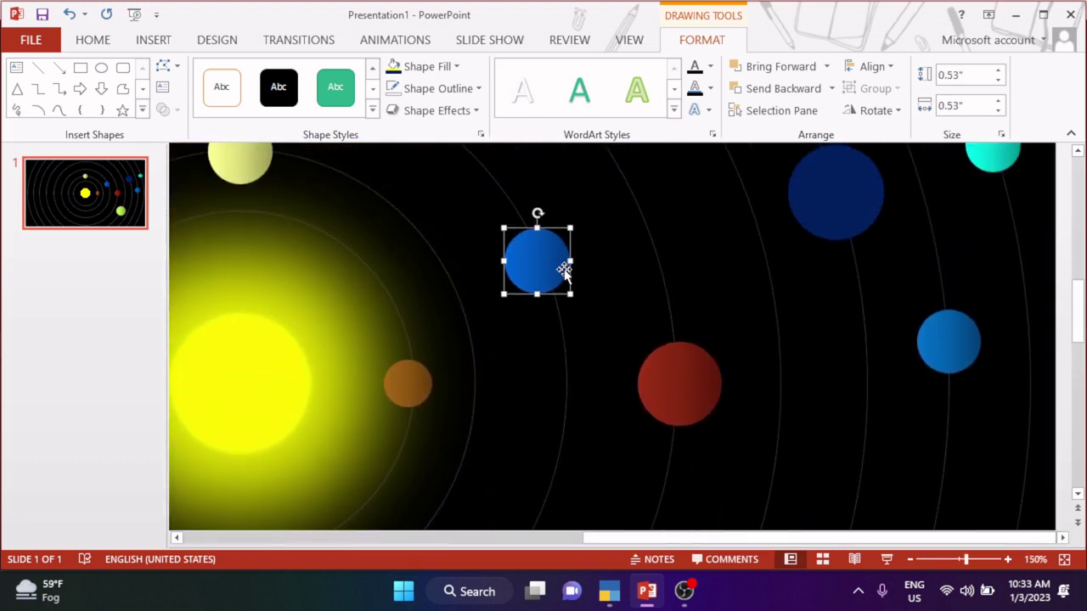
pyautogui.keyDown('ctrl'); pyautogui.scroll(5, 614, 329); pyautogui.keyUp('ctrl')
pyautogui.keyDown('ctrl'); pyautogui.scroll(3, 611, 327); pyautogui.keyUp('ctrl')
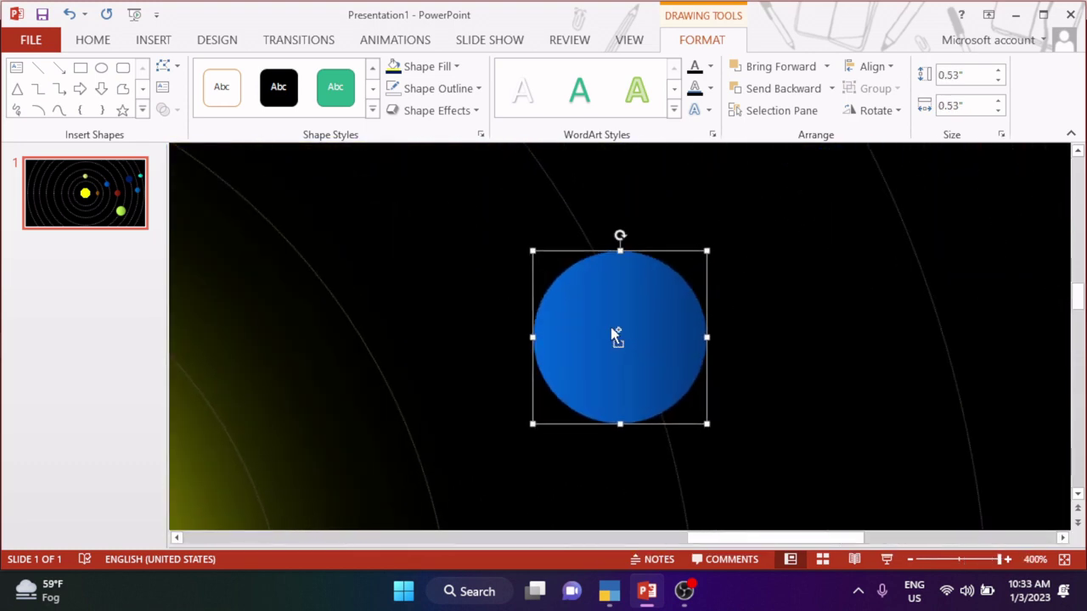
pyautogui.click(123, 88)
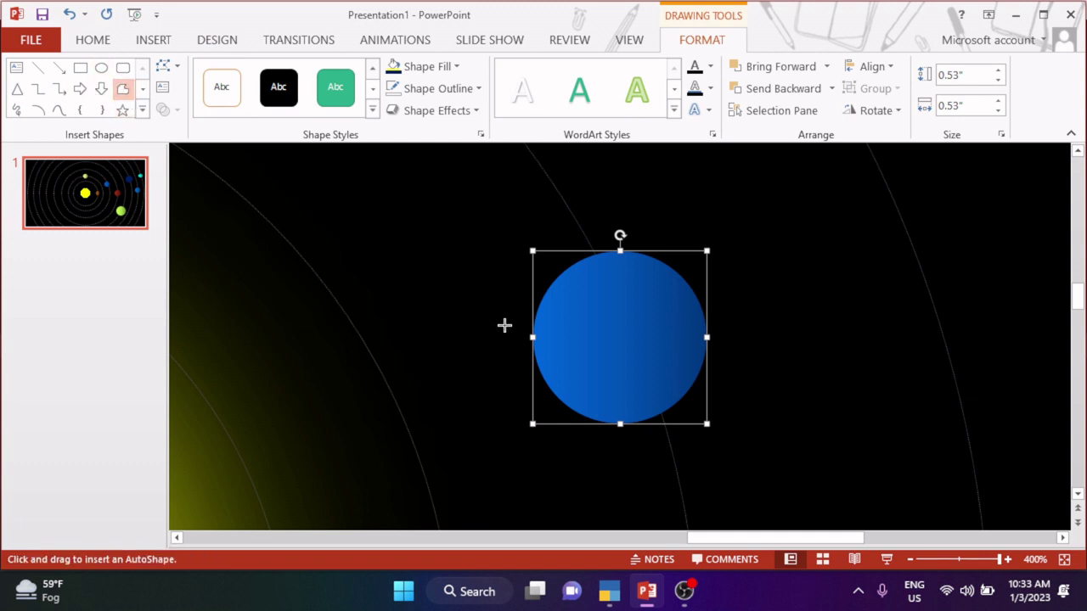
pyautogui.click(560, 281)
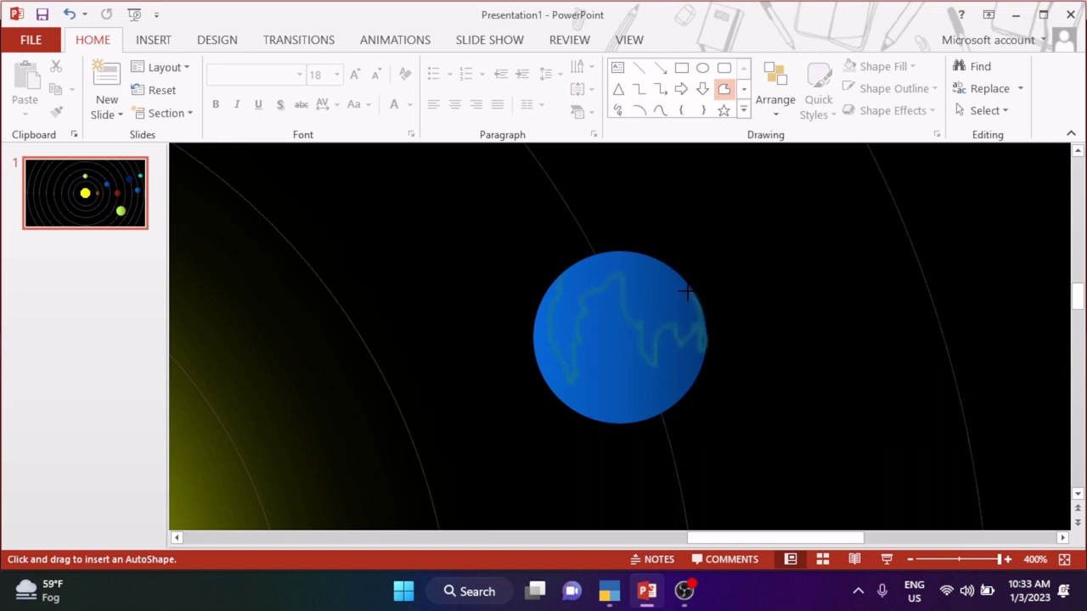
pyautogui.click(569, 282)
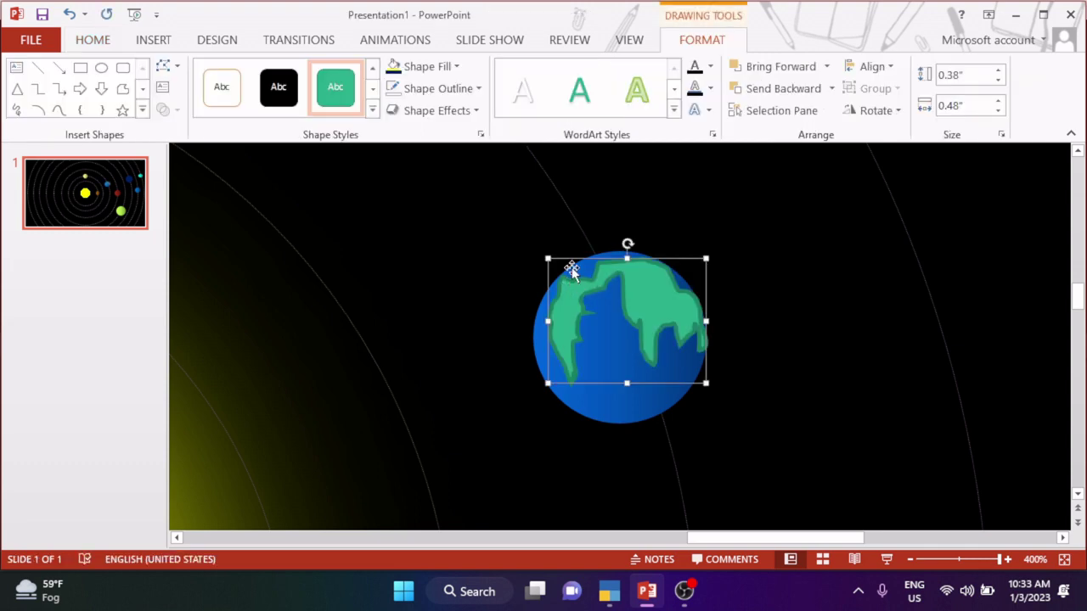
pyautogui.moveTo(571, 269); pyautogui.dragTo(571, 269)
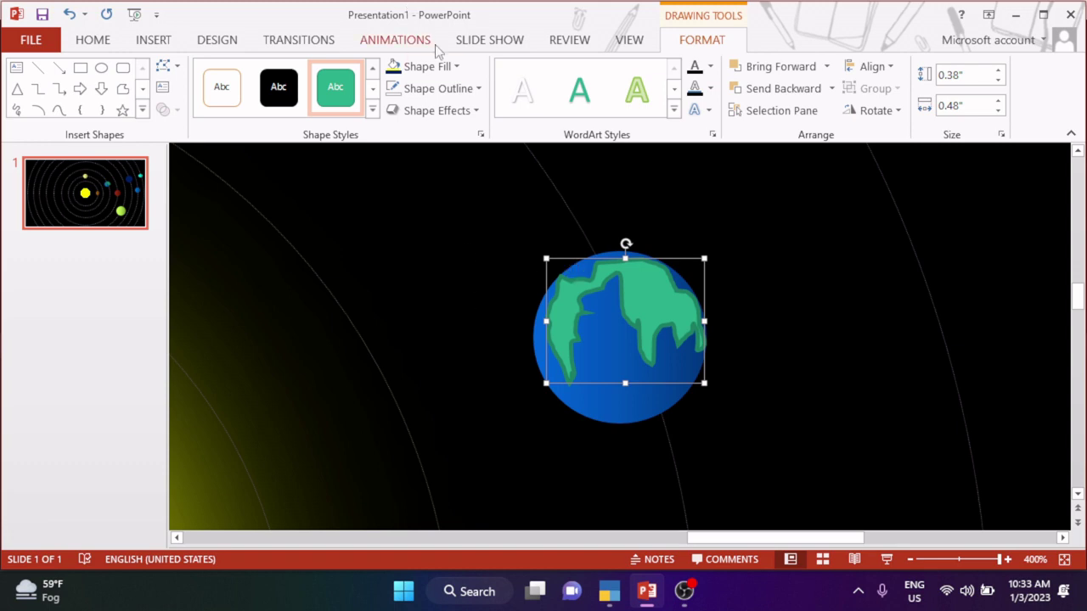
# Remove the continent's outline and fill it with a standard-palette green.
pyautogui.click(442, 88)
pyautogui.click(434, 293)
pyautogui.click(454, 67)
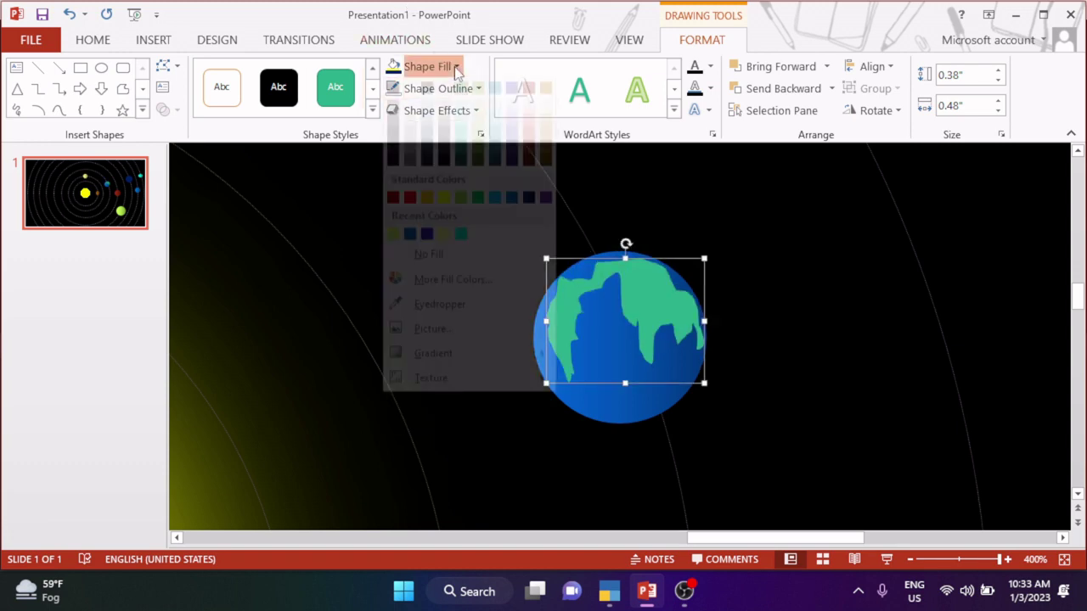
pyautogui.click(454, 296)
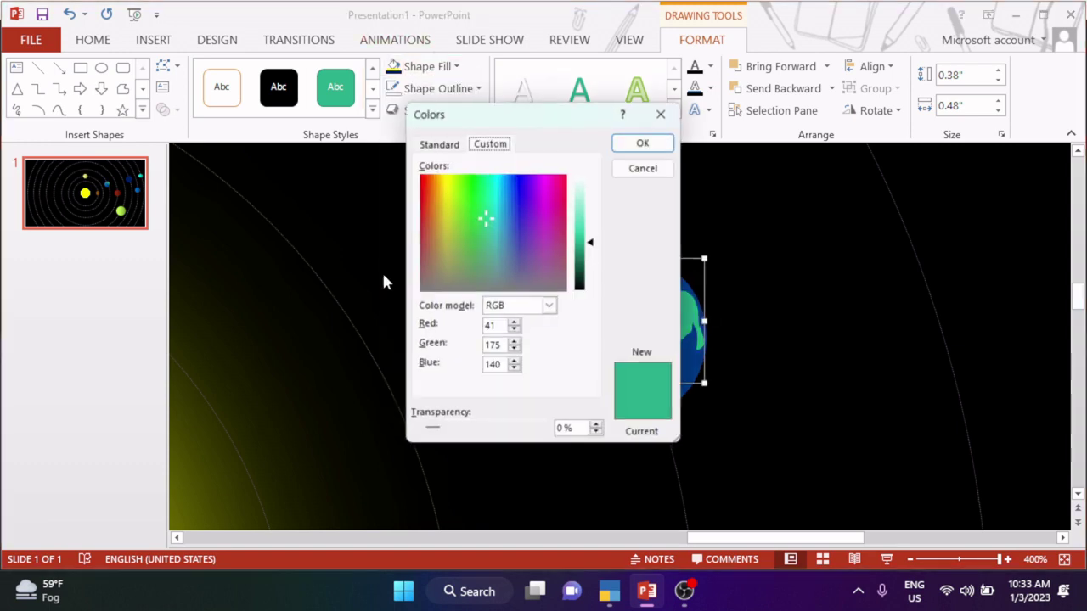
pyautogui.click(438, 144)
pyautogui.click(438, 244)
pyautogui.click(450, 244)
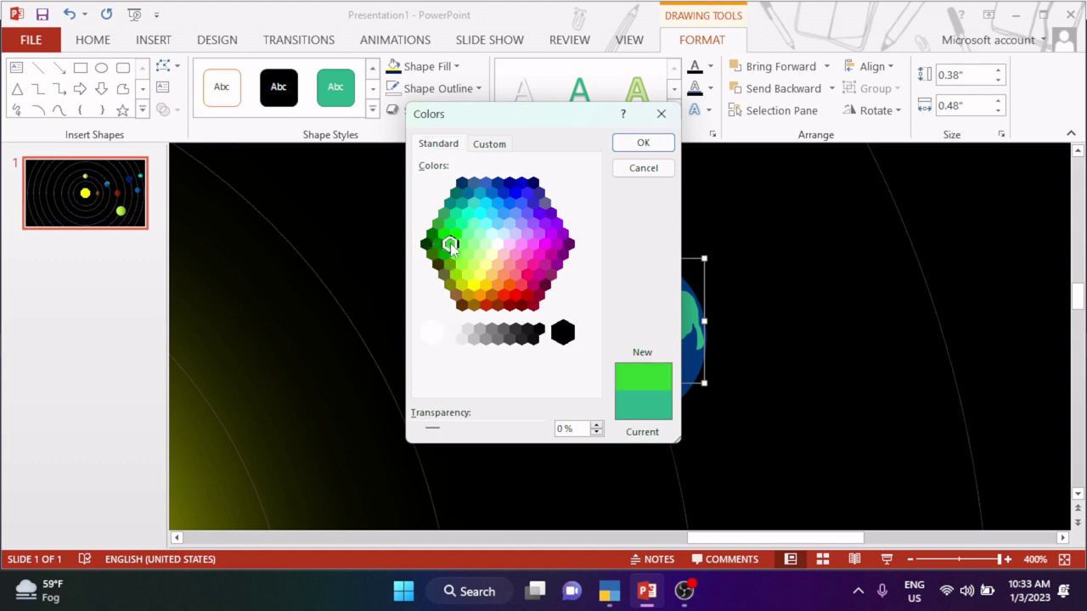
pyautogui.click(439, 244)
pyautogui.click(643, 143)
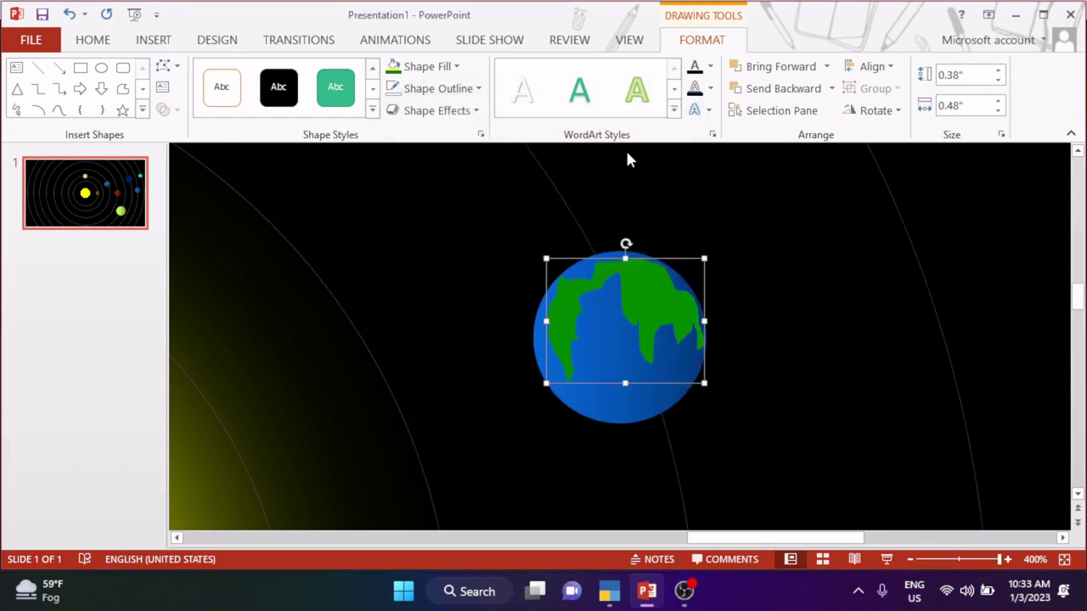
pyautogui.click(604, 396)
pyautogui.keyDown('ctrl'); pyautogui.scroll(-5, 605, 394); pyautogui.keyUp('ctrl')
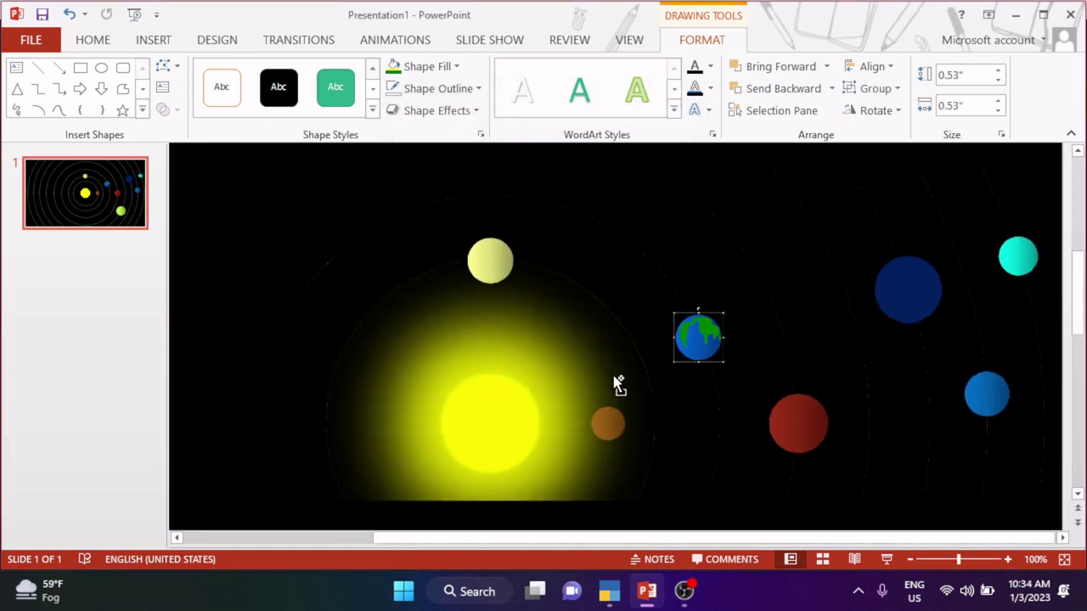
# Replace the lower-right planet's gradient with a light beige texture fill.
pyautogui.click(877, 396)
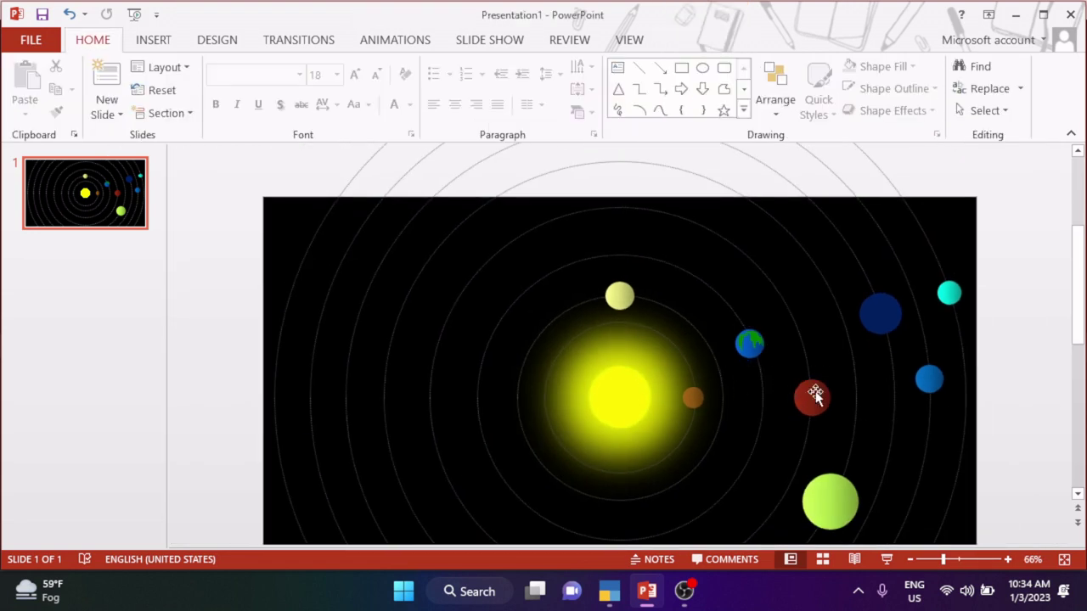
pyautogui.click(833, 503)
pyautogui.keyDown('ctrl'); pyautogui.scroll(5, 833, 504); pyautogui.keyUp('ctrl')
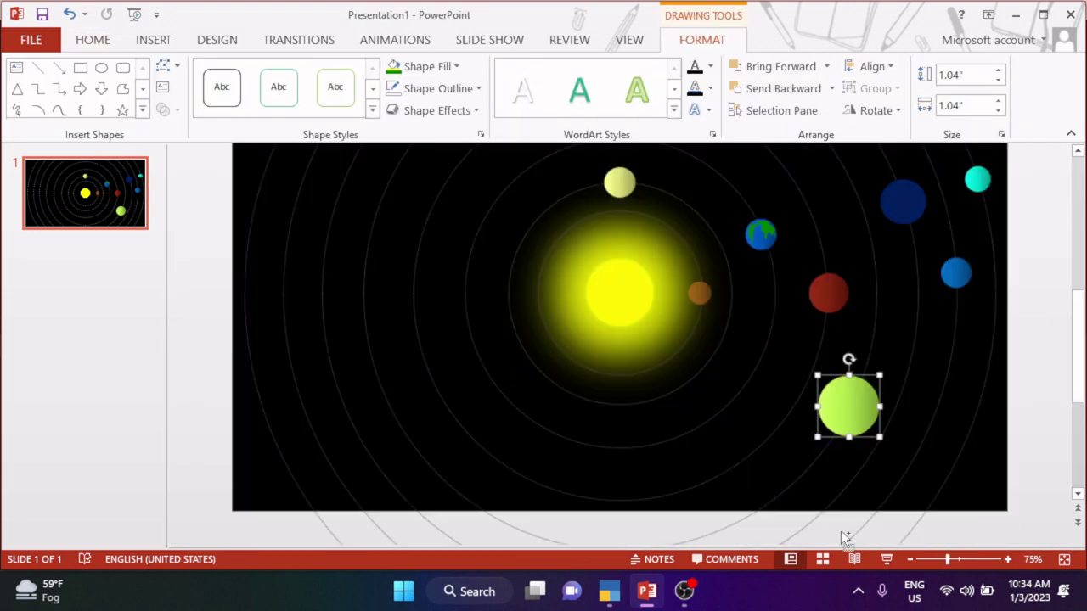
pyautogui.click(423, 67)
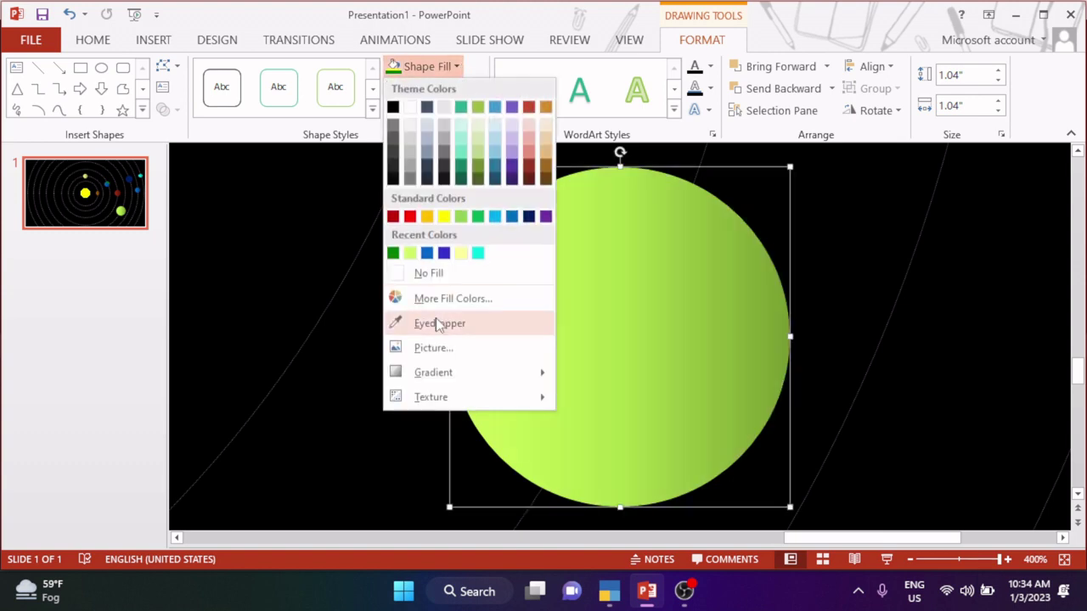
pyautogui.moveTo(433, 372)
pyautogui.click(627, 550)
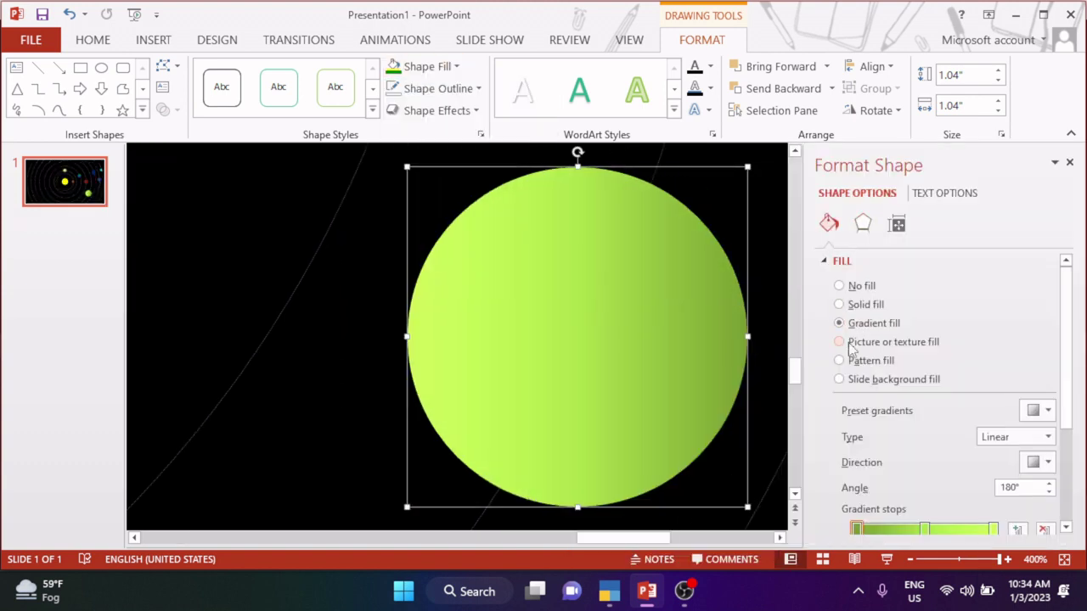
pyautogui.click(847, 346)
pyautogui.hotkey('ctrl', 'z')
pyautogui.click(845, 348)
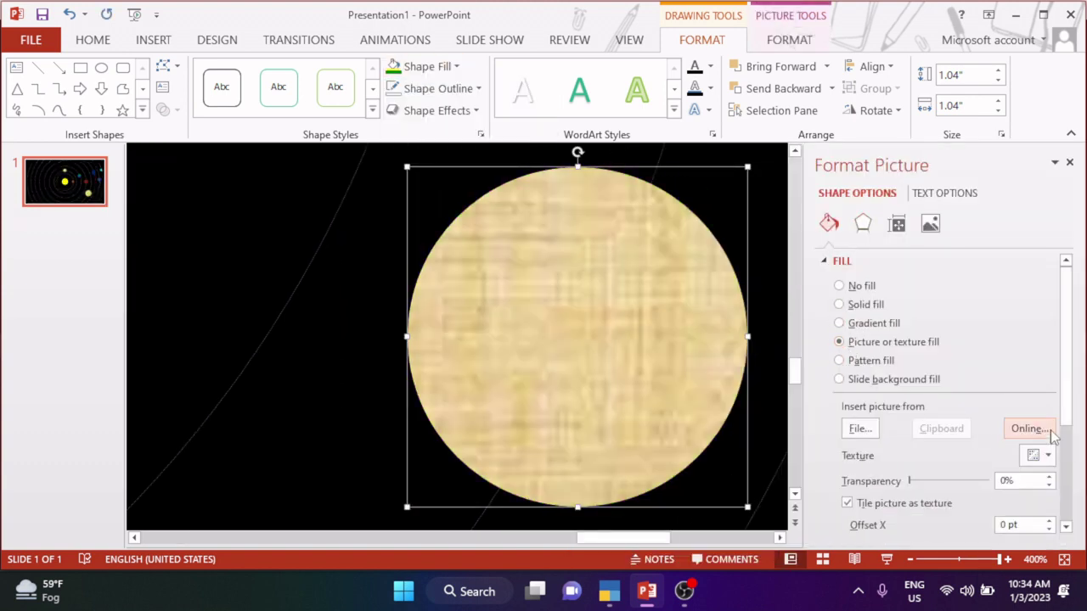
pyautogui.click(1038, 456)
pyautogui.scroll(-1, 811, 265)
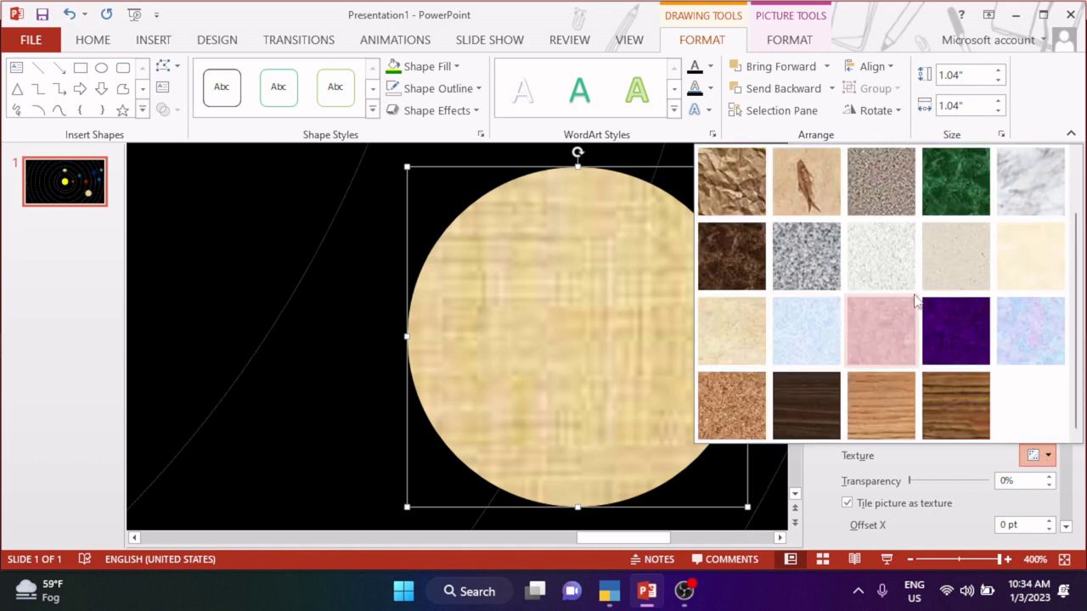
pyautogui.click(755, 335)
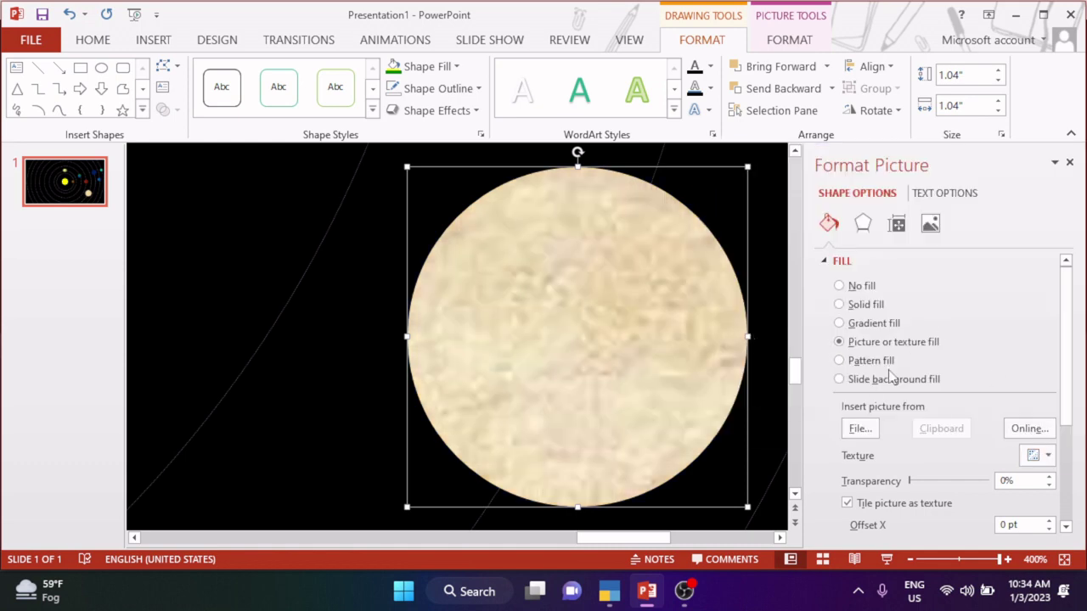
# Close the Format Picture pane, zoom out, and select the small dark blue planet.
pyautogui.click(1071, 163)
pyautogui.keyDown('ctrl'); pyautogui.scroll(-5, 772, 229); pyautogui.keyUp('ctrl')
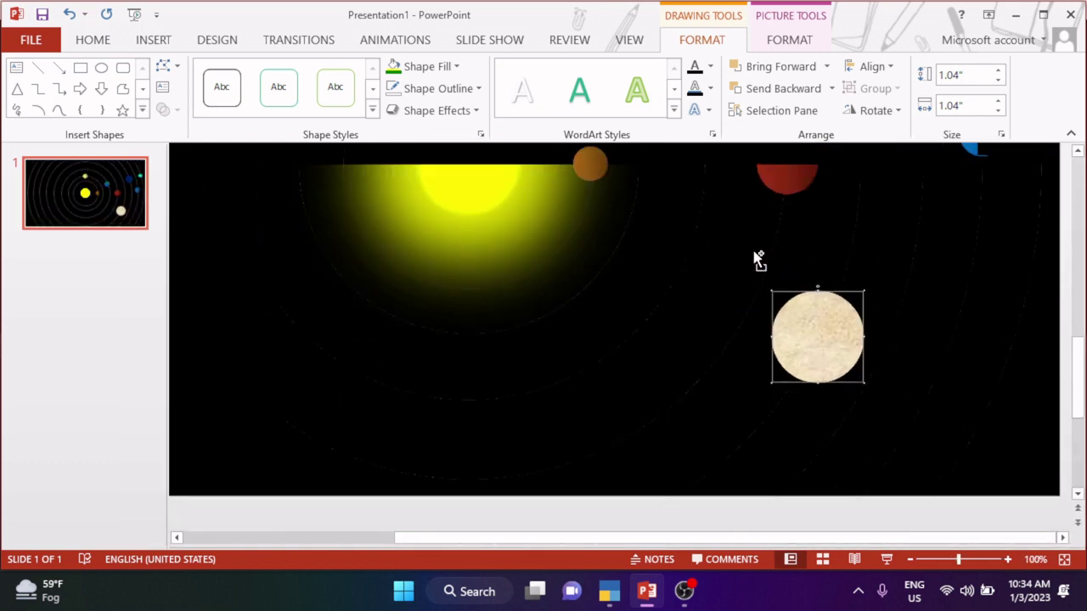
pyautogui.keyDown('ctrl'); pyautogui.scroll(-3, 757, 259); pyautogui.keyUp('ctrl')
pyautogui.keyDown('ctrl'); pyautogui.scroll(-1, 816, 254); pyautogui.keyUp('ctrl')
pyautogui.click(866, 164)
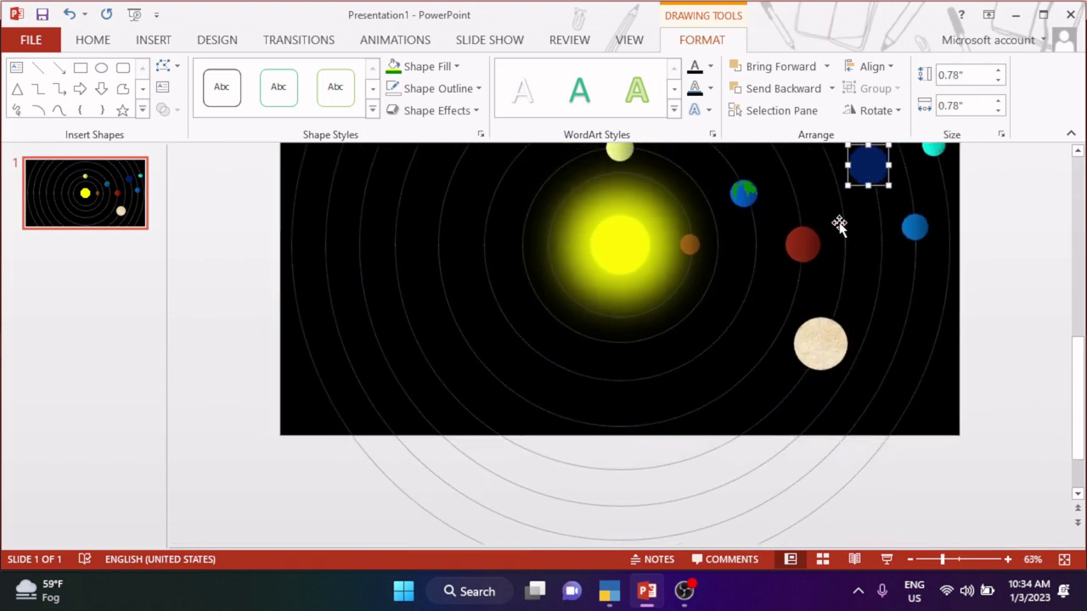
# Switch the small dark blue planet to a gradient fill using a light-blue preset.
pyautogui.click(455, 68)
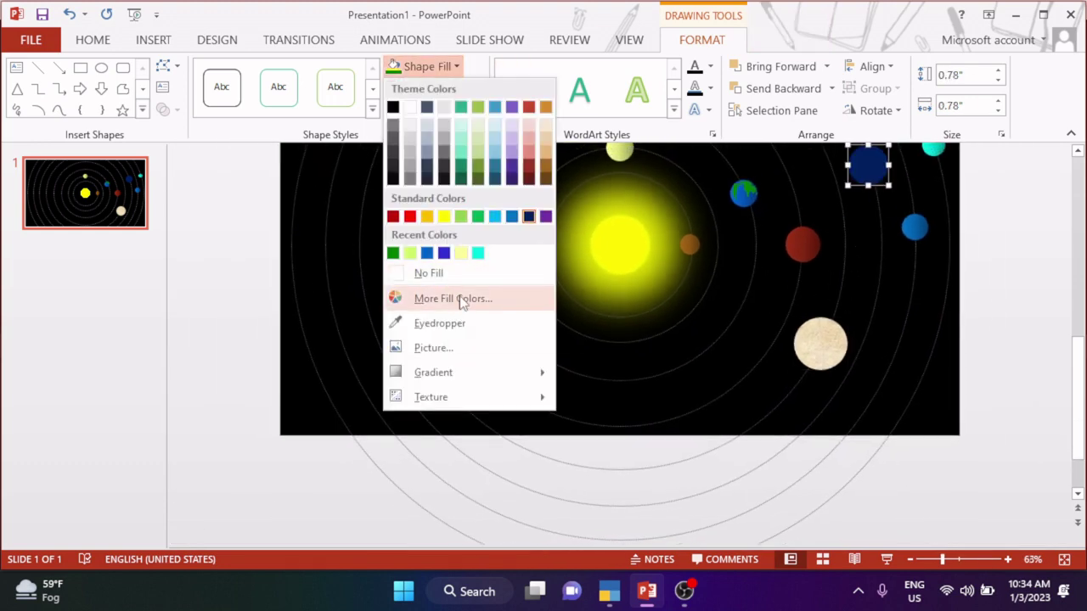
pyautogui.moveTo(458, 372)
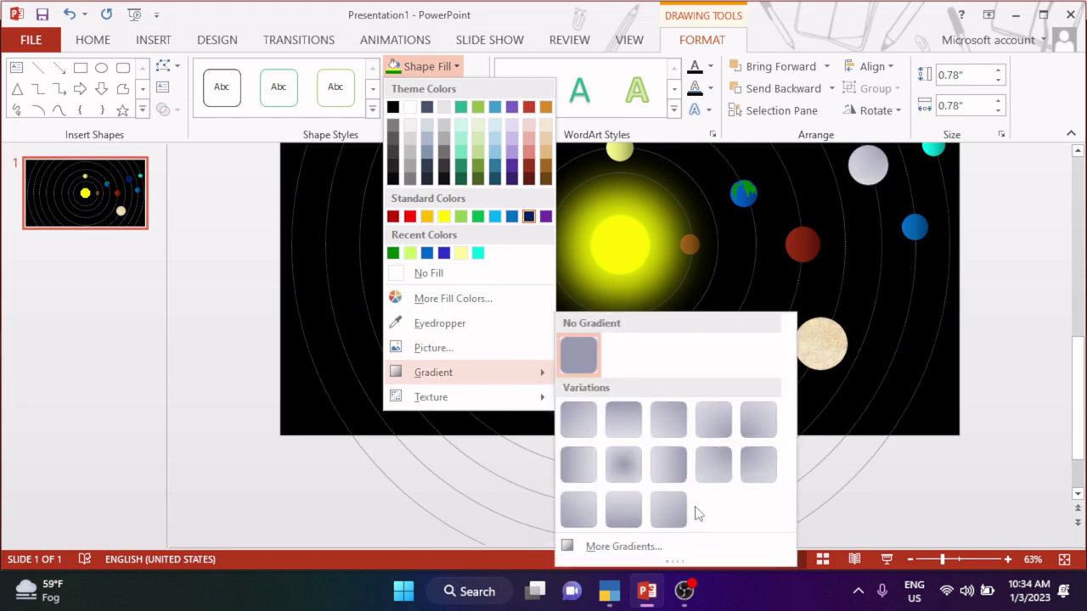
pyautogui.click(662, 546)
pyautogui.click(839, 323)
pyautogui.scroll(-2, 954, 448)
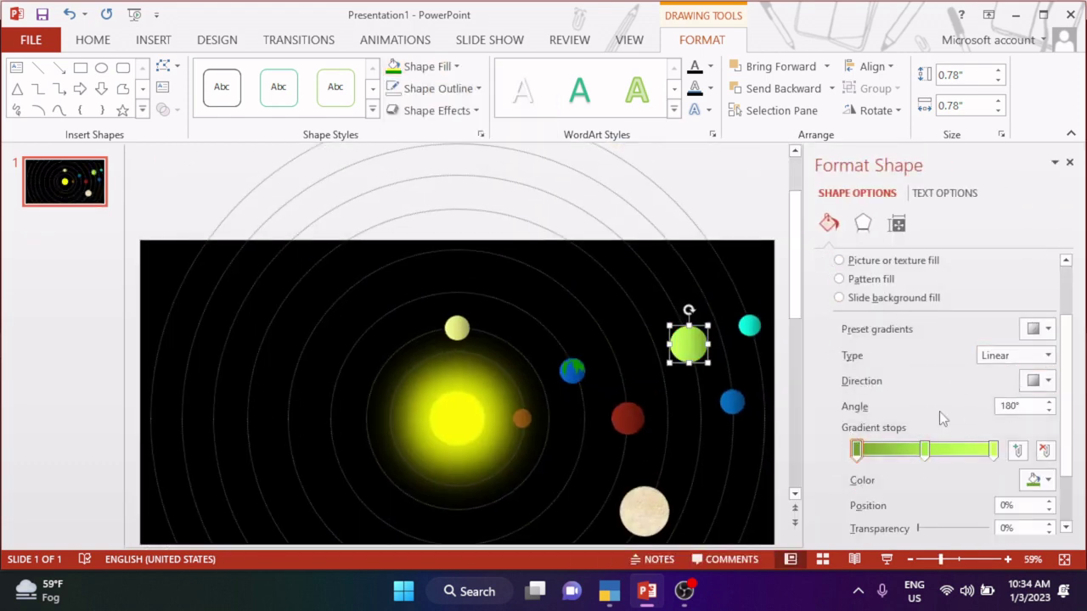
pyautogui.click(1037, 329)
pyautogui.click(950, 408)
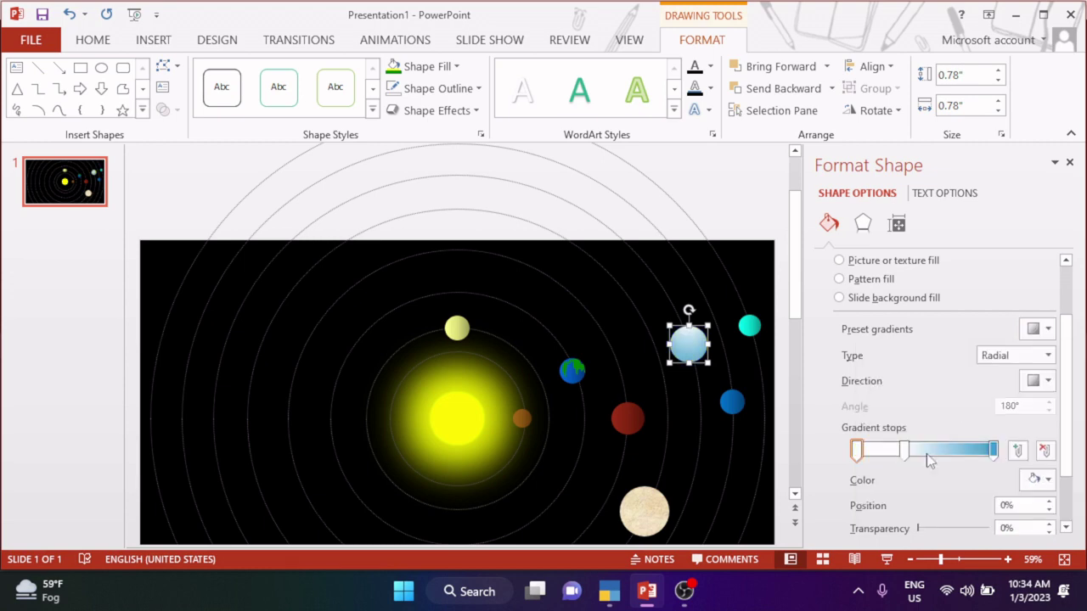
# Make the first gradient stop cyan and move the middle stop to about 51%.
pyautogui.moveTo(927, 452); pyautogui.dragTo(921, 454)
pyautogui.click(856, 450)
pyautogui.click(1038, 480)
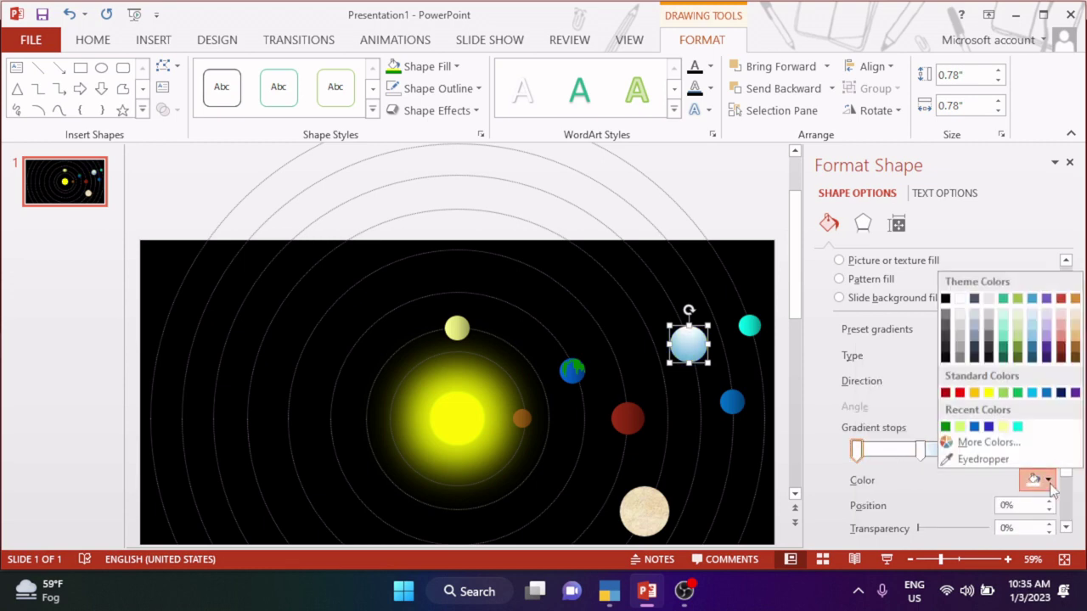
pyautogui.click(1020, 433)
pyautogui.moveTo(920, 450); pyautogui.dragTo(926, 450)
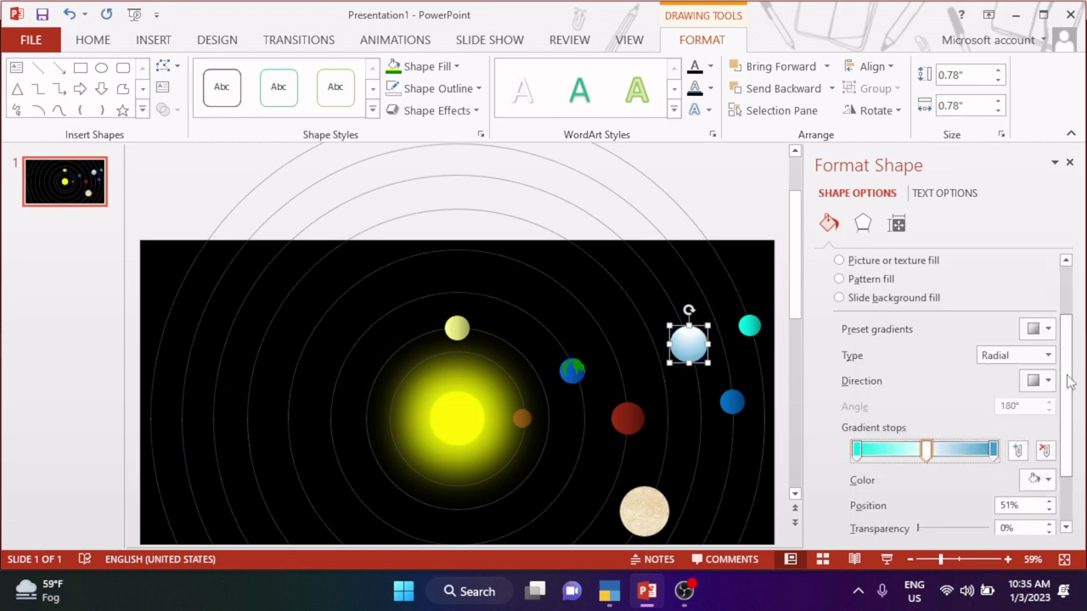
# Try Linear and Path gradient types, then settle on a Radial gradient.
pyautogui.click(1048, 355)
pyautogui.click(1020, 371)
pyautogui.click(1033, 379)
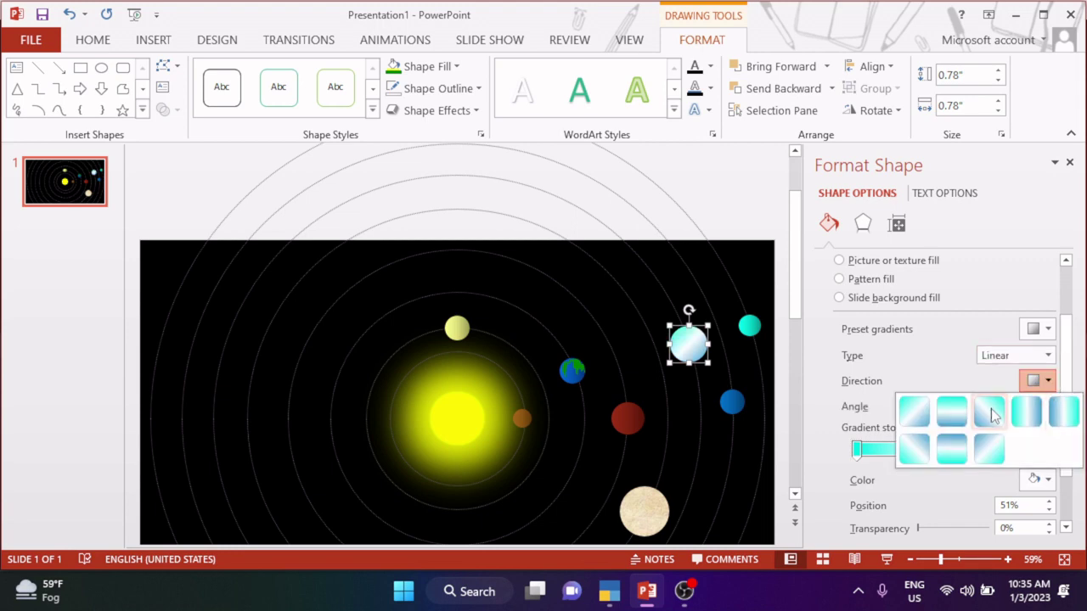
pyautogui.click(991, 413)
pyautogui.click(1049, 356)
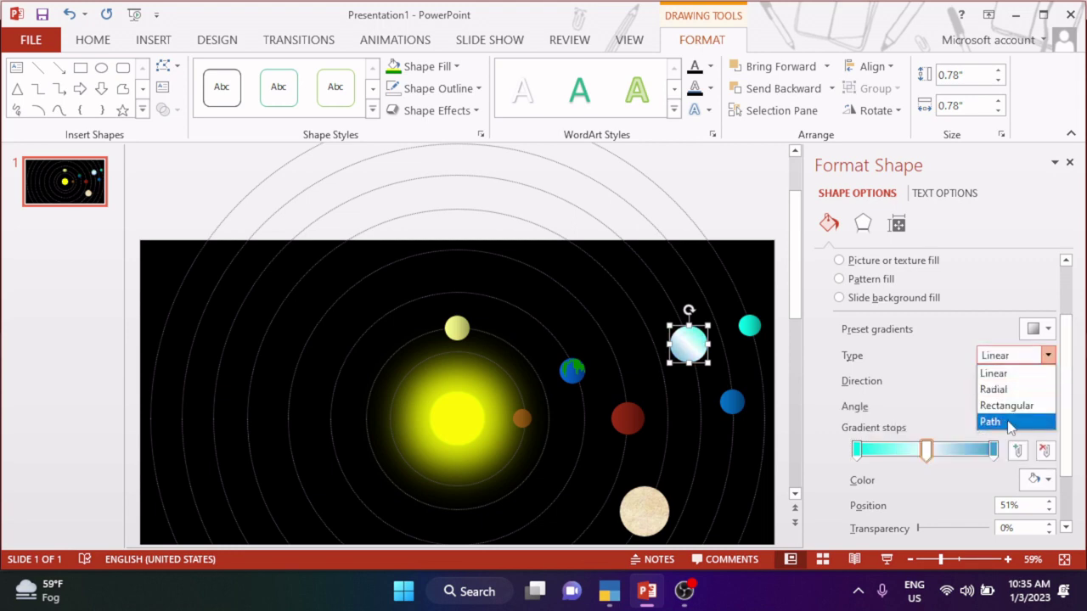
pyautogui.click(1010, 424)
pyautogui.click(1048, 355)
pyautogui.click(1011, 387)
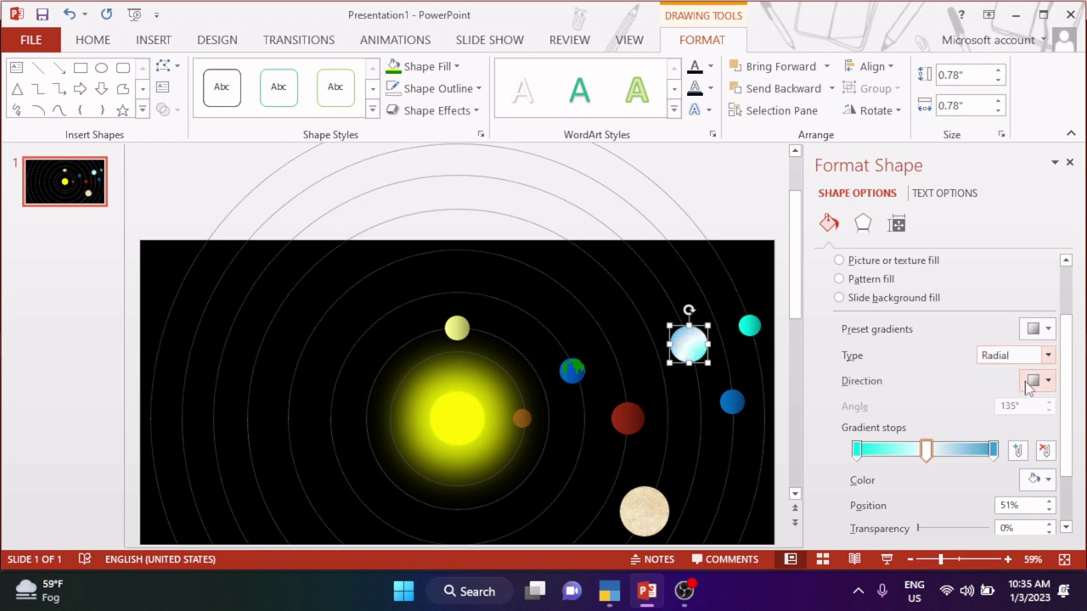
# Fade the last gradient stop to black, reposition the stops, and pick a radial highlight position.
pyautogui.moveTo(926, 450); pyautogui.dragTo(933, 450)
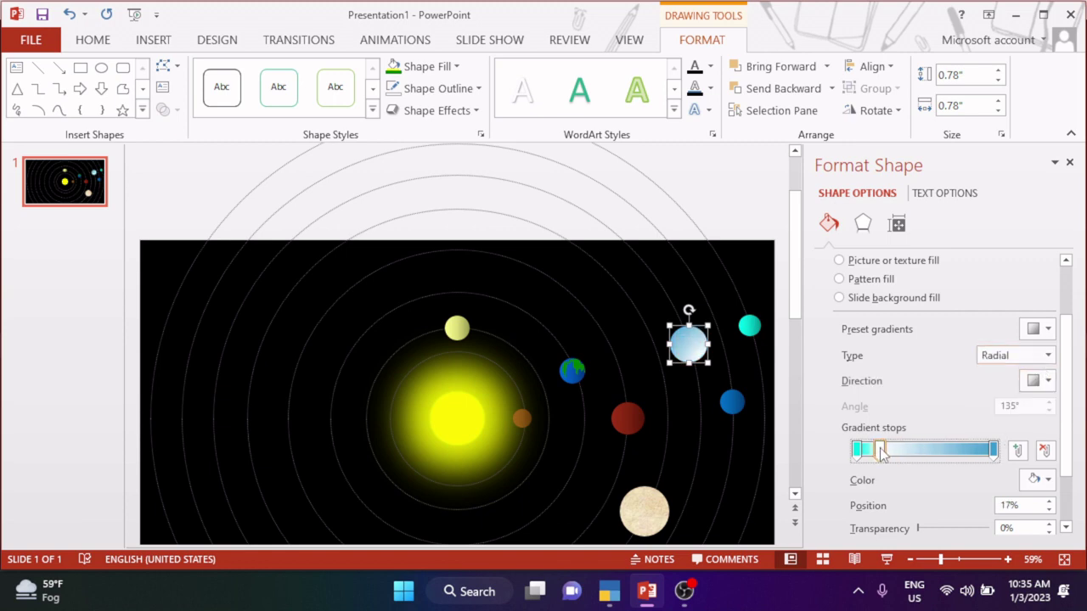
pyautogui.click(993, 450)
pyautogui.click(1050, 480)
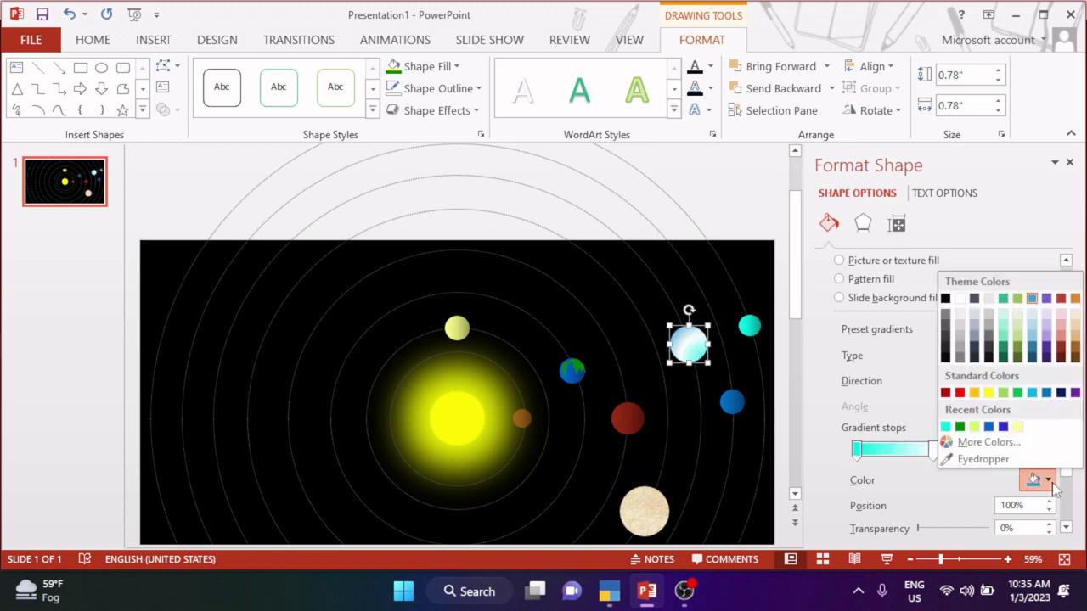
pyautogui.click(944, 298)
pyautogui.moveTo(934, 449); pyautogui.dragTo(944, 449)
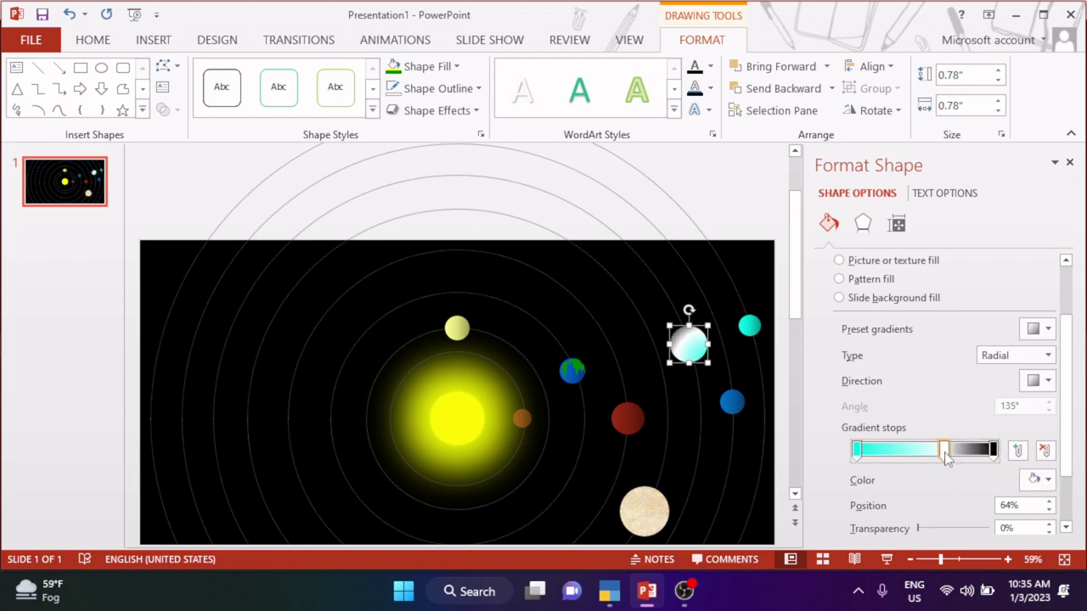
pyautogui.moveTo(856, 449); pyautogui.dragTo(865, 449)
pyautogui.click(1052, 382)
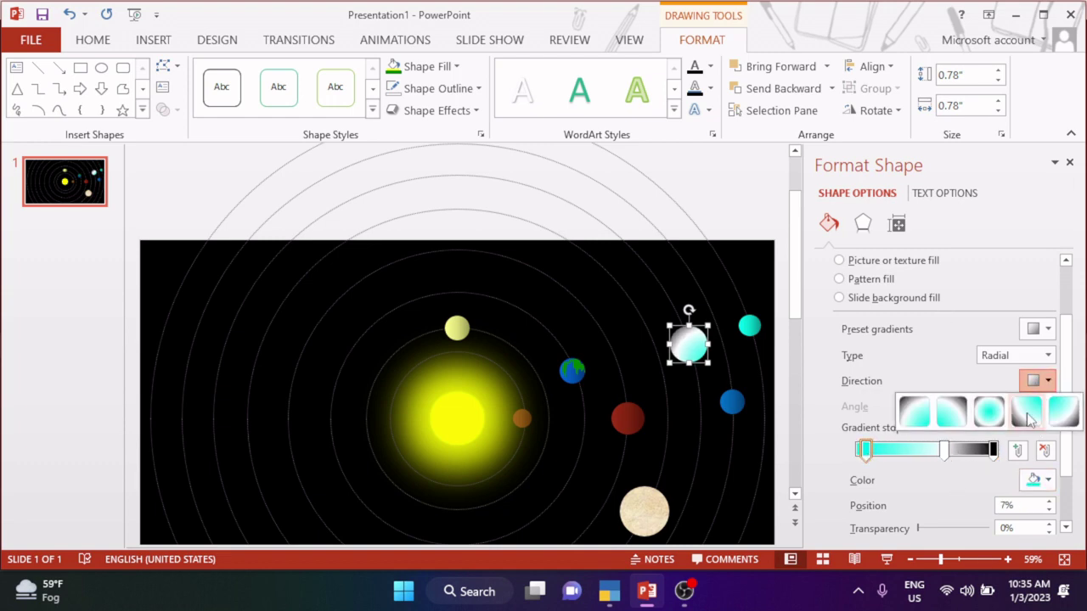
pyautogui.click(1061, 412)
pyautogui.moveTo(945, 449); pyautogui.dragTo(952, 449)
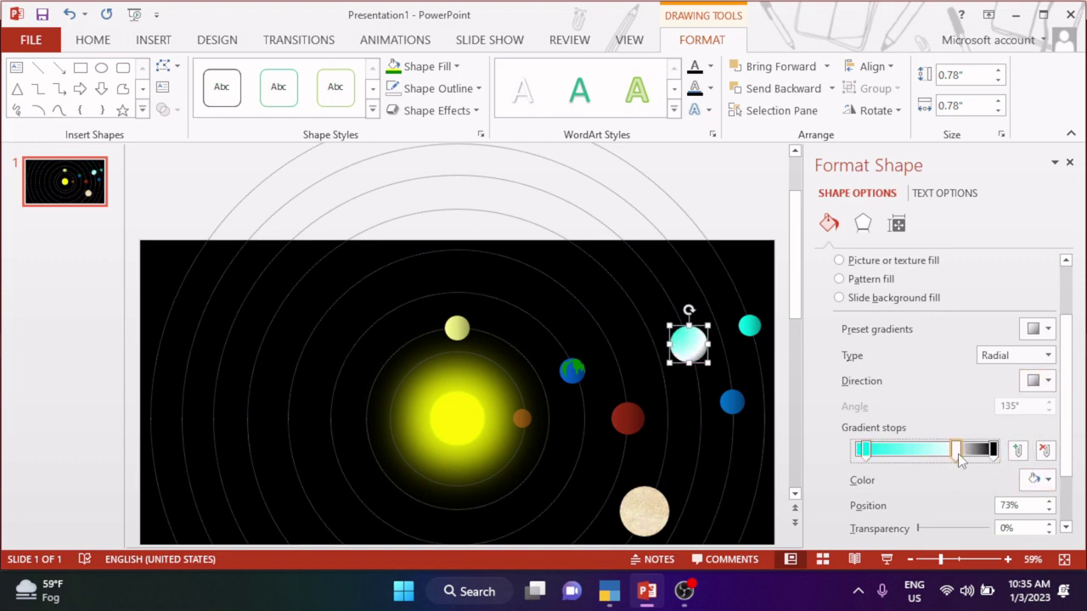
pyautogui.moveTo(864, 449)
pyautogui.mouseDown()
pyautogui.moveTo(918, 449)
pyautogui.moveTo(859, 463)
pyautogui.mouseUp()
# Make the first stop blue, add a stop at 11%, and close the Format Shape pane.
pyautogui.click(919, 452)
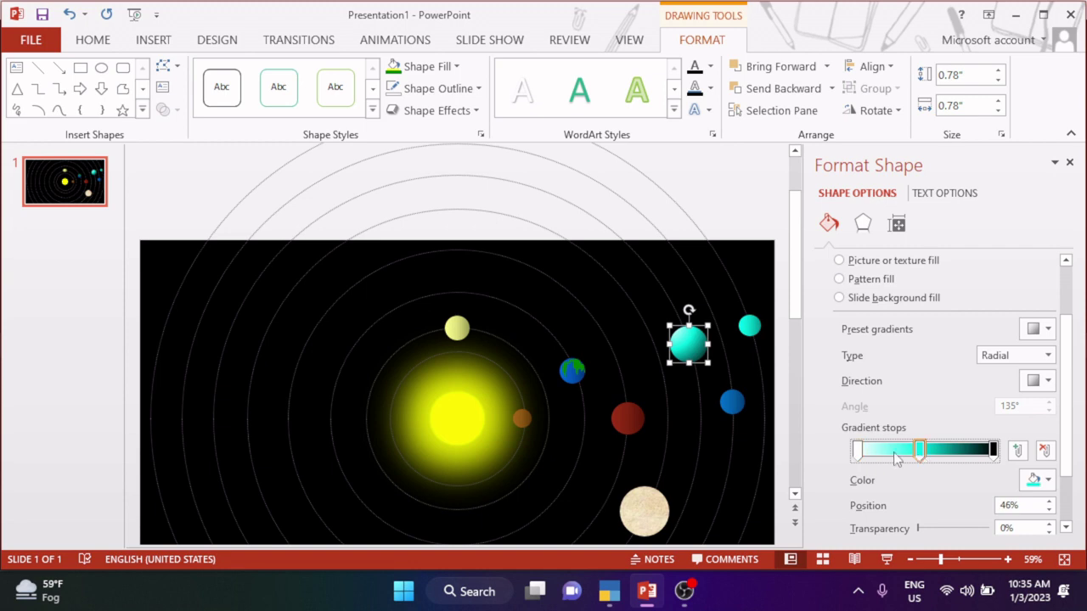
pyautogui.click(857, 450)
pyautogui.click(1037, 480)
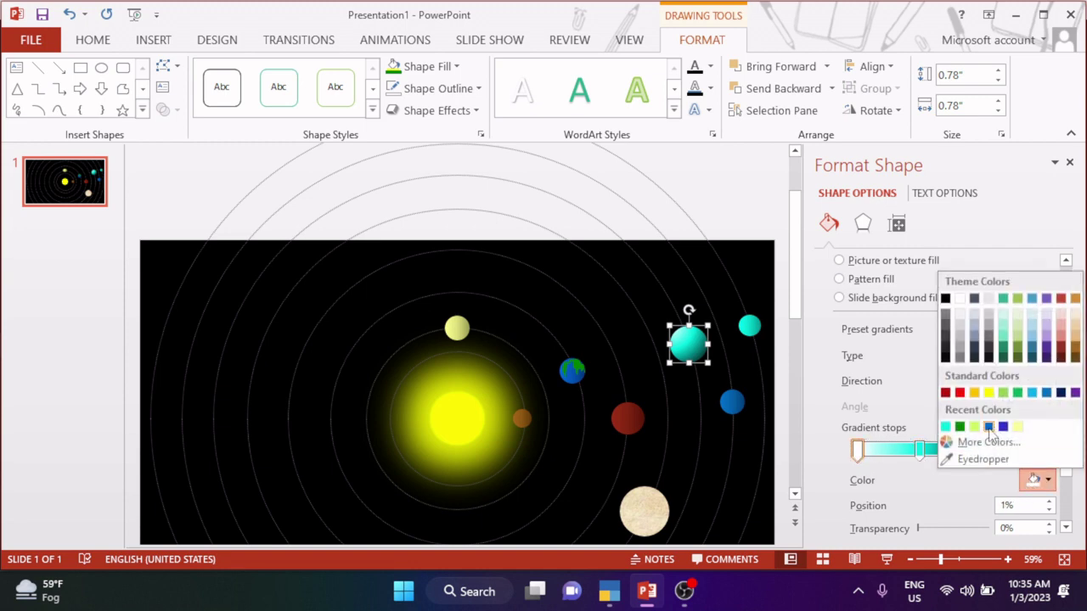
pyautogui.click(989, 428)
pyautogui.moveTo(919, 451); pyautogui.dragTo(929, 452)
pyautogui.click(872, 452)
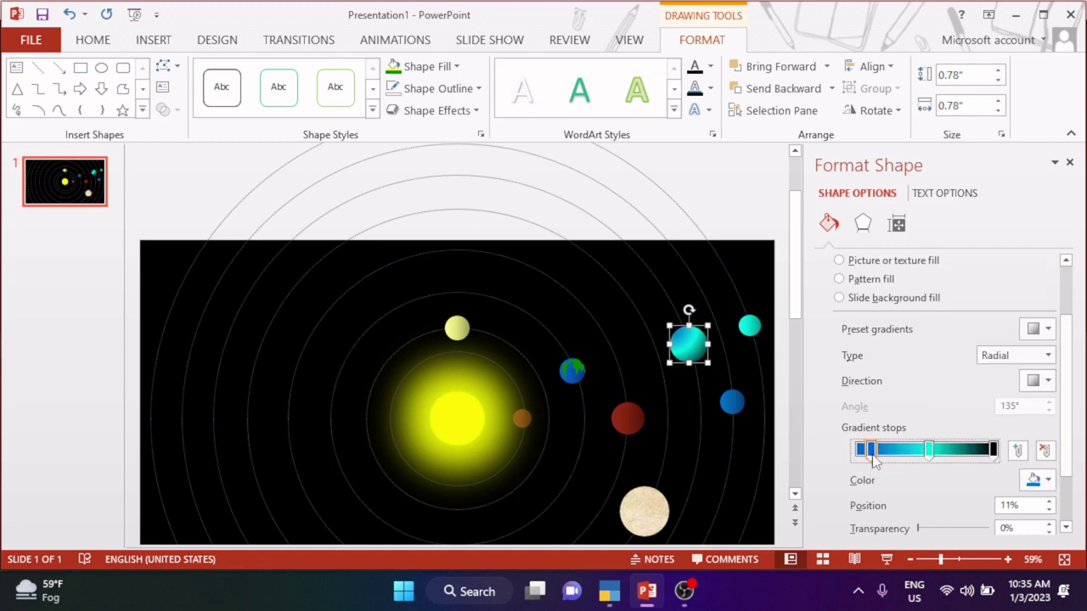
pyautogui.click(929, 450)
pyautogui.click(1038, 380)
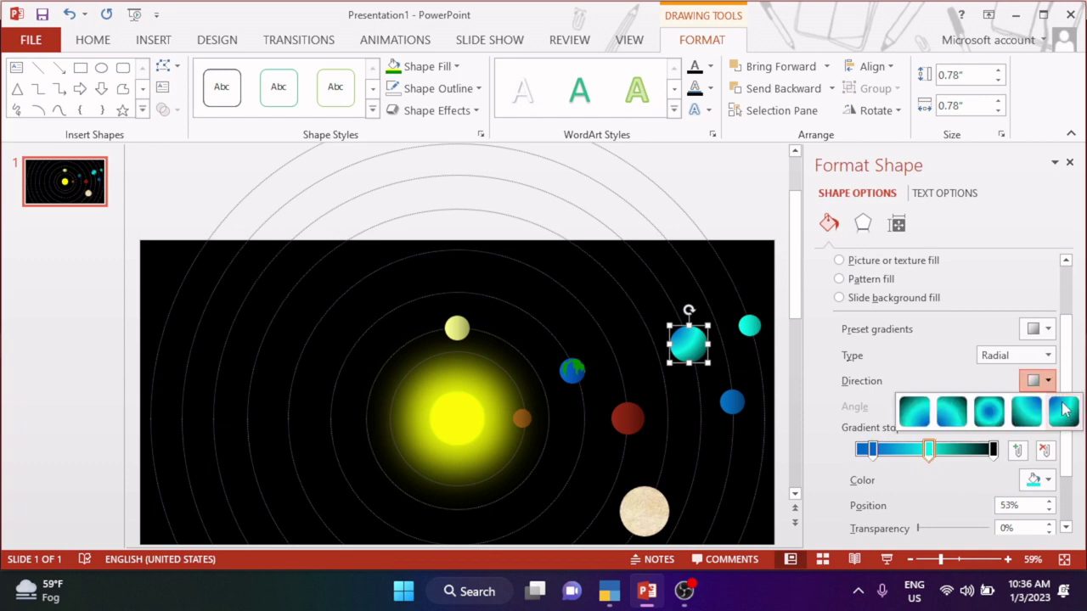
pyautogui.click(956, 410)
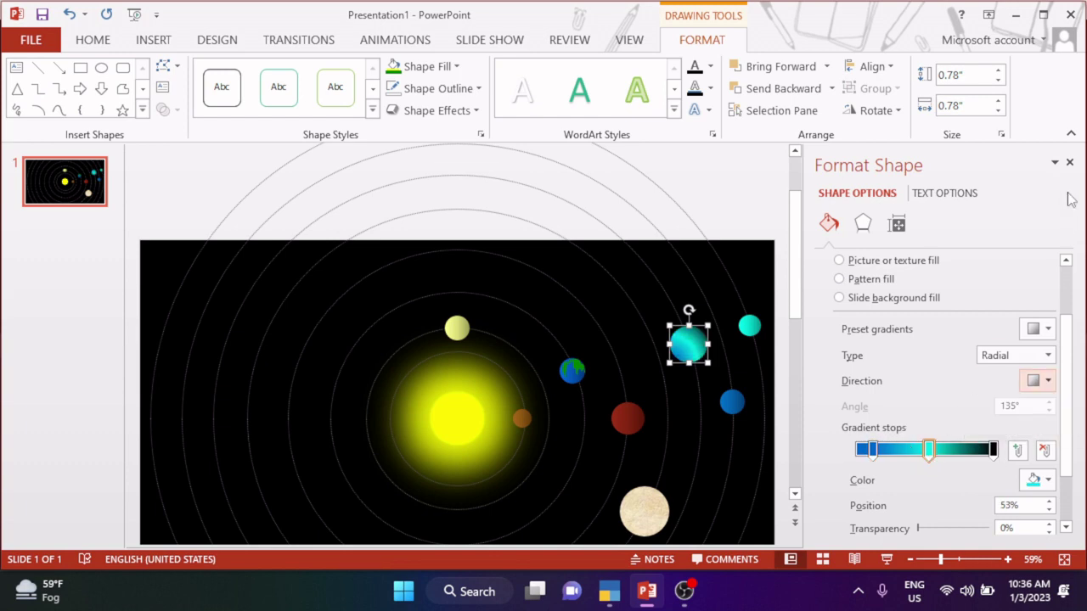
pyautogui.click(1069, 163)
pyautogui.click(1008, 358)
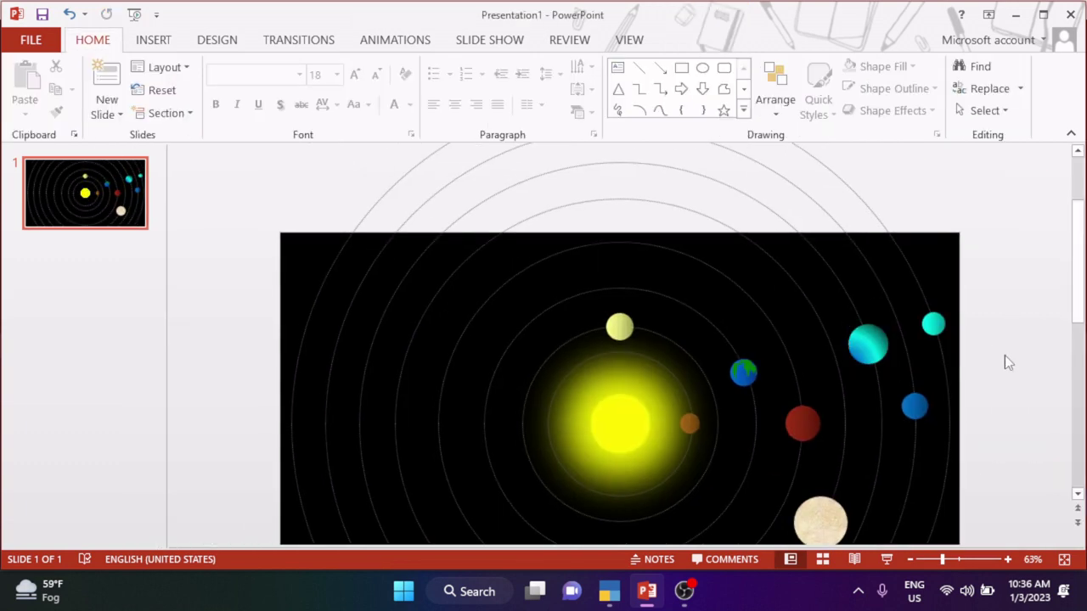
# Zoom in on the beige planet and draw a curve from its left, across its lower face, past its right side.
pyautogui.scroll(-5, 815, 450)
pyautogui.keyDown('ctrl'); pyautogui.scroll(3, 816, 451); pyautogui.keyUp('ctrl')
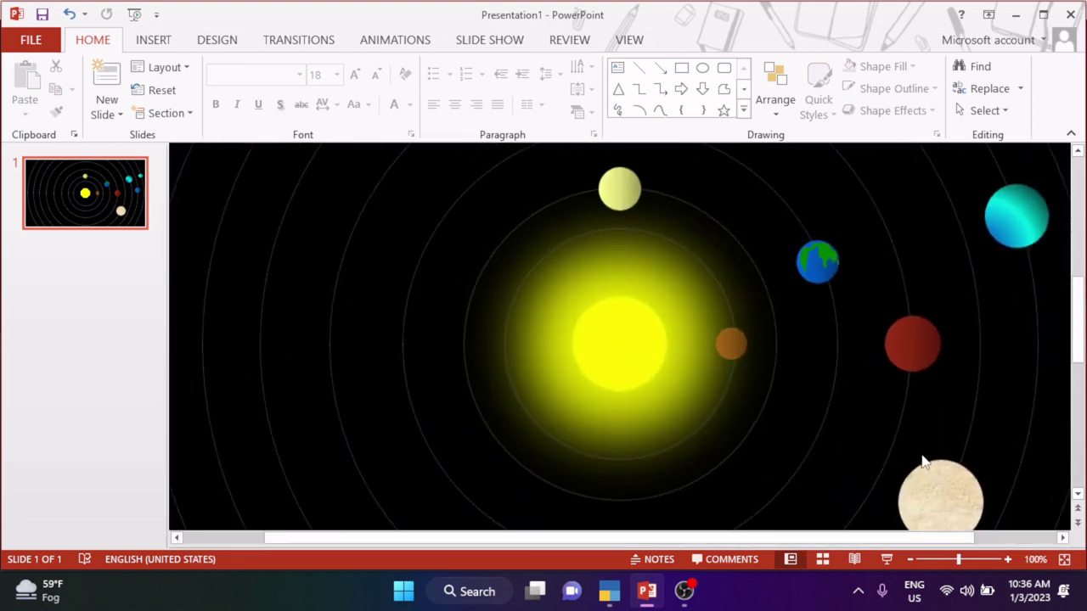
pyautogui.keyDown('ctrl'); pyautogui.scroll(2, 866, 476); pyautogui.keyUp('ctrl')
pyautogui.keyDown('ctrl'); pyautogui.scroll(2, 875, 451); pyautogui.keyUp('ctrl')
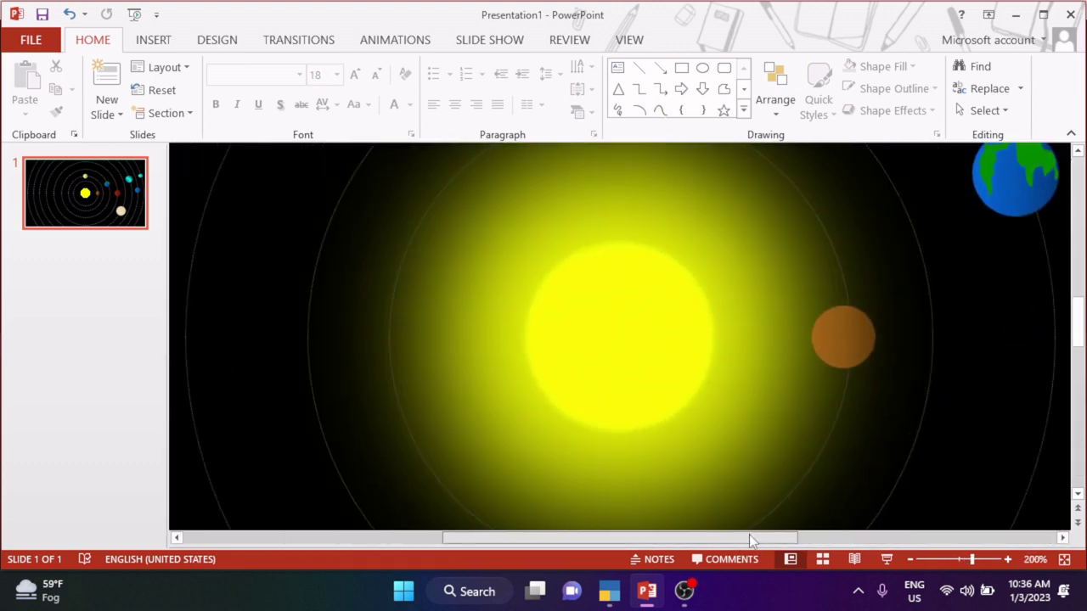
pyautogui.hscroll(5, 946, 500)
pyautogui.scroll(-3, 692, 493)
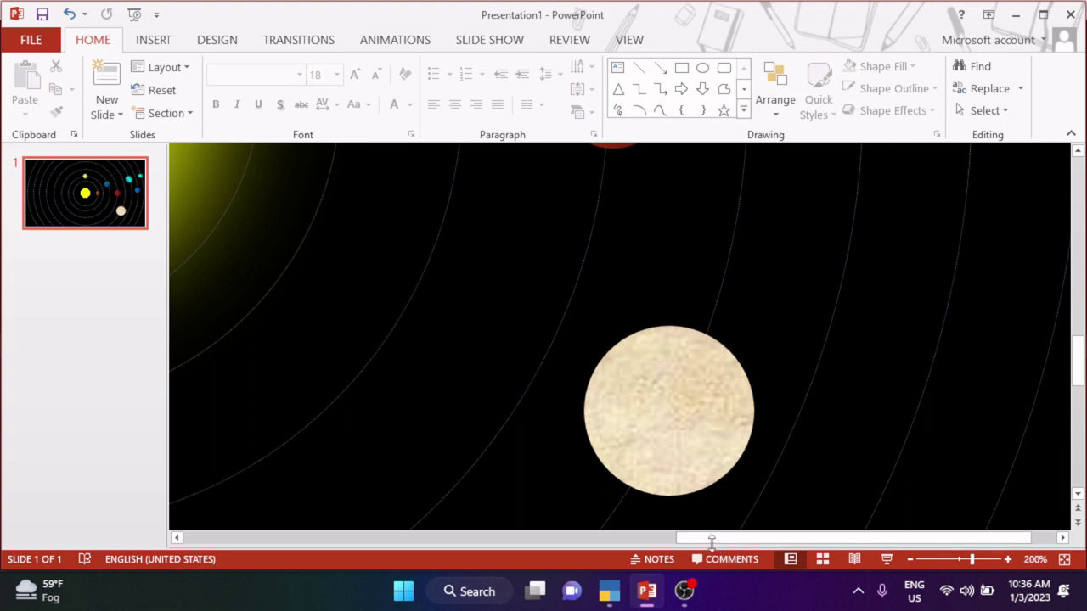
pyautogui.moveTo(711, 537); pyautogui.dragTo(700, 538)
pyautogui.scroll(-2, 724, 360)
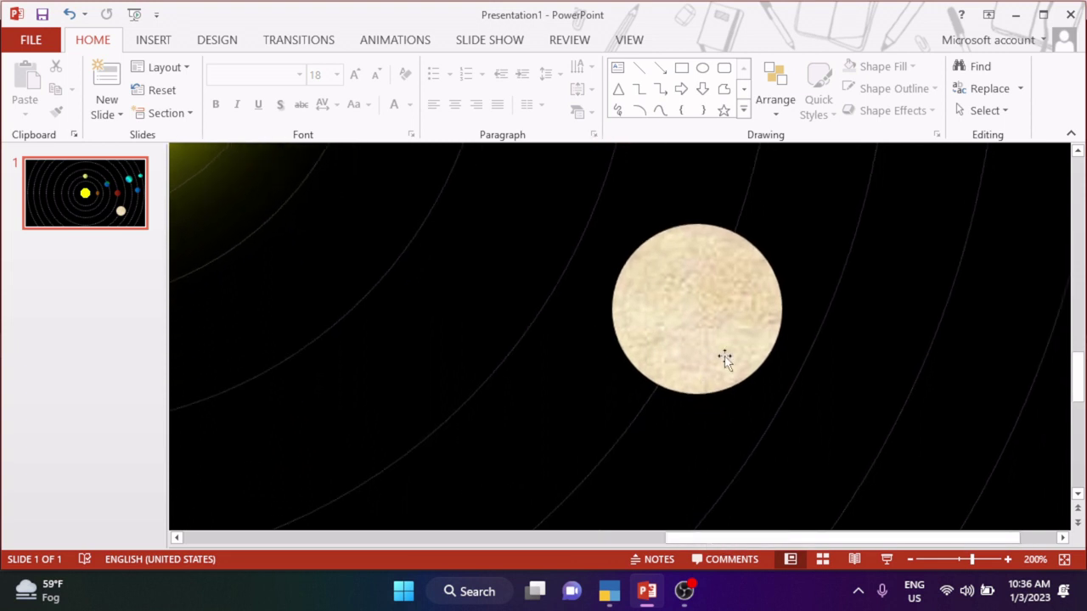
pyautogui.click(660, 113)
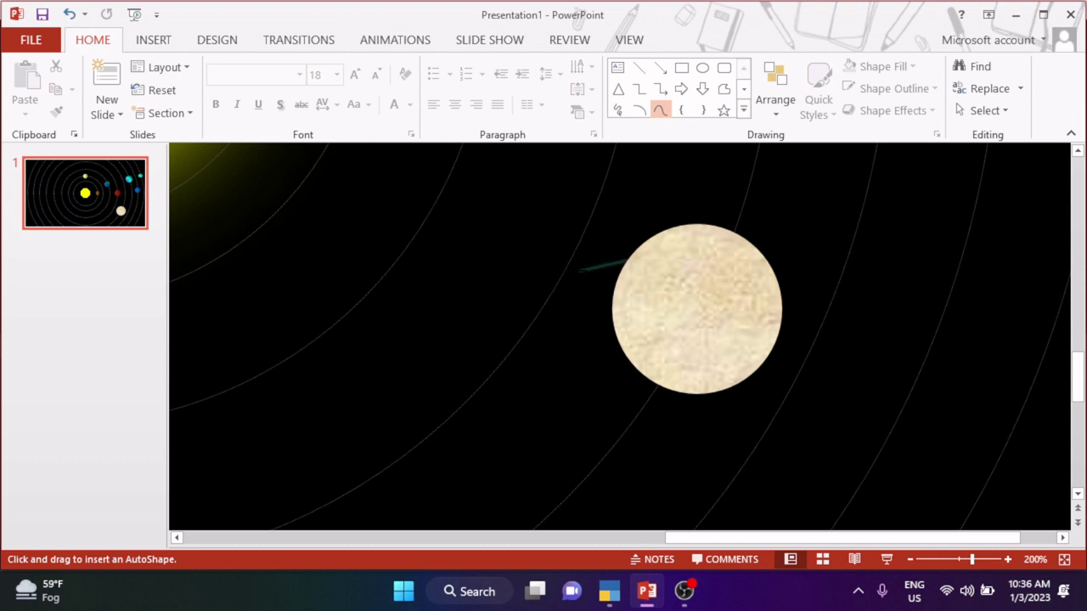
pyautogui.click(579, 270)
pyautogui.click(557, 303)
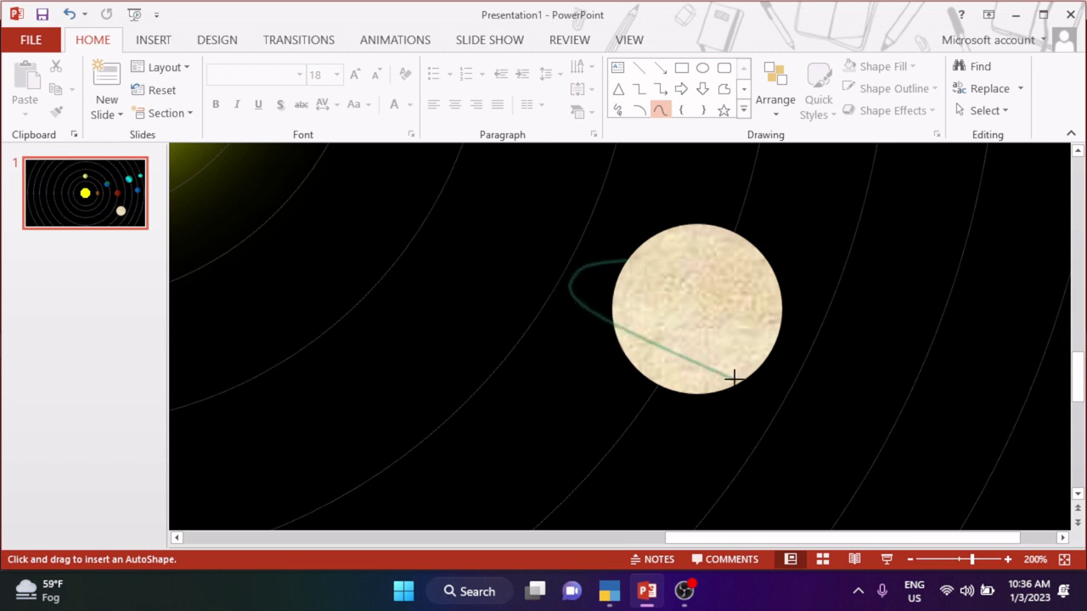
pyautogui.click(813, 393)
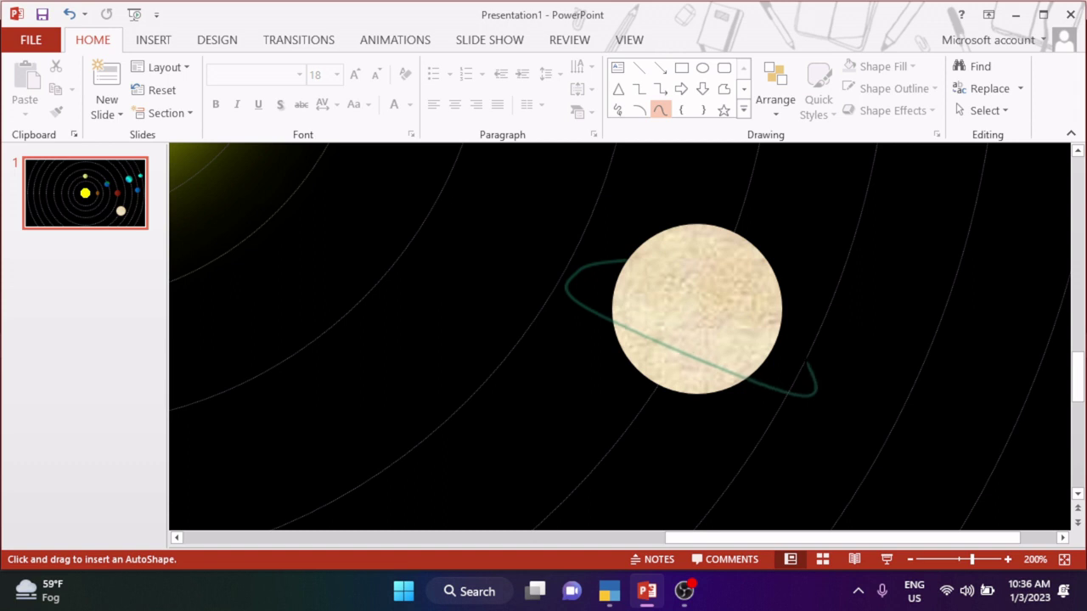
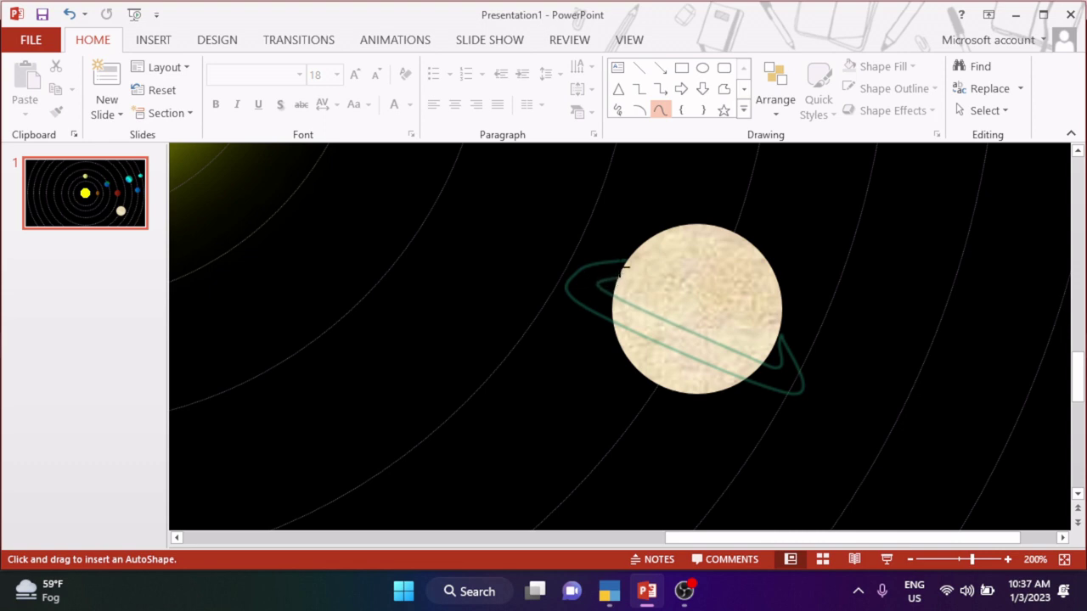
# Close the drawn curve into a ring, nudge it left, and remove its outline.
pyautogui.click(623, 269)
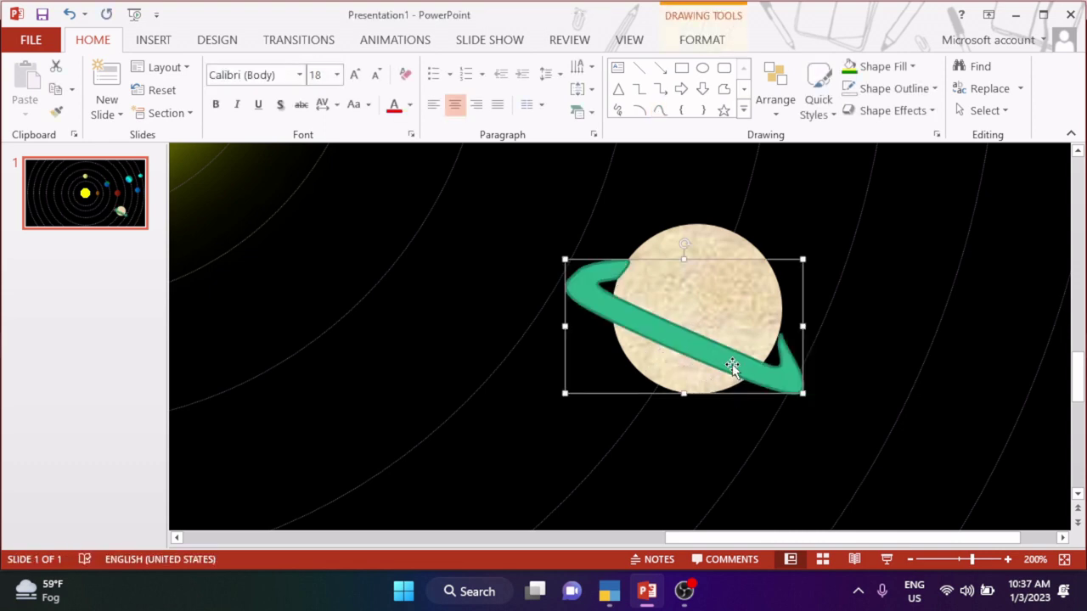
pyautogui.hotkey('ctrl', 'Left')
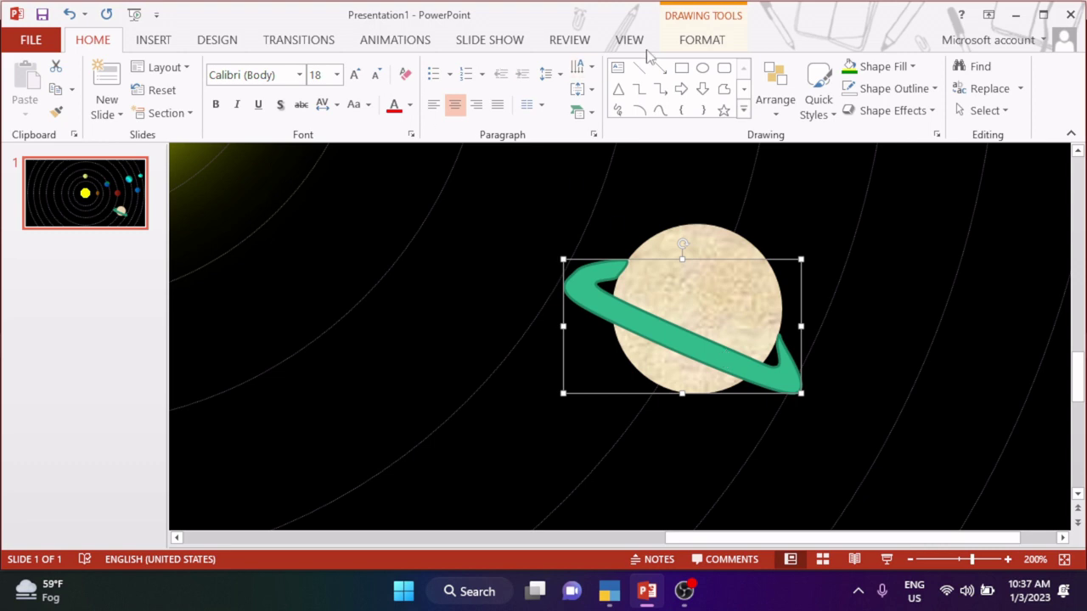
pyautogui.click(700, 40)
pyautogui.click(476, 88)
pyautogui.click(414, 293)
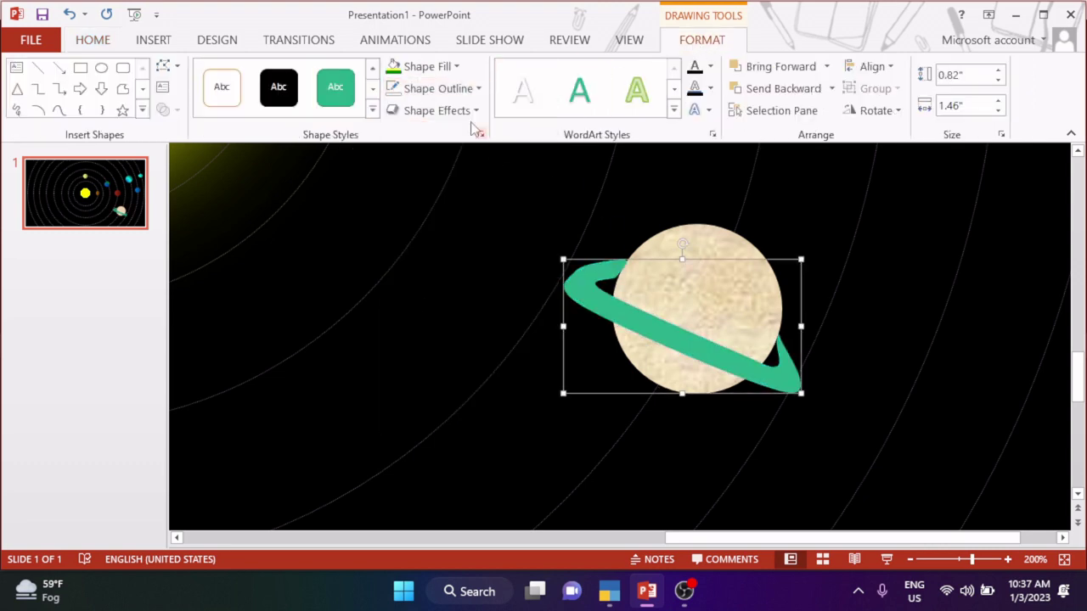
# Fill the ring with the planet's beige texture after briefly trying light yellow.
pyautogui.click(456, 66)
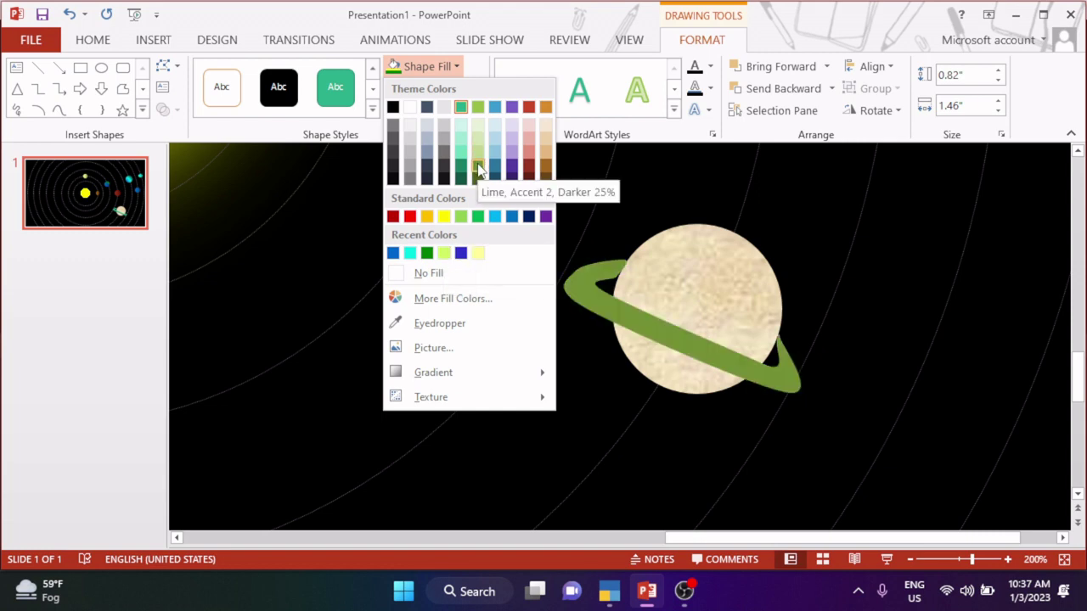
pyautogui.click(477, 253)
pyautogui.click(429, 66)
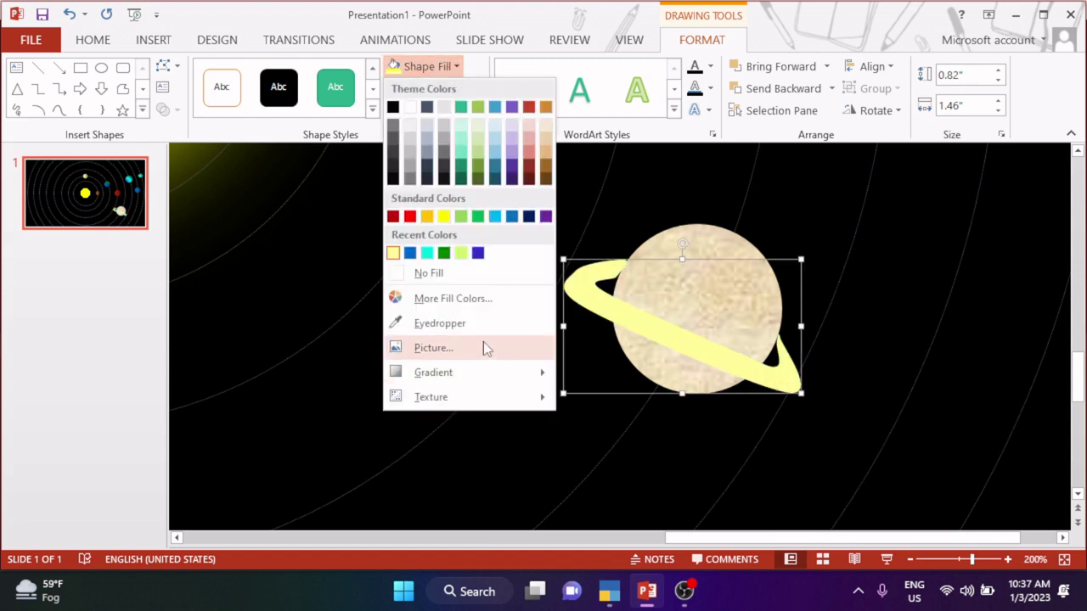
pyautogui.moveTo(454, 399)
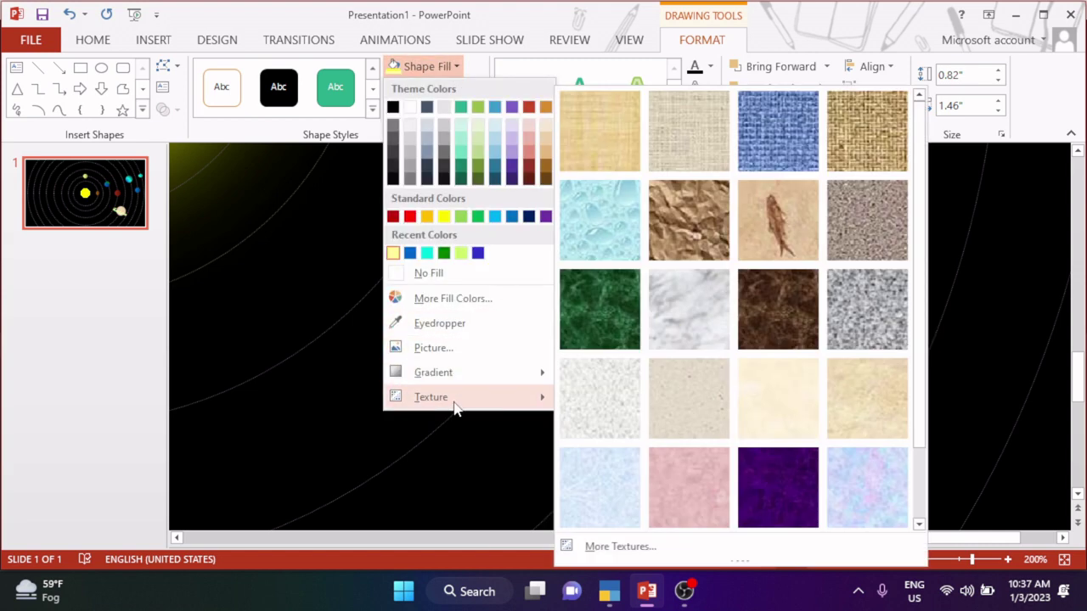
pyautogui.click(856, 378)
pyautogui.click(429, 67)
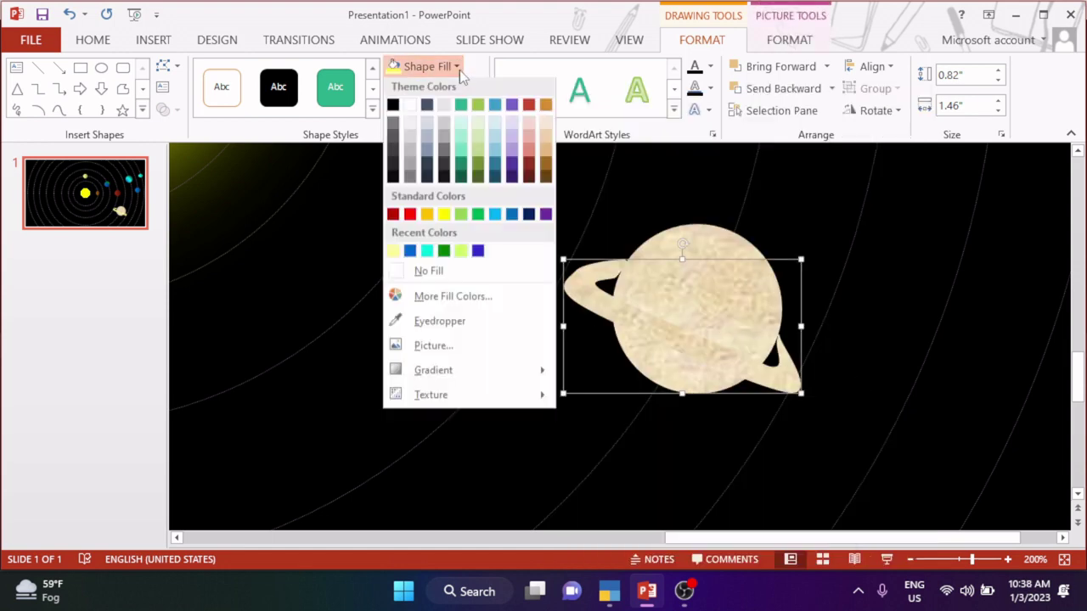
# Switch the ring to a pattern fill with a light yellow foreground on a lime green background.
pyautogui.moveTo(473, 372)
pyautogui.click(747, 547)
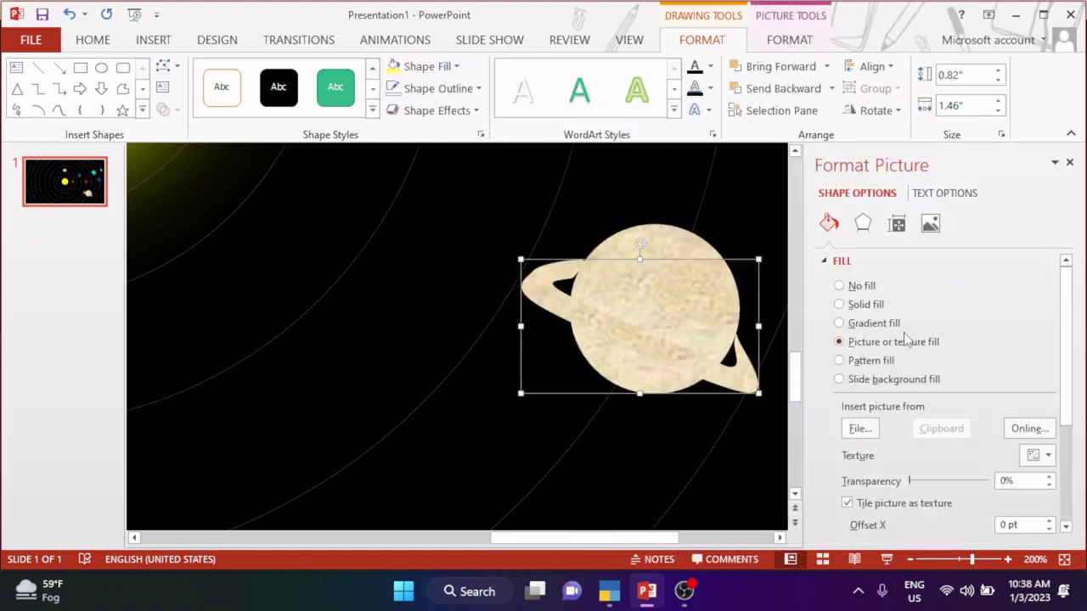
pyautogui.click(839, 360)
pyautogui.scroll(-3, 934, 459)
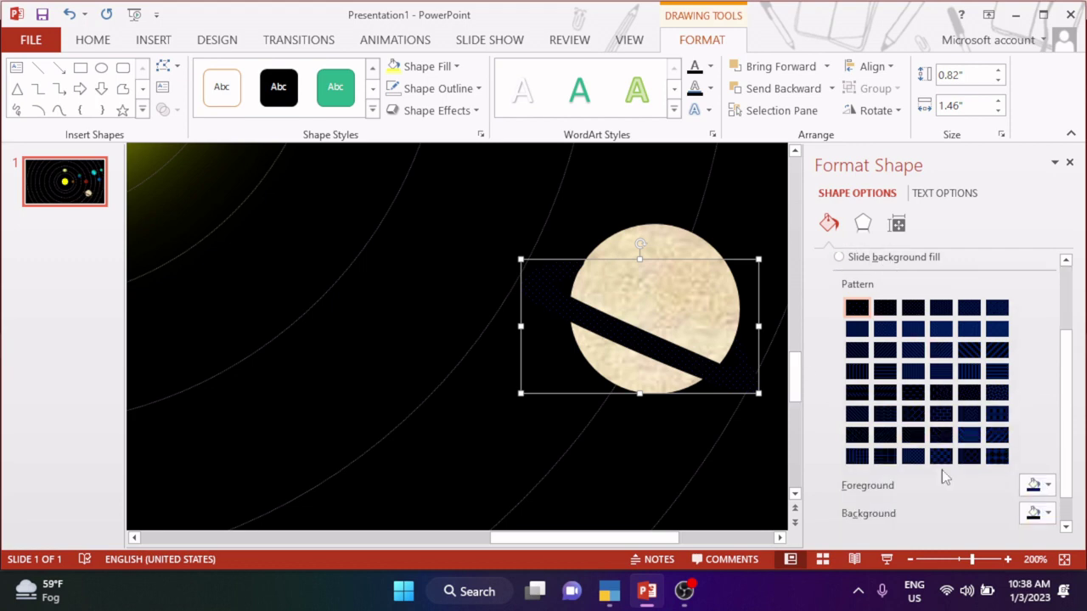
pyautogui.click(1047, 468)
pyautogui.click(950, 416)
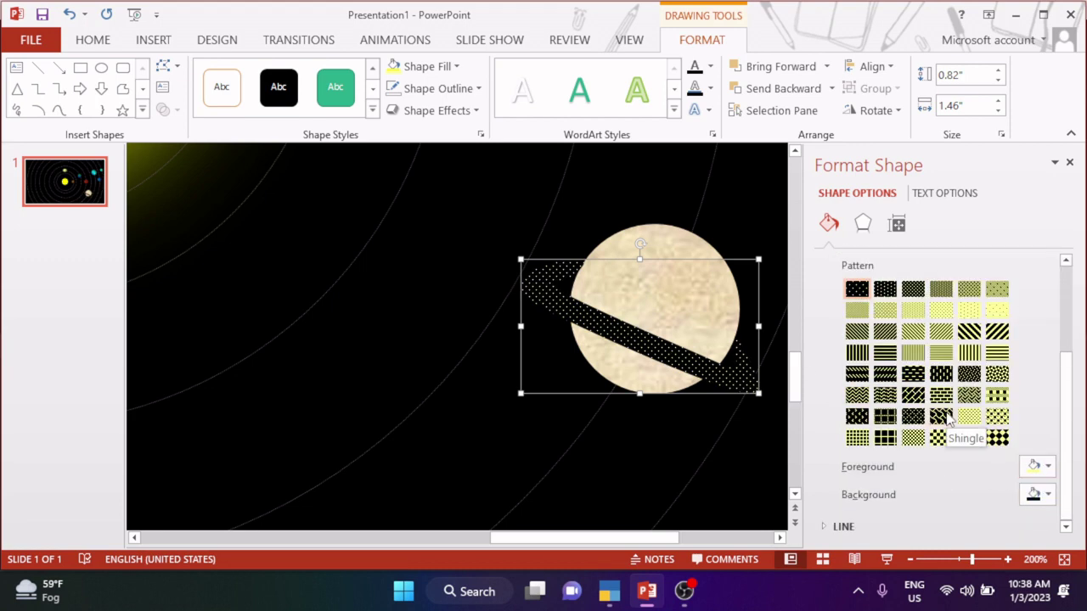
pyautogui.click(1043, 495)
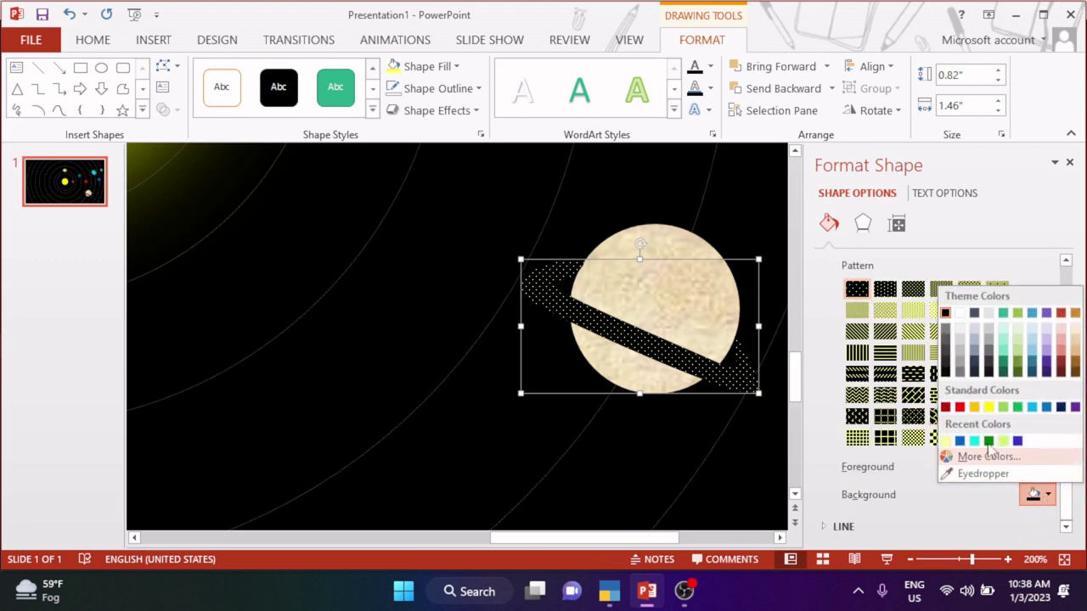
pyautogui.click(1003, 440)
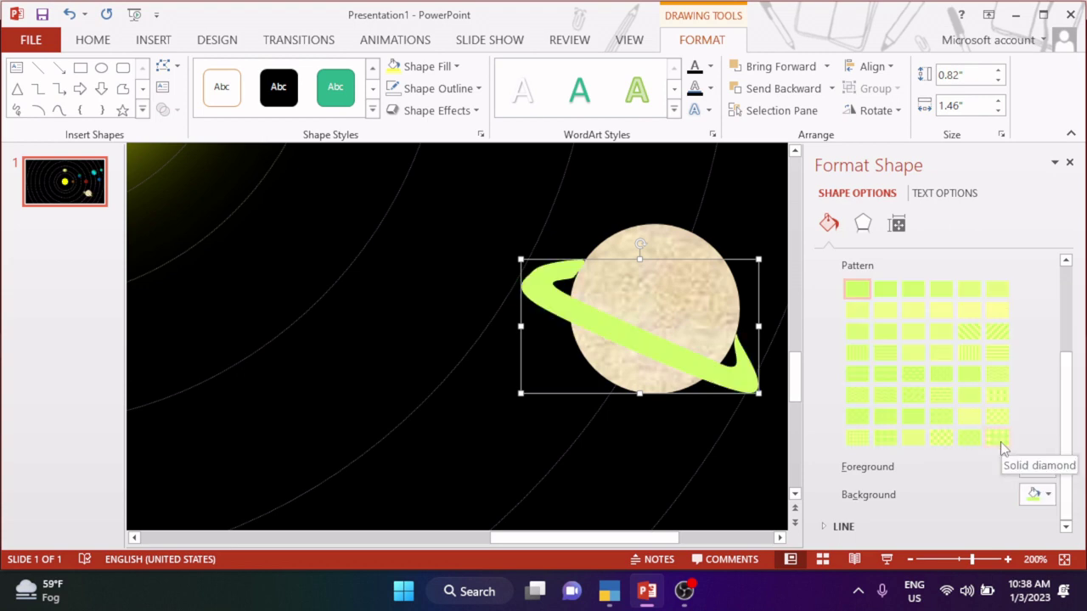
# Try grey backgrounds and several patterns on the ring: diagonal stripes, small grid, checkerboard.
pyautogui.click(1038, 494)
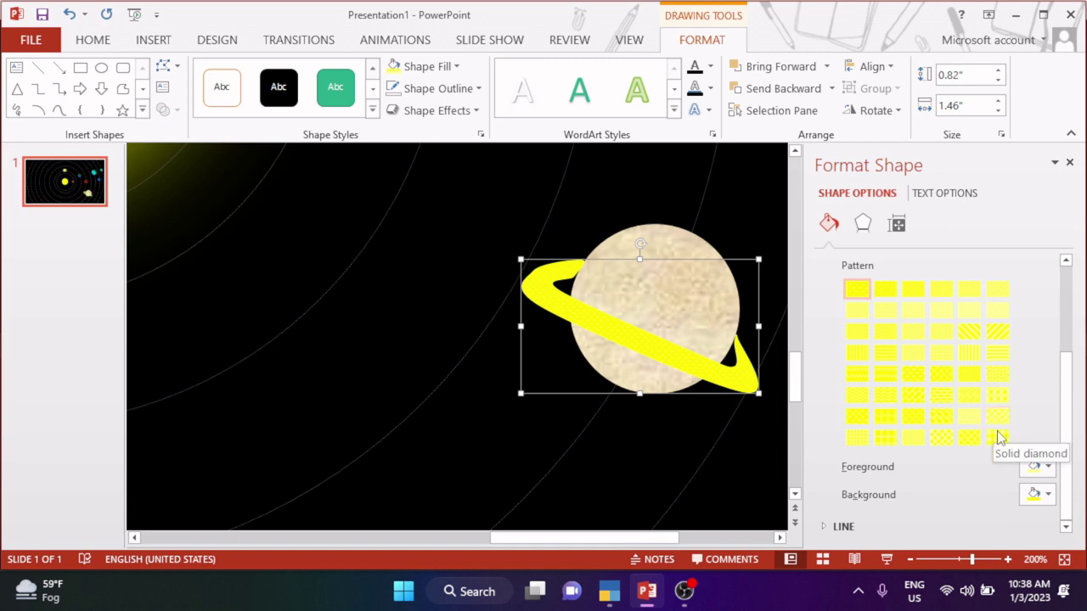
pyautogui.click(941, 335)
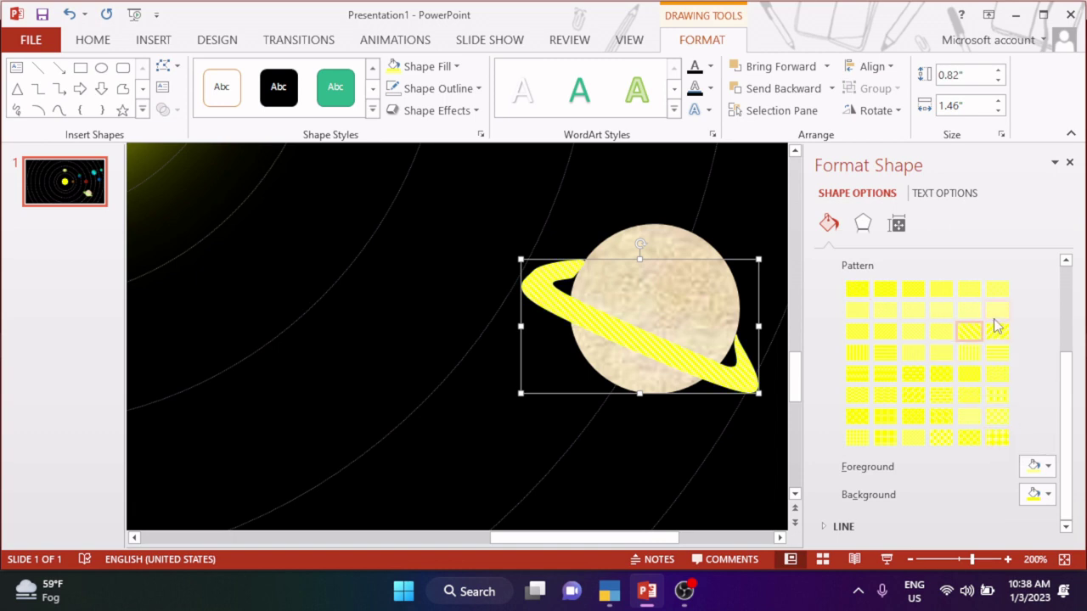
pyautogui.click(998, 310)
pyautogui.click(1038, 494)
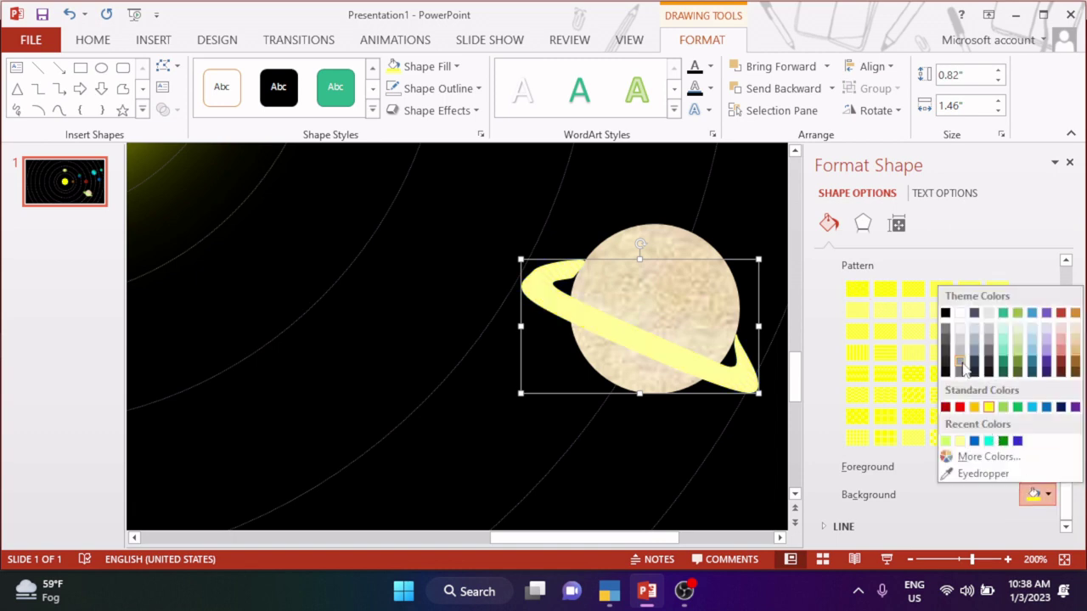
pyautogui.click(962, 361)
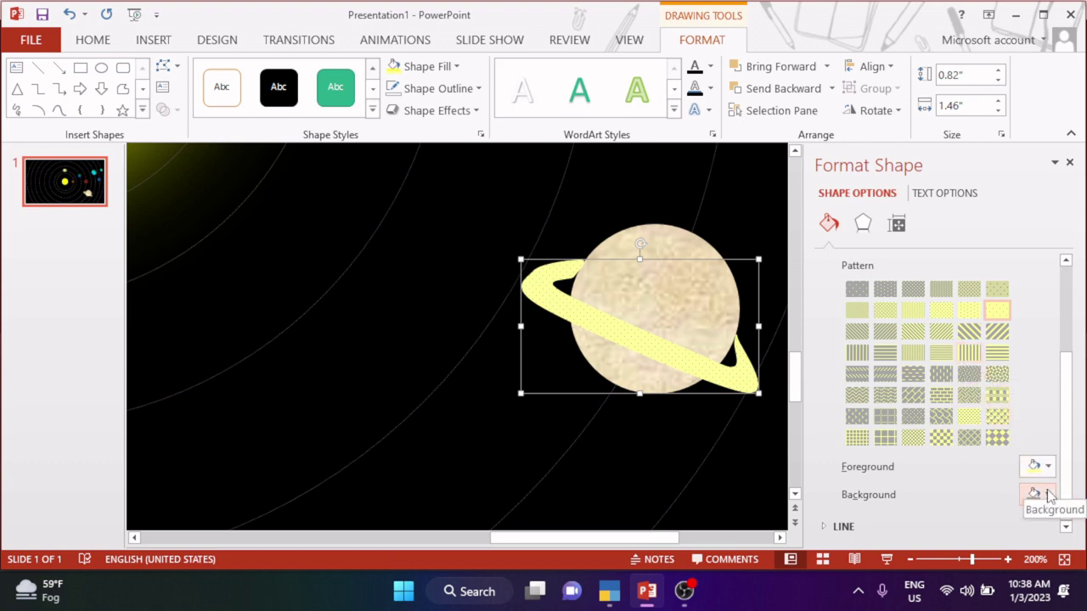
pyautogui.click(1052, 495)
pyautogui.click(979, 367)
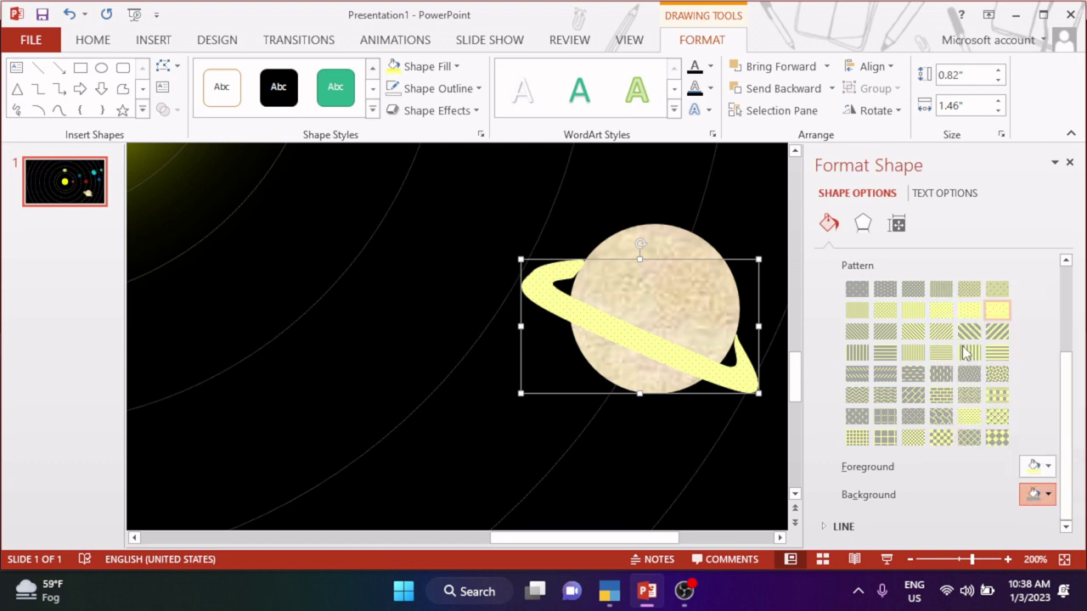
pyautogui.click(969, 333)
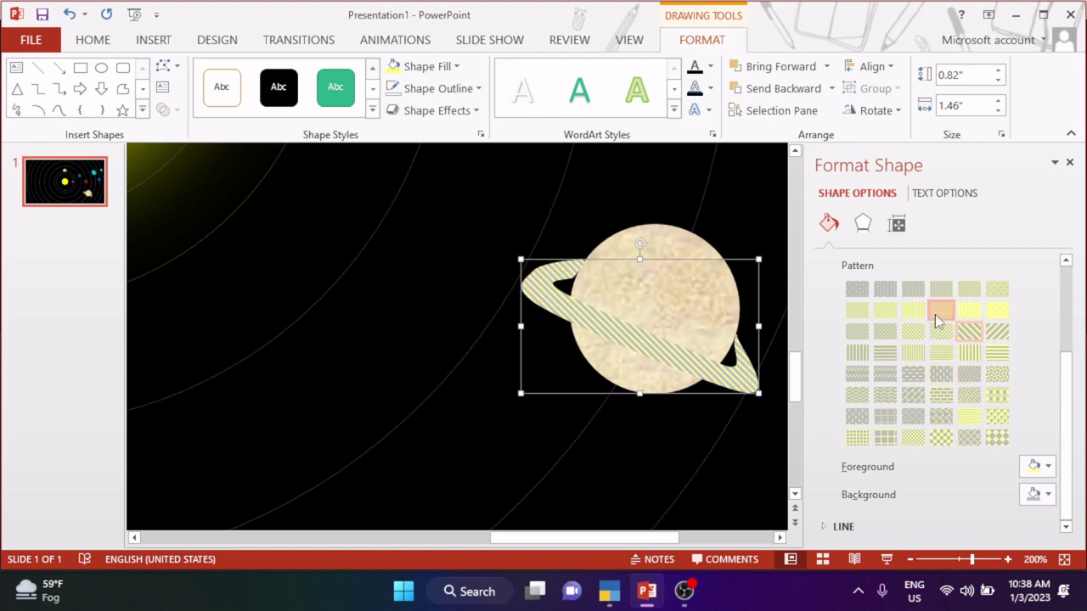
pyautogui.click(971, 416)
pyautogui.click(997, 313)
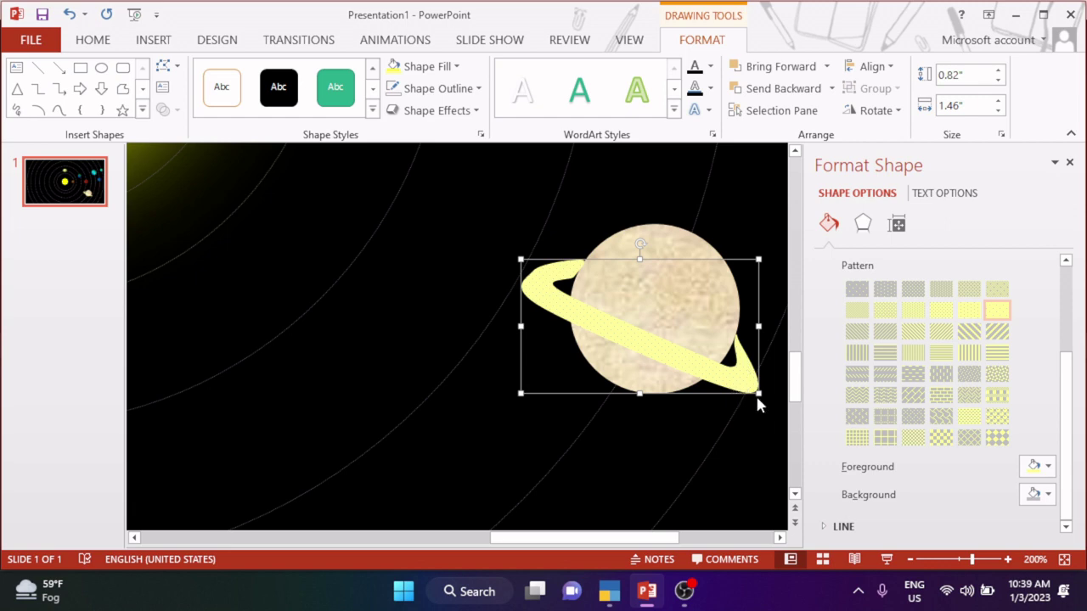
pyautogui.click(995, 439)
# Make the checkerboard light grey on light yellow, then undo back to solid light yellow.
pyautogui.click(1038, 466)
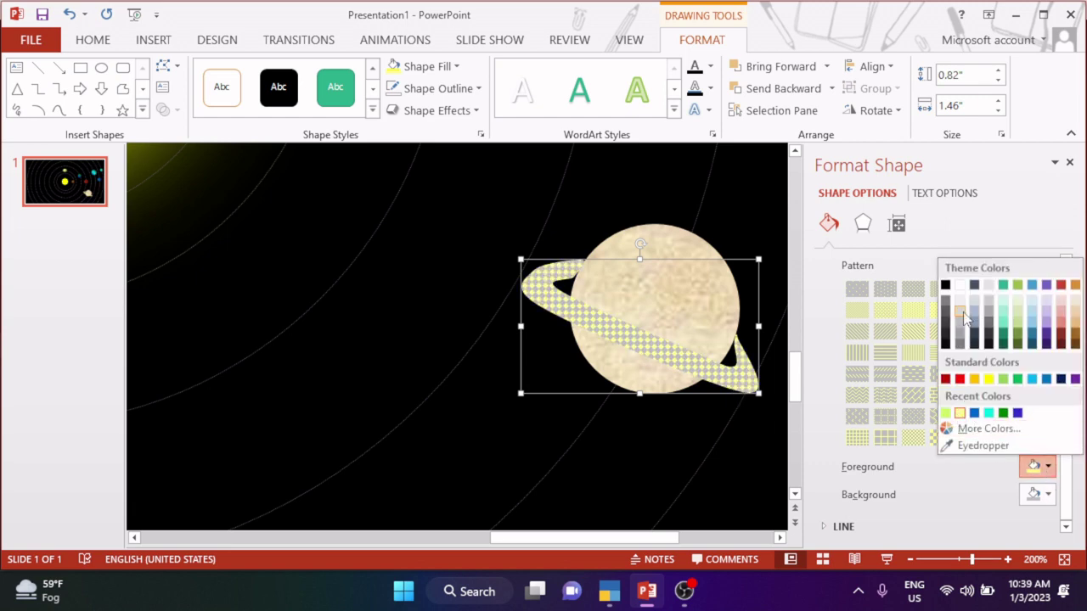
pyautogui.click(961, 313)
pyautogui.click(1037, 494)
pyautogui.click(961, 441)
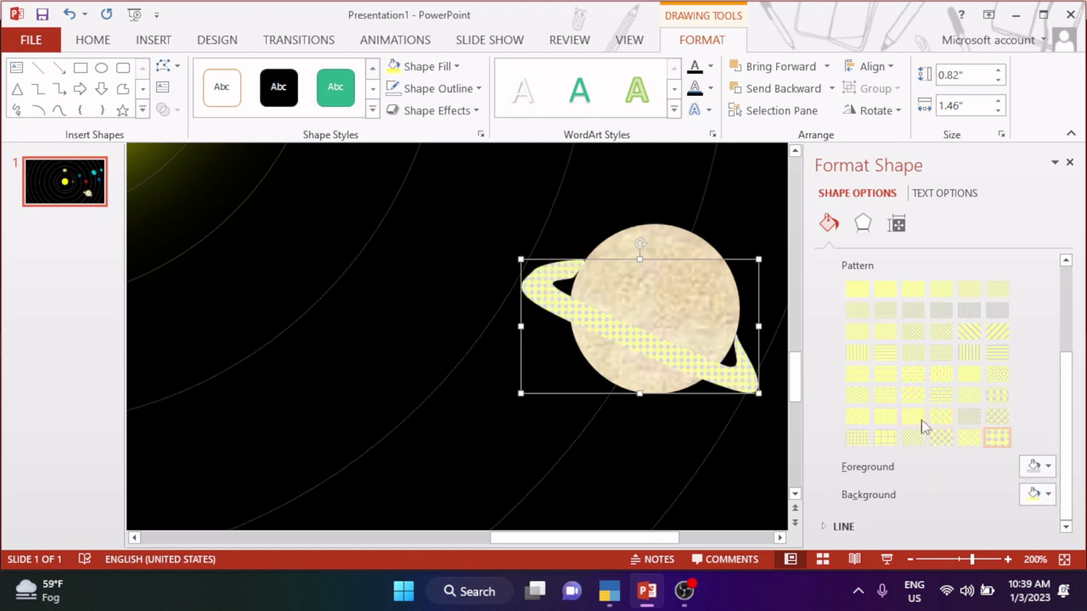
pyautogui.hotkey('ctrl', 'z')
pyautogui.hotkey('ctrl', 'z')
pyautogui.hotkey('ctrl', 'z')
pyautogui.hotkey('ctrl', 'z')
pyautogui.hotkey('ctrl', 'z')
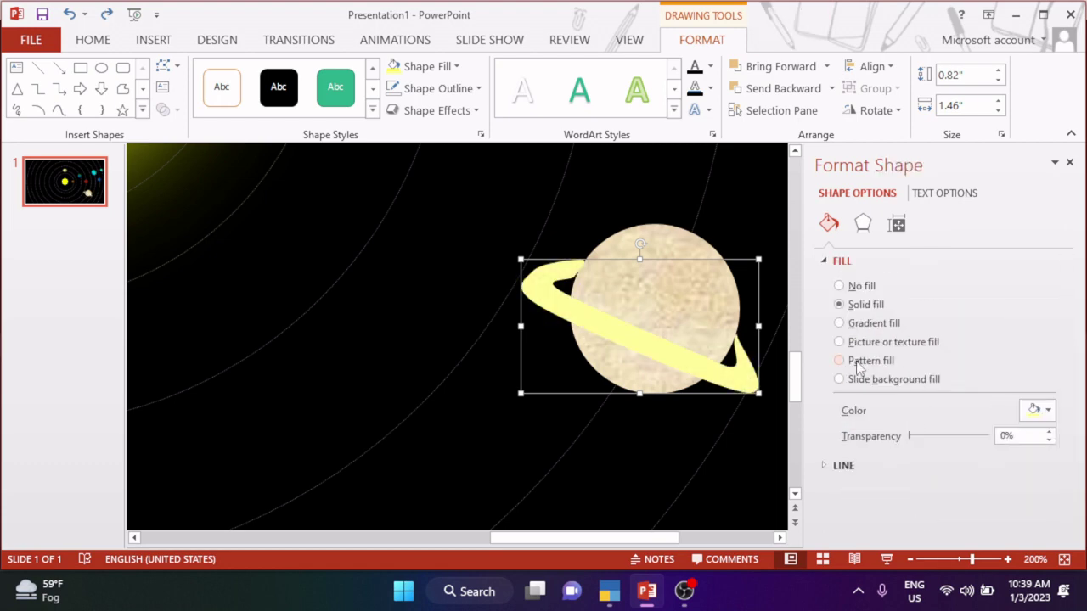
# Switch the ring to a gradient fill with a light yellow first stop, removing the dark end stop.
pyautogui.click(863, 324)
pyautogui.scroll(-2, 999, 485)
pyautogui.click(856, 450)
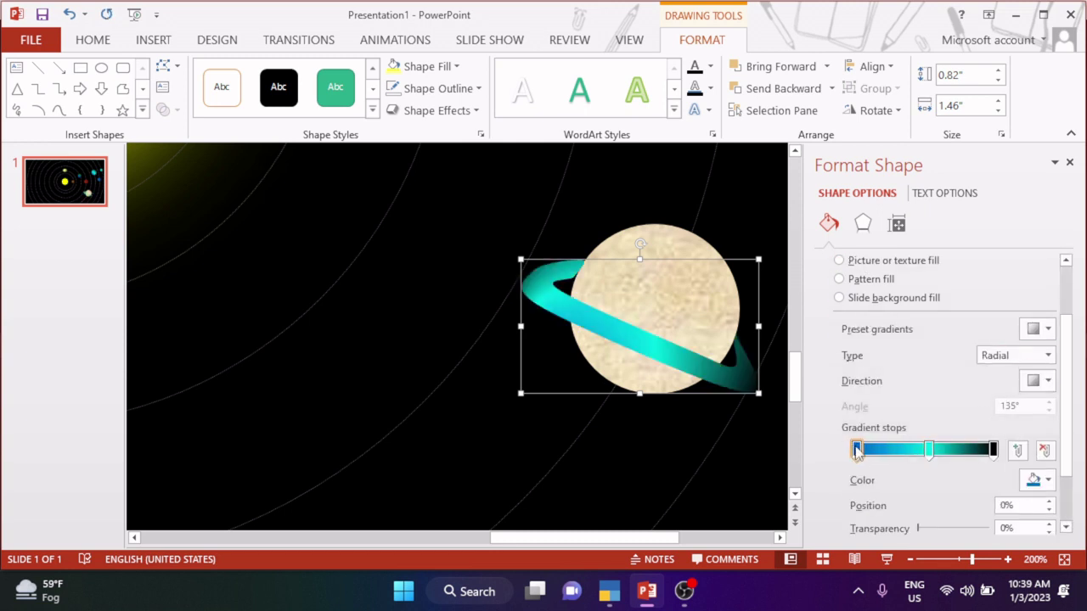
pyautogui.click(1041, 480)
pyautogui.click(958, 425)
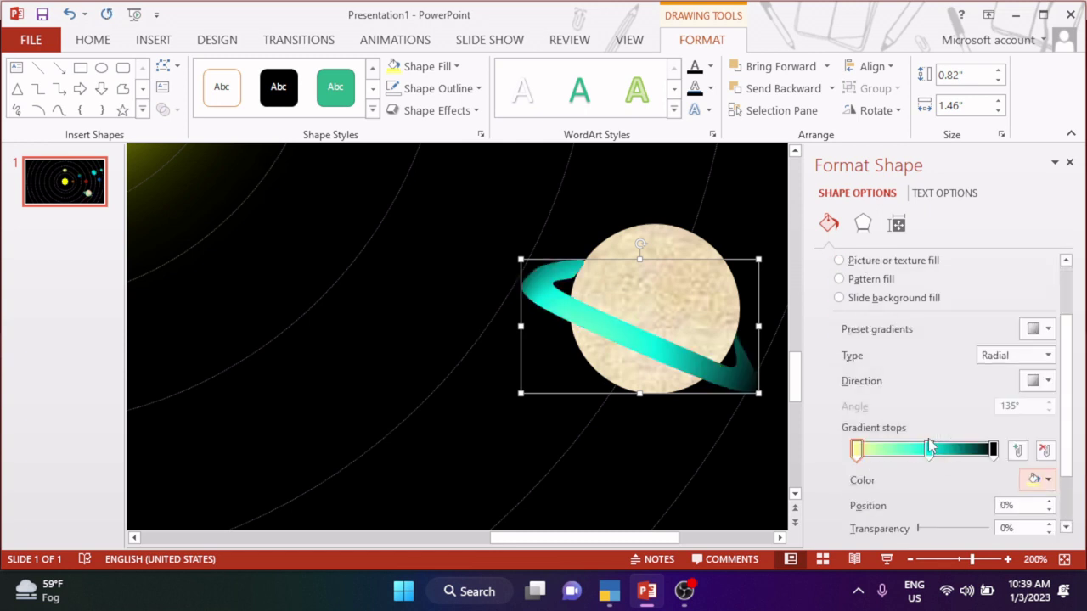
pyautogui.moveTo(993, 452); pyautogui.dragTo(950, 462)
# Make the middle stop yellow, position the stops at 39% and 72%, and close the pane.
pyautogui.click(929, 451)
pyautogui.click(1035, 480)
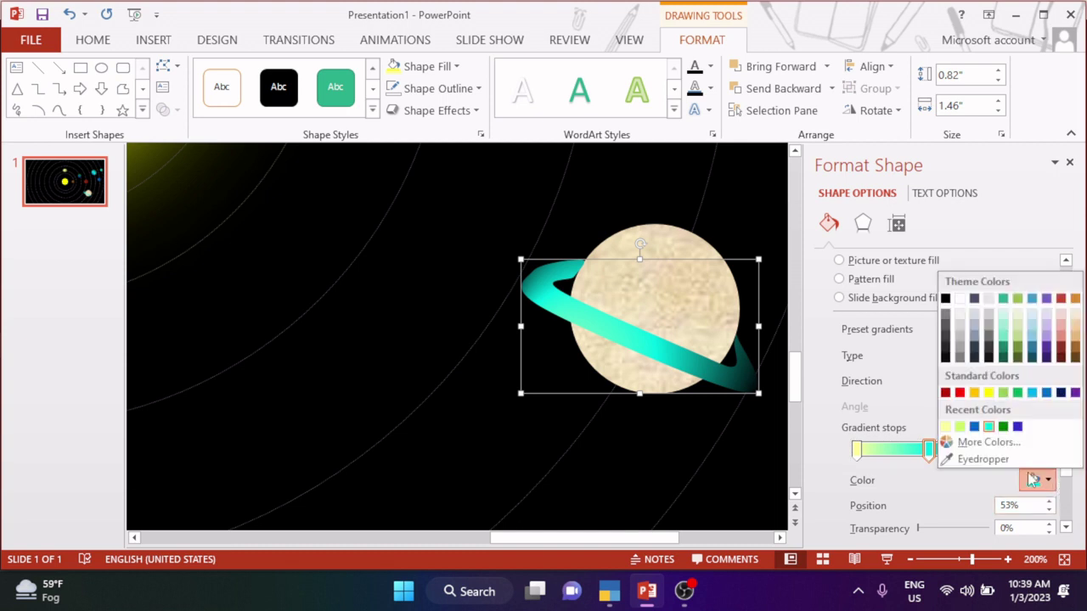
pyautogui.click(989, 392)
pyautogui.moveTo(929, 456); pyautogui.dragTo(942, 456)
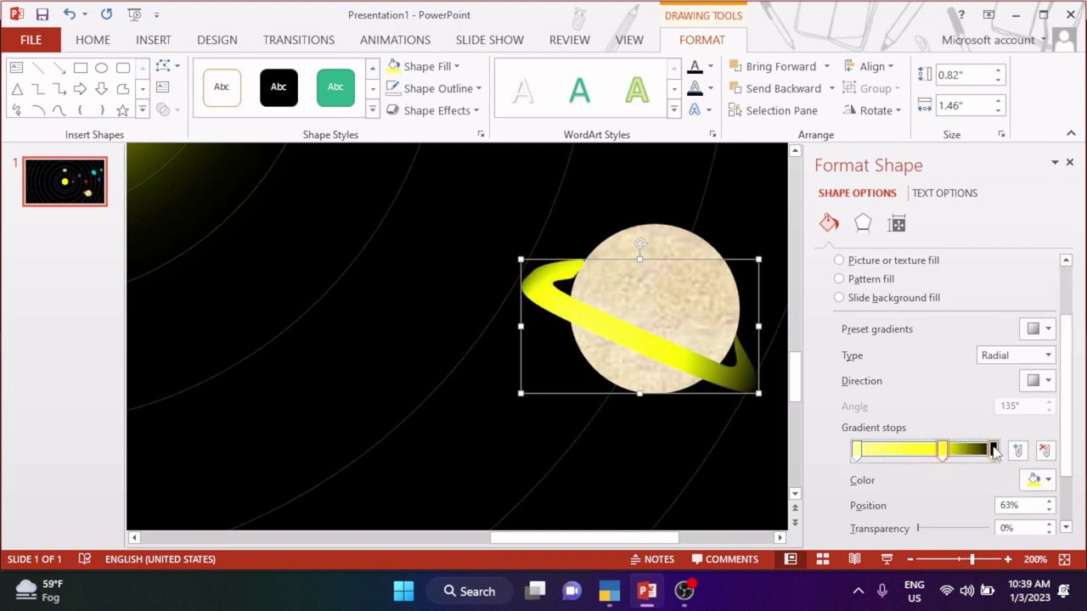
pyautogui.click(992, 450)
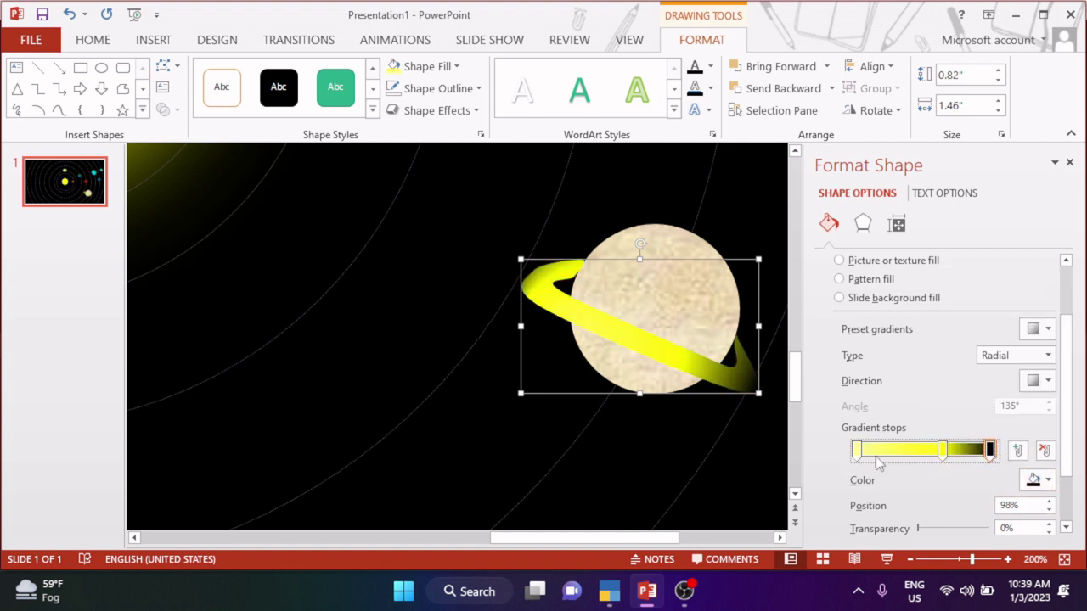
pyautogui.moveTo(857, 450); pyautogui.dragTo(957, 452)
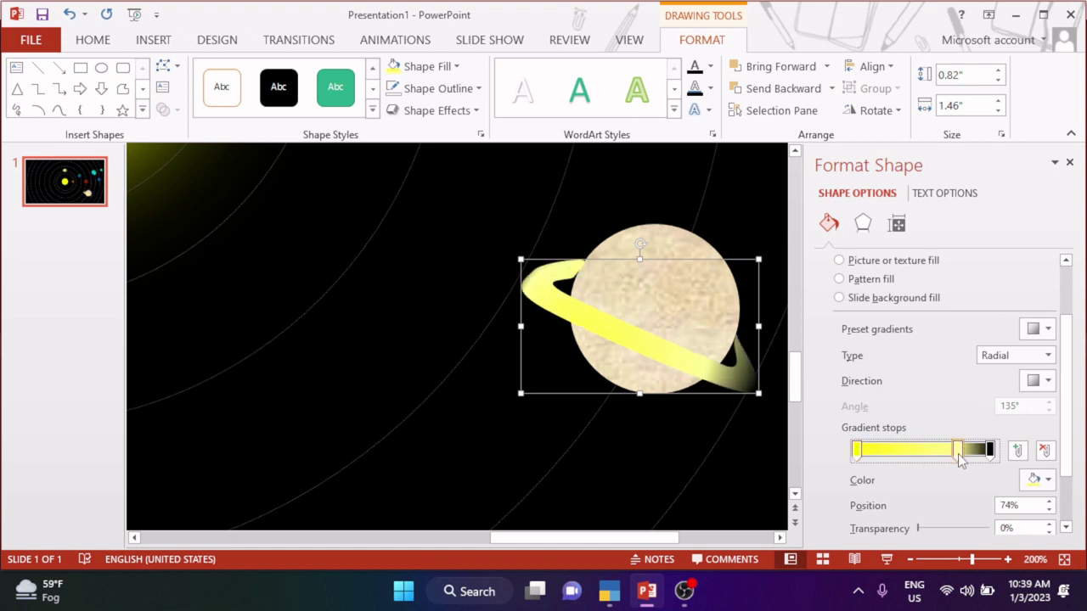
pyautogui.moveTo(960, 459); pyautogui.dragTo(957, 460)
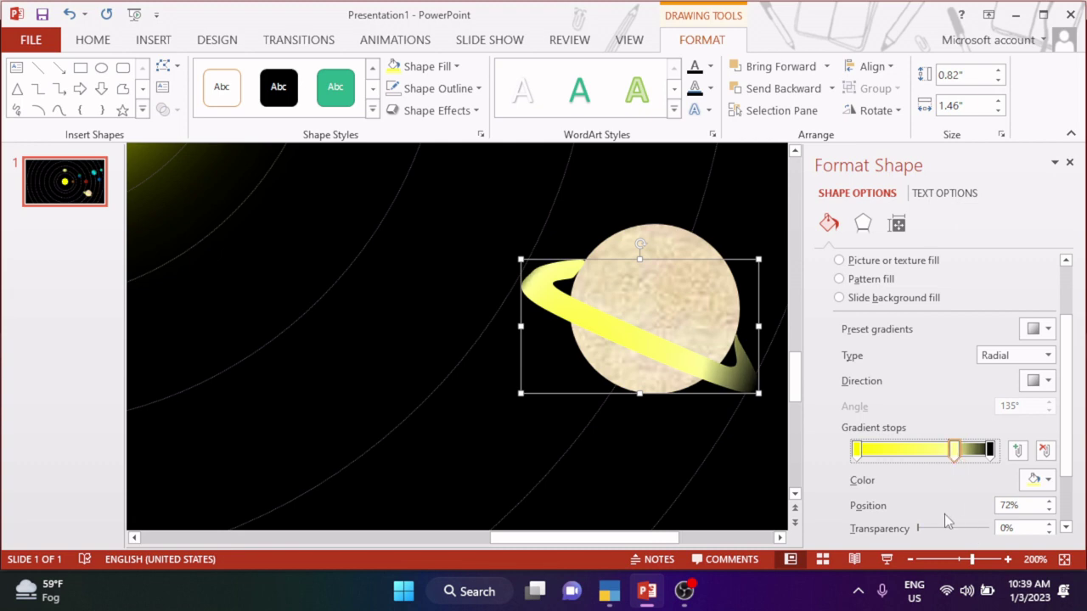
pyautogui.click(1069, 161)
# Copy Saturn's yellow ring onto the teal planet and resize it to 0.61 x 1.09 inches.
pyautogui.scroll(-5, 833, 359)
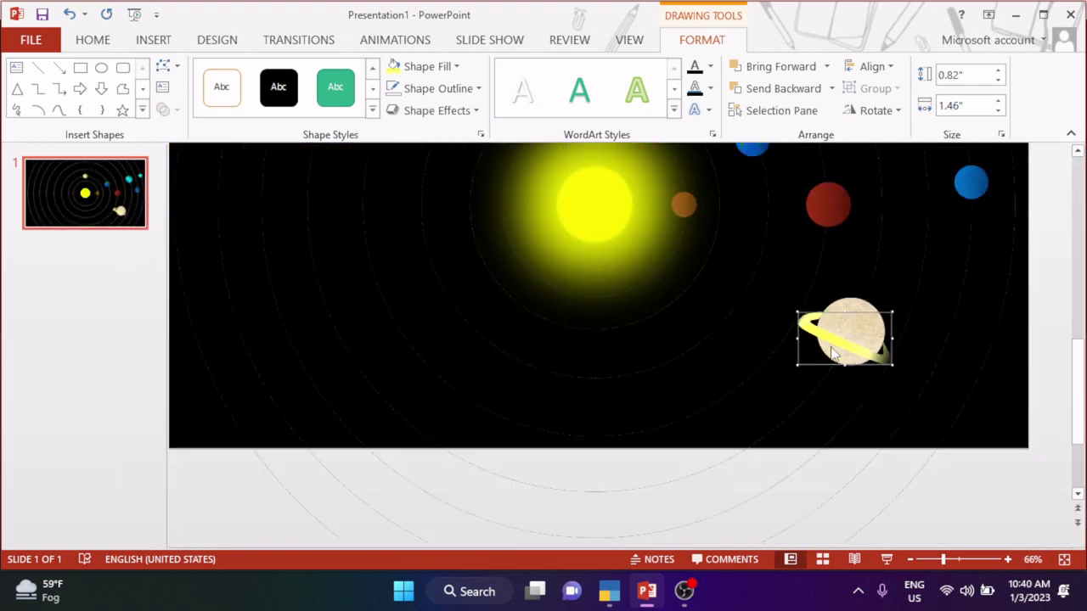
pyautogui.moveTo(798, 371)
pyautogui.mouseDown()
pyautogui.moveTo(815, 212)
pyautogui.moveTo(841, 228)
pyautogui.mouseUp()
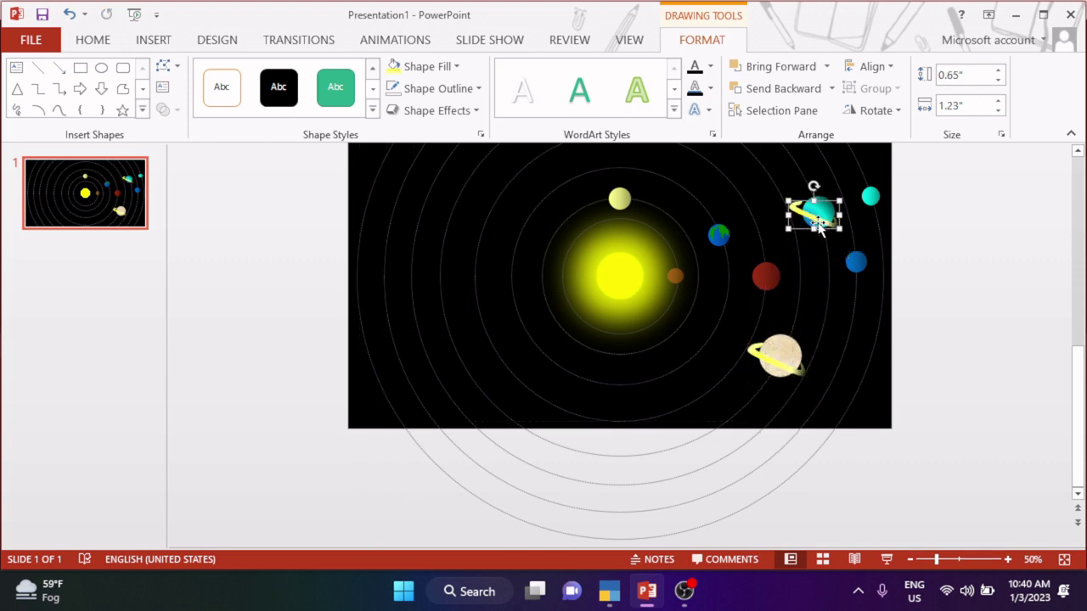
pyautogui.scroll(2, 832, 246)
pyautogui.scroll(5, 934, 381)
pyautogui.scroll(10, 674, 417)
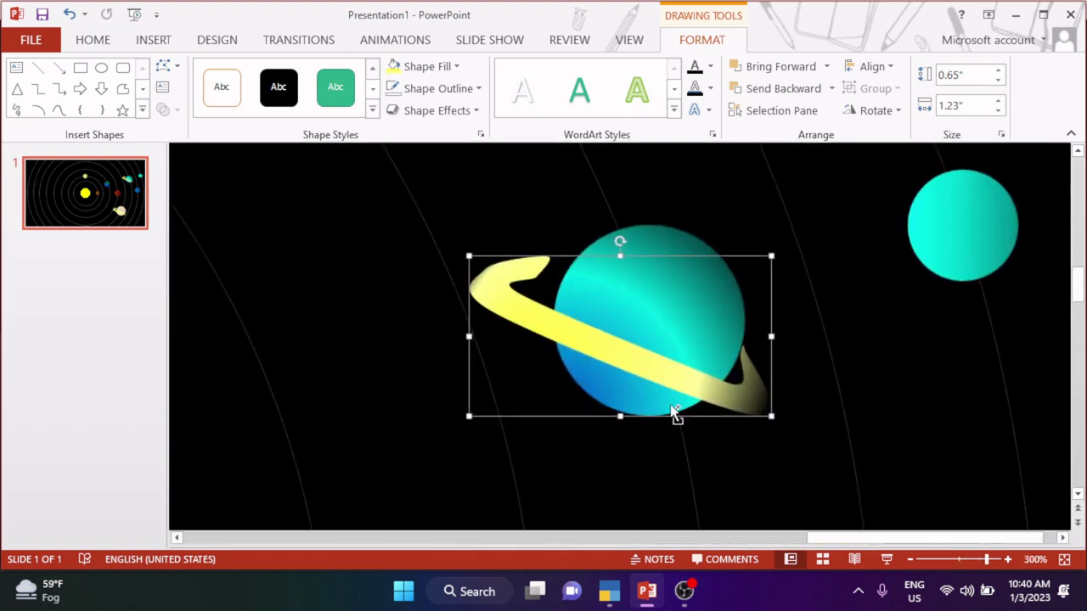
pyautogui.scroll(5, 448, 250)
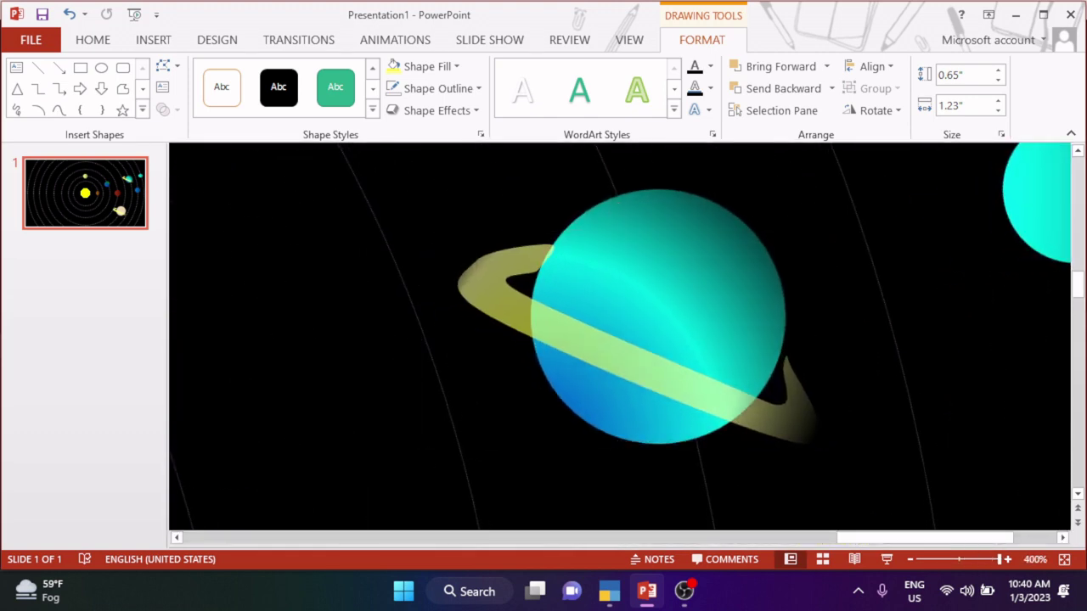
pyautogui.moveTo(457, 246); pyautogui.dragTo(455, 244)
pyautogui.moveTo(820, 344); pyautogui.dragTo(813, 342)
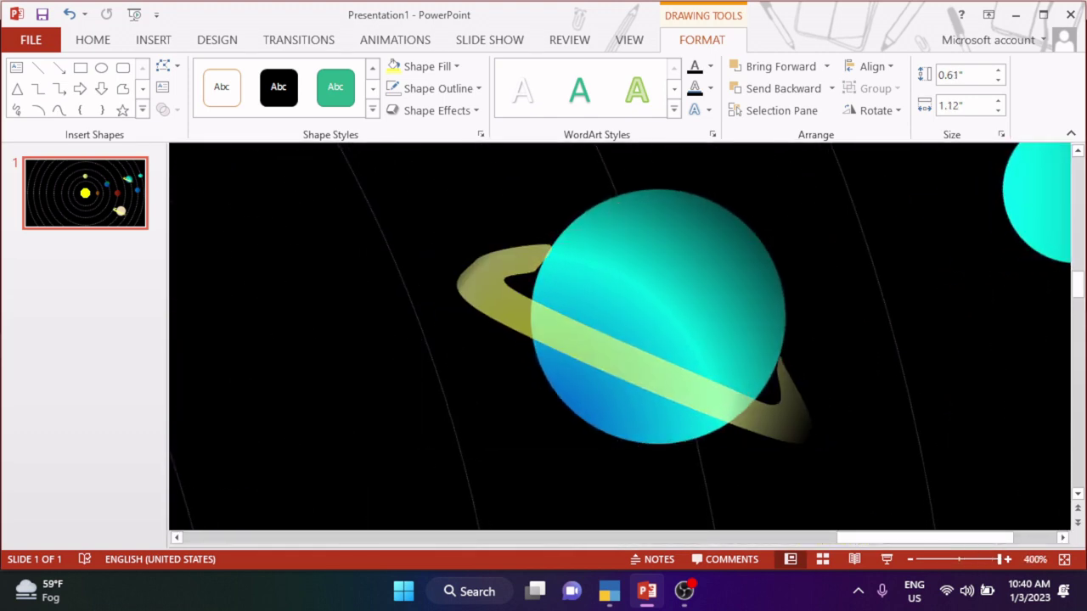
# In More Gradients, make the first stop teal and the right stop a dark blue.
pyautogui.click(454, 67)
pyautogui.moveTo(468, 378)
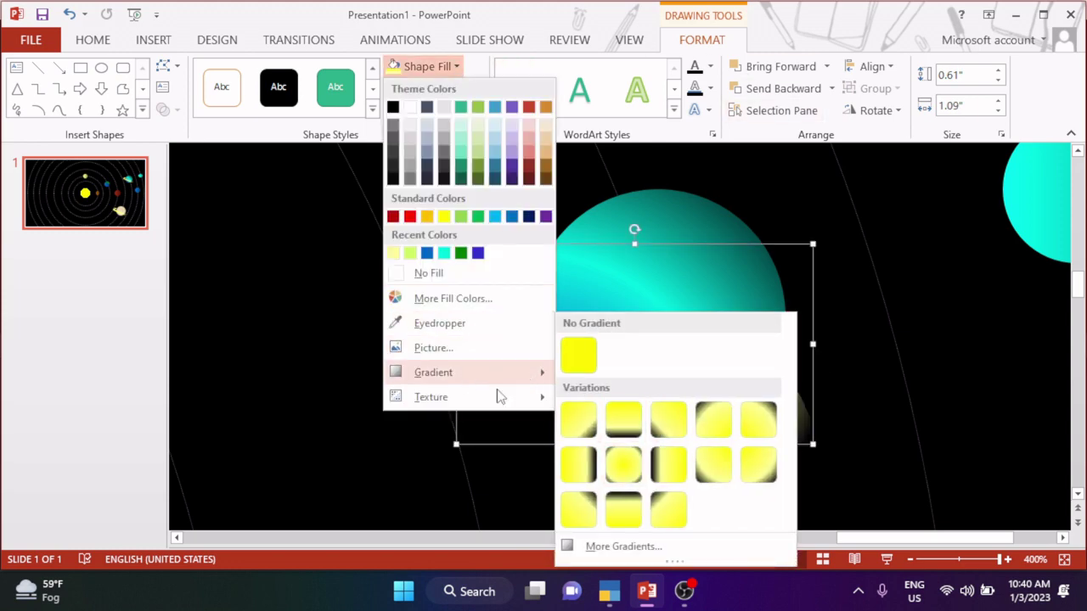
pyautogui.click(567, 546)
pyautogui.scroll(-3, 886, 353)
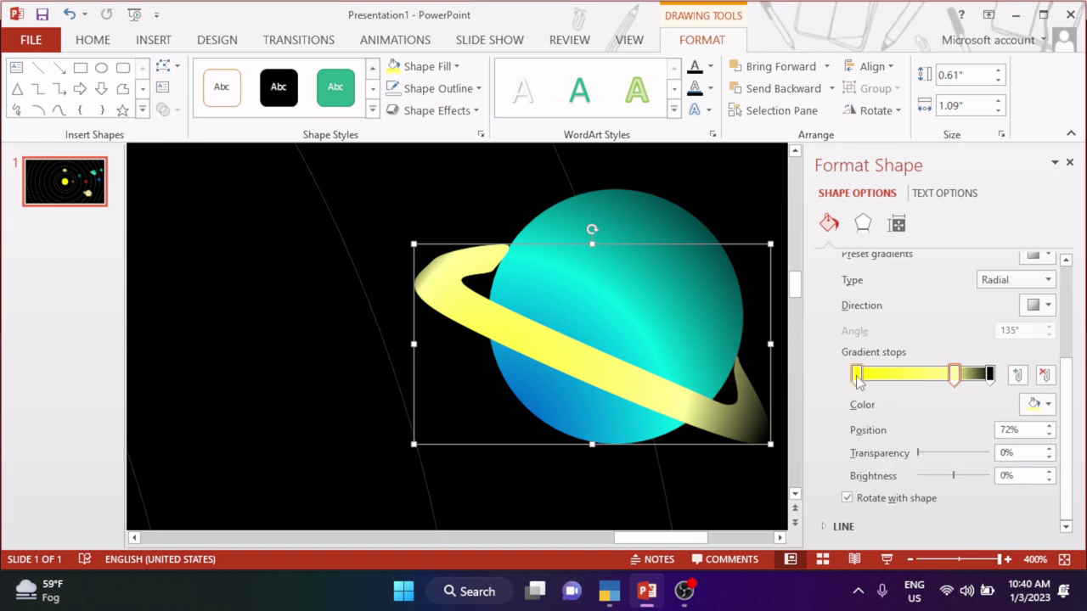
pyautogui.click(856, 373)
pyautogui.click(1038, 404)
pyautogui.click(990, 352)
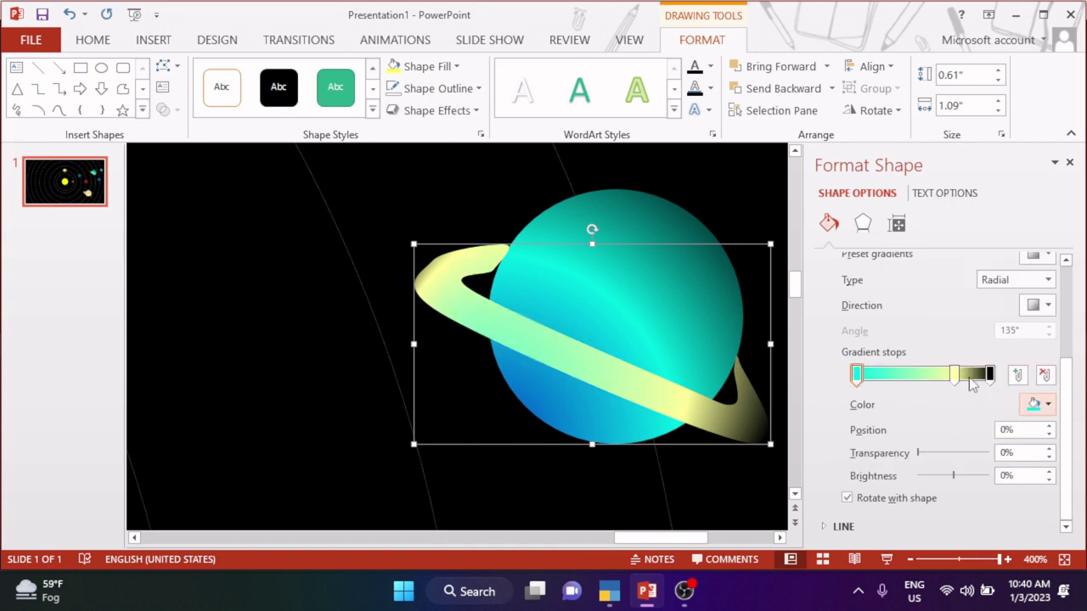
pyautogui.click(974, 375)
pyautogui.click(1039, 405)
pyautogui.click(989, 369)
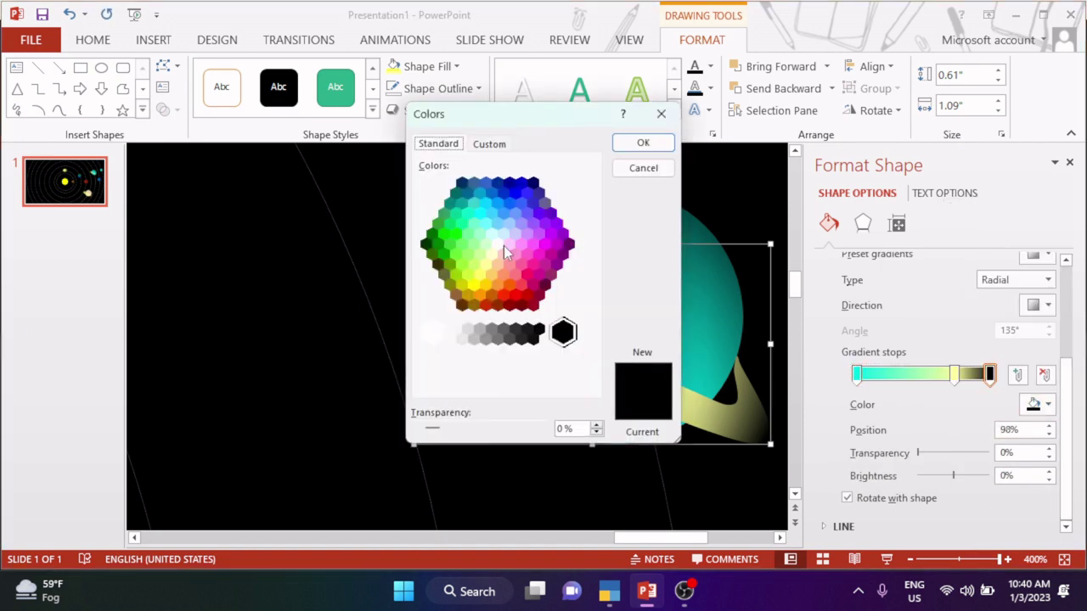
pyautogui.click(503, 213)
pyautogui.click(520, 196)
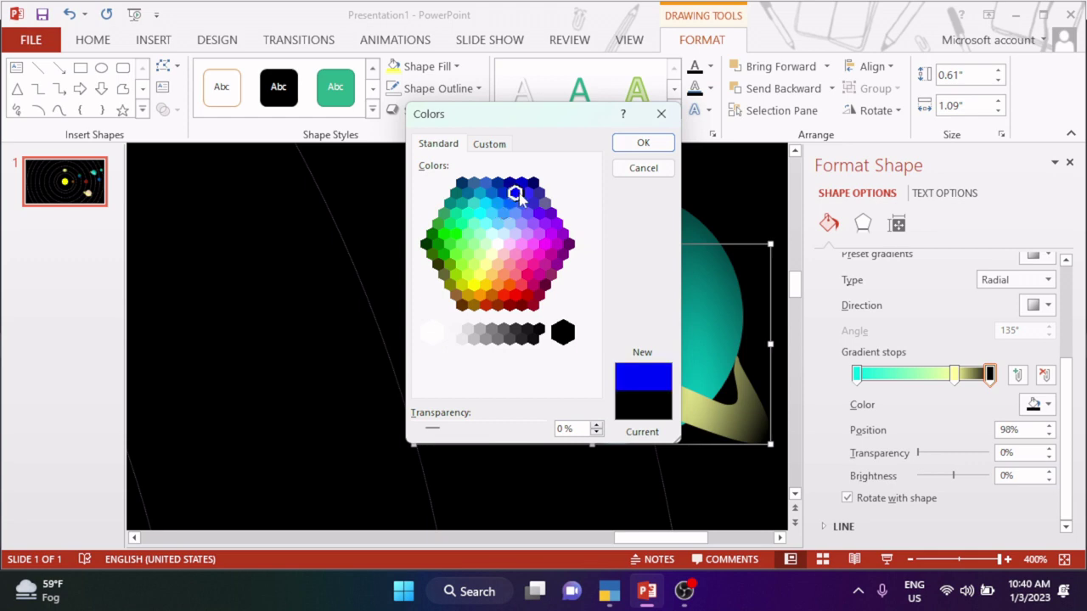
pyautogui.click(642, 143)
# Move the middle gradient stop to 53% and colour it turquoise.
pyautogui.click(913, 375)
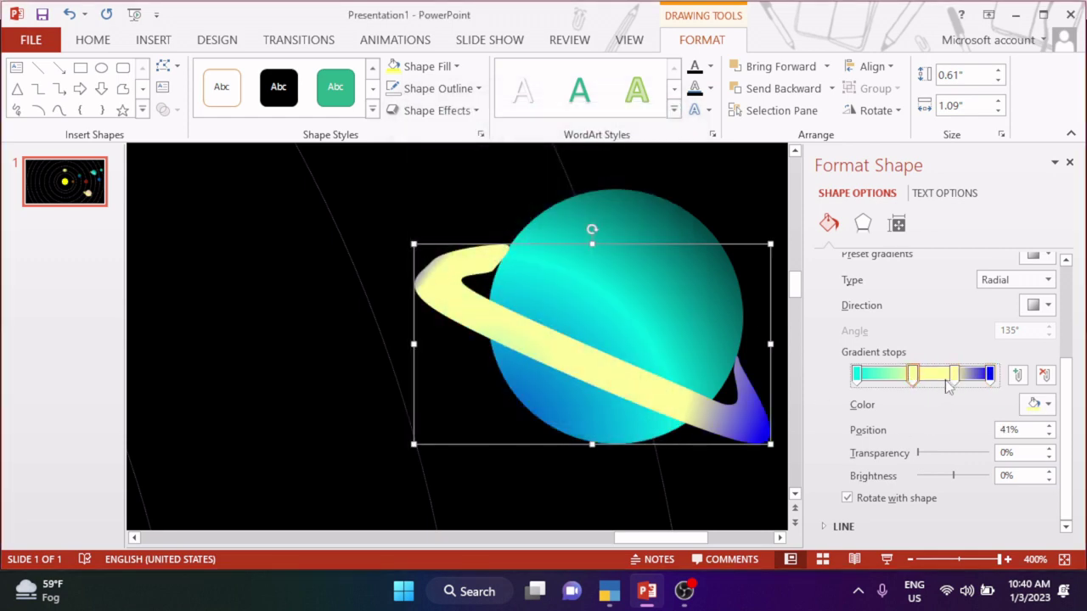
pyautogui.click(1045, 375)
pyautogui.moveTo(954, 374); pyautogui.dragTo(932, 379)
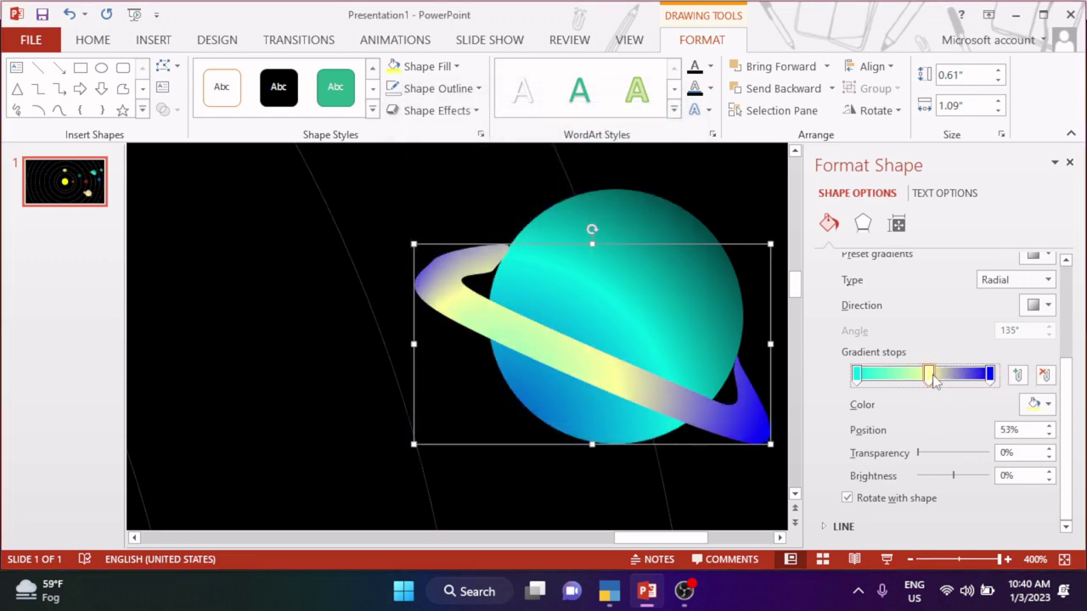
pyautogui.click(1036, 405)
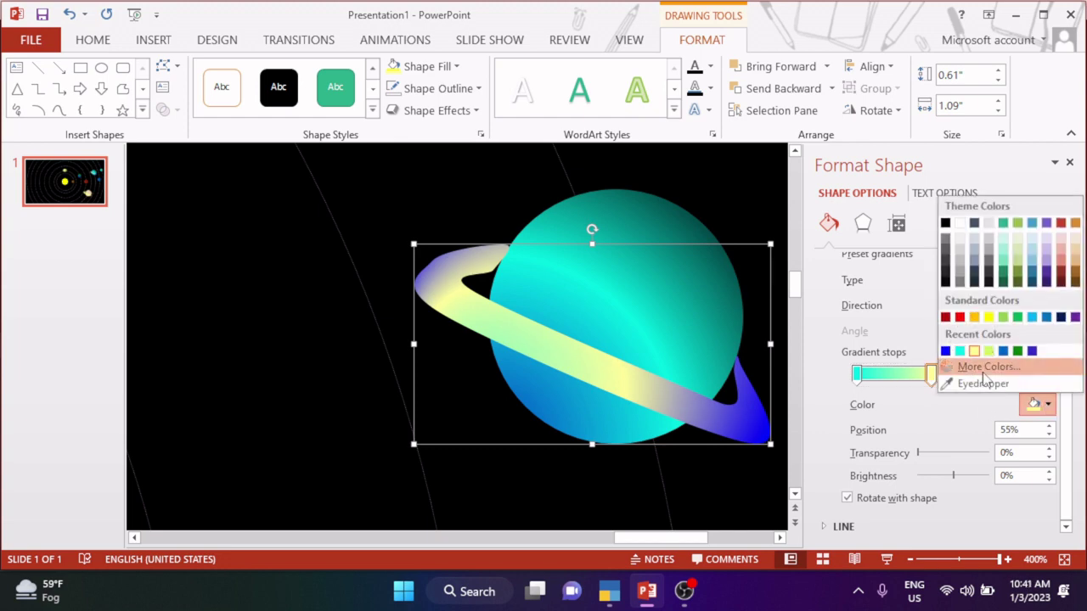
pyautogui.click(943, 366)
pyautogui.click(467, 214)
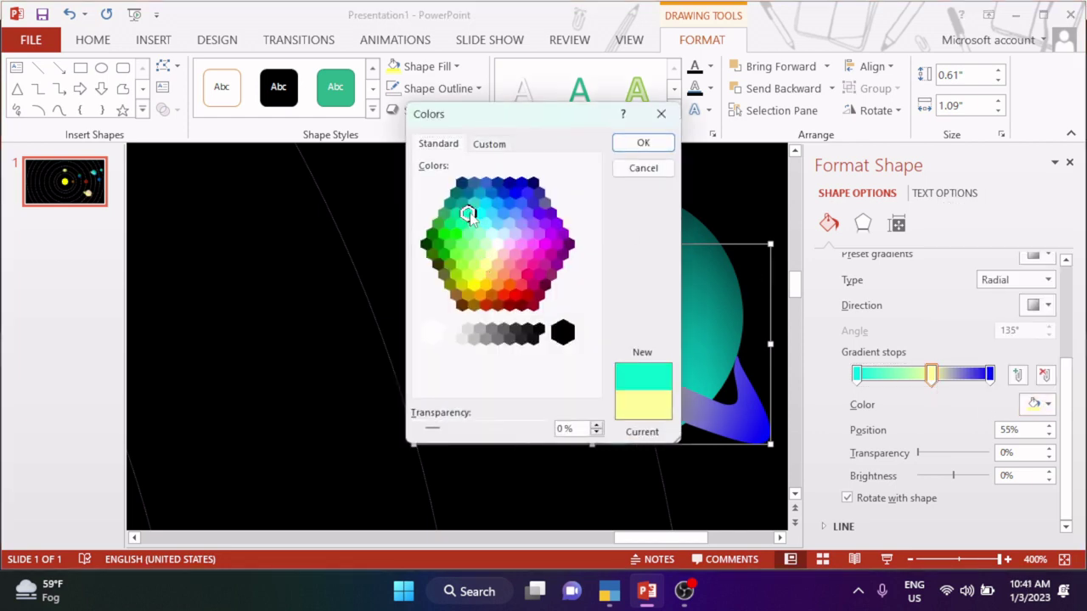
pyautogui.click(643, 143)
# Set the ring's gradient type to Linear with a diagonal 135° direction.
pyautogui.click(1040, 305)
pyautogui.click(1016, 301)
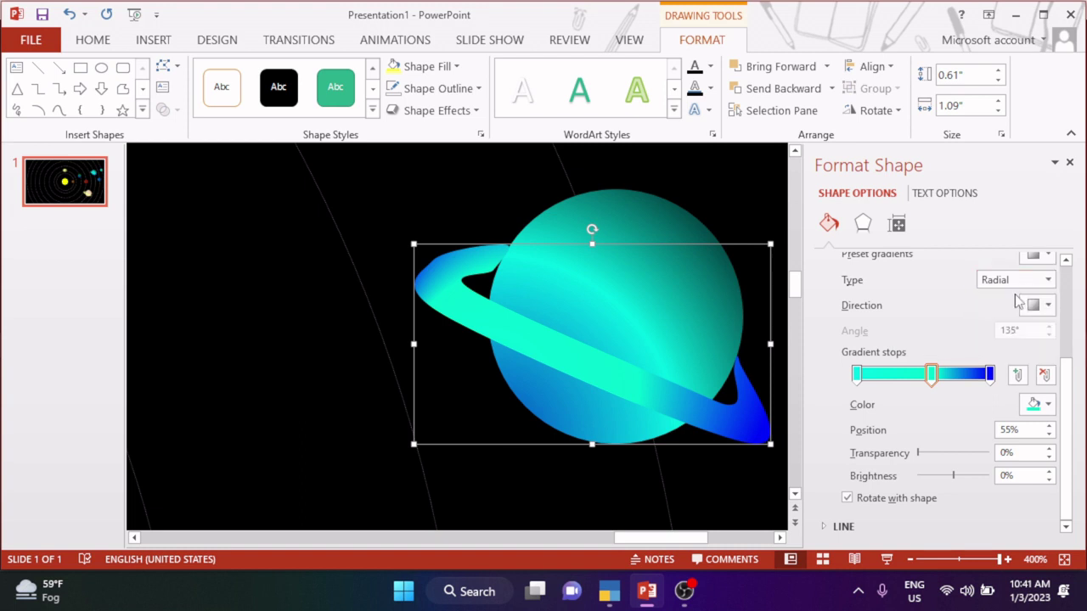
pyautogui.click(1040, 305)
pyautogui.click(960, 348)
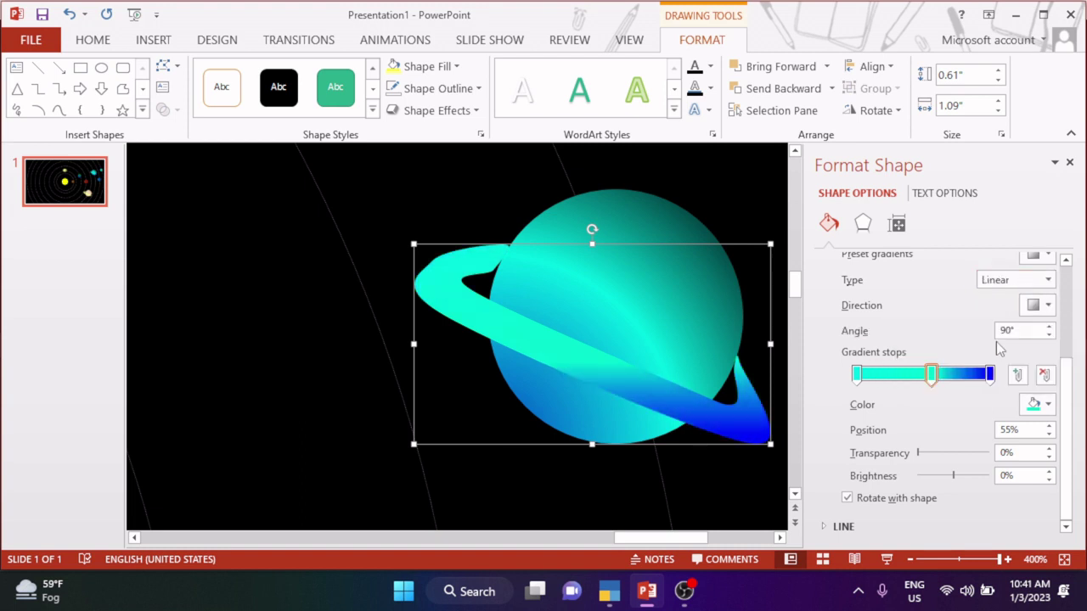
pyautogui.click(1015, 279)
pyautogui.click(1006, 293)
pyautogui.click(1040, 305)
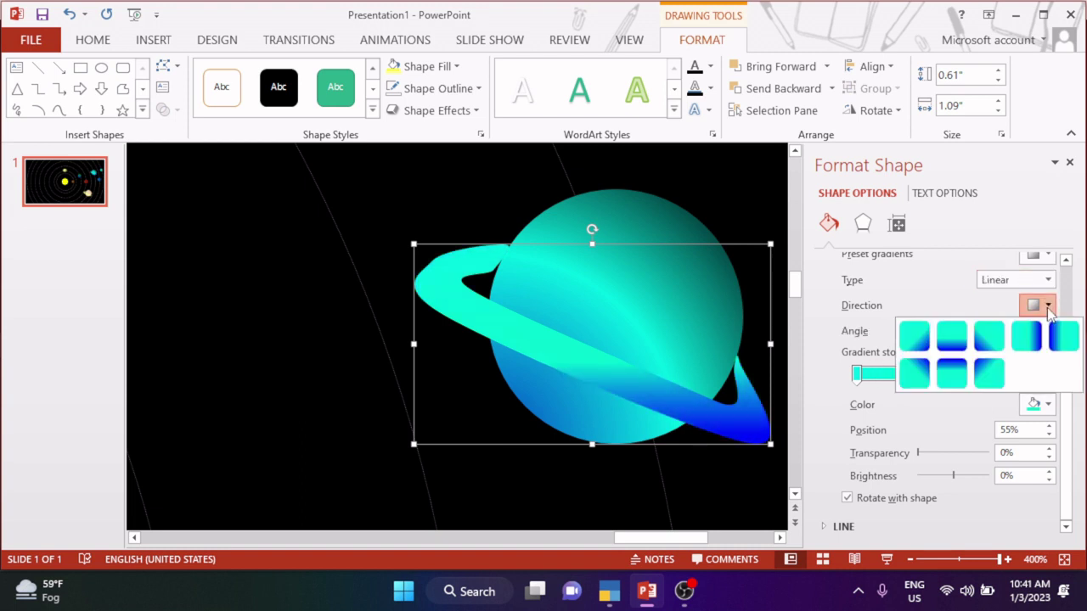
pyautogui.click(989, 372)
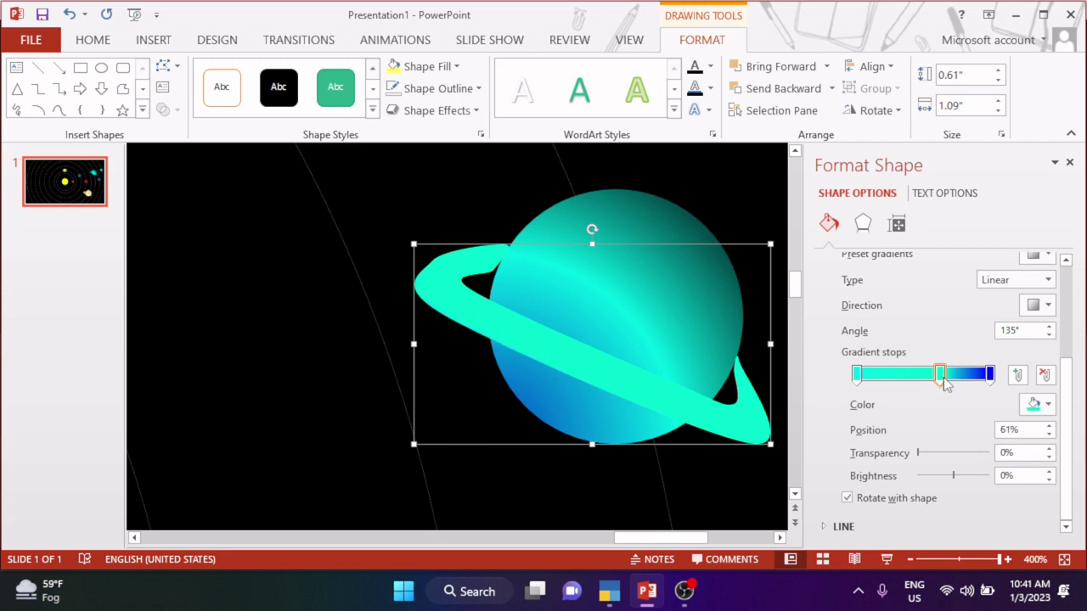
# Rearrange the gradient stops, adding a near-black stop, so the ring turns mostly blue.
pyautogui.moveTo(940, 375); pyautogui.dragTo(909, 380)
pyautogui.click(981, 375)
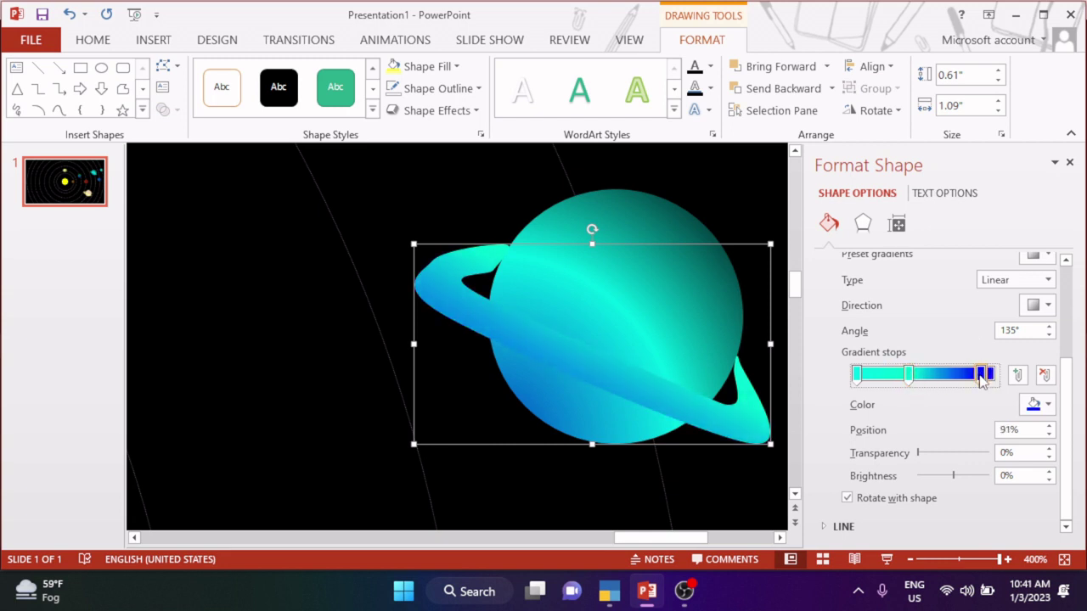
pyautogui.click(856, 374)
pyautogui.click(1033, 404)
pyautogui.click(953, 284)
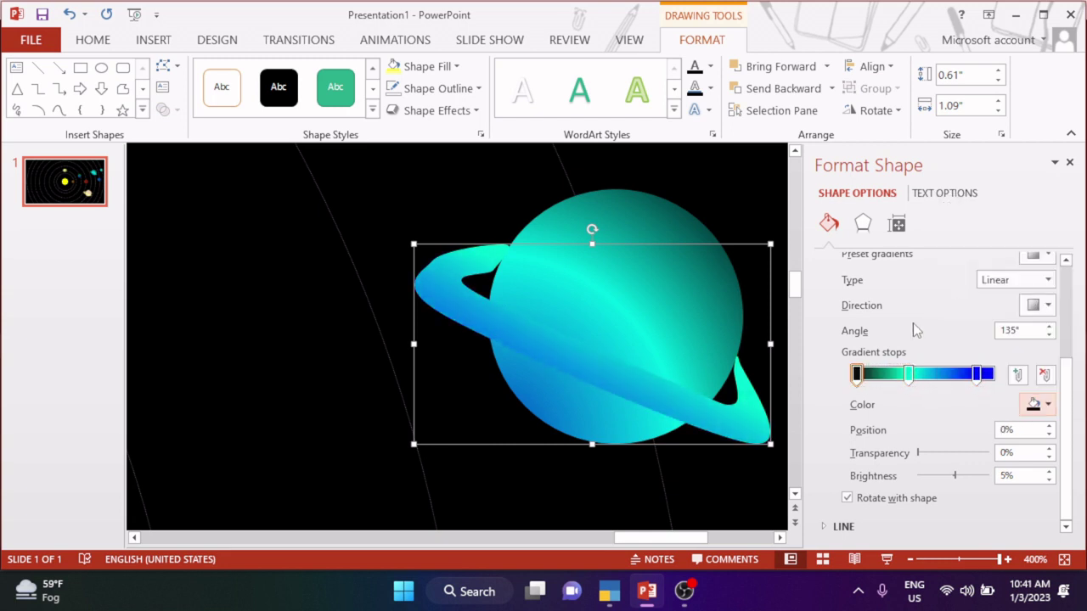
pyautogui.moveTo(856, 374)
pyautogui.mouseDown()
pyautogui.moveTo(910, 375)
pyautogui.moveTo(921, 391)
pyautogui.moveTo(957, 391)
pyautogui.moveTo(937, 375)
pyautogui.moveTo(994, 374)
pyautogui.moveTo(858, 374)
pyautogui.mouseUp()
pyautogui.click(932, 378)
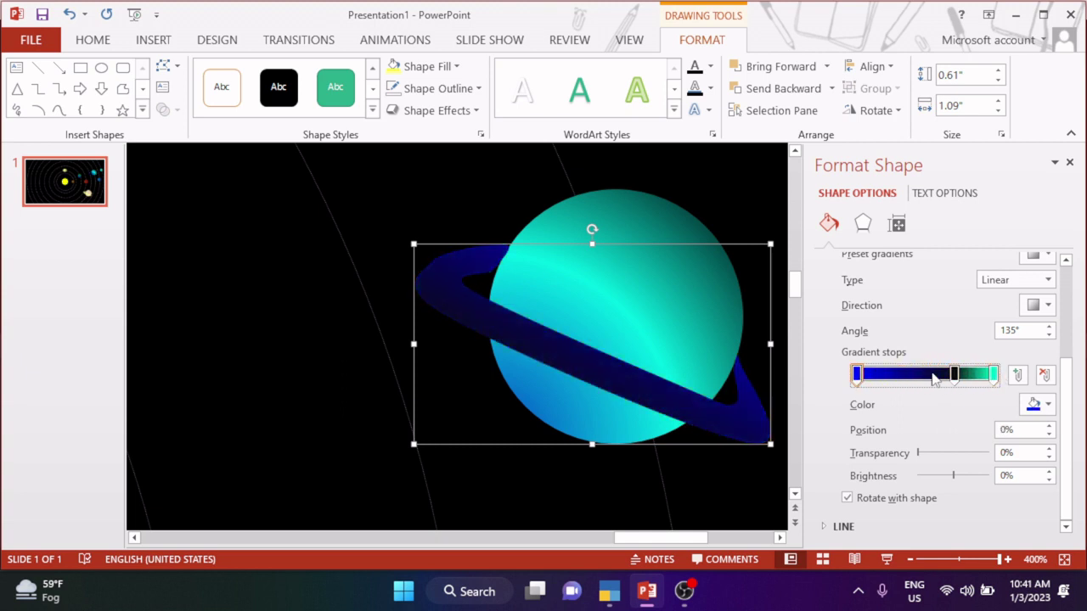
pyautogui.moveTo(954, 374)
pyautogui.mouseDown()
pyautogui.moveTo(917, 378)
pyautogui.moveTo(932, 374)
pyautogui.mouseUp()
pyautogui.moveTo(857, 374); pyautogui.dragTo(954, 378)
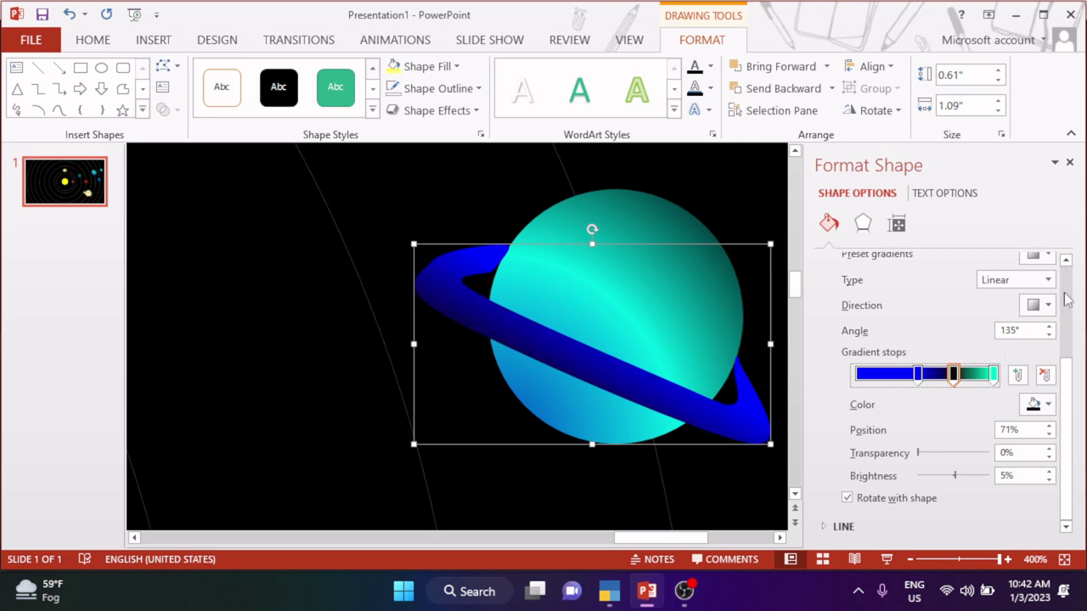
pyautogui.moveTo(1067, 305); pyautogui.dragTo(1078, 433)
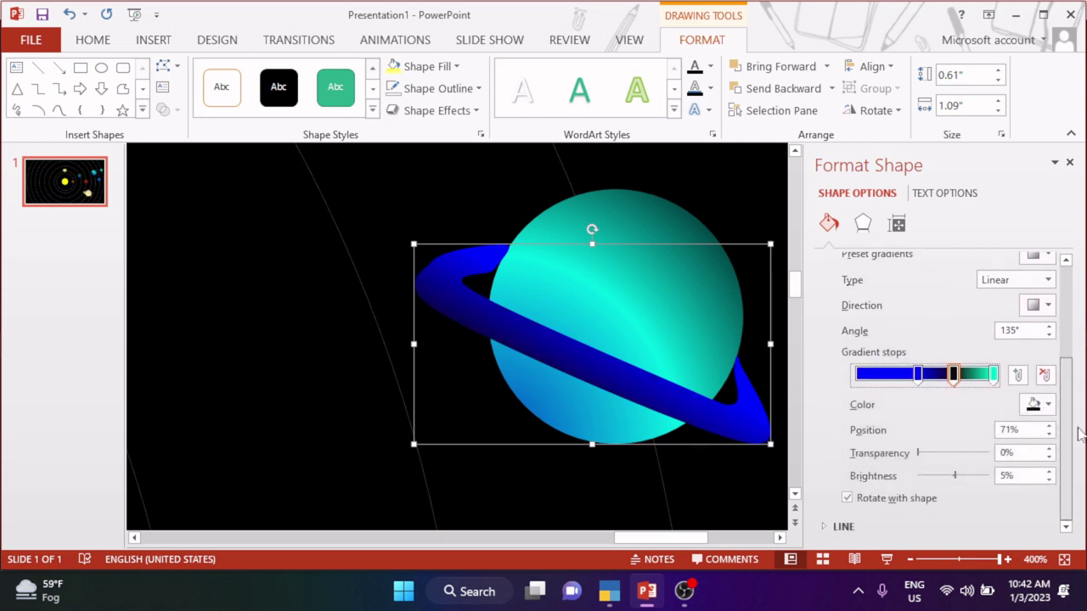
pyautogui.click(862, 224)
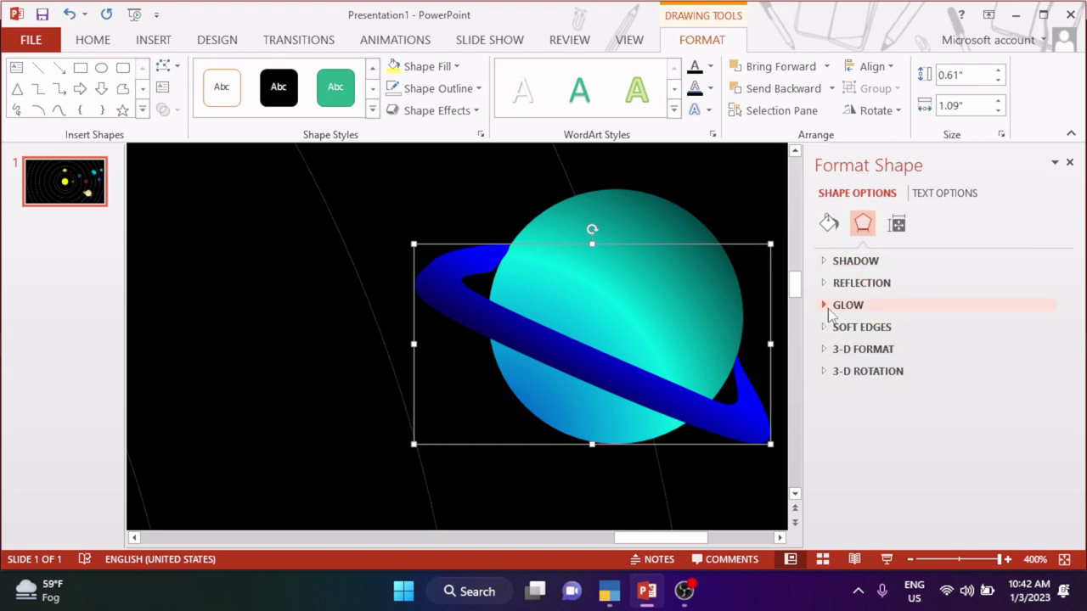
# Give the ring a 1 point soft edge after trying the 10 and 5 point presets.
pyautogui.click(830, 310)
pyautogui.click(830, 306)
pyautogui.click(830, 304)
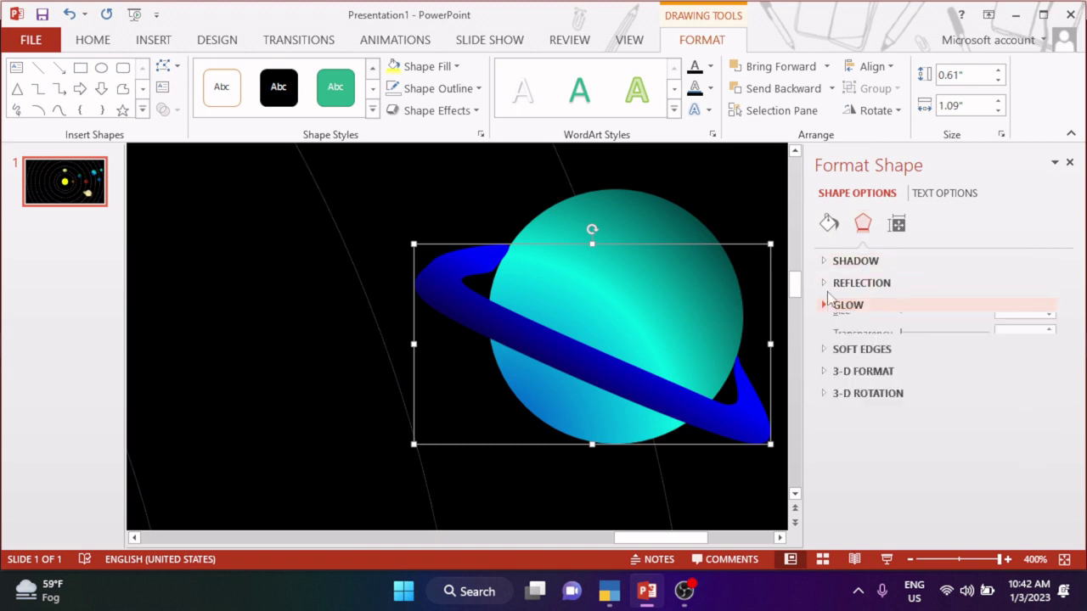
pyautogui.click(858, 327)
pyautogui.click(1038, 350)
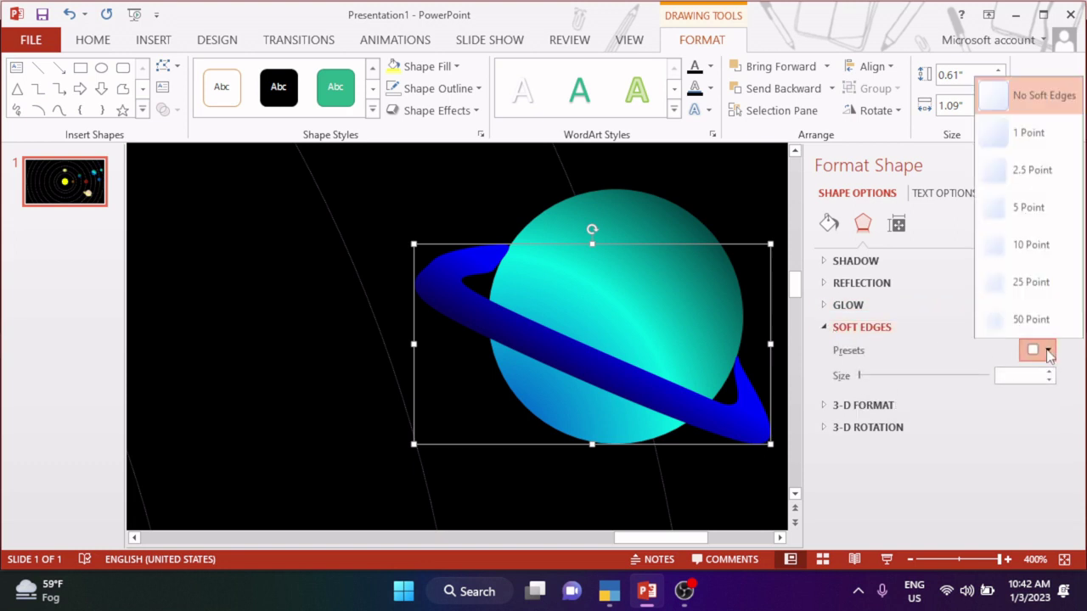
pyautogui.click(1042, 255)
pyautogui.click(1044, 357)
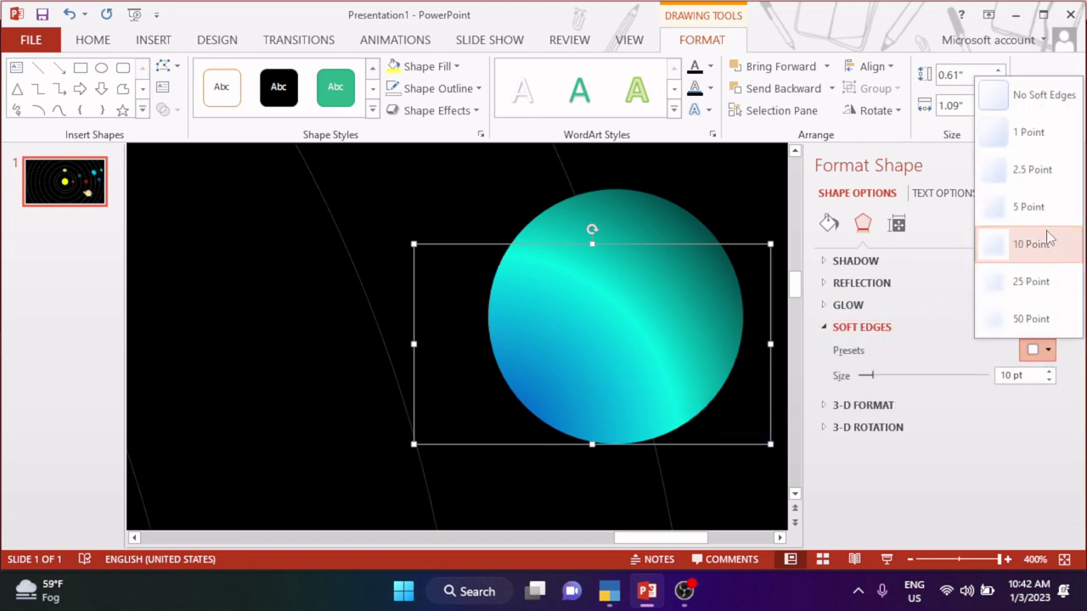
pyautogui.click(1050, 219)
pyautogui.click(1045, 357)
pyautogui.click(1049, 142)
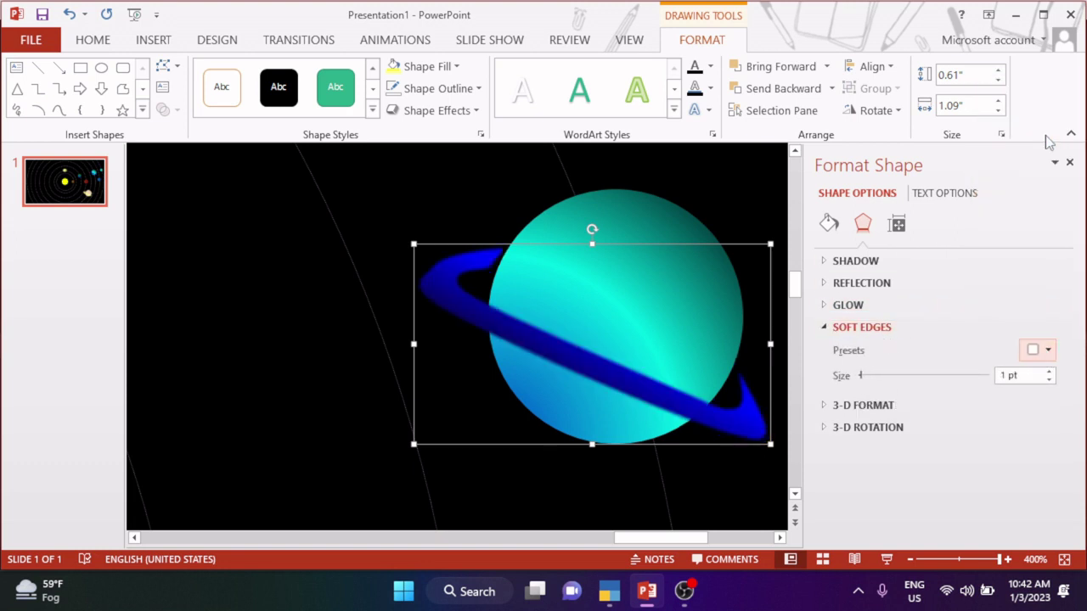
# Narrow the ring and shift it up and right over the teal planet, ending at 0.62 x 1 inch.
pyautogui.moveTo(771, 344); pyautogui.dragTo(760, 343)
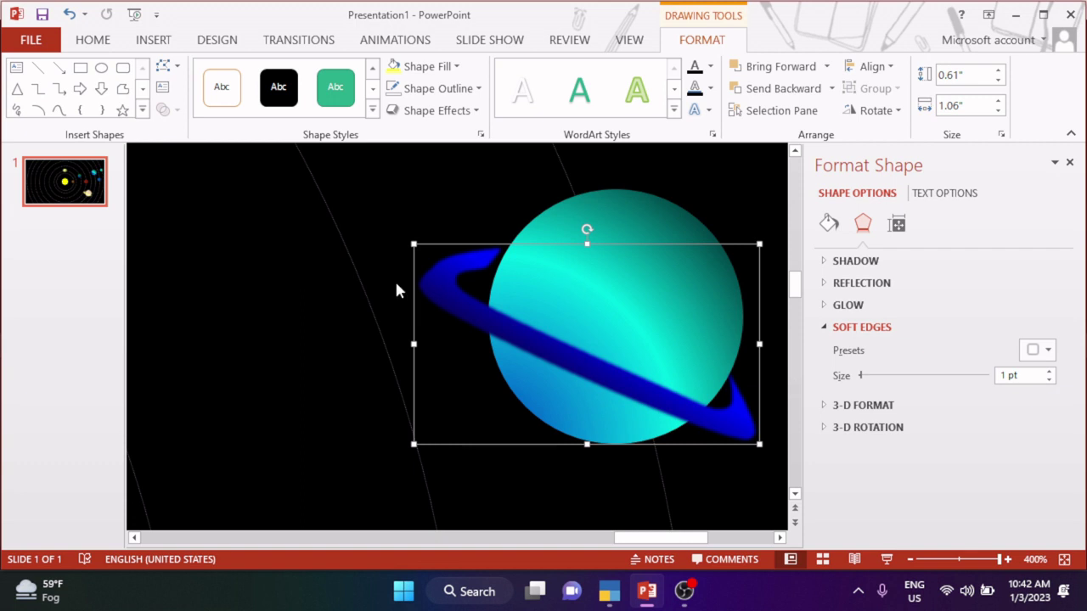
pyautogui.moveTo(412, 242); pyautogui.dragTo(420, 240)
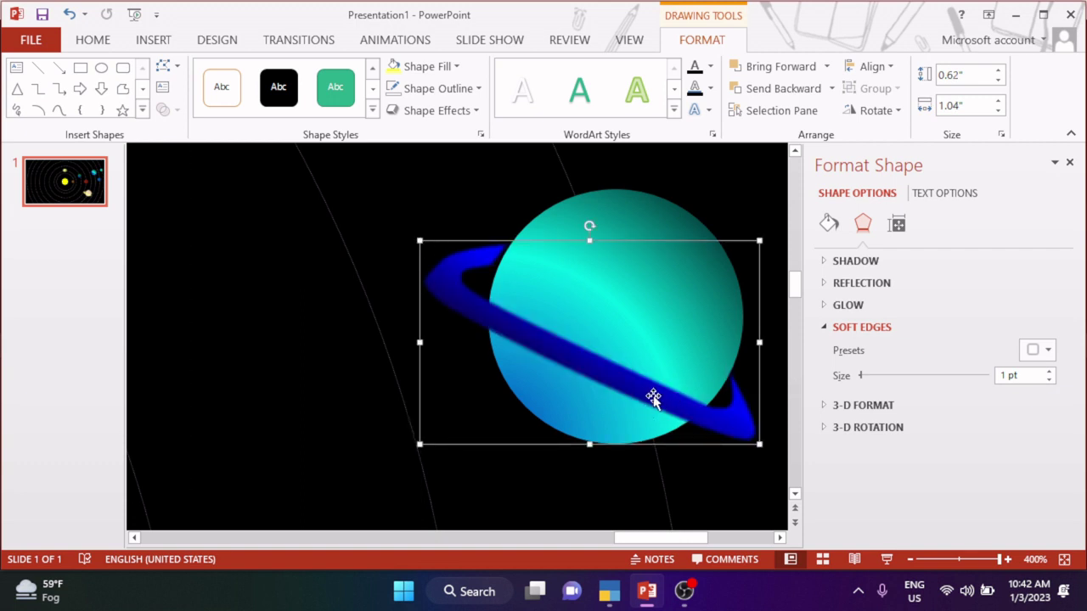
pyautogui.moveTo(653, 399); pyautogui.dragTo(665, 383)
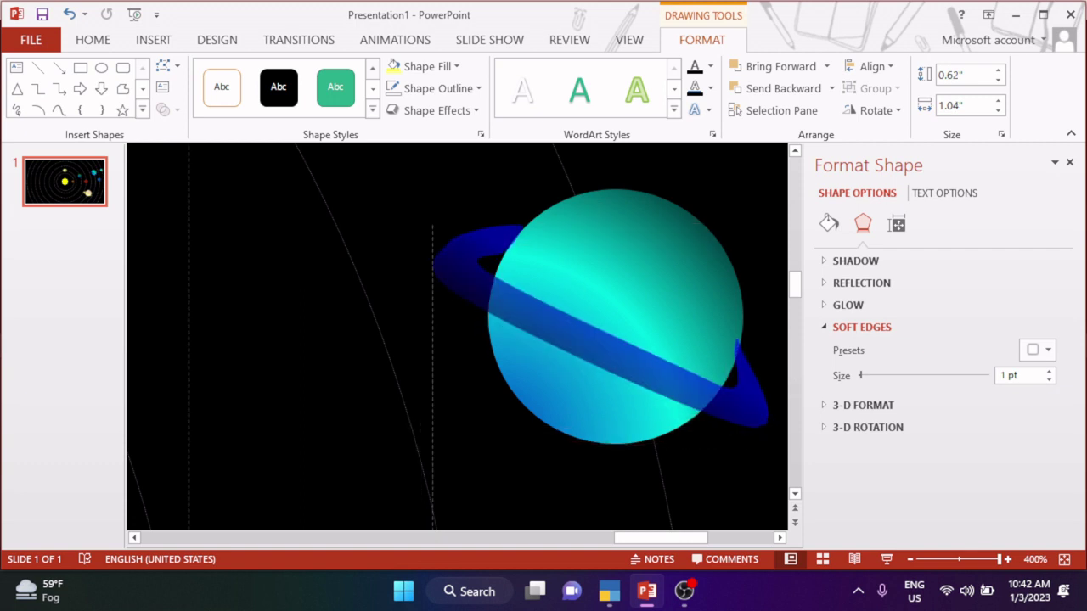
pyautogui.moveTo(770, 429); pyautogui.dragTo(765, 428)
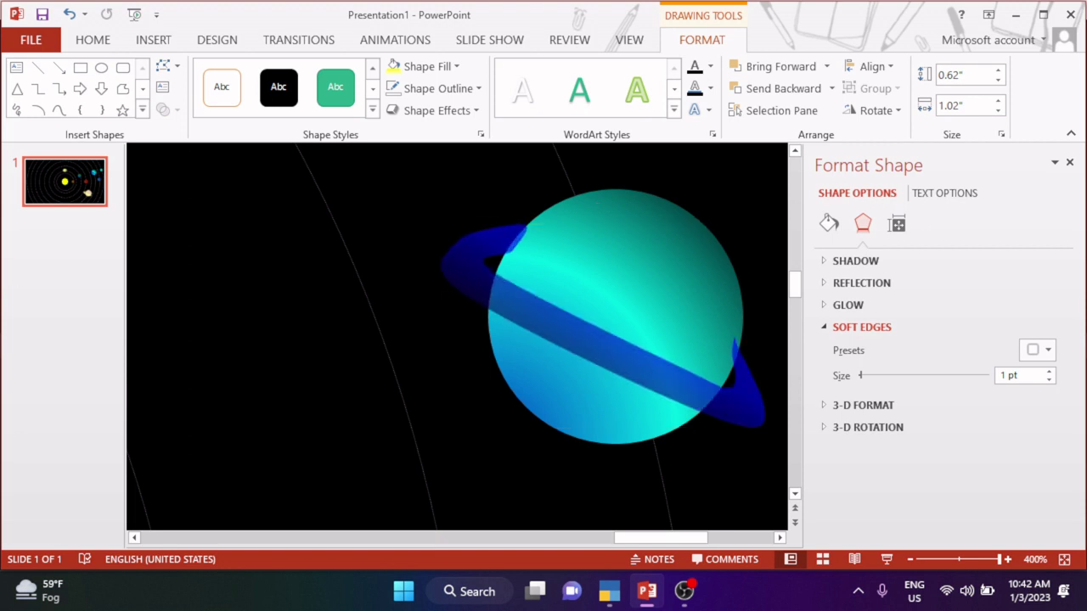
pyautogui.moveTo(431, 225); pyautogui.dragTo(440, 225)
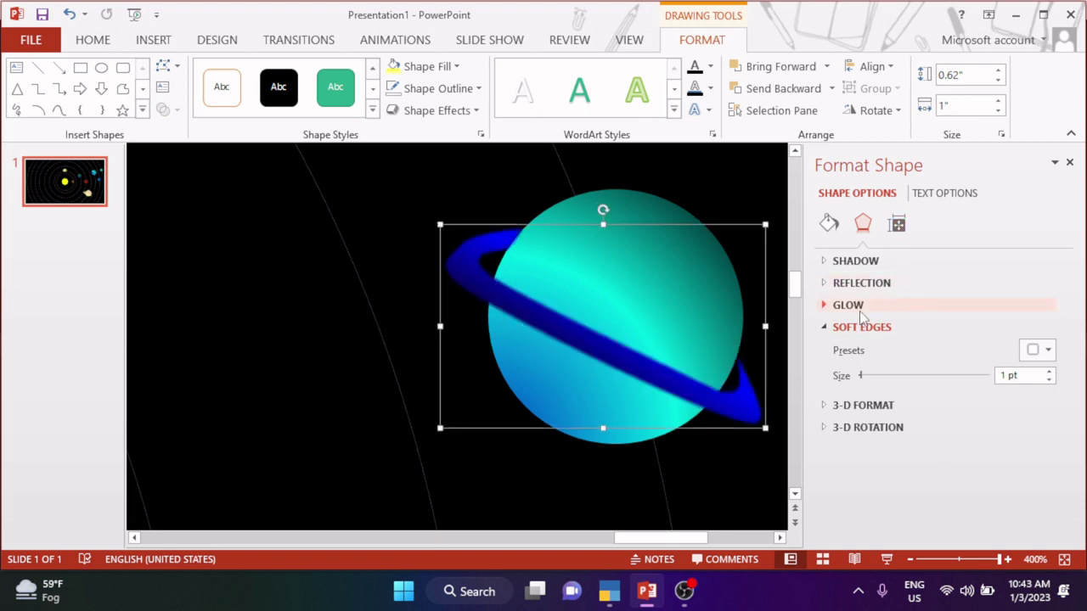
# Apply a teal glow preset to the blue ring, cut its size to 0 pt, then select the teal planet too.
pyautogui.click(849, 305)
pyautogui.click(1037, 326)
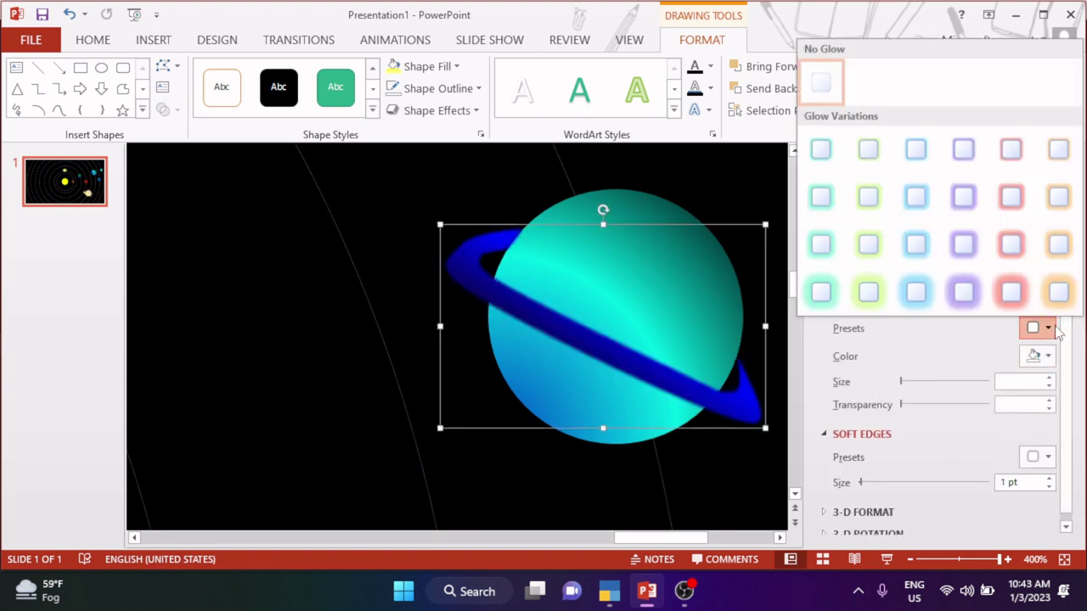
pyautogui.click(907, 288)
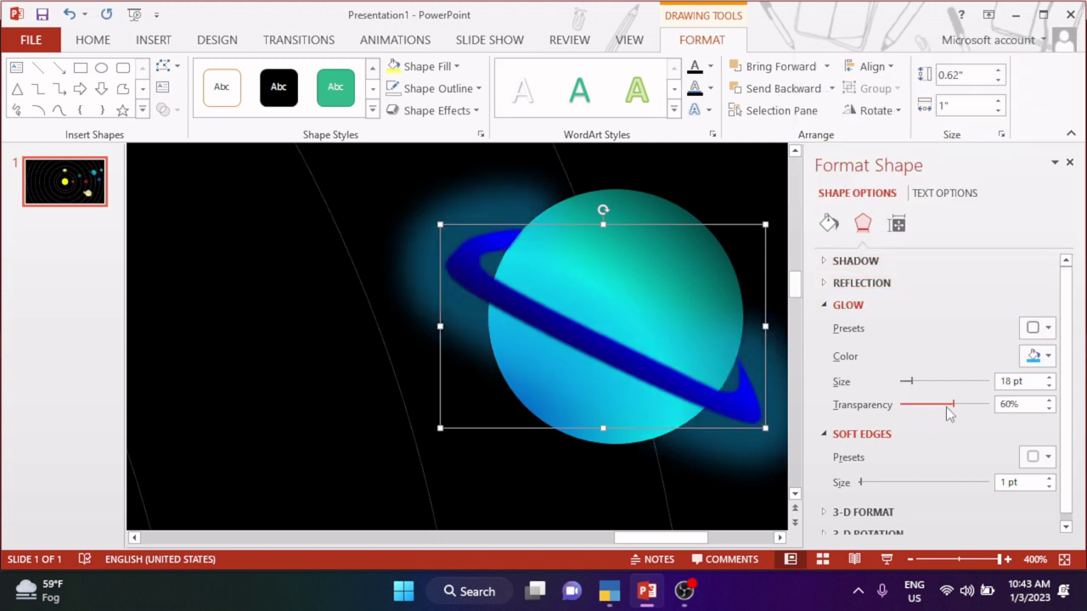
pyautogui.moveTo(955, 409); pyautogui.dragTo(962, 406)
pyautogui.moveTo(908, 382); pyautogui.dragTo(901, 388)
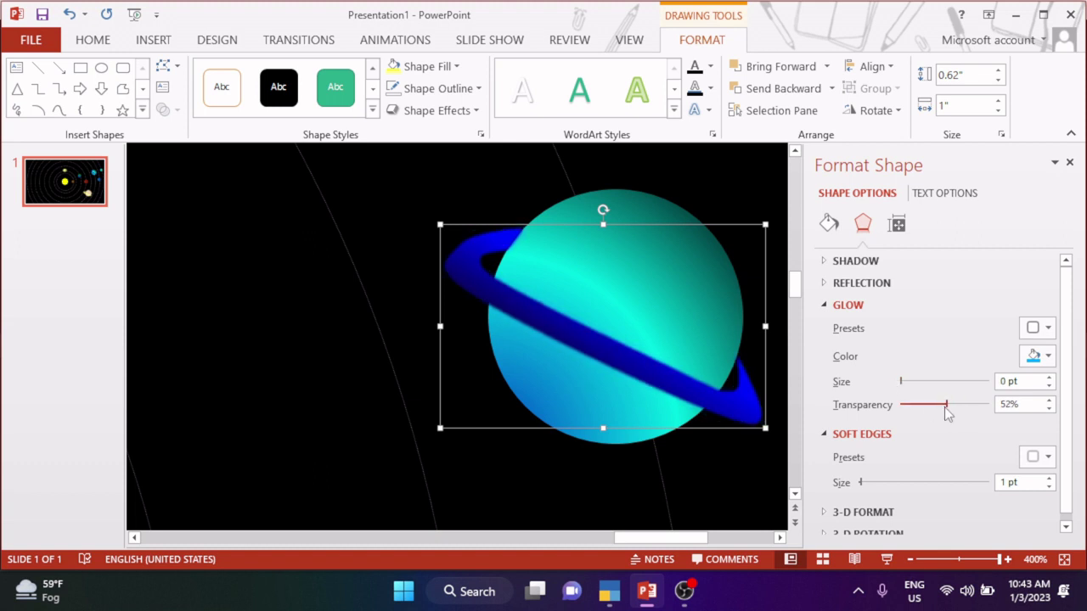
pyautogui.moveTo(947, 413); pyautogui.dragTo(934, 413)
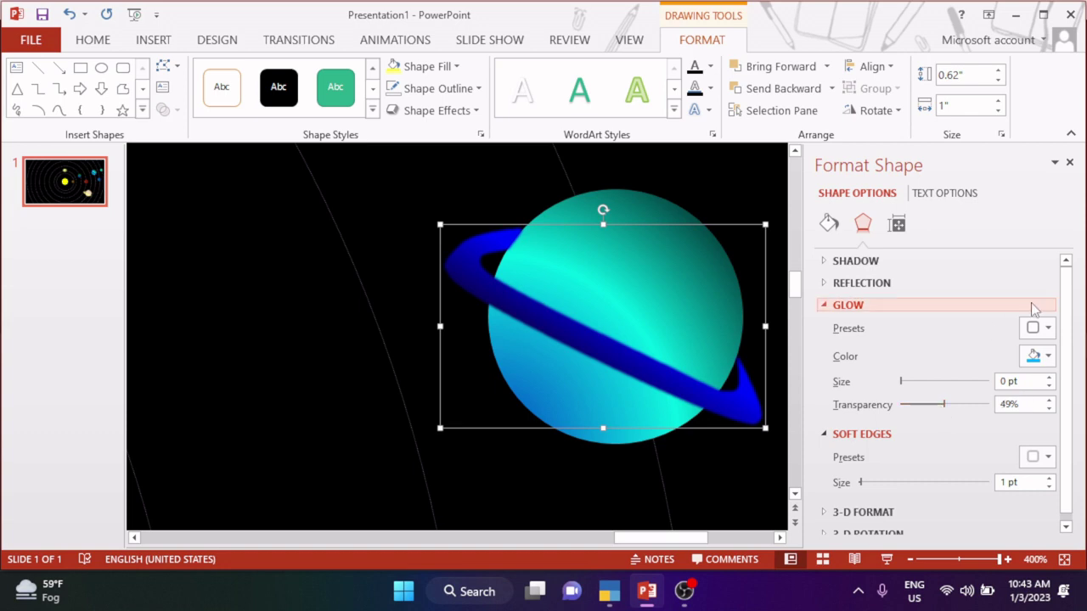
pyautogui.click(1070, 161)
pyautogui.keyDown('shift'); pyautogui.click(691, 342); pyautogui.keyUp('shift')
# Group the blue ring and the teal planet together.
pyautogui.hotkey('ctrl', 'g')
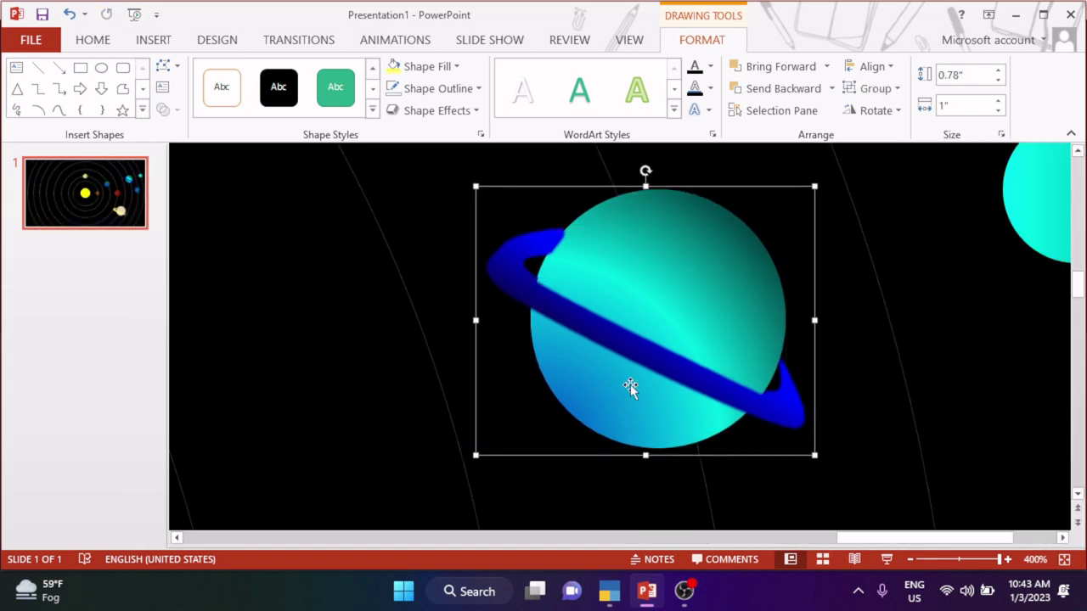
pyautogui.keyDown('ctrl'); pyautogui.scroll(-5, 704, 412); pyautogui.keyUp('ctrl')
pyautogui.scroll(-3, 788, 416)
# Widen the cream ringed planet by dragging its left sizing handle outward.
pyautogui.click(788, 416)
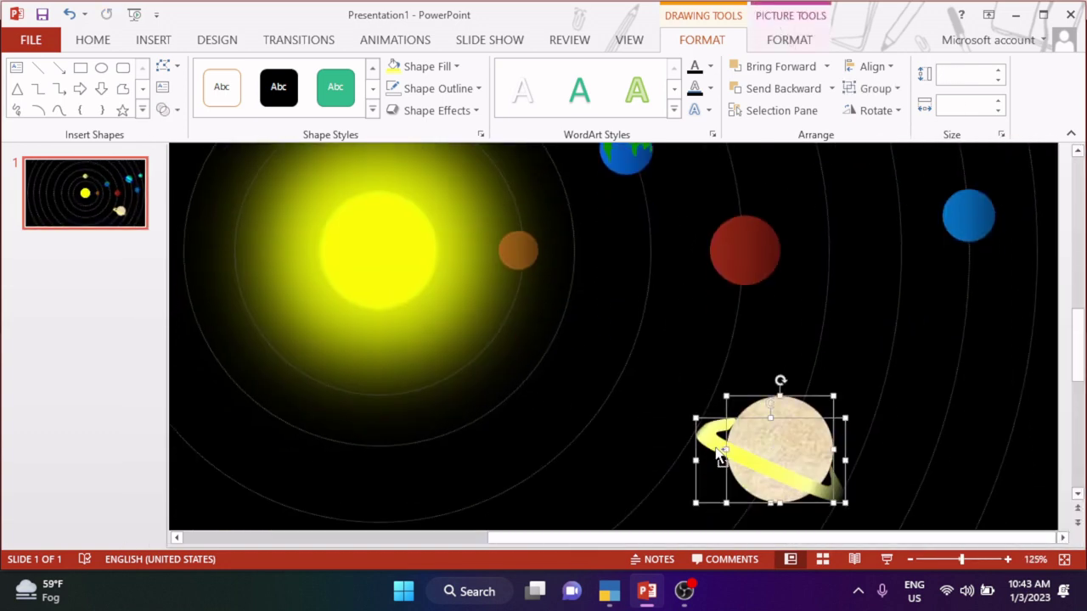
pyautogui.moveTo(723, 444); pyautogui.dragTo(686, 444)
pyautogui.keyDown('ctrl'); pyautogui.scroll(-4, 788, 435); pyautogui.keyUp('ctrl')
pyautogui.keyDown('ctrl'); pyautogui.scroll(3, 728, 417); pyautogui.keyUp('ctrl')
pyautogui.keyDown('ctrl'); pyautogui.scroll(1, 781, 413); pyautogui.keyUp('ctrl')
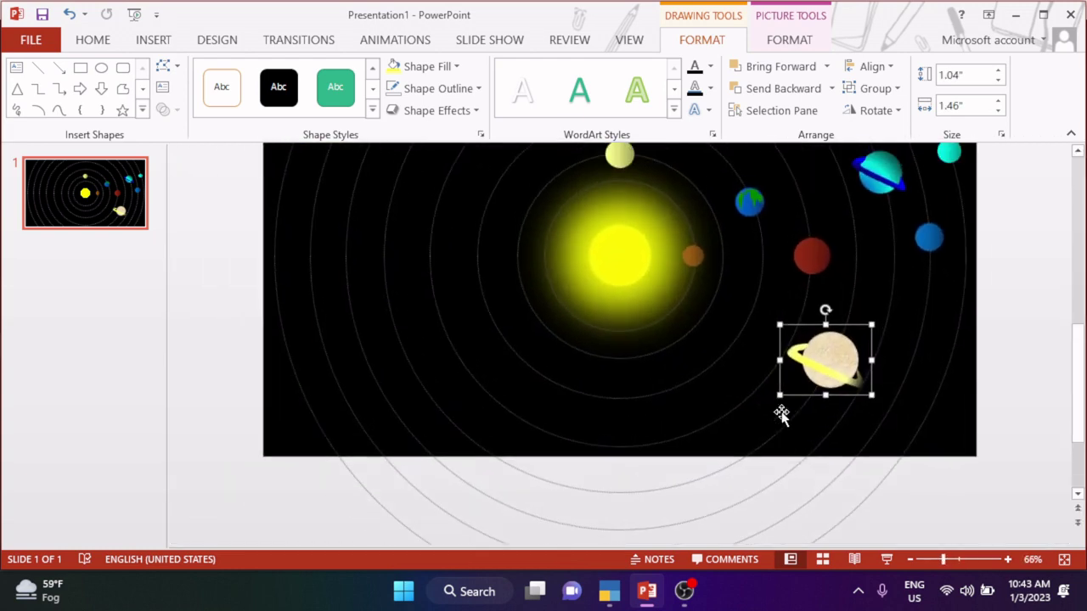
pyautogui.scroll(2, 760, 396)
pyautogui.click(1040, 263)
# Add a Shapes motion path animation to the small brown planet beside the sun.
pyautogui.scroll(-1, 1056, 237)
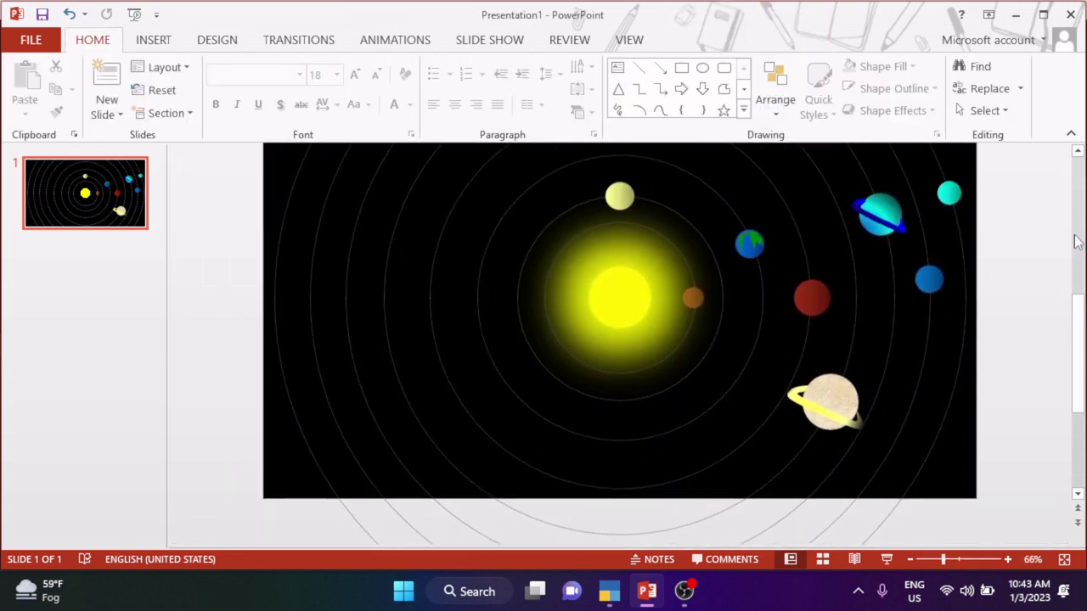
pyautogui.click(693, 301)
pyautogui.click(425, 39)
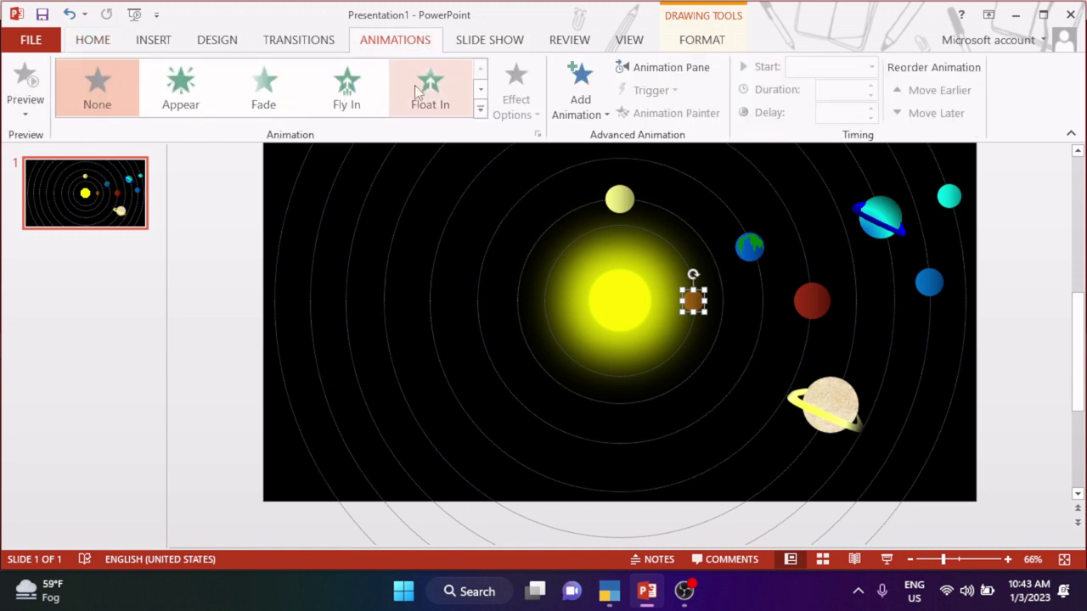
pyautogui.click(586, 94)
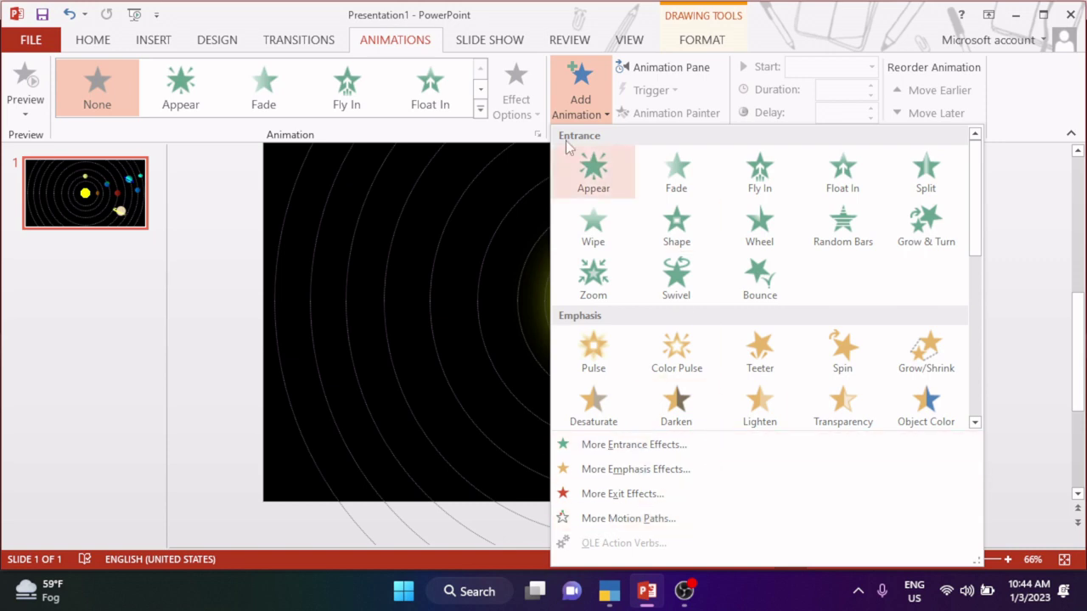
pyautogui.scroll(-3, 706, 380)
pyautogui.scroll(-5, 706, 380)
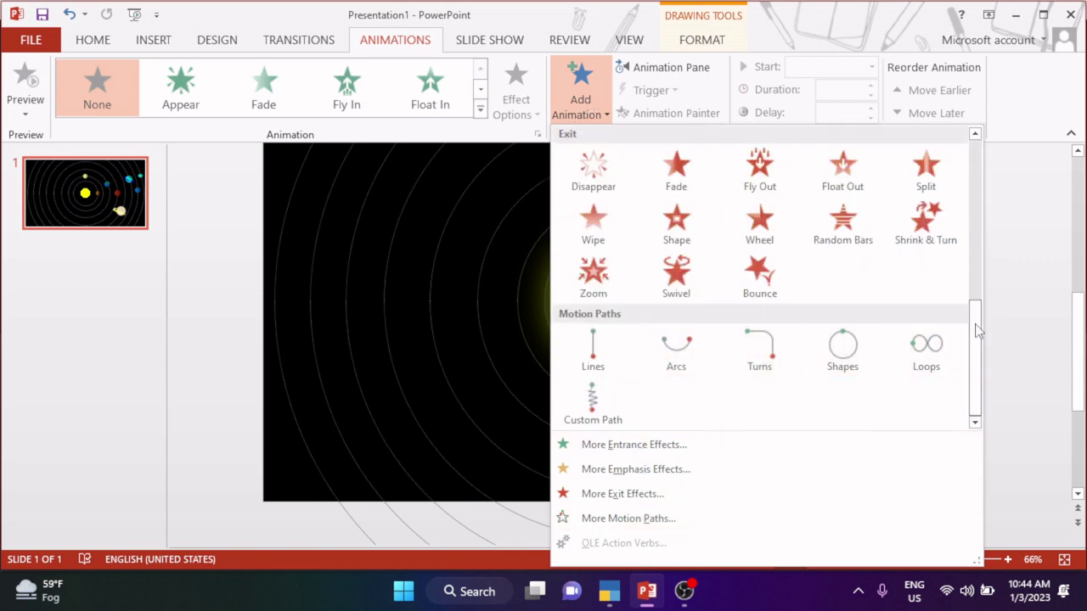
pyautogui.scroll(5, 645, 153)
pyautogui.click(481, 111)
pyautogui.scroll(-5, 471, 163)
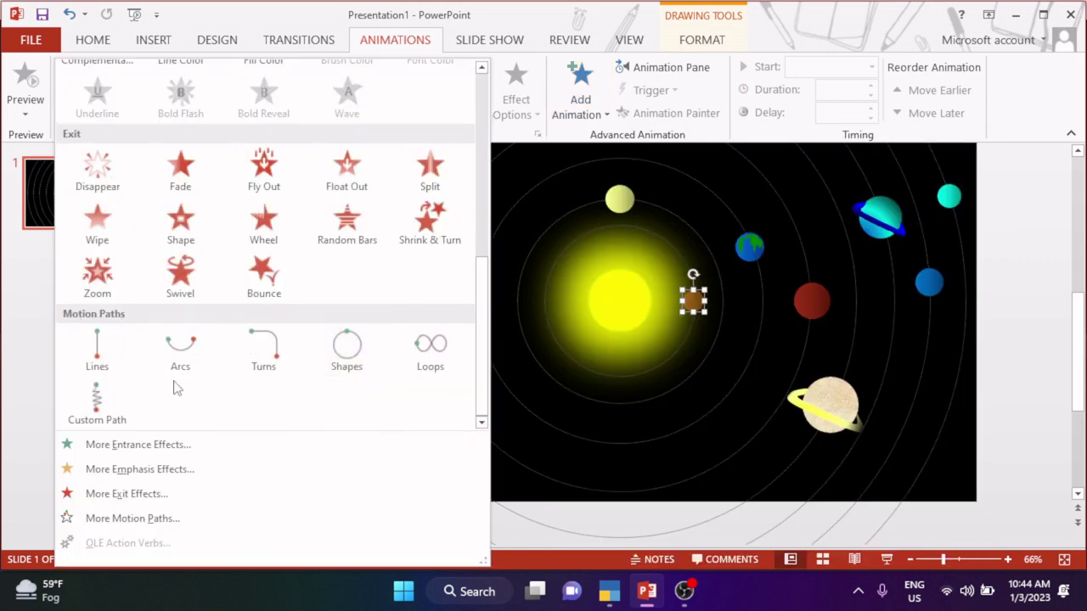
pyautogui.click(352, 352)
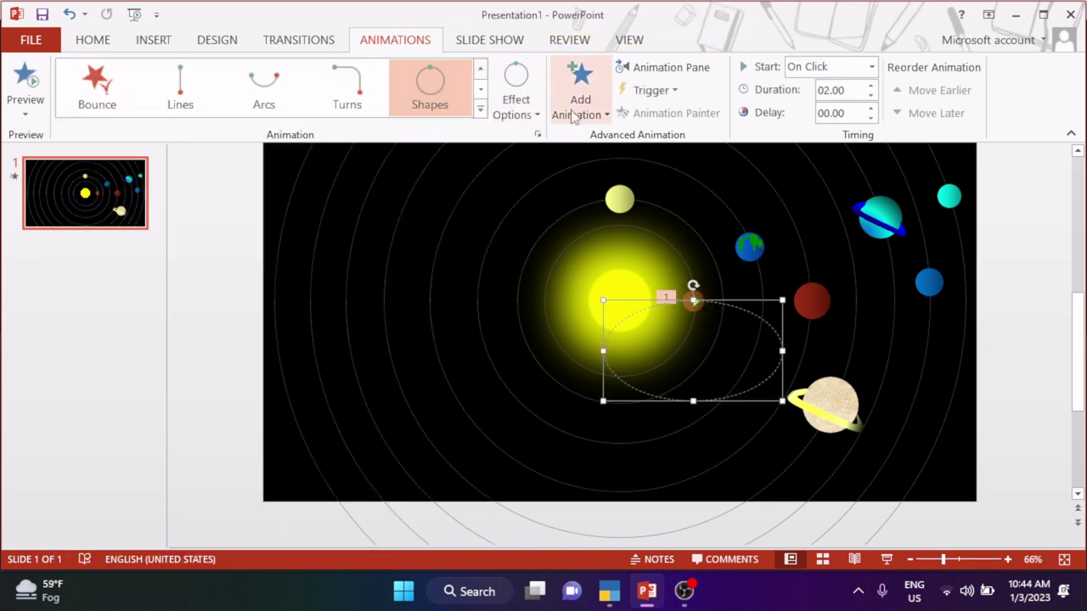
# Open the Animation Pane, preview the brown planet's orbit, and reverse its path direction.
pyautogui.click(686, 71)
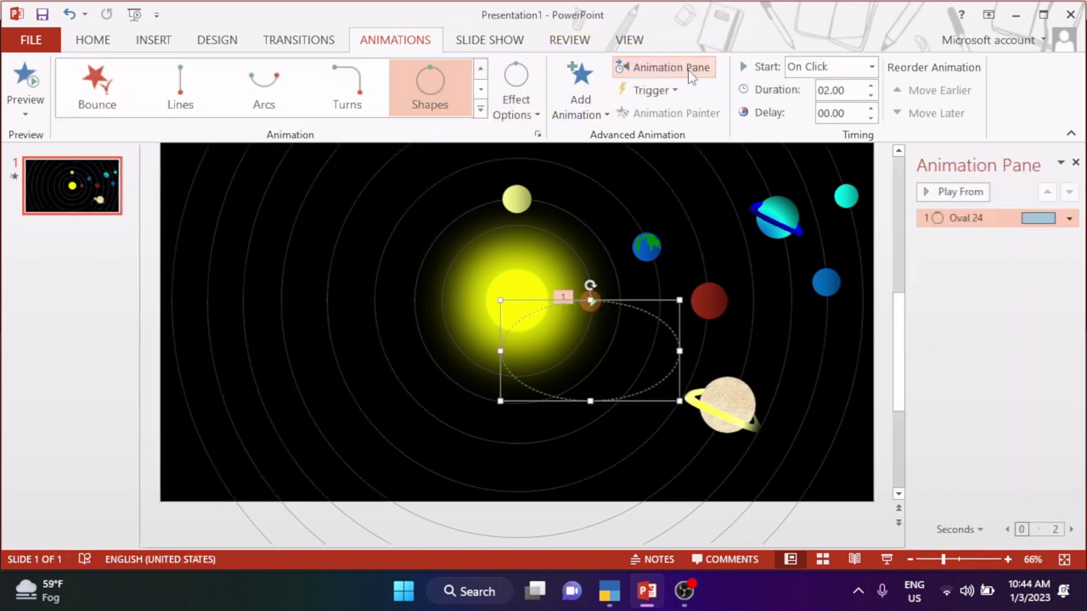
pyautogui.click(952, 196)
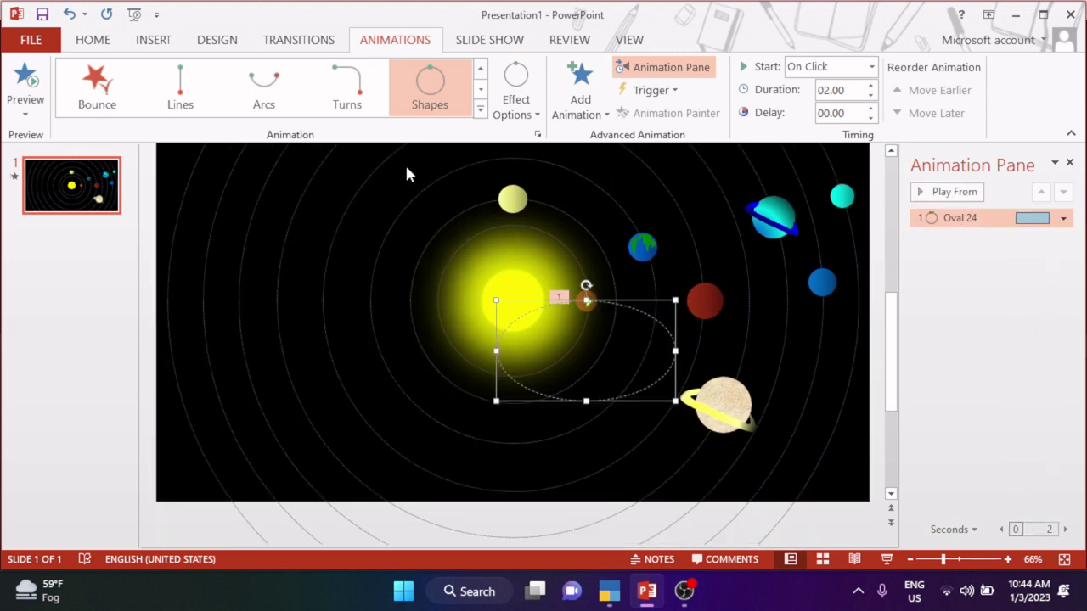
pyautogui.click(515, 107)
pyautogui.scroll(-3, 570, 466)
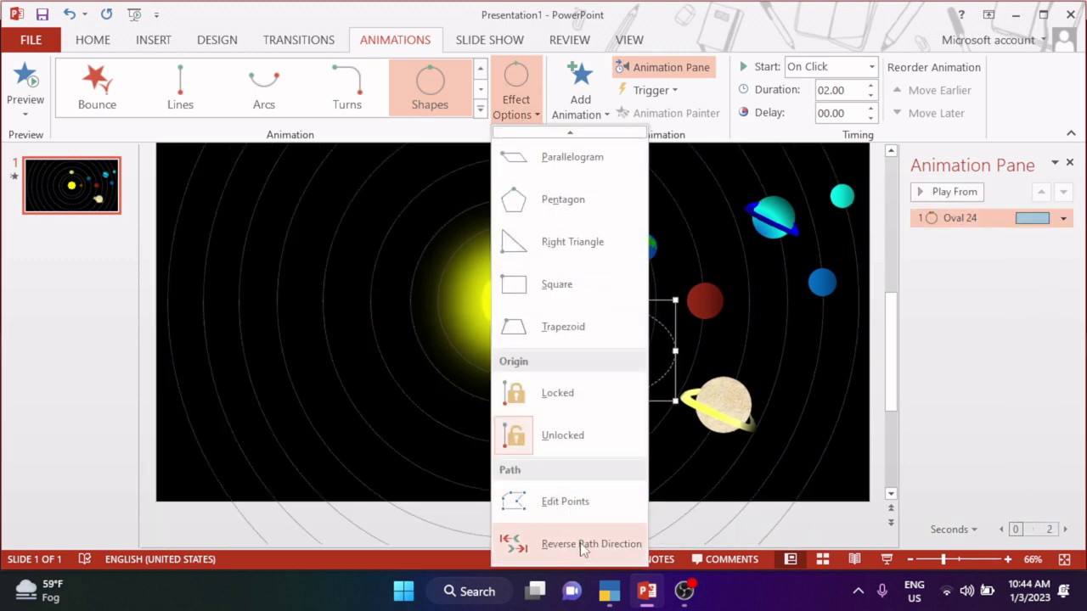
pyautogui.click(580, 543)
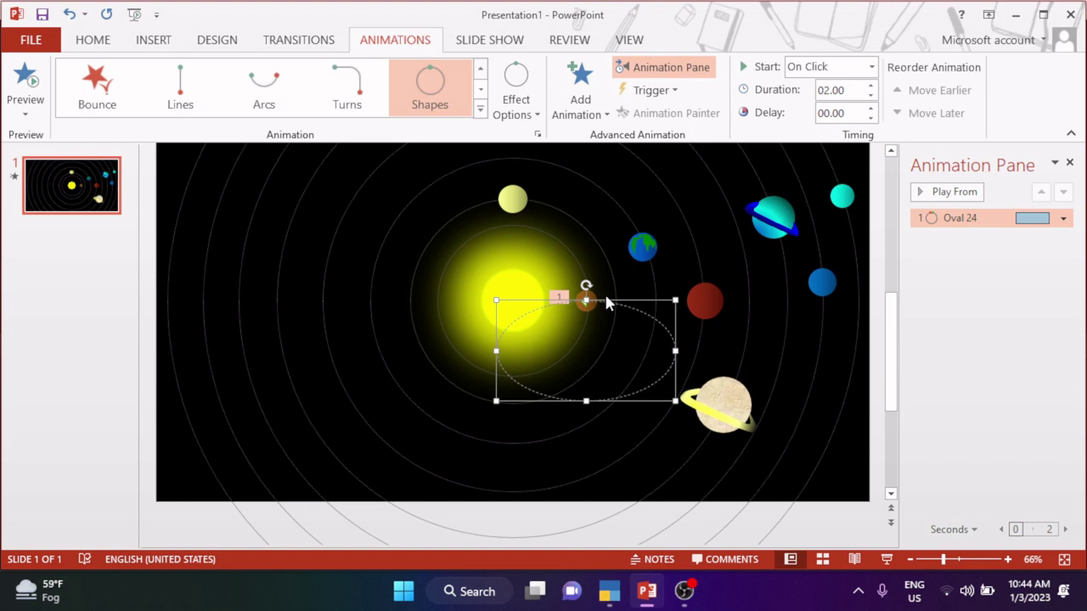
# Stretch and reposition the circular motion path so it traces the orbit ring around the sun.
pyautogui.moveTo(496, 351); pyautogui.dragTo(450, 351)
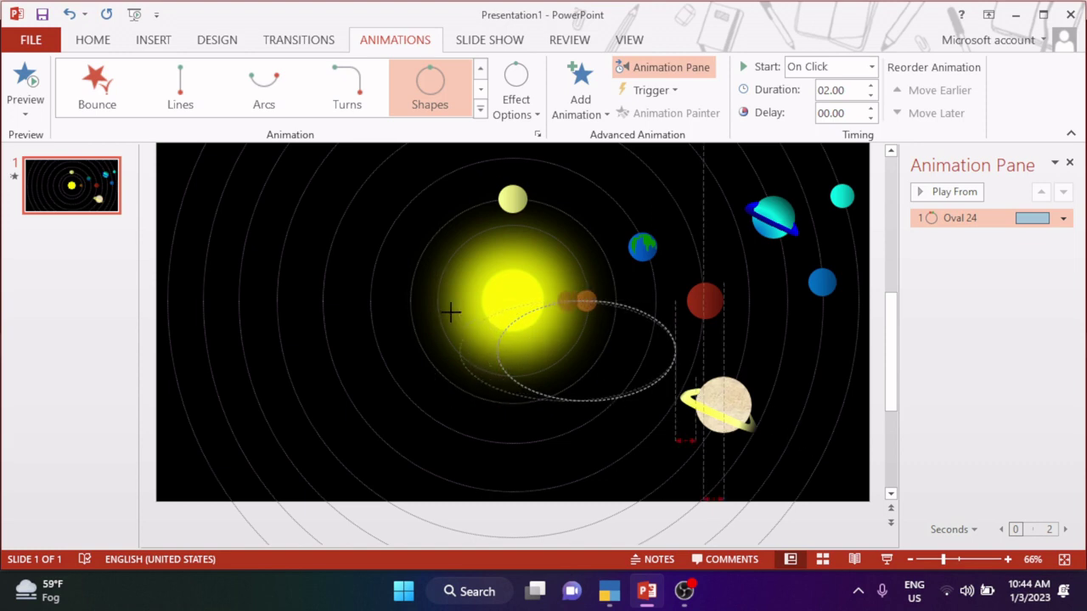
pyautogui.moveTo(563, 305); pyautogui.dragTo(533, 214)
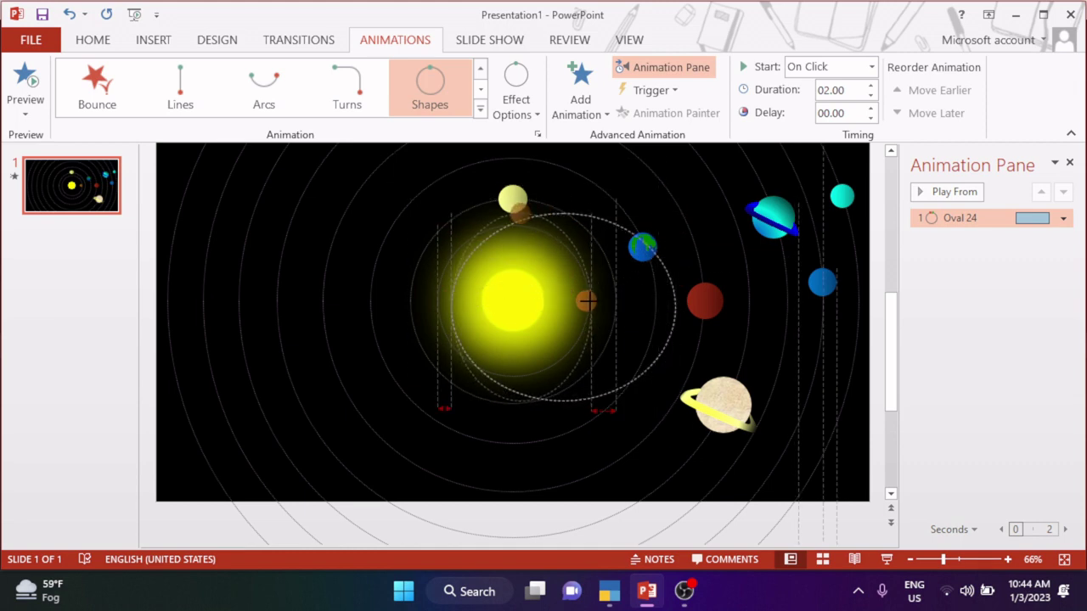
pyautogui.moveTo(449, 307); pyautogui.dragTo(437, 307)
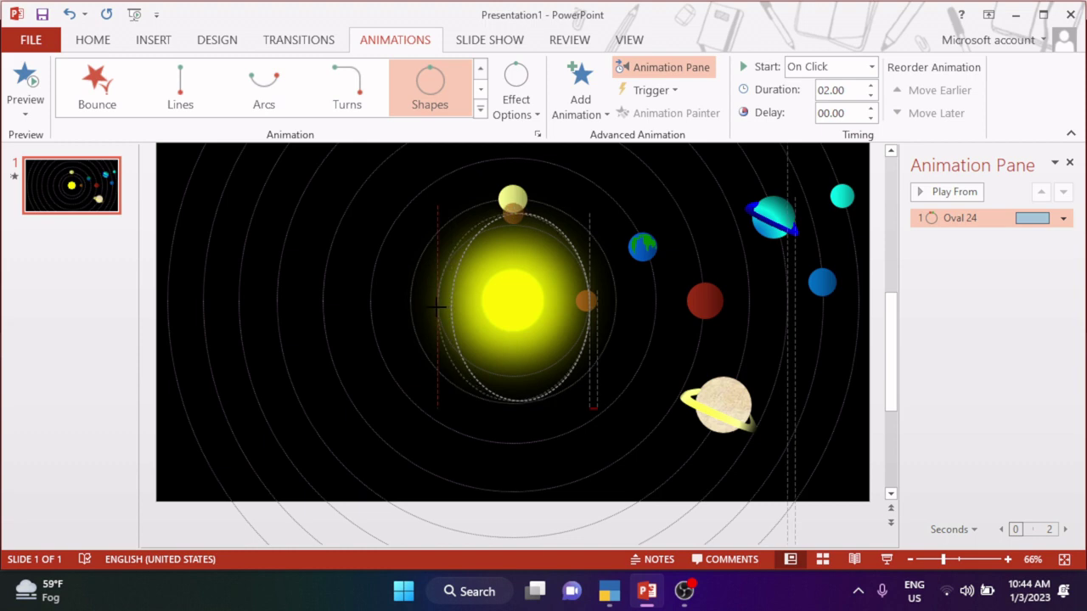
pyautogui.moveTo(515, 213); pyautogui.dragTo(515, 225)
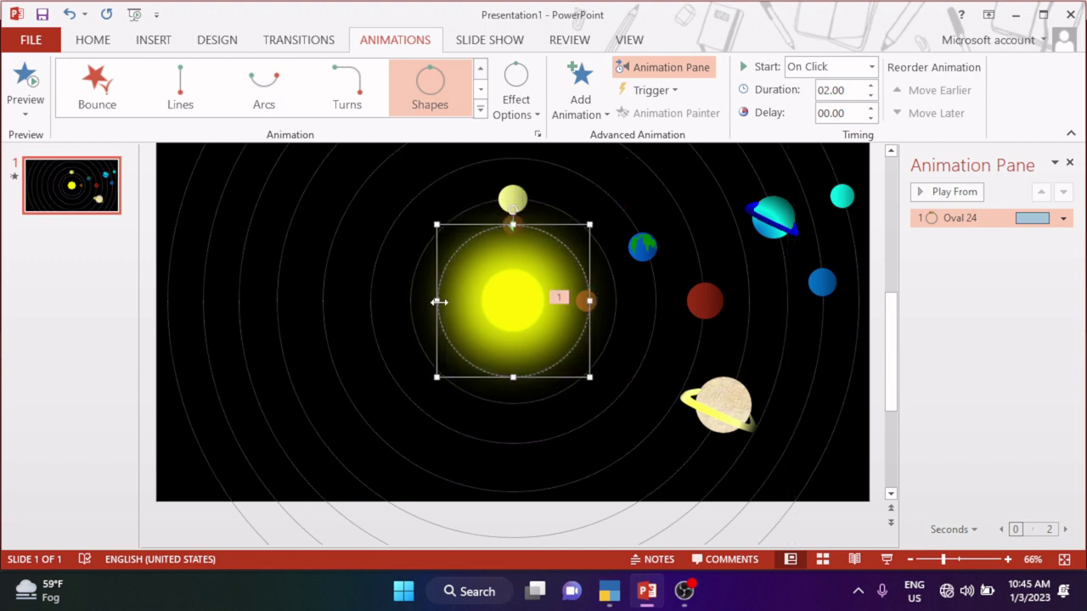
pyautogui.moveTo(439, 301); pyautogui.dragTo(438, 302)
# Preview the orbit twice, nudge the path's left edge, and select the small brown planet.
pyautogui.click(957, 194)
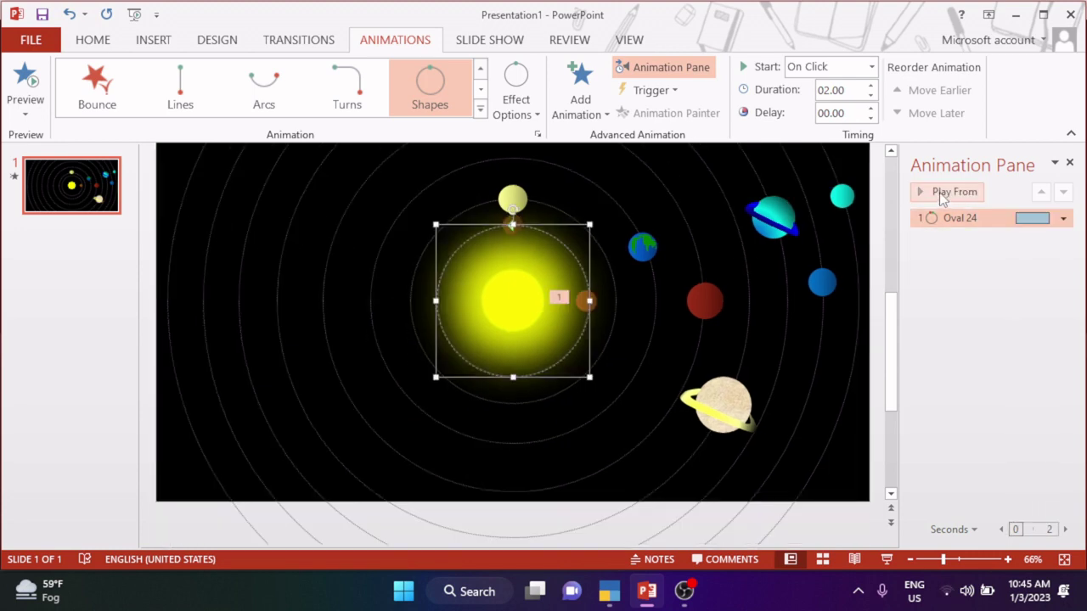
pyautogui.click(944, 192)
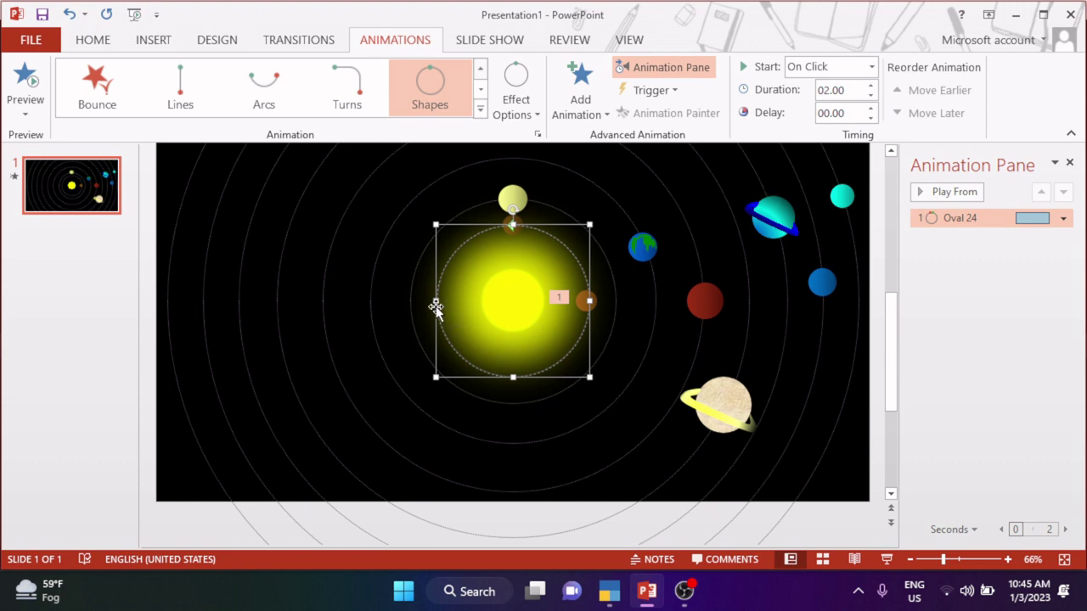
pyautogui.moveTo(439, 301); pyautogui.dragTo(437, 301)
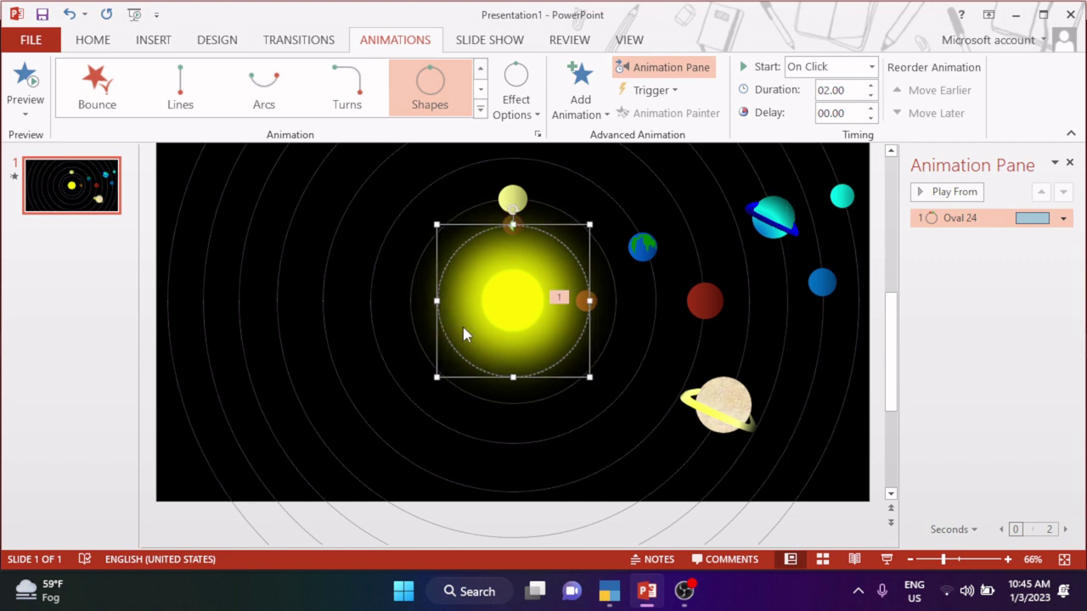
pyautogui.click(586, 300)
pyautogui.click(712, 42)
pyautogui.click(769, 110)
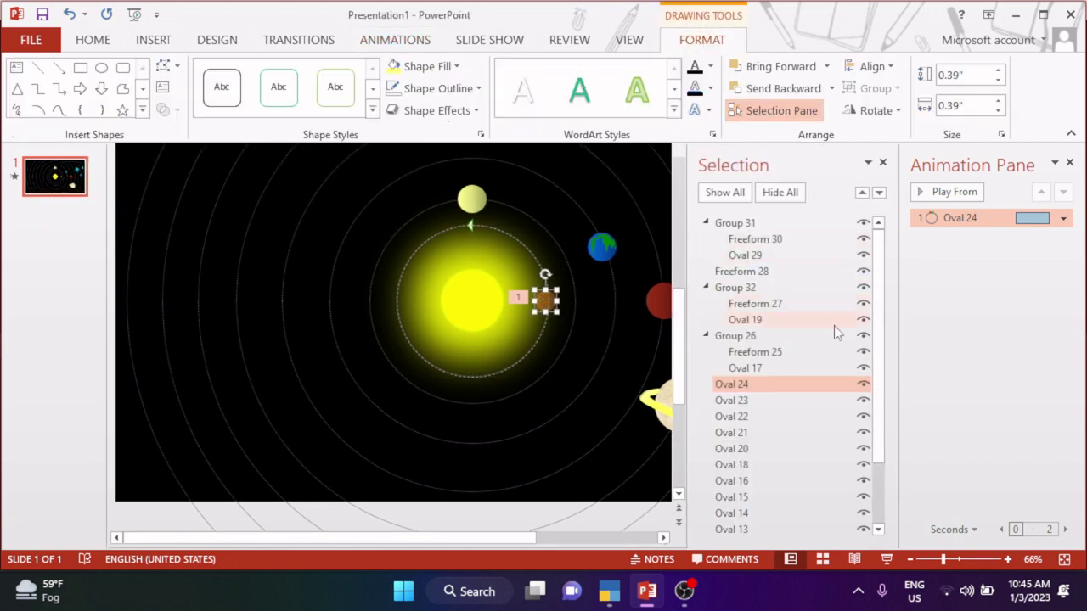
pyautogui.click(882, 162)
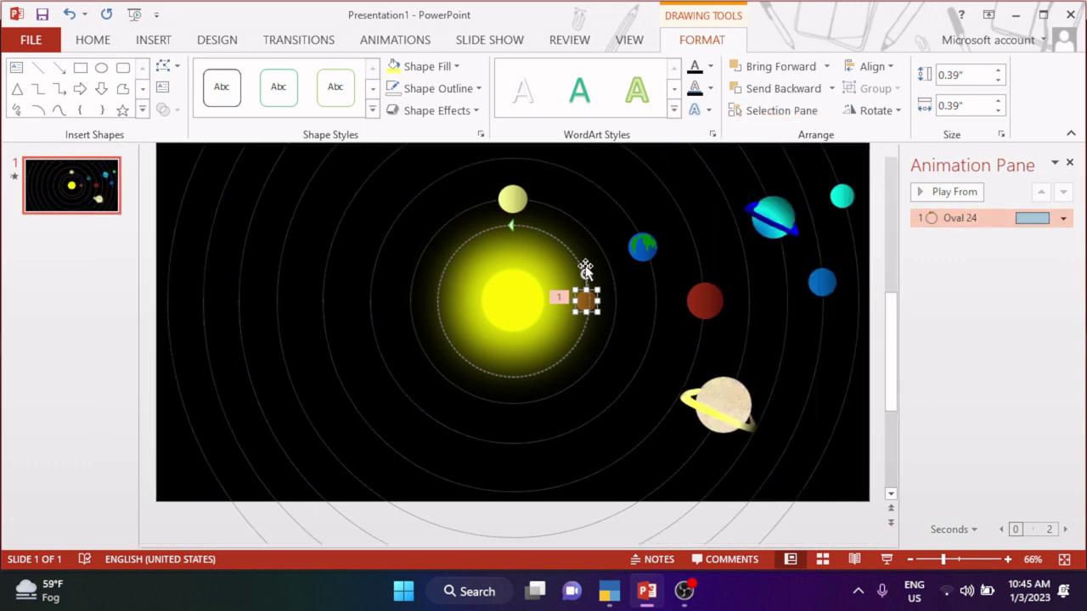
pyautogui.click(510, 203)
pyautogui.click(394, 43)
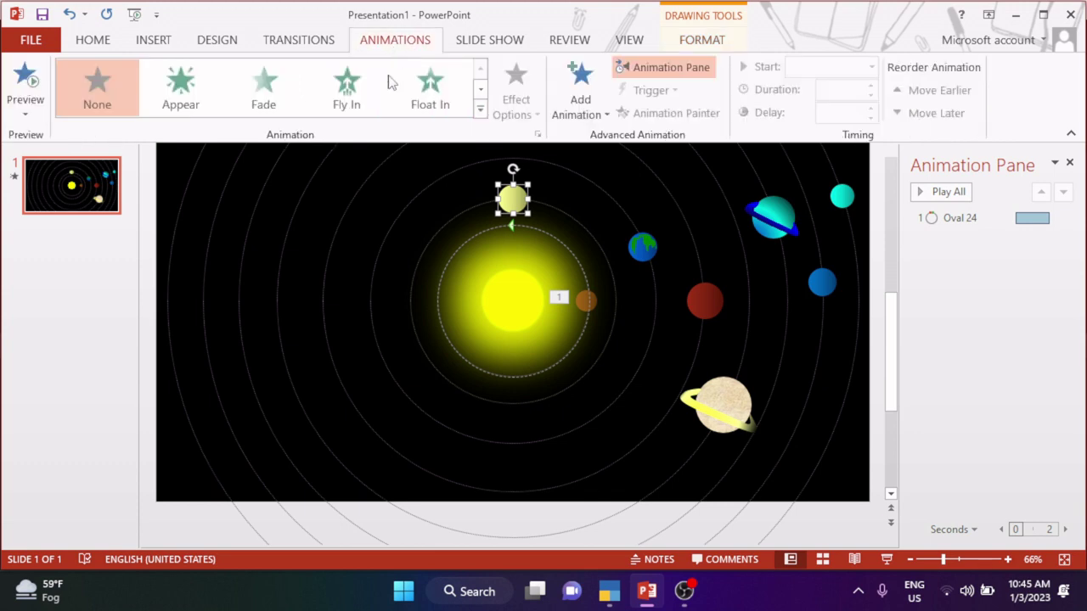
pyautogui.click(484, 115)
pyautogui.scroll(-5, 484, 115)
pyautogui.click(339, 348)
pyautogui.click(515, 100)
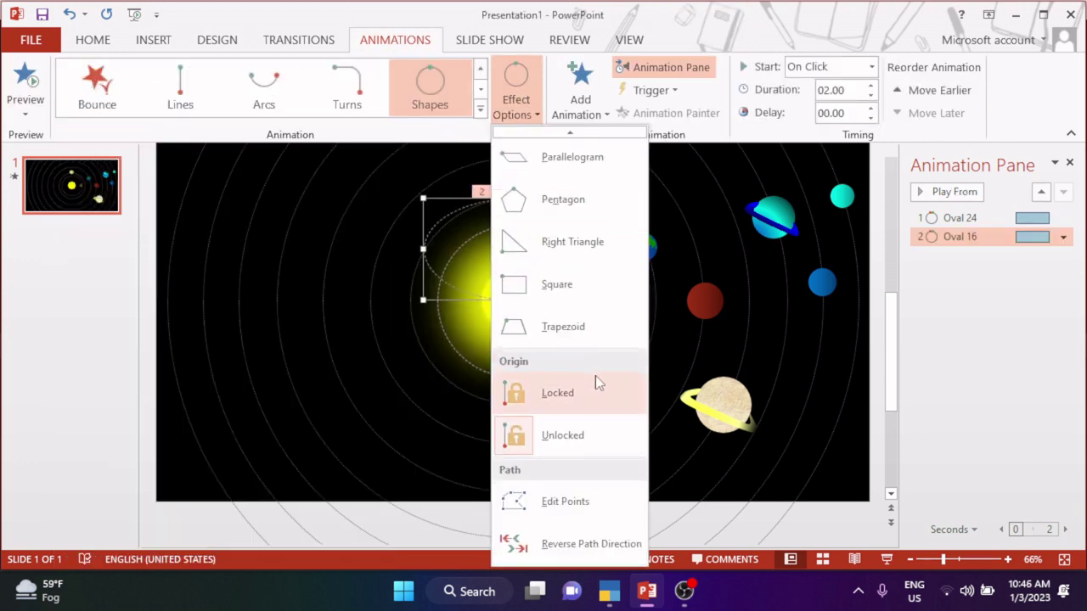
pyautogui.click(583, 544)
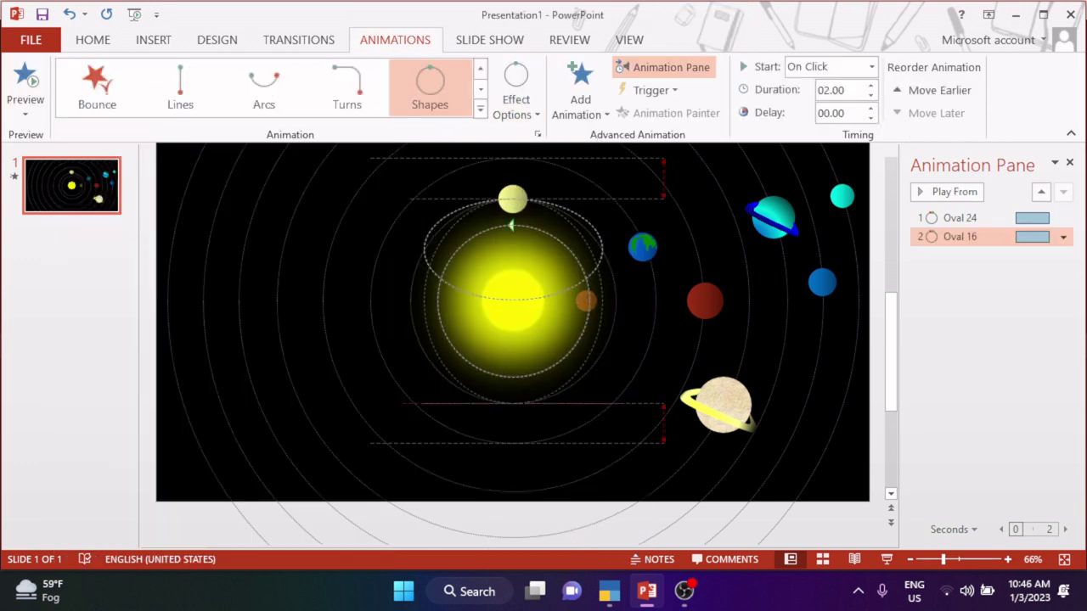
pyautogui.moveTo(513, 431); pyautogui.dragTo(513, 377)
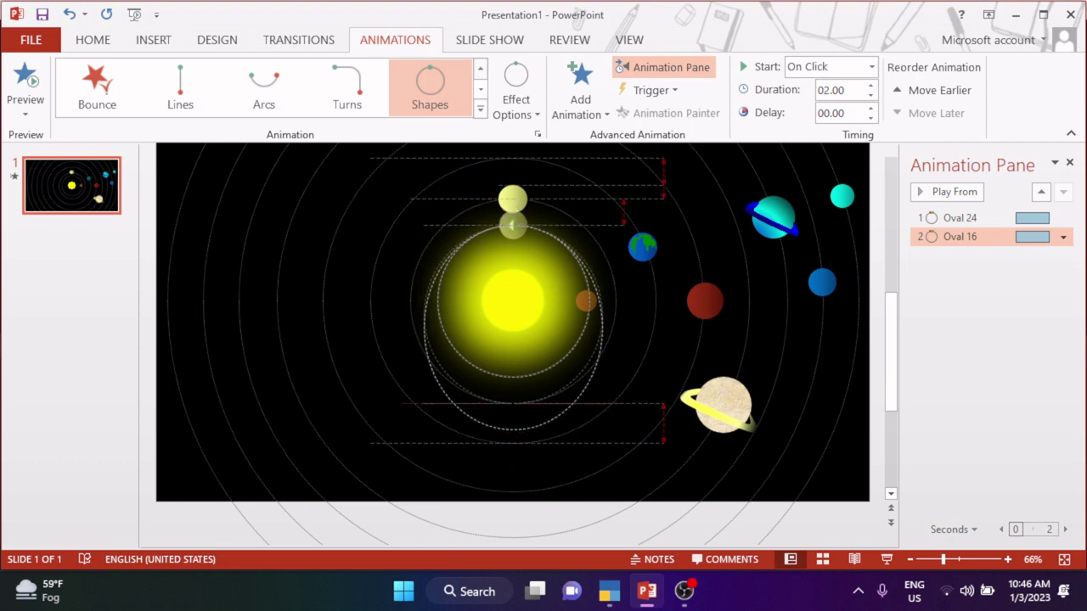
pyautogui.moveTo(422, 289); pyautogui.dragTo(416, 298)
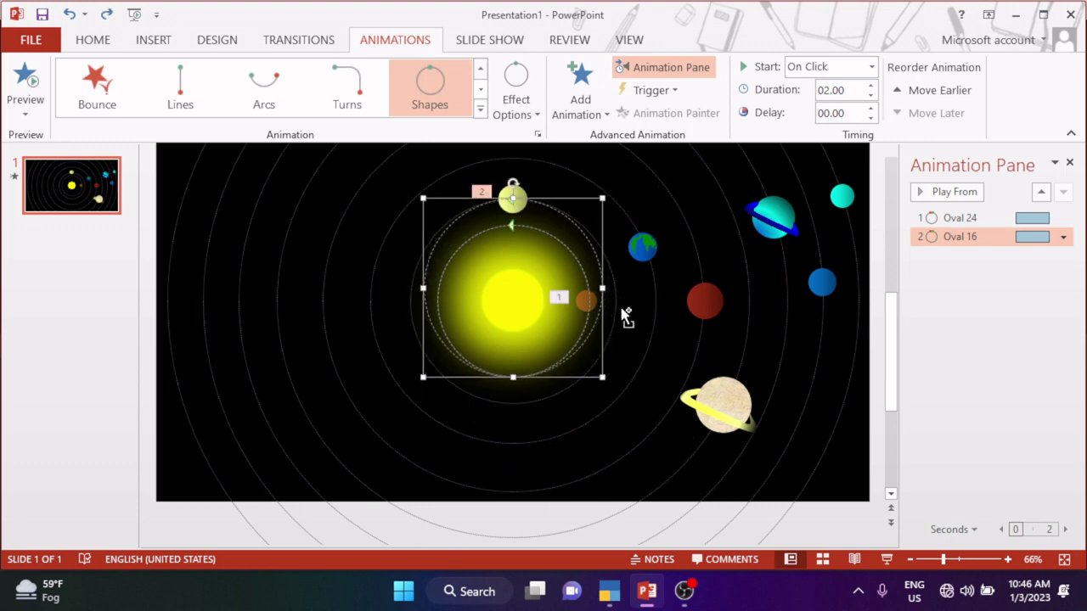
pyautogui.moveTo(616, 395); pyautogui.dragTo(613, 370)
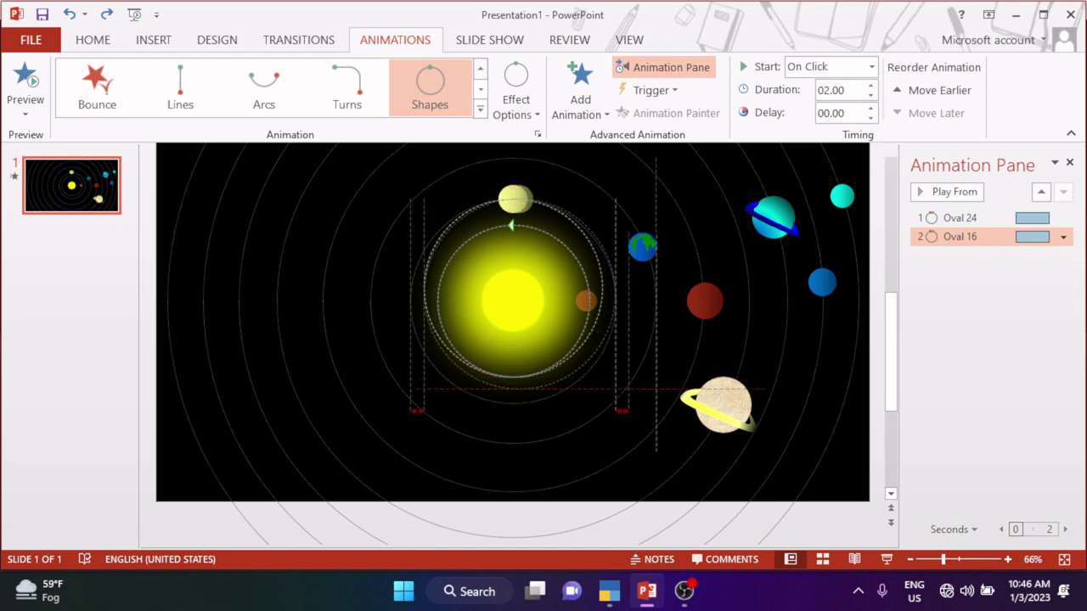
pyautogui.moveTo(518, 388)
pyautogui.mouseDown()
pyautogui.moveTo(524, 424)
pyautogui.moveTo(517, 412)
pyautogui.mouseUp()
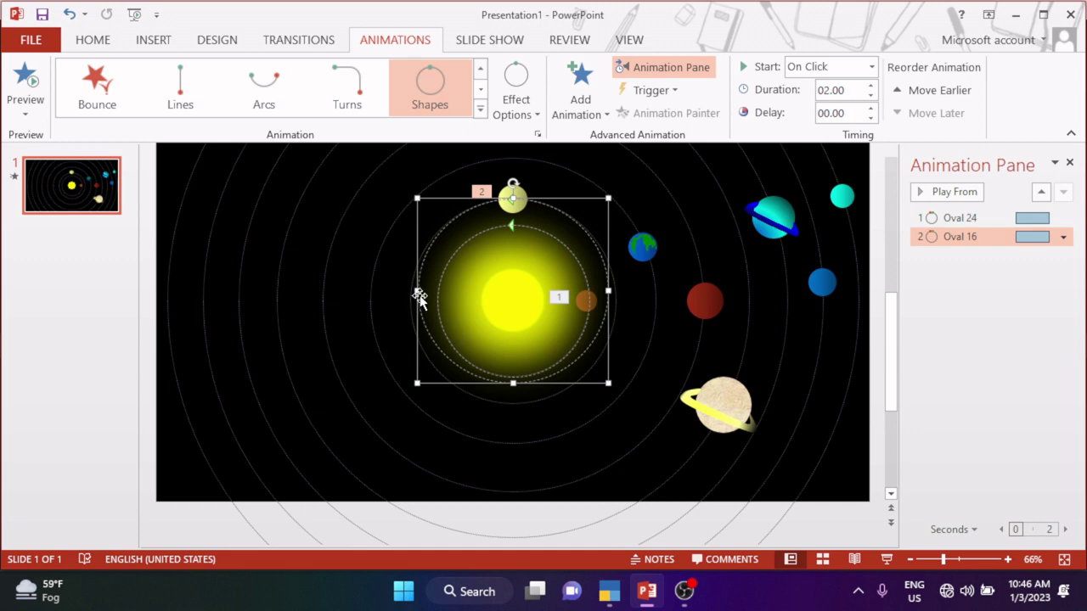
pyautogui.click(943, 200)
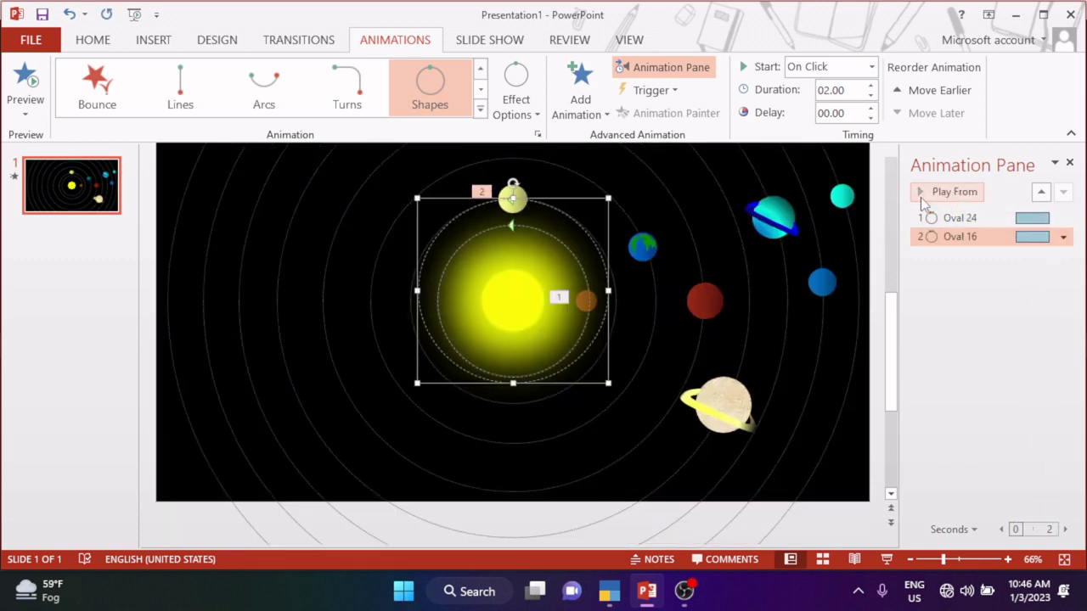
pyautogui.click(920, 197)
pyautogui.keyDown('ctrl'); pyautogui.click(956, 218); pyautogui.keyUp('ctrl')
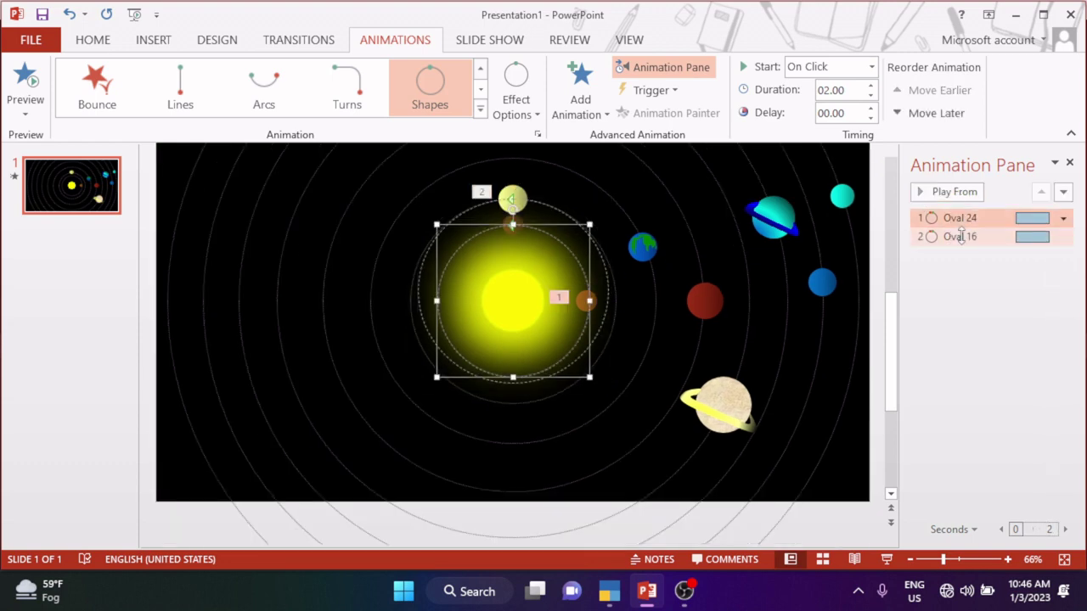
pyautogui.click(967, 191)
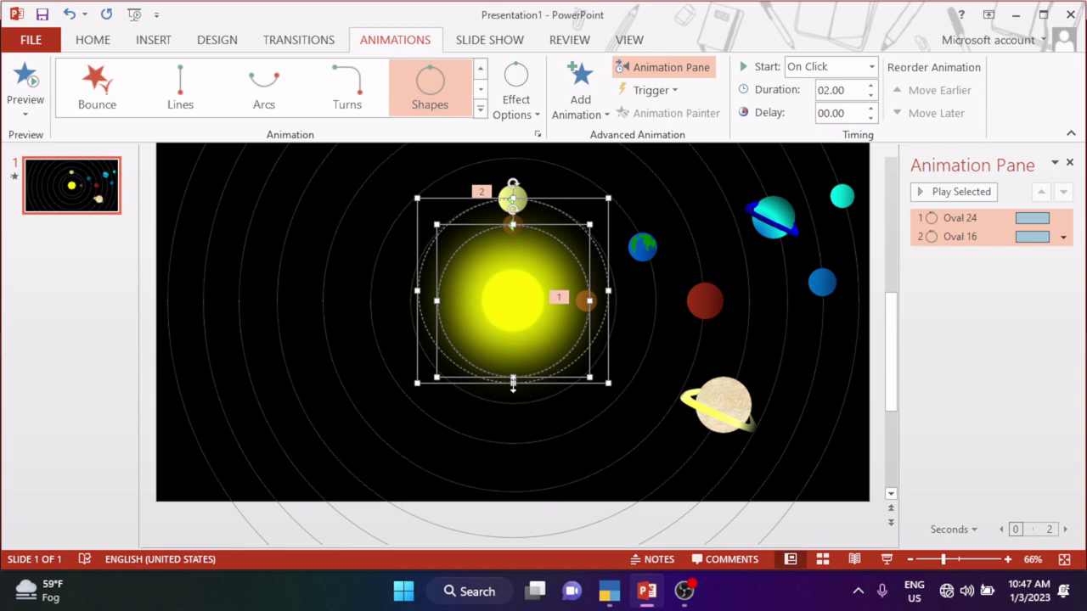
pyautogui.moveTo(512, 380); pyautogui.dragTo(518, 405)
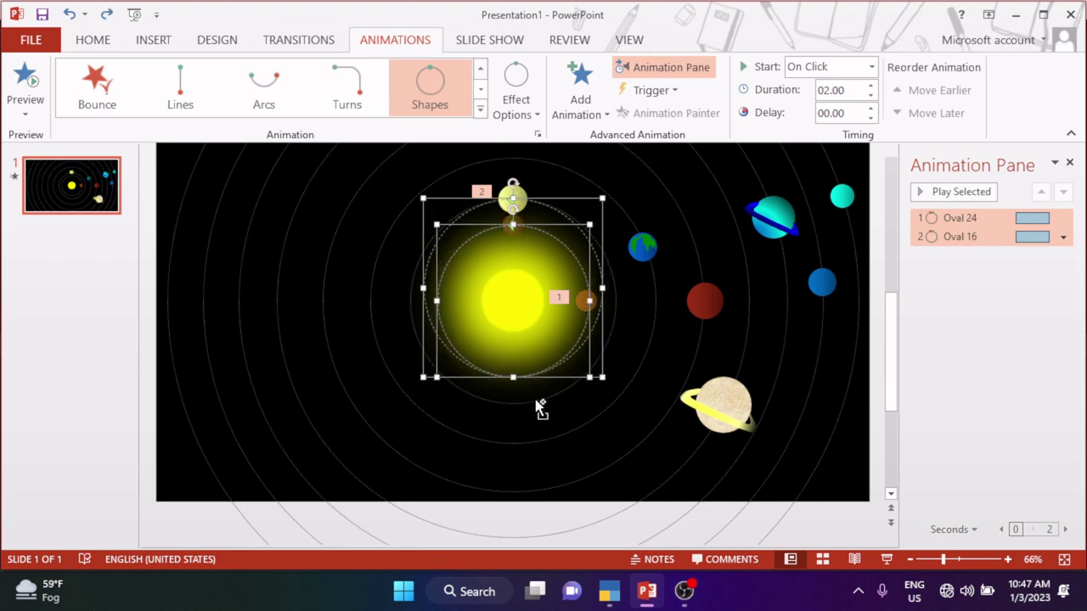
pyautogui.press('Delete')
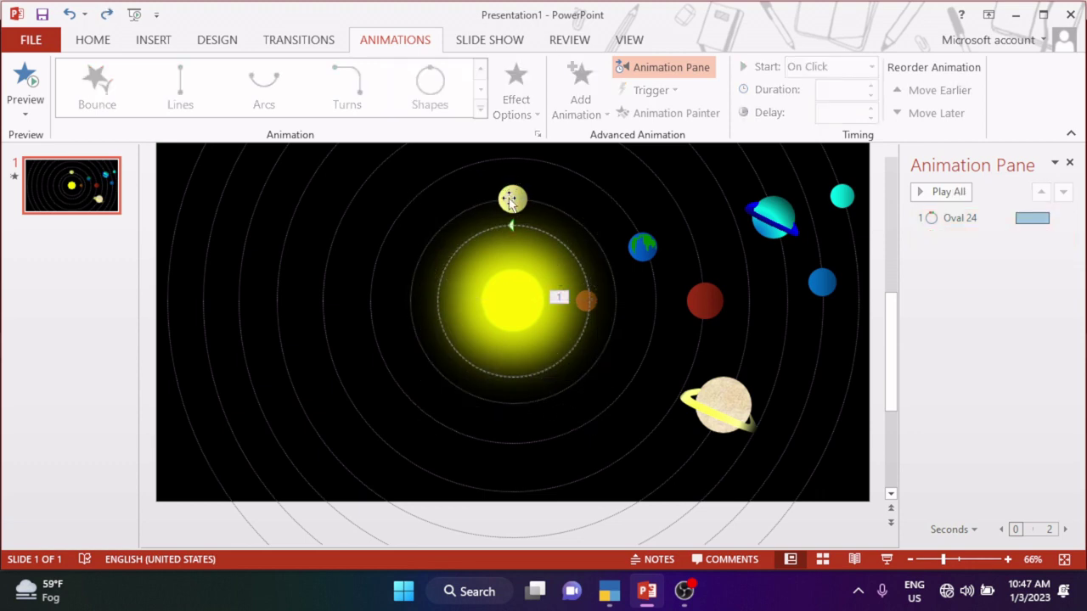
pyautogui.click(510, 201)
pyautogui.click(480, 109)
pyautogui.scroll(-5, 315, 286)
pyautogui.click(371, 348)
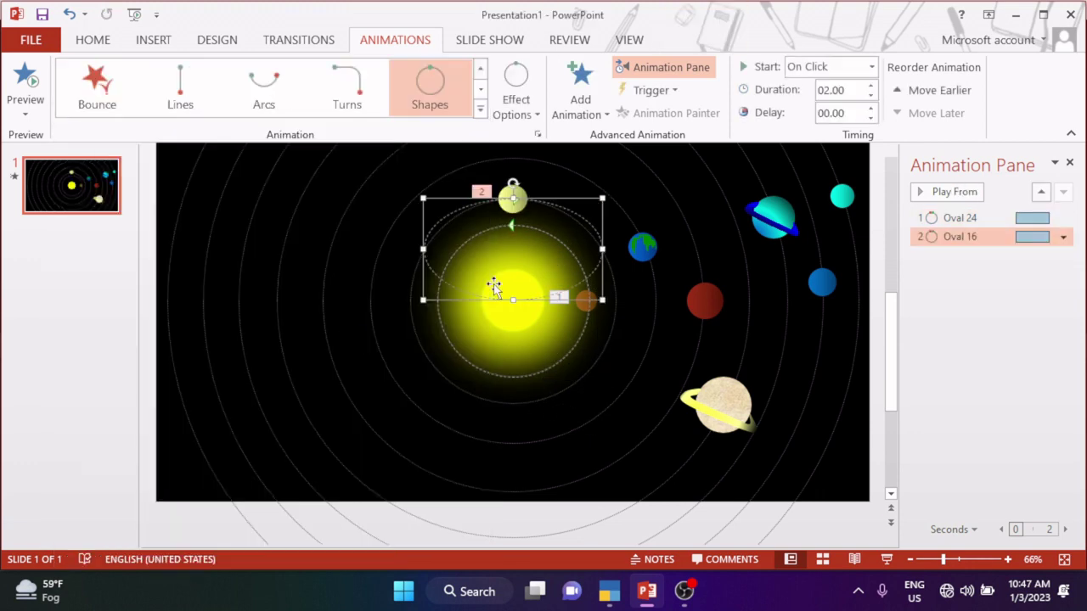
pyautogui.moveTo(513, 299); pyautogui.dragTo(513, 354)
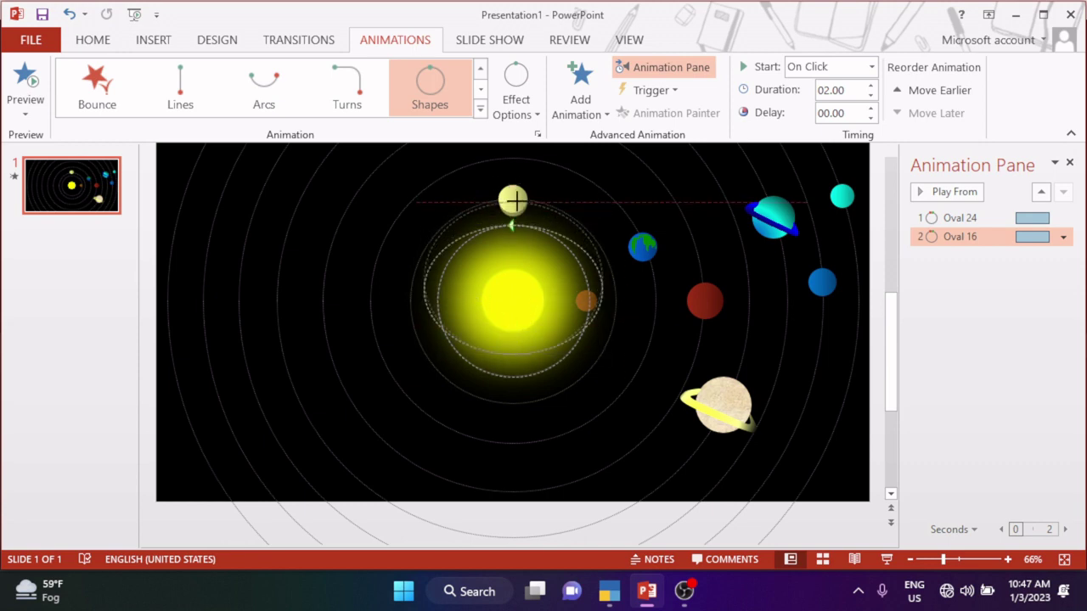
pyautogui.moveTo(514, 225); pyautogui.dragTo(513, 198)
pyautogui.moveTo(513, 354); pyautogui.dragTo(513, 429)
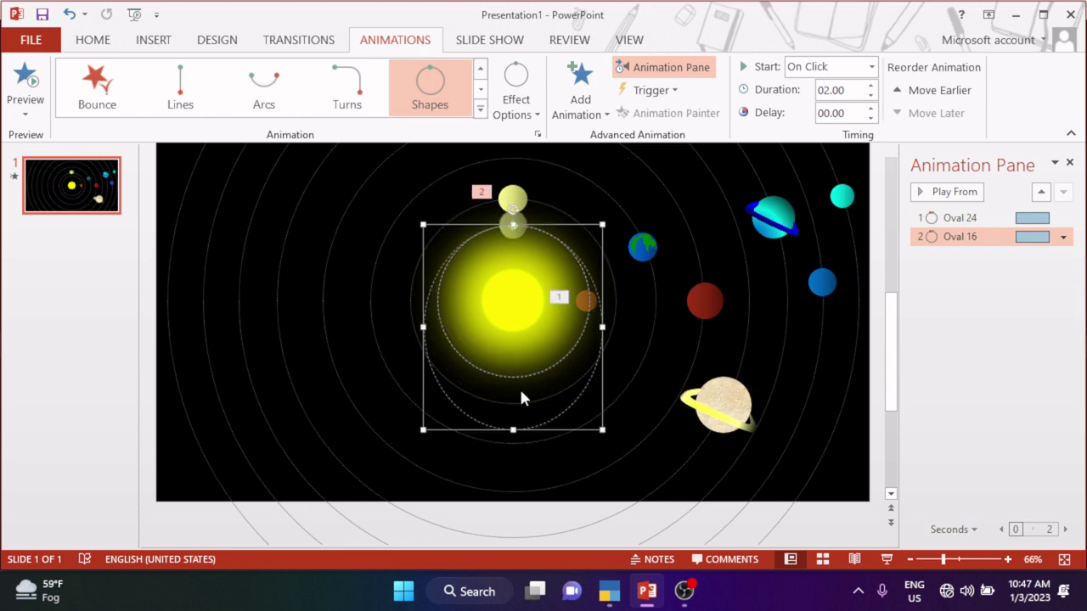
pyautogui.moveTo(604, 327); pyautogui.dragTo(600, 313)
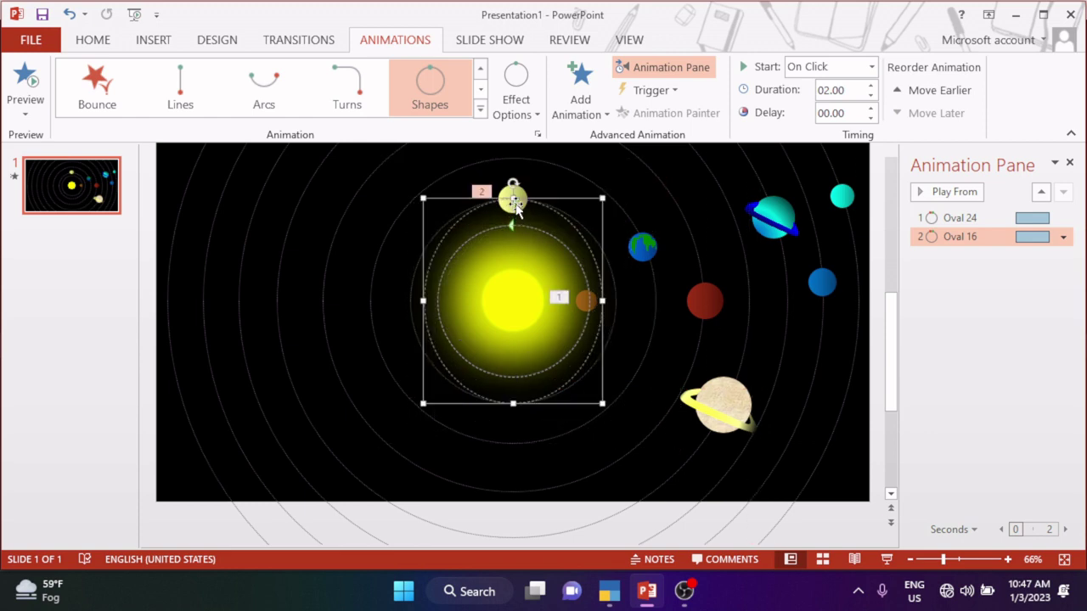
pyautogui.hotkey('ctrl', 'z')
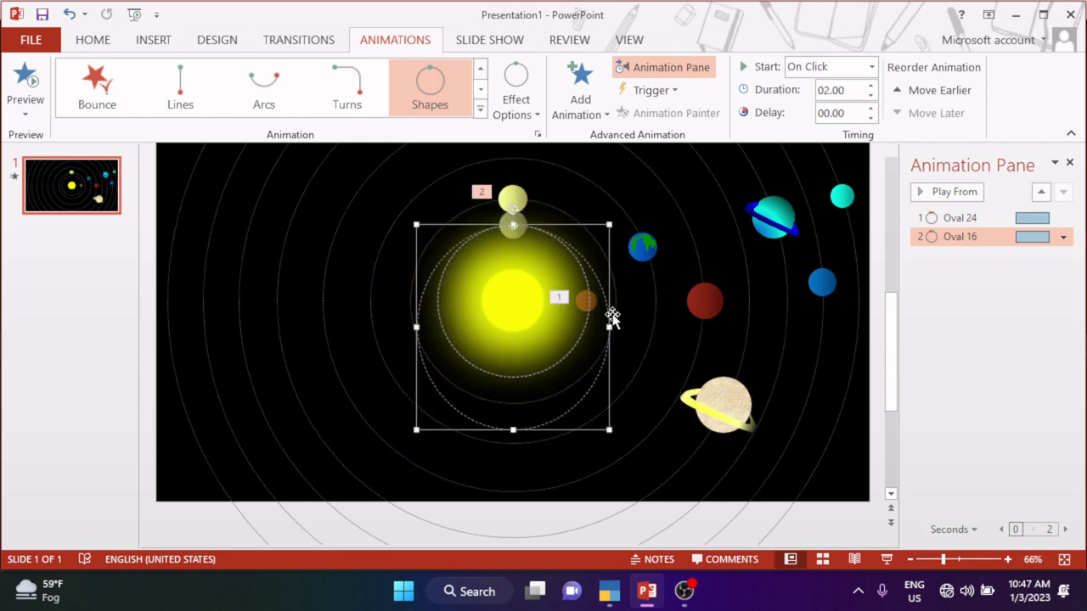
pyautogui.moveTo(513, 222); pyautogui.dragTo(515, 198)
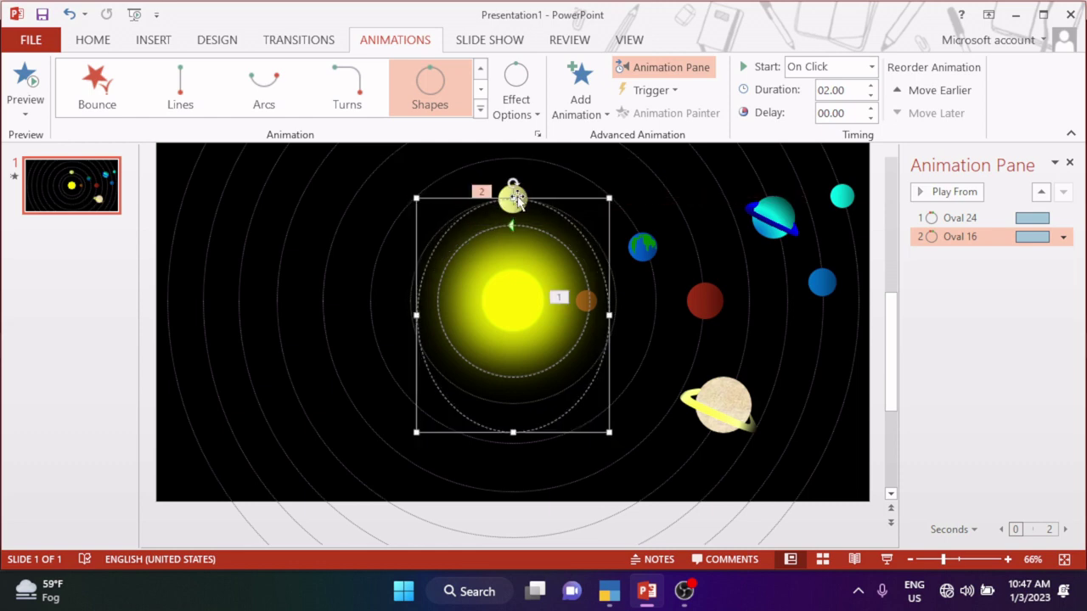
pyautogui.moveTo(514, 432); pyautogui.dragTo(513, 435)
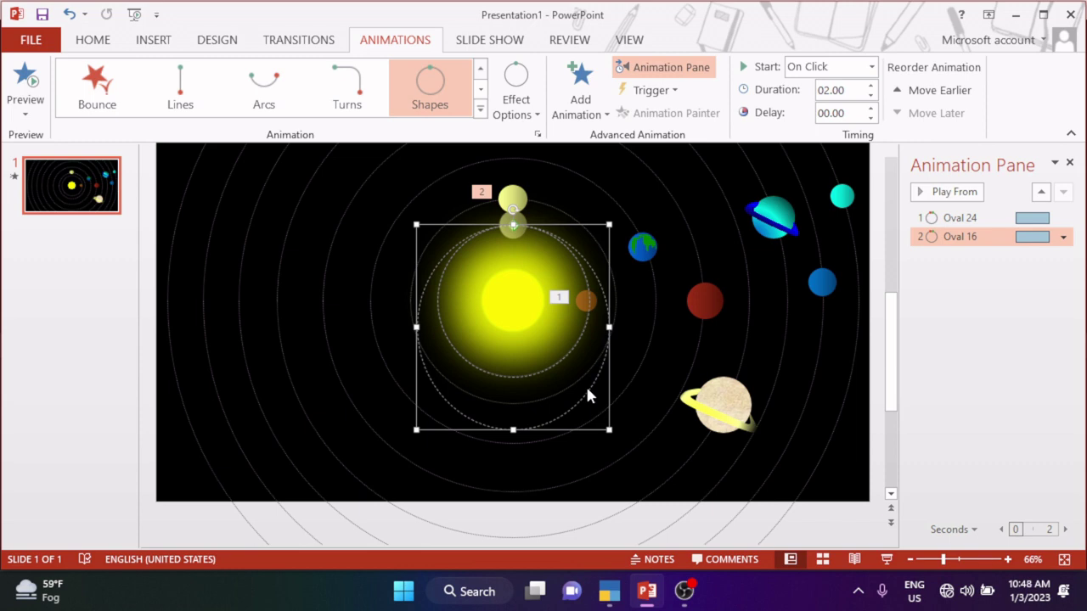
pyautogui.hotkey('ctrl', 'z')
pyautogui.hotkey('ctrl', 'z')
pyautogui.hotkey('ctrl', 'z')
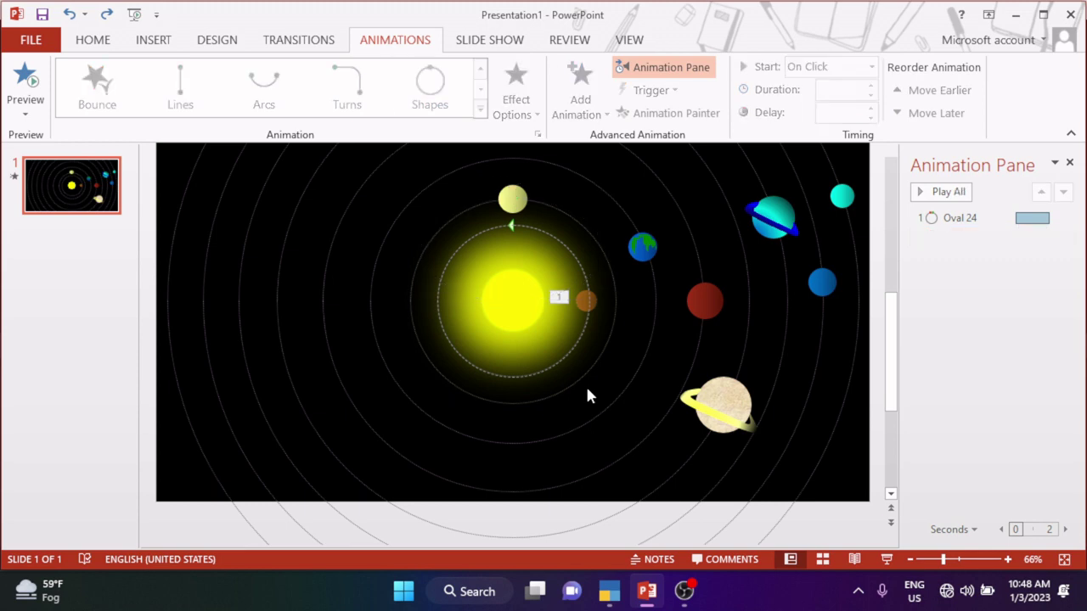
pyautogui.click(512, 199)
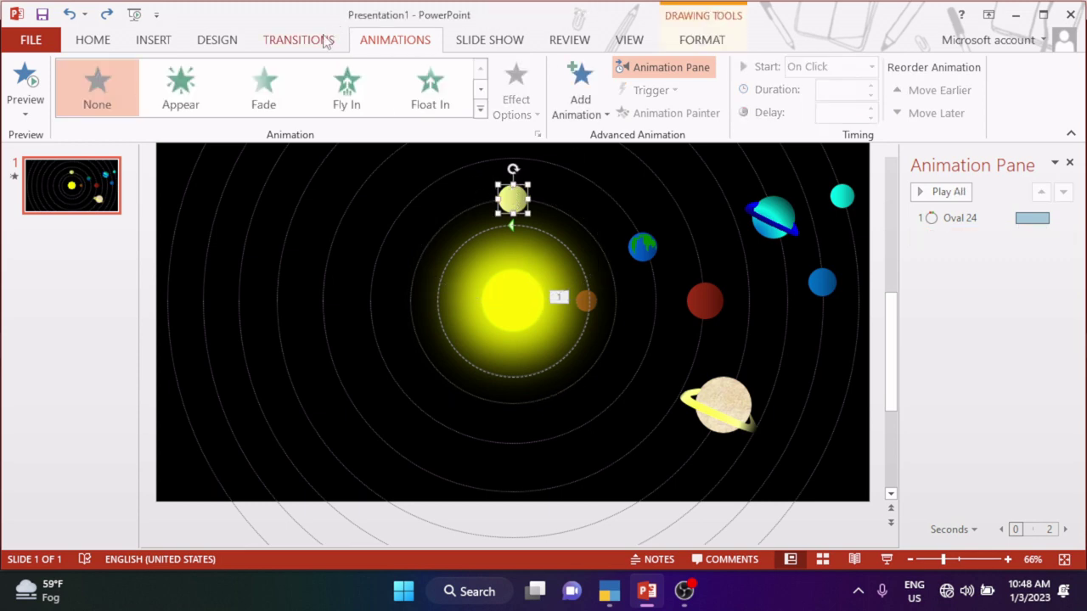
pyautogui.click(480, 109)
pyautogui.scroll(-5, 346, 349)
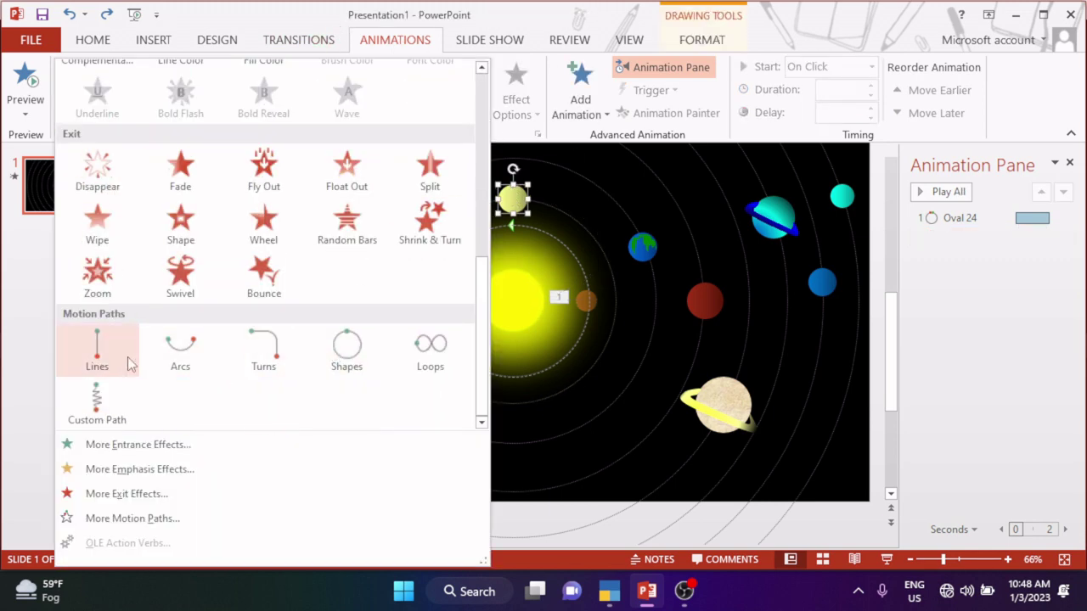
pyautogui.click(97, 348)
pyautogui.click(520, 109)
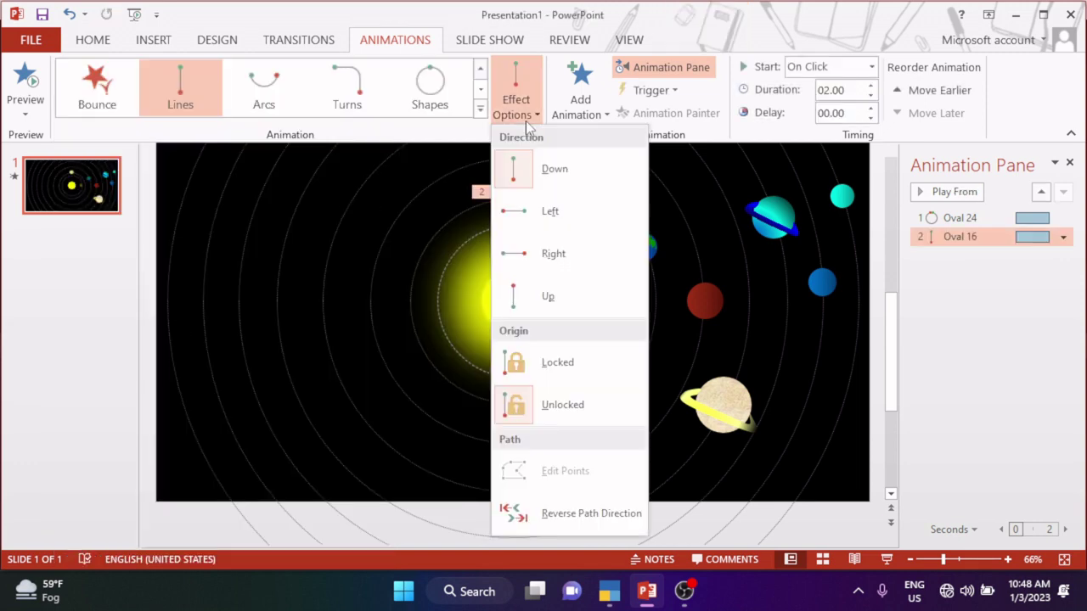
pyautogui.click(289, 94)
pyautogui.click(516, 94)
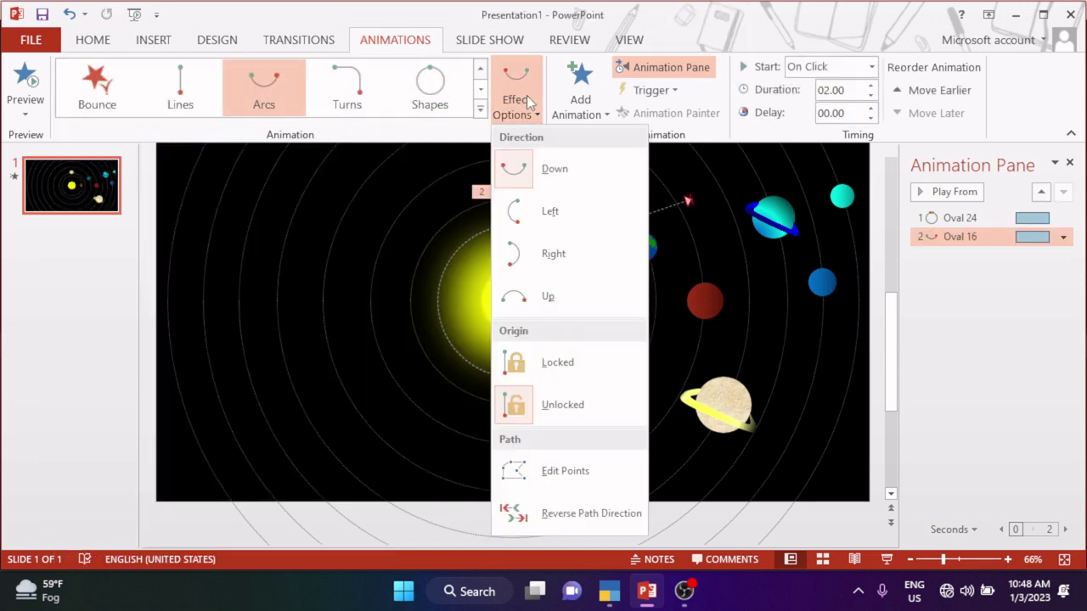
pyautogui.click(527, 95)
pyautogui.click(429, 89)
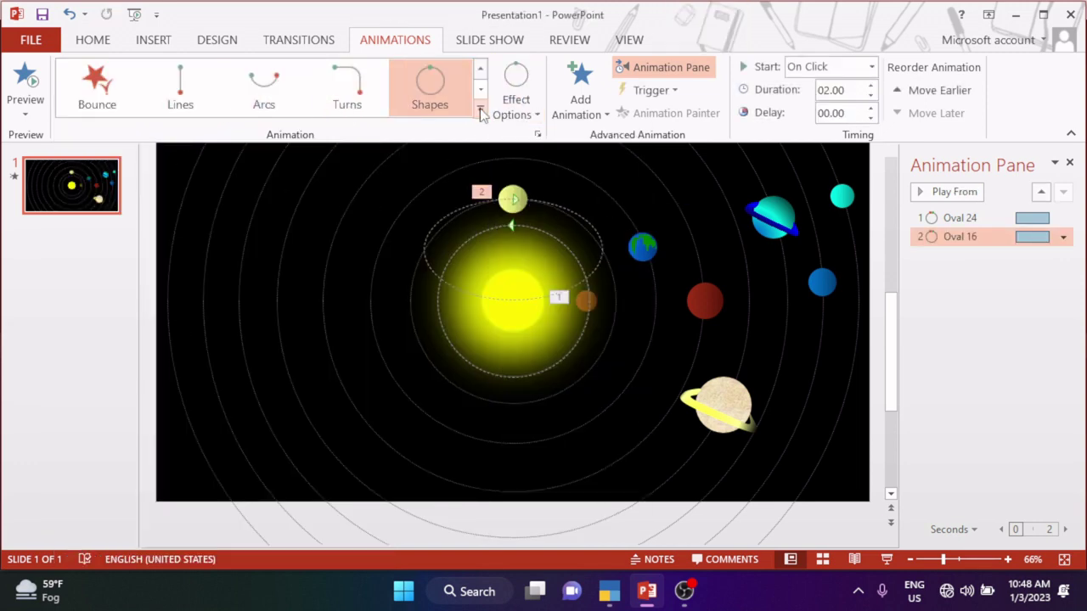
pyautogui.click(480, 110)
pyautogui.scroll(-1, 408, 383)
pyautogui.click(96, 403)
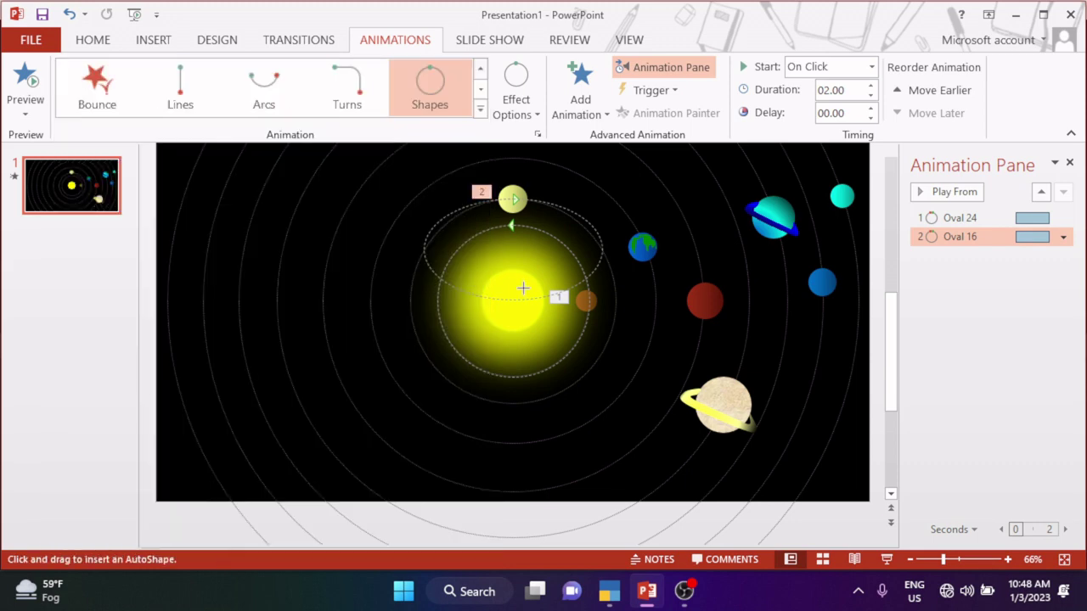
pyautogui.hotkey('ctrl', 'z')
pyautogui.hotkey('ctrl', 'z')
pyautogui.hotkey('ctrl', 'z')
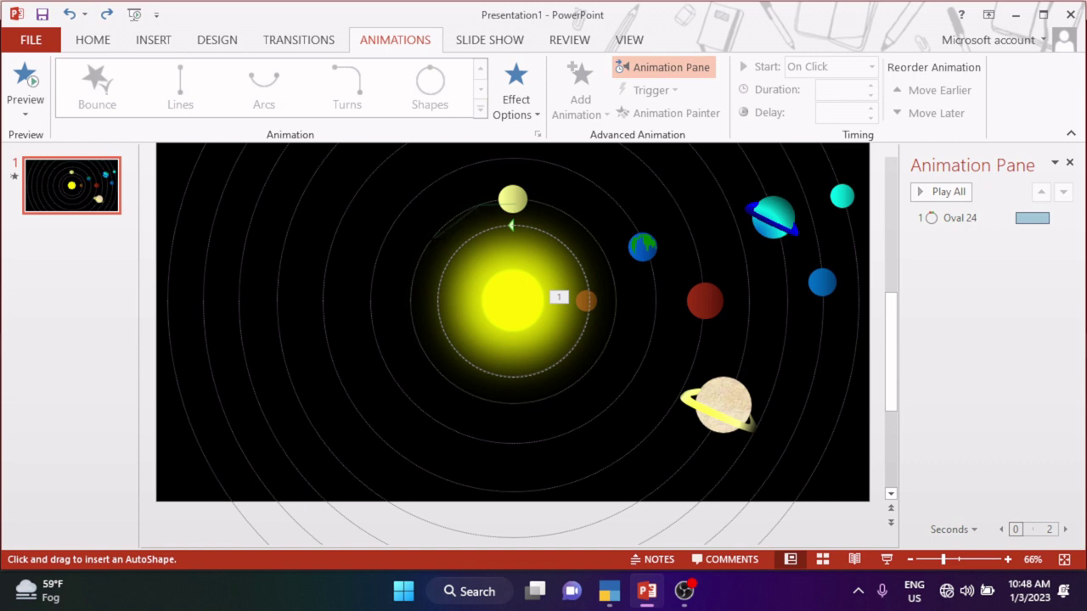
pyautogui.moveTo(433, 237); pyautogui.dragTo(387, 301)
pyautogui.press('Escape')
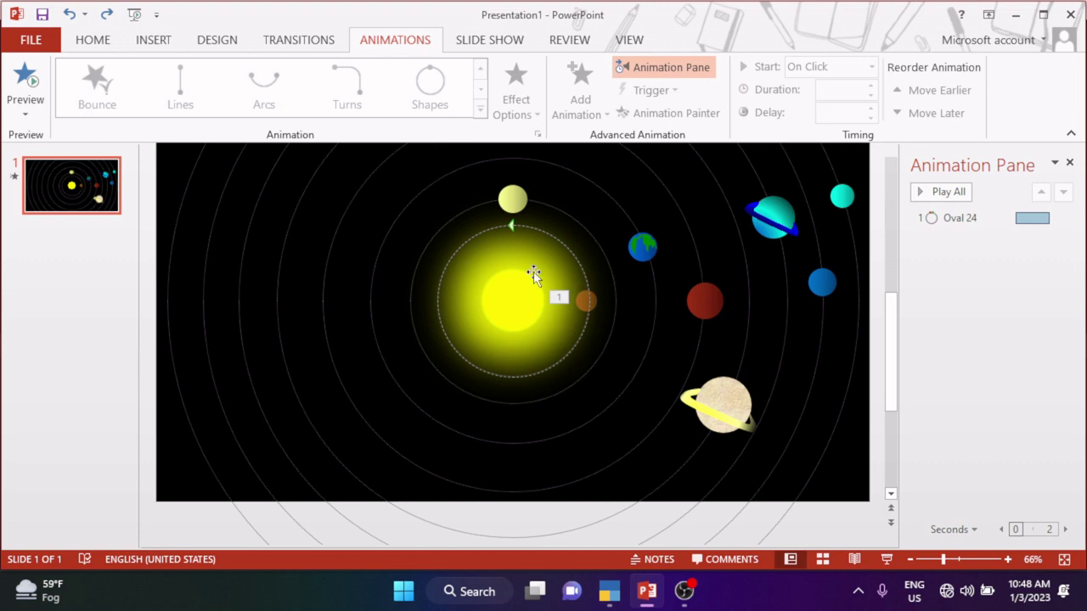
pyautogui.click(958, 195)
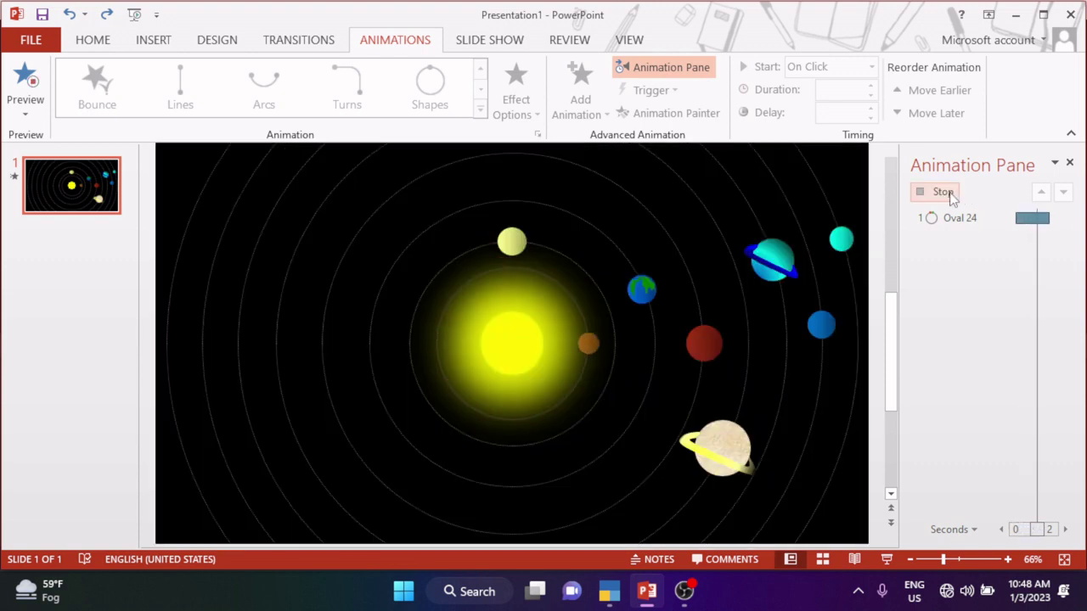
pyautogui.click(645, 249)
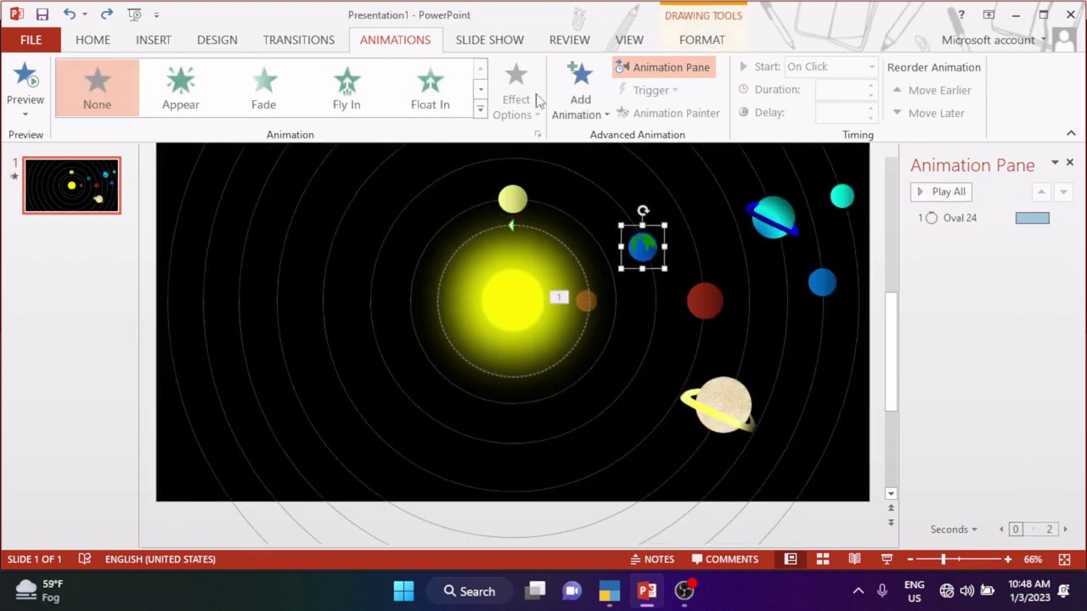
# Give earth a Shapes circle motion path and stretch it into a circle centred on the sun.
pyautogui.click(479, 108)
pyautogui.click(344, 353)
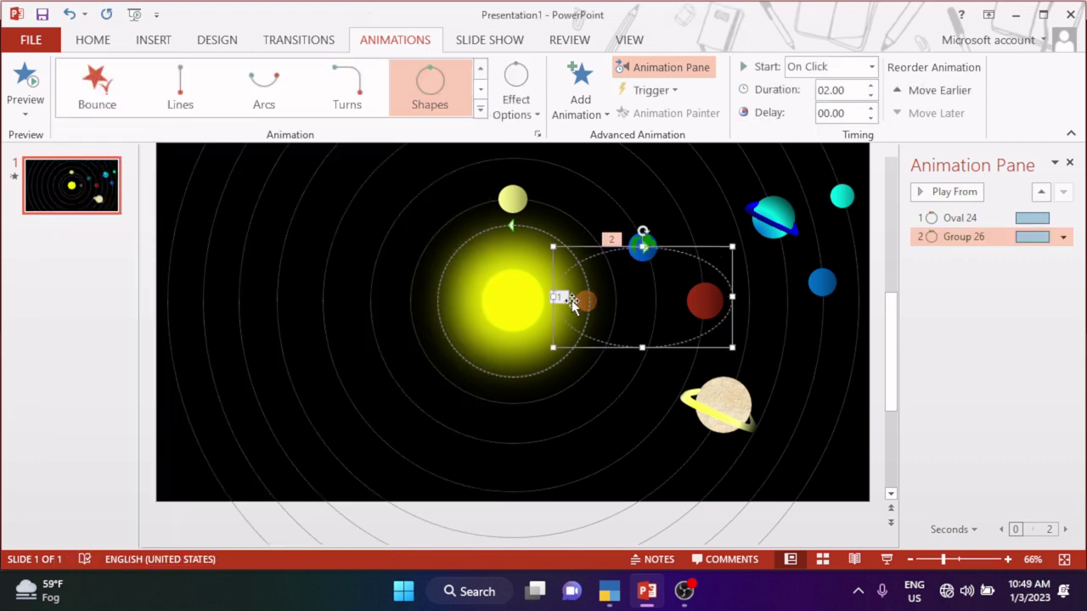
pyautogui.moveTo(552, 297); pyautogui.dragTo(370, 296)
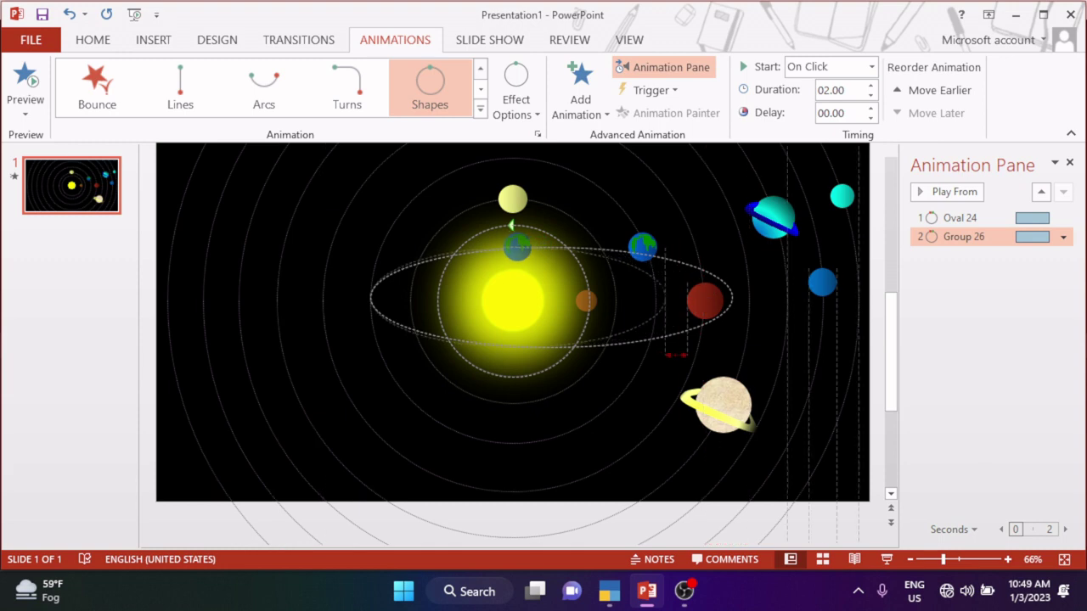
pyautogui.moveTo(734, 297); pyautogui.dragTo(656, 298)
pyautogui.moveTo(516, 351)
pyautogui.mouseDown()
pyautogui.moveTo(516, 329)
pyautogui.moveTo(513, 442)
pyautogui.mouseUp()
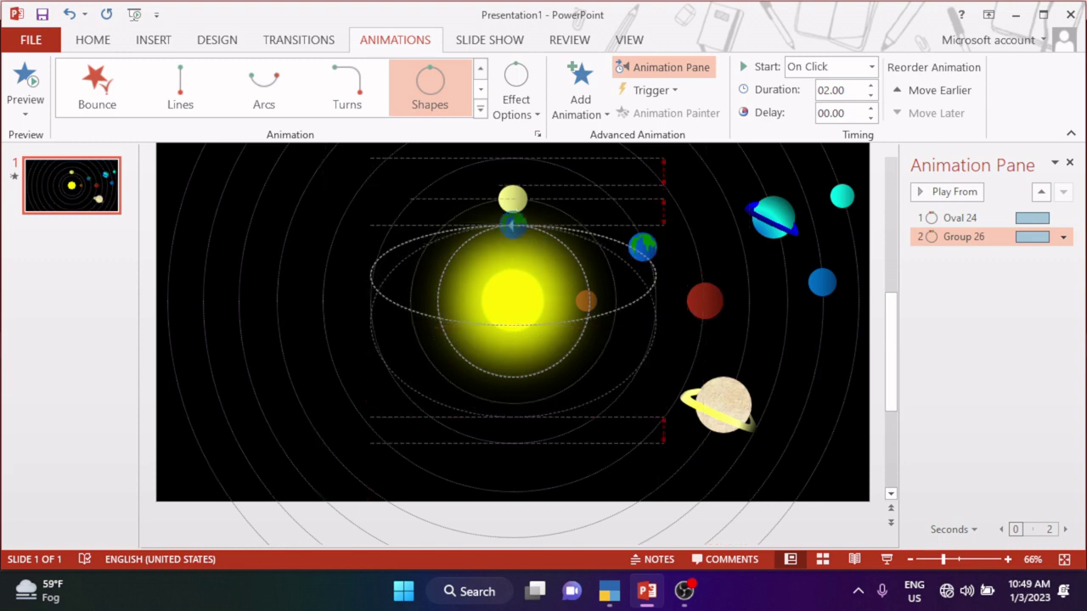
pyautogui.moveTo(513, 225); pyautogui.dragTo(513, 158)
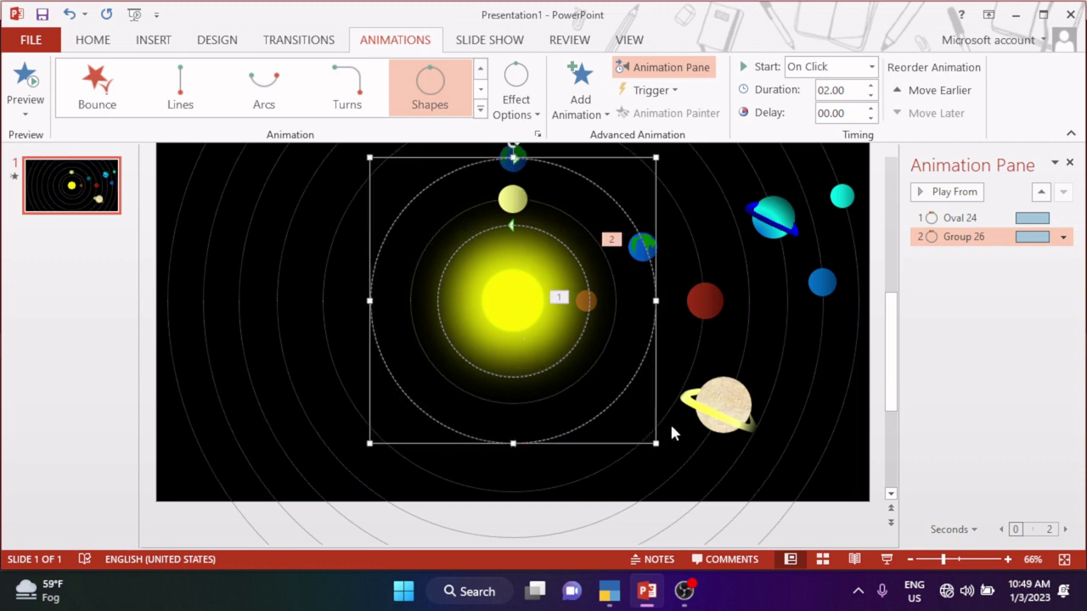
pyautogui.click(712, 326)
# Apply a Shapes circular motion path to the red planet.
pyautogui.click(481, 108)
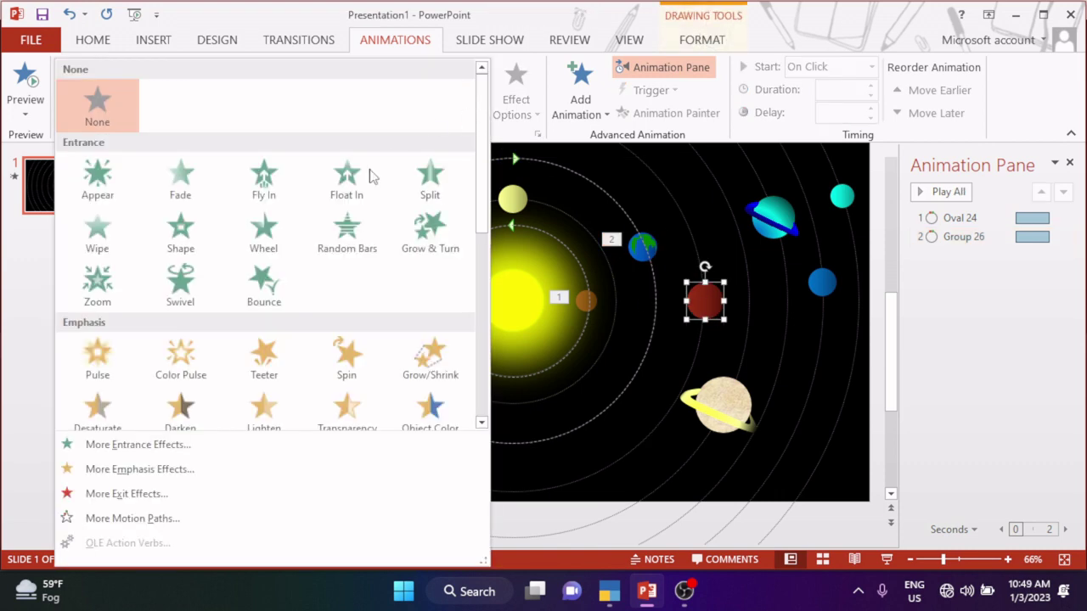
pyautogui.scroll(-5, 348, 175)
pyautogui.click(347, 354)
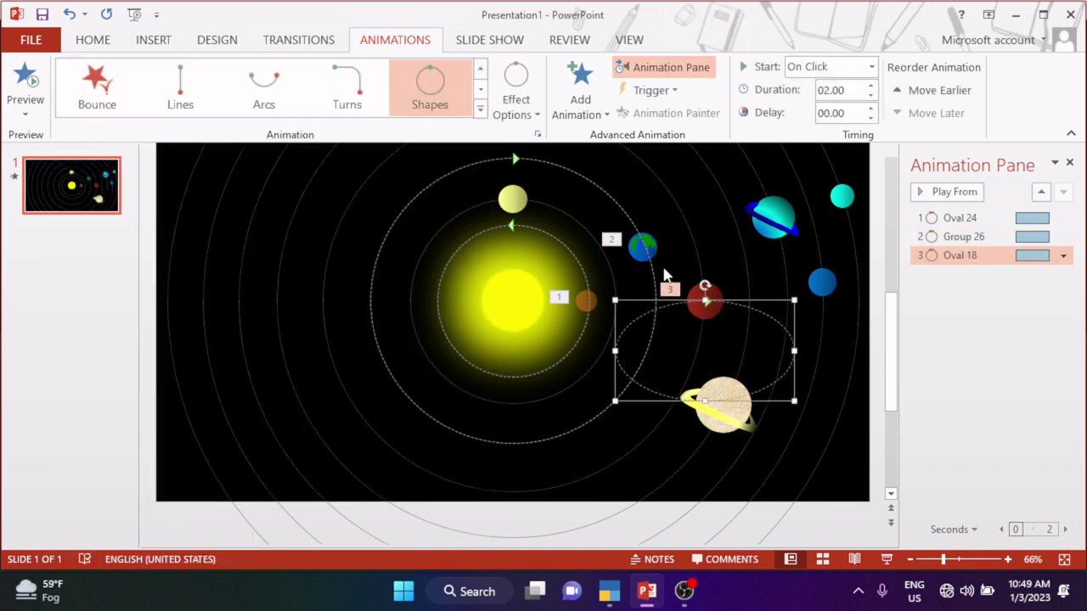
# Reverse the path direction of earth's orbit animation.
pyautogui.click(646, 251)
pyautogui.click(515, 100)
pyautogui.scroll(-3, 535, 462)
pyautogui.click(565, 543)
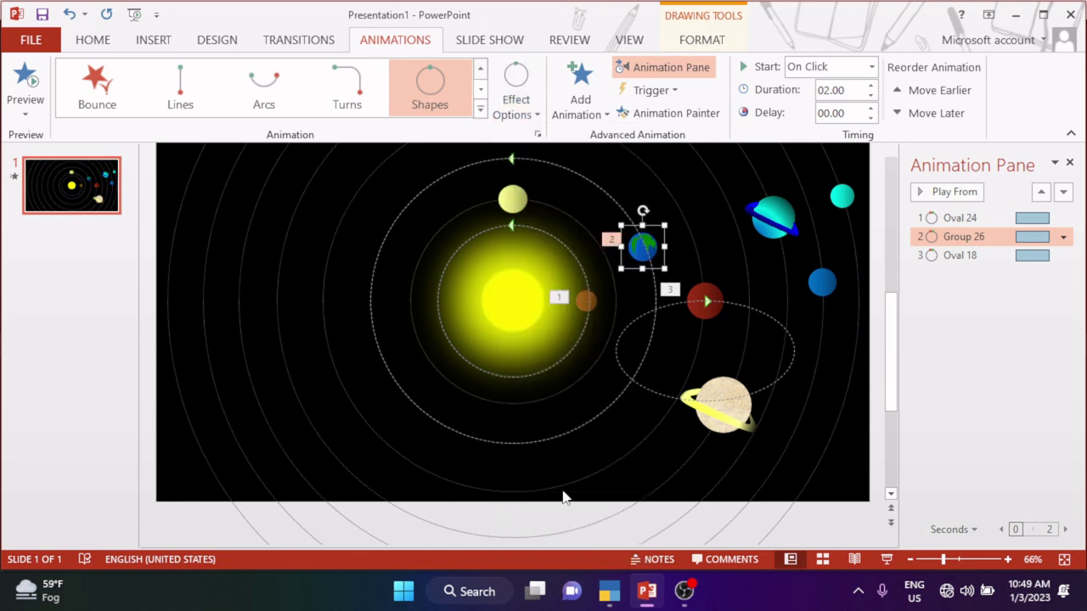
# Resize and reposition the red planet's path to fit its orbit ring around the sun.
pyautogui.click(704, 301)
pyautogui.moveTo(618, 350); pyautogui.dragTo(322, 350)
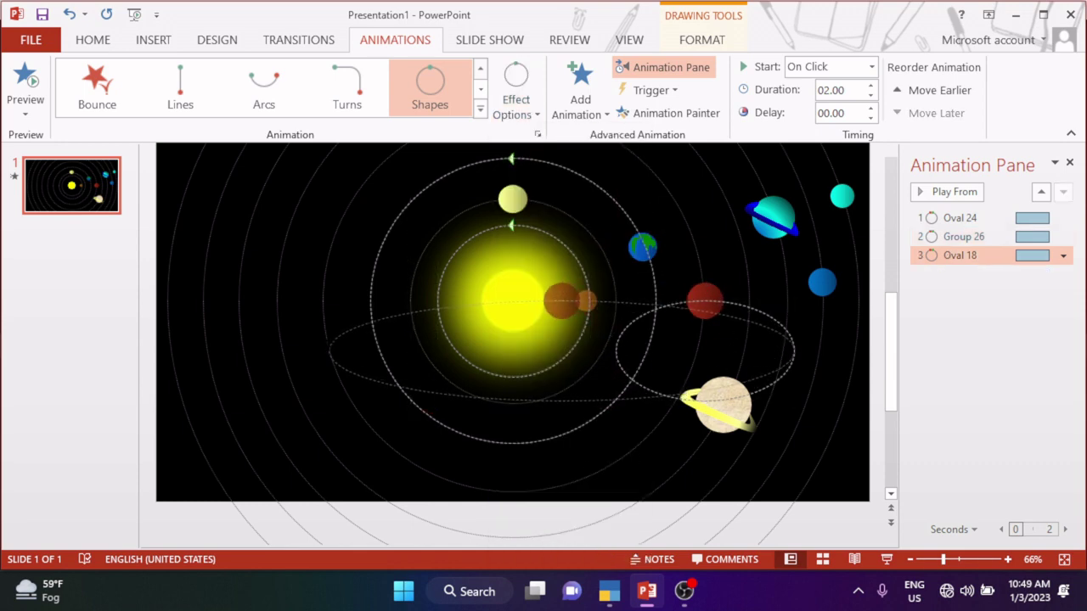
pyautogui.moveTo(558, 301); pyautogui.dragTo(543, 222)
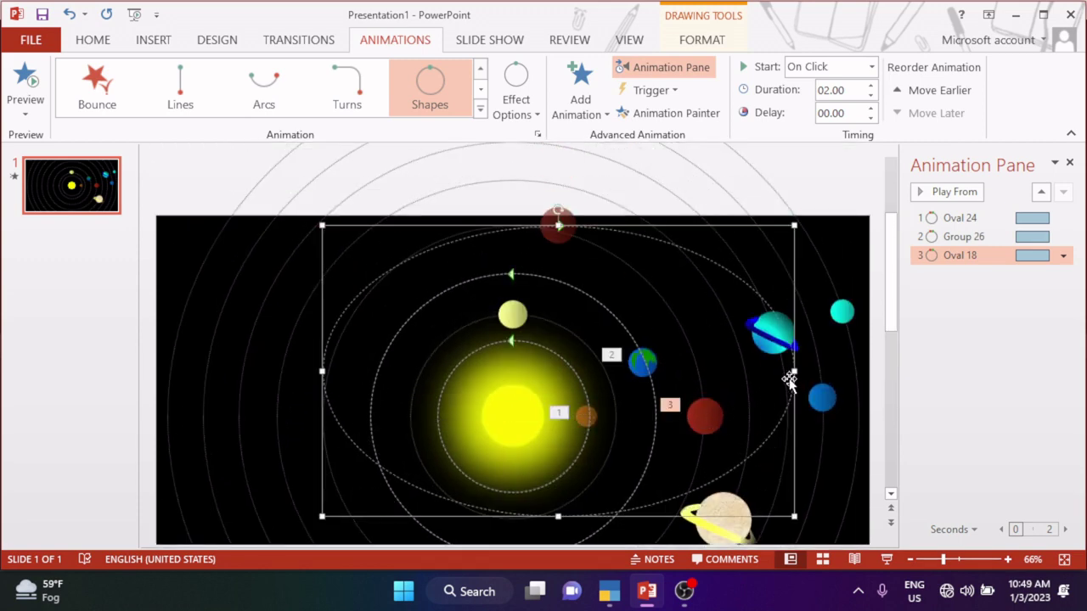
pyautogui.moveTo(795, 369); pyautogui.dragTo(749, 369)
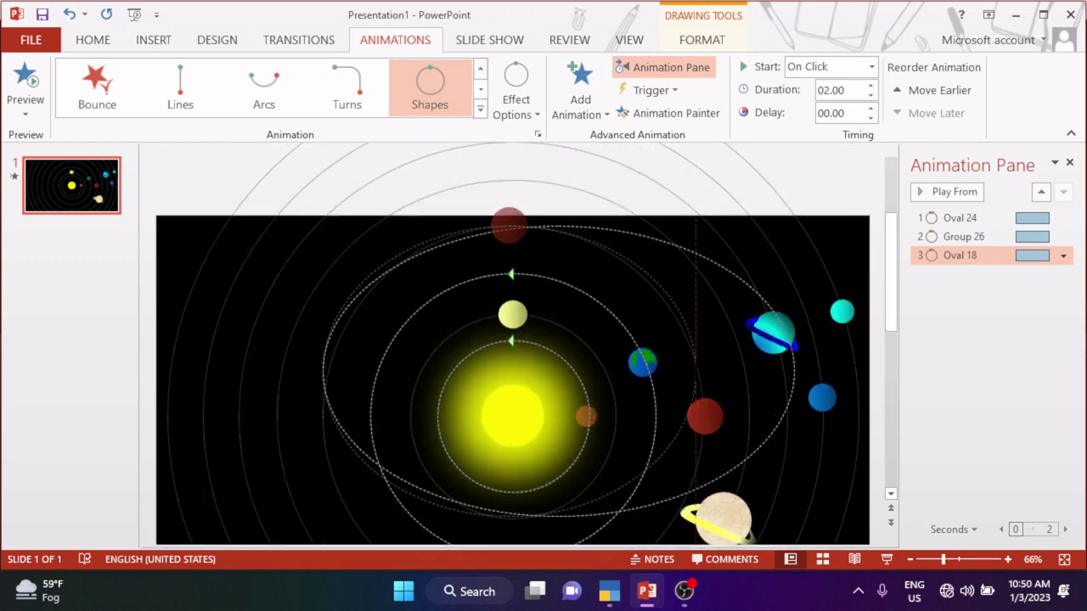
pyautogui.scroll(-3, 630, 434)
pyautogui.moveTo(512, 377); pyautogui.dragTo(509, 464)
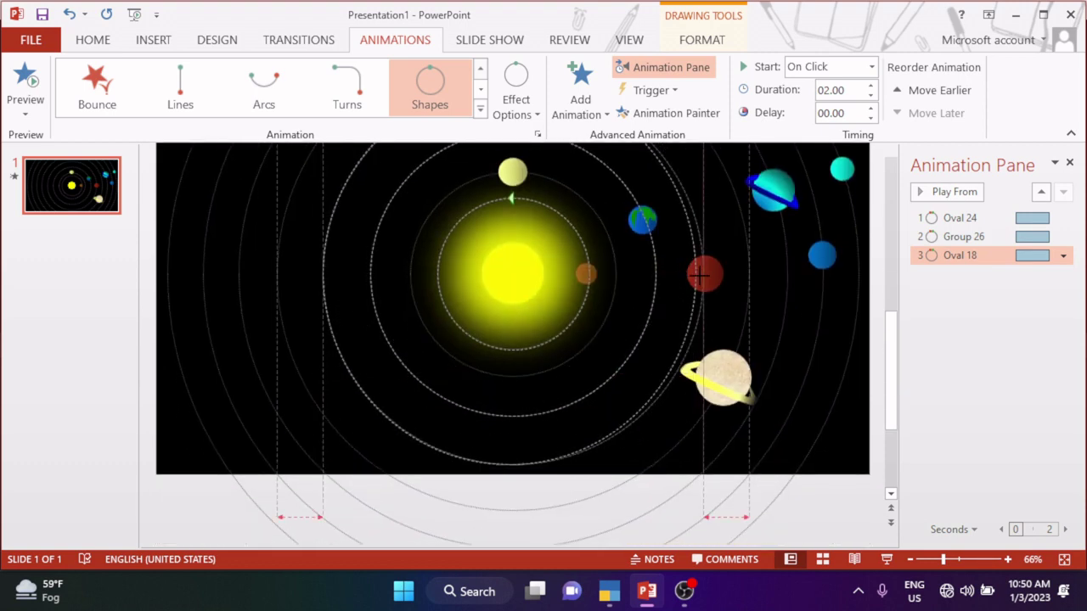
pyautogui.moveTo(696, 275); pyautogui.dragTo(703, 274)
pyautogui.scroll(3, 589, 381)
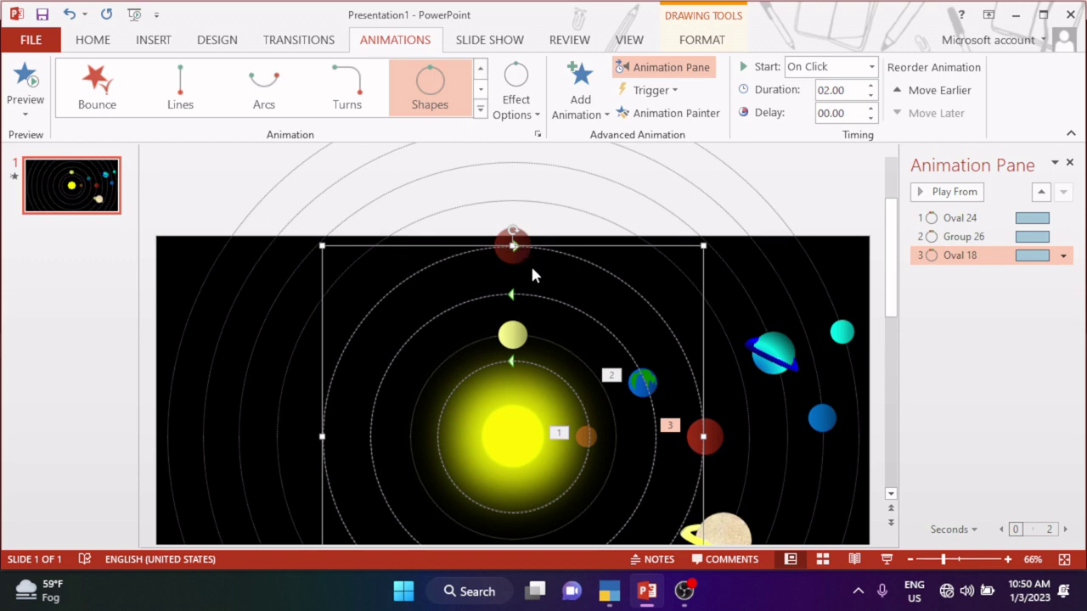
pyautogui.scroll(-1, 548, 279)
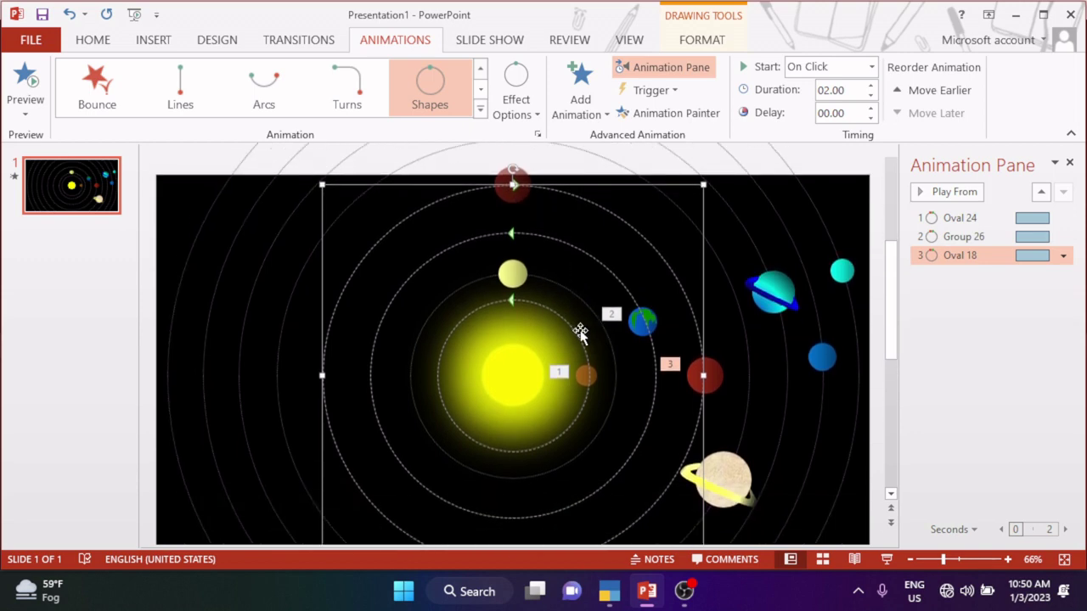
# Reverse the red planet's path direction and select the first animation in the pane.
pyautogui.click(516, 94)
pyautogui.scroll(-1, 574, 425)
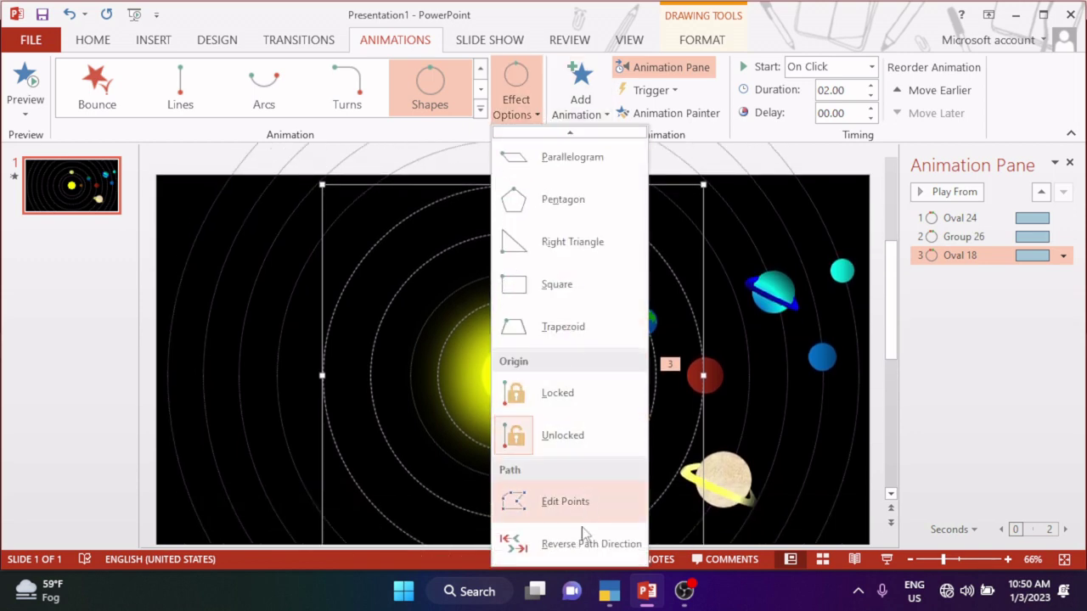
pyautogui.click(583, 533)
pyautogui.click(941, 192)
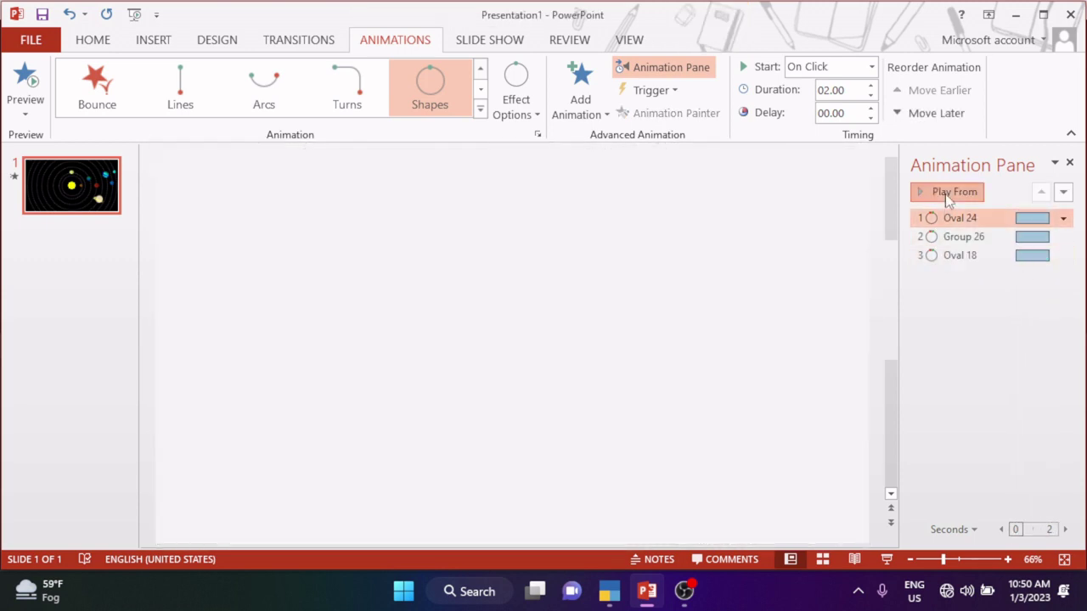
# Preview Oval 24, Group 26 and Oval 18 playing from the first animation.
pyautogui.click(945, 193)
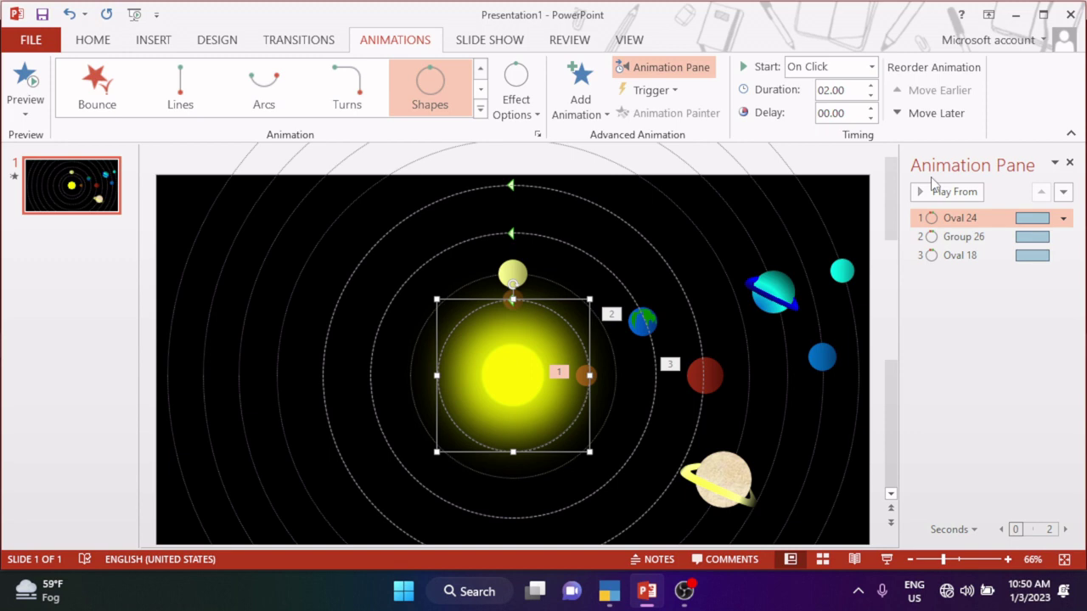
pyautogui.scroll(-1, 461, 195)
pyautogui.click(718, 437)
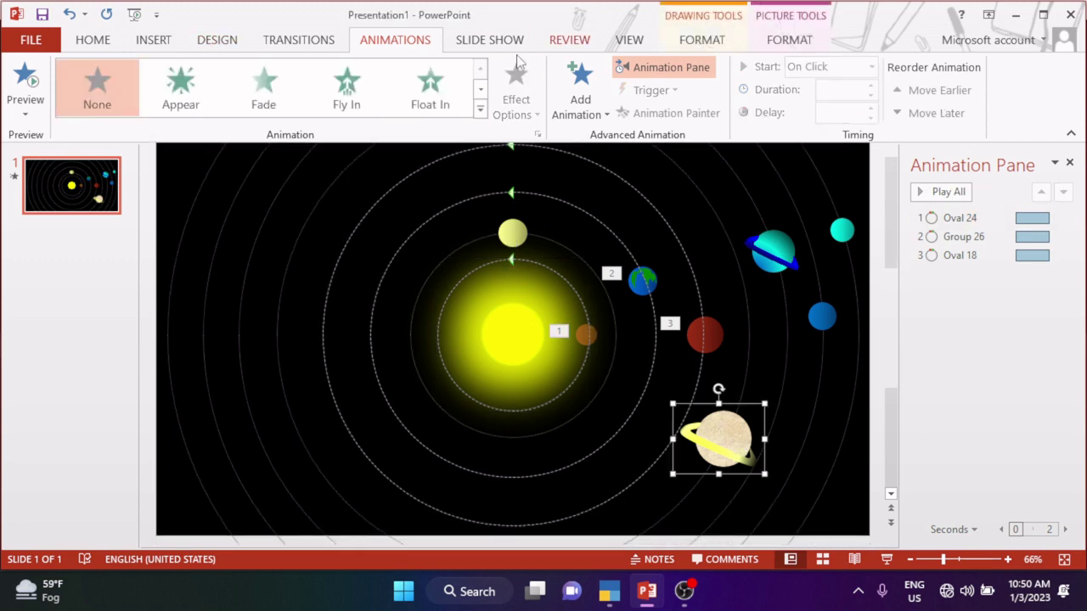
pyautogui.click(479, 109)
pyautogui.scroll(-5, 264, 357)
pyautogui.click(346, 356)
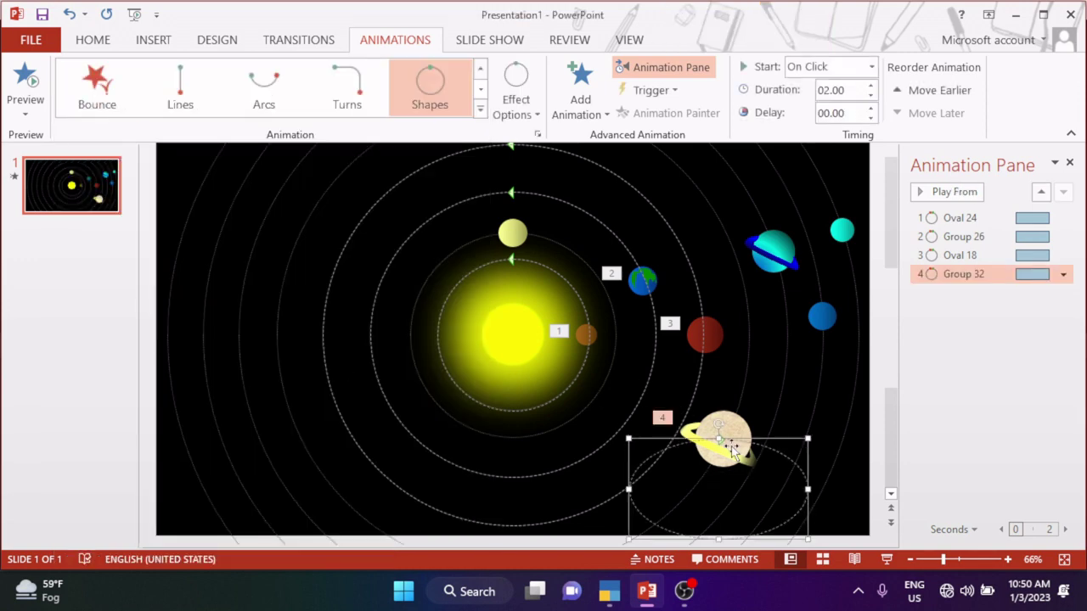
pyautogui.scroll(-3, 682, 378)
pyautogui.scroll(1, 645, 399)
pyautogui.scroll(3, 705, 370)
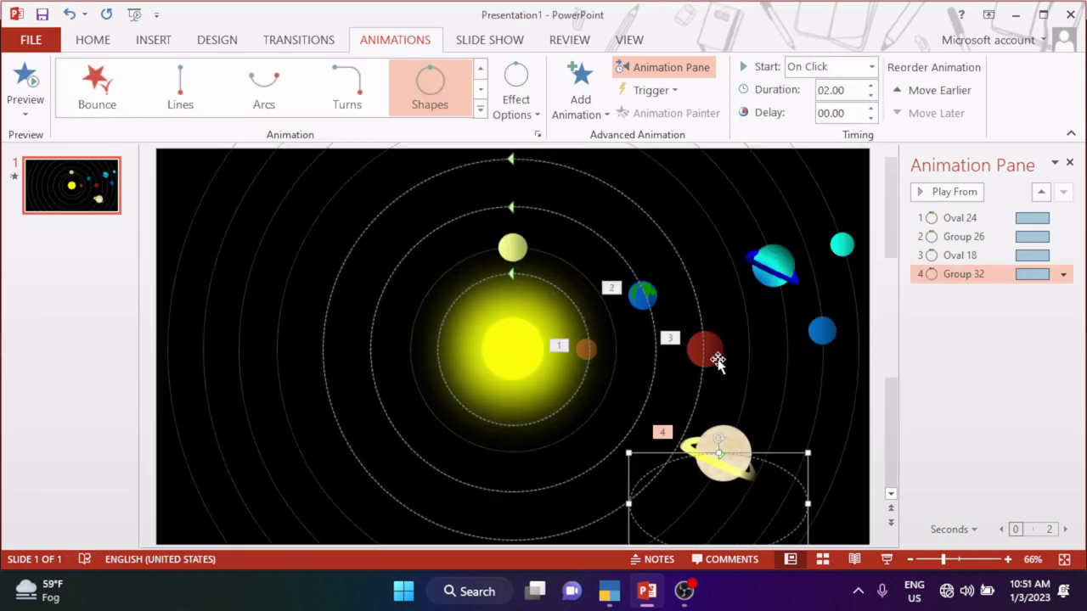
pyautogui.scroll(1, 680, 361)
pyautogui.keyDown('ctrl'); pyautogui.scroll(-3, 671, 356); pyautogui.keyUp('ctrl')
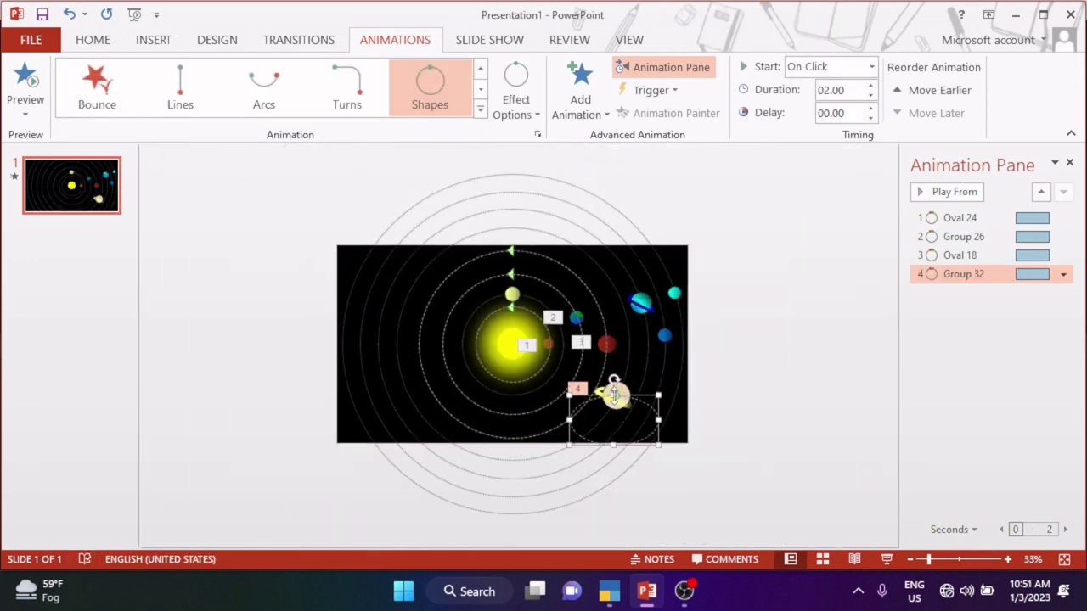
pyautogui.moveTo(614, 394); pyautogui.dragTo(616, 251)
pyautogui.moveTo(548, 242); pyautogui.dragTo(547, 240)
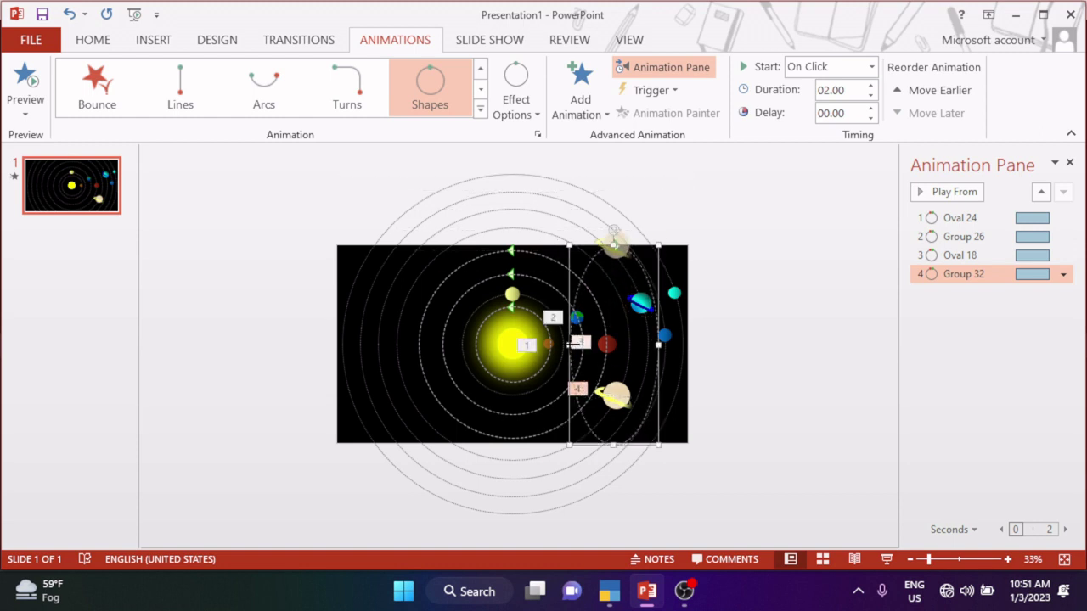
pyautogui.moveTo(573, 343); pyautogui.dragTo(384, 344)
pyautogui.moveTo(516, 251); pyautogui.dragTo(512, 236)
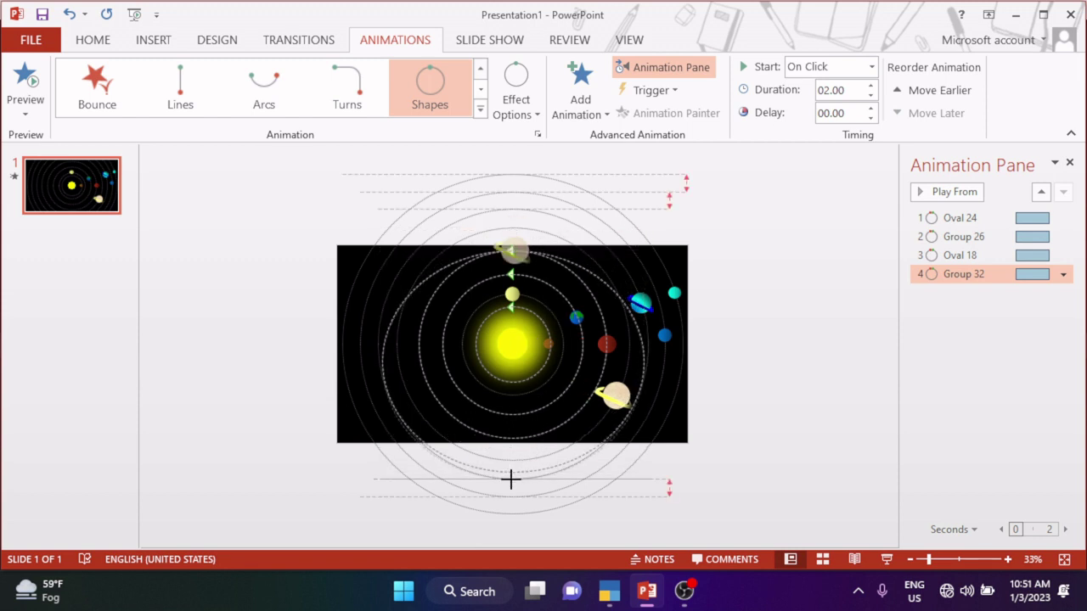
pyautogui.moveTo(510, 472); pyautogui.dragTo(517, 483)
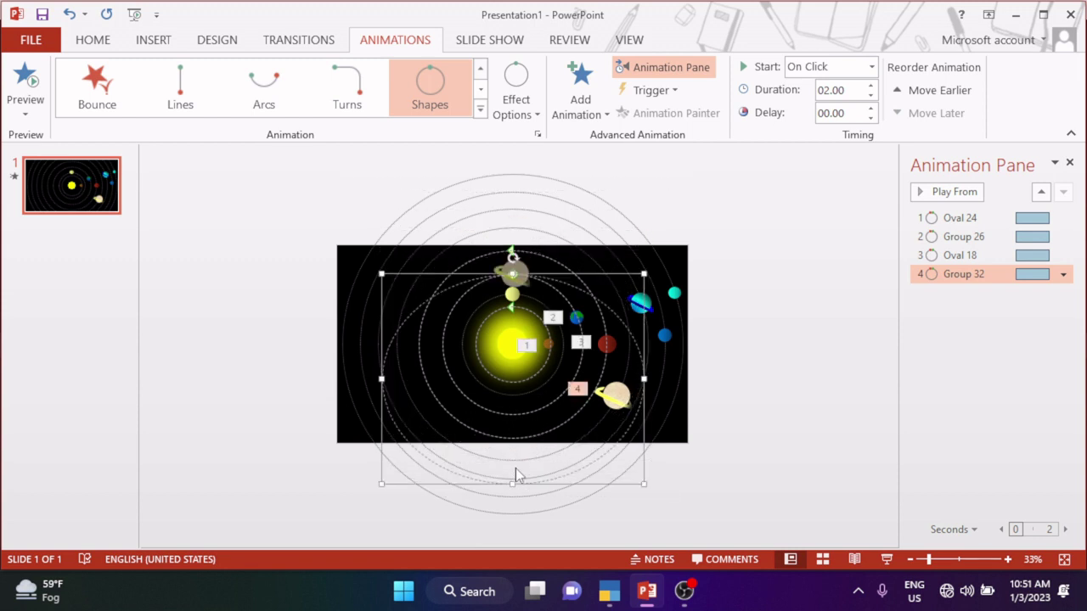
pyautogui.moveTo(643, 355)
pyautogui.mouseDown()
pyautogui.moveTo(657, 357)
pyautogui.moveTo(630, 374)
pyautogui.mouseUp()
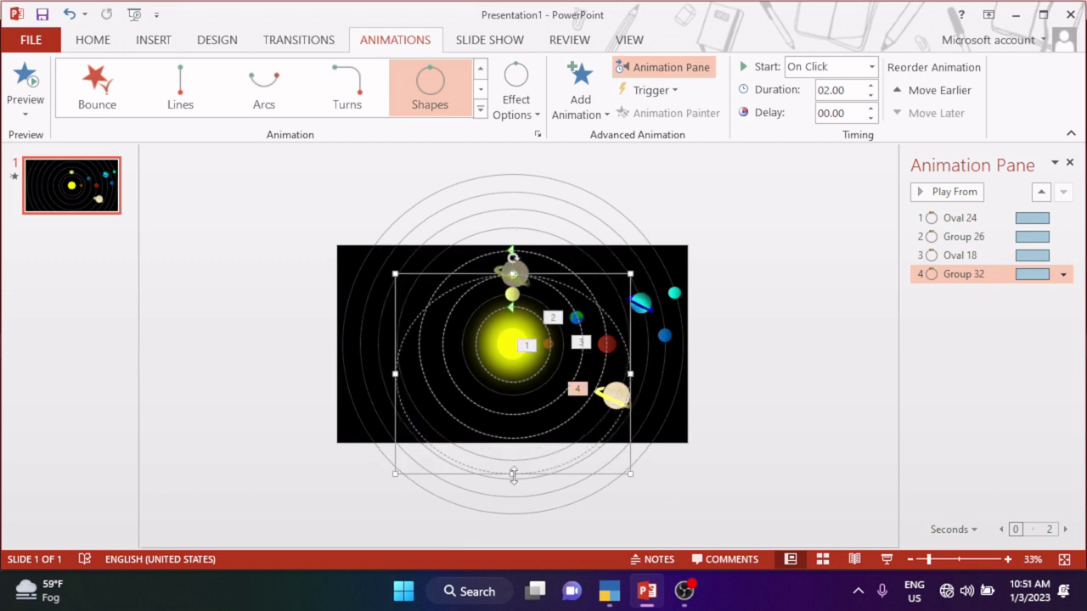
pyautogui.moveTo(513, 476); pyautogui.dragTo(513, 461)
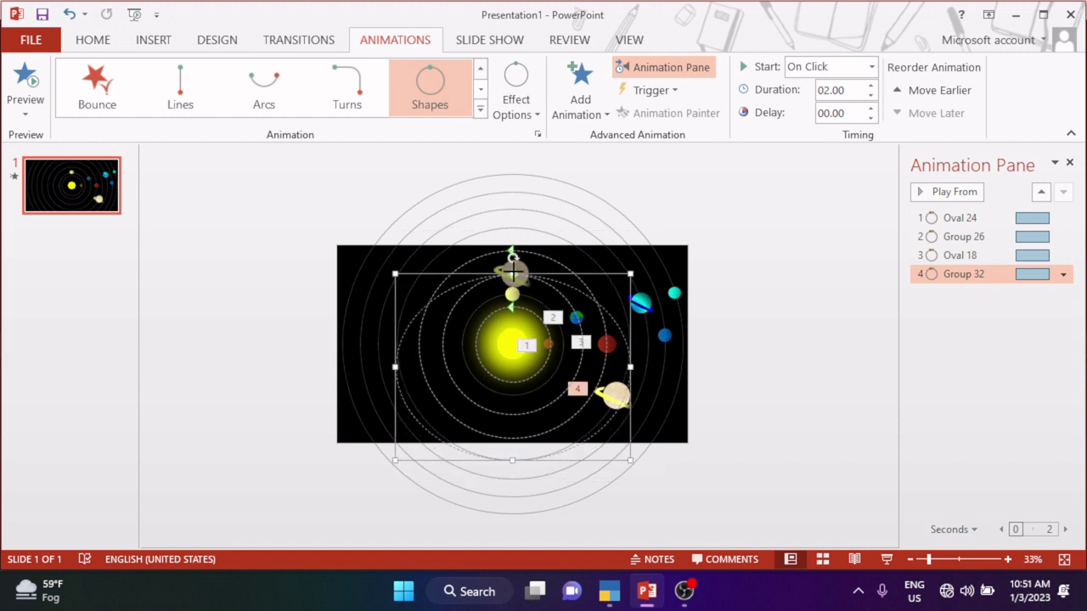
pyautogui.moveTo(513, 271); pyautogui.dragTo(513, 252)
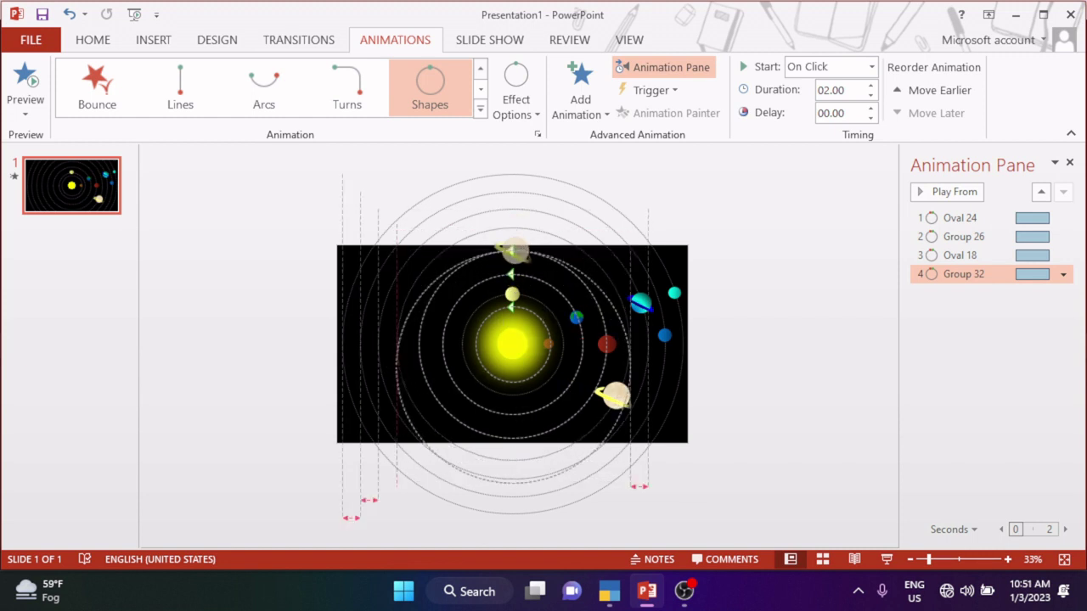
pyautogui.moveTo(395, 367); pyautogui.dragTo(397, 367)
pyautogui.hotkey('ctrl', 'z')
pyautogui.press('Delete')
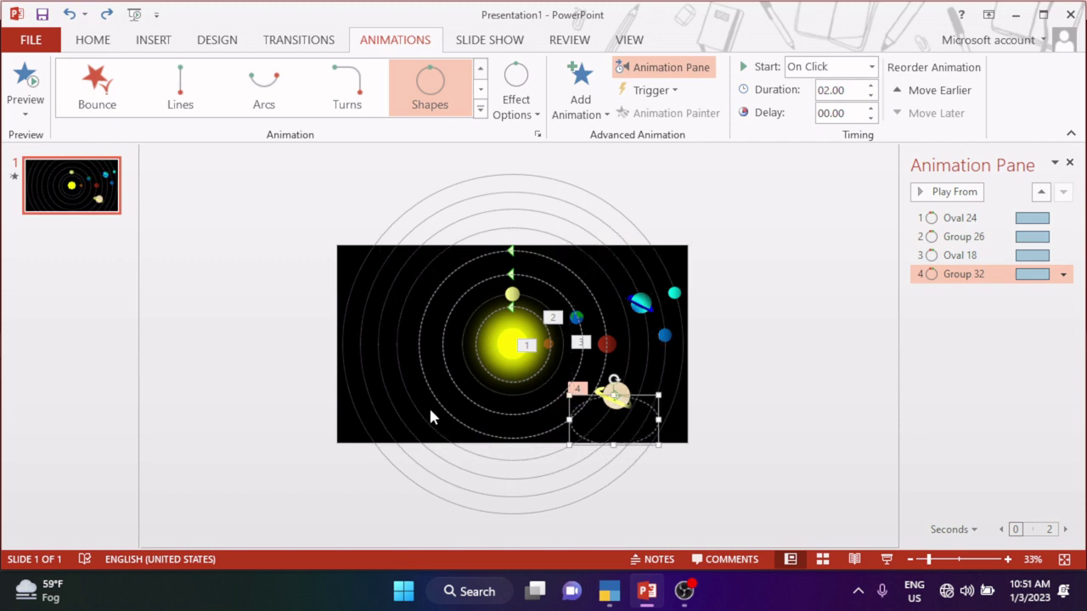
# Apply a Shapes circular motion path to the small teal planet.
pyautogui.click(674, 293)
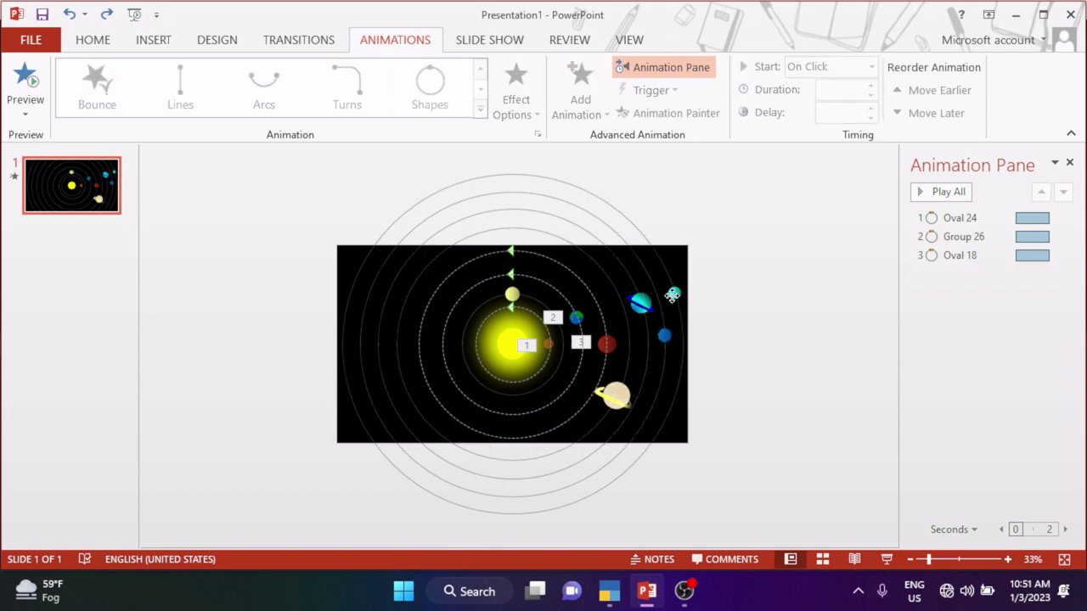
pyautogui.click(479, 109)
pyautogui.scroll(-3, 421, 307)
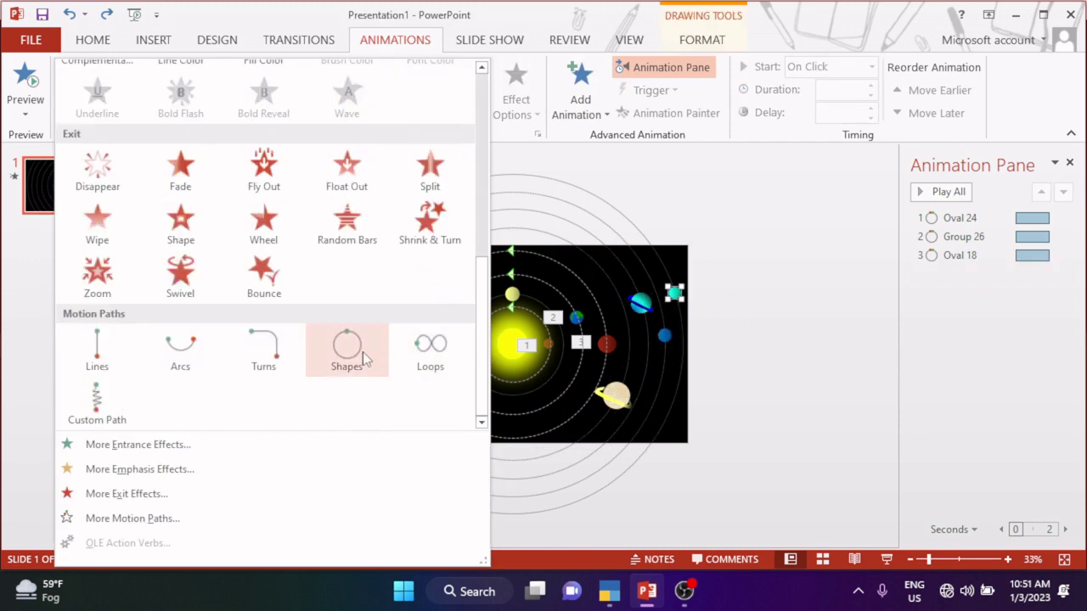
pyautogui.click(347, 347)
# Resize the teal planet's circular path to fit its outer orbit ring around the sun.
pyautogui.moveTo(630, 317); pyautogui.dragTo(324, 332)
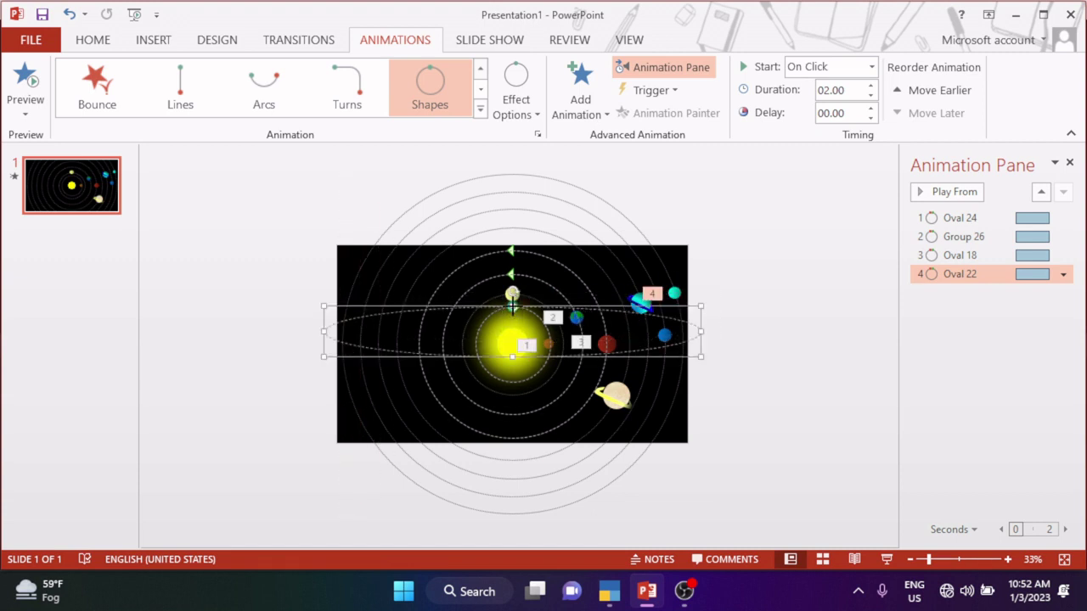
pyautogui.moveTo(512, 306); pyautogui.dragTo(514, 175)
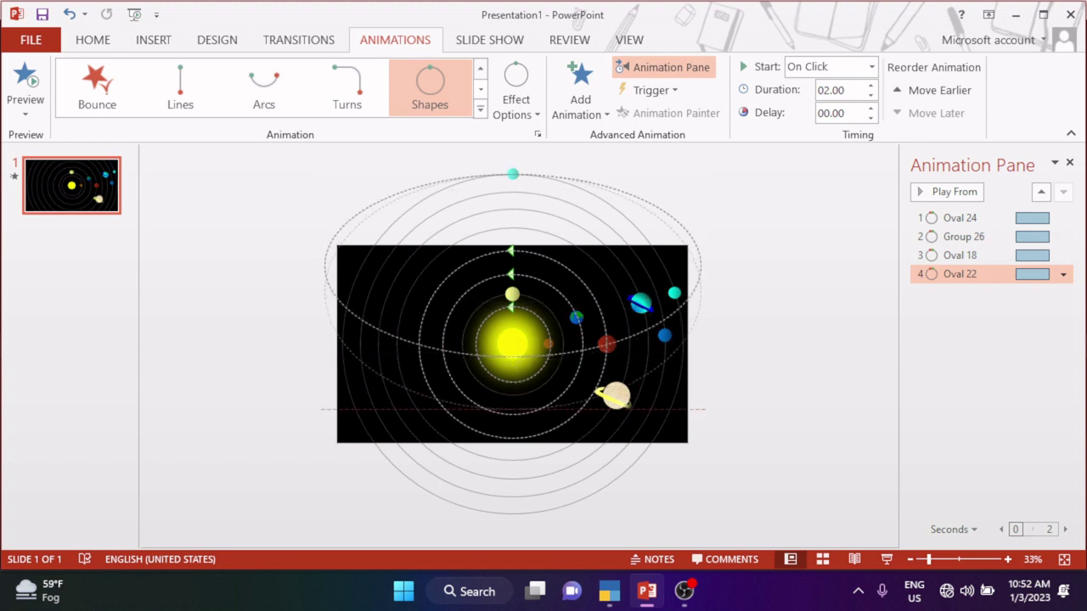
pyautogui.moveTo(513, 356); pyautogui.dragTo(516, 512)
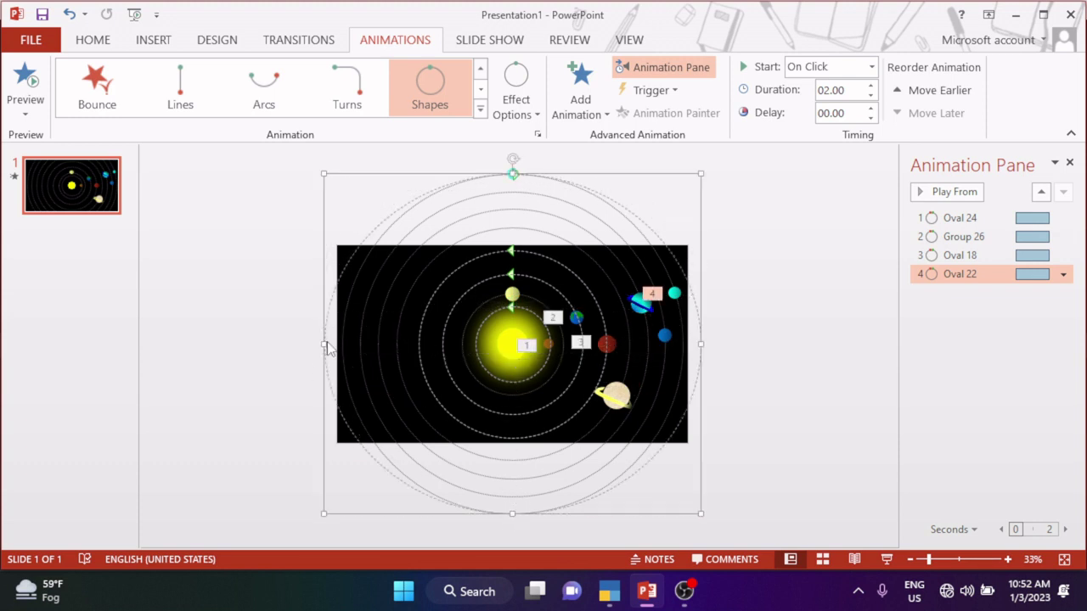
pyautogui.moveTo(325, 344); pyautogui.dragTo(343, 344)
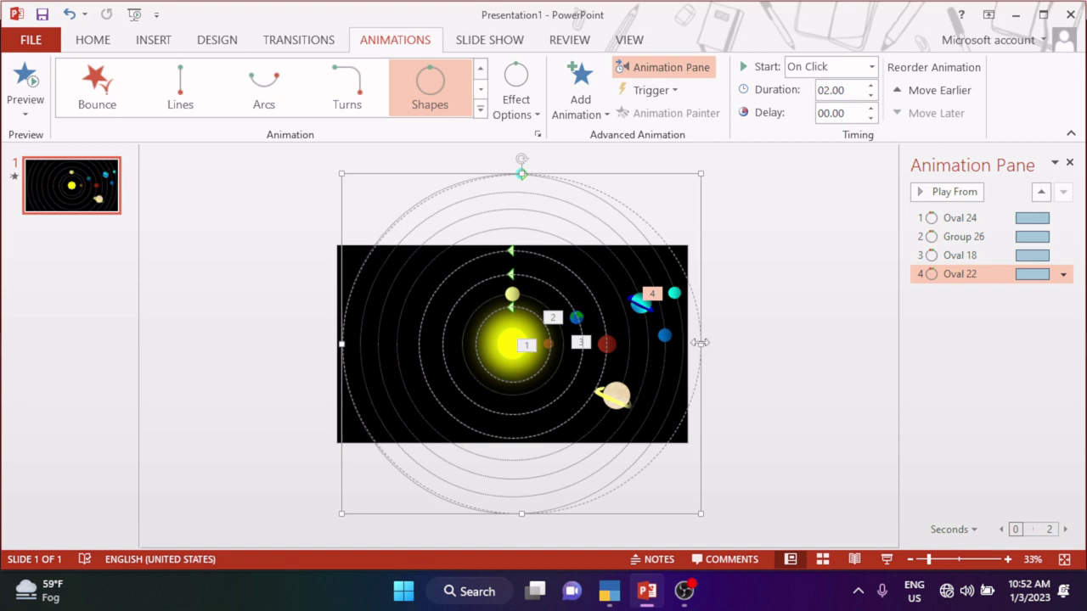
pyautogui.moveTo(701, 342); pyautogui.dragTo(684, 344)
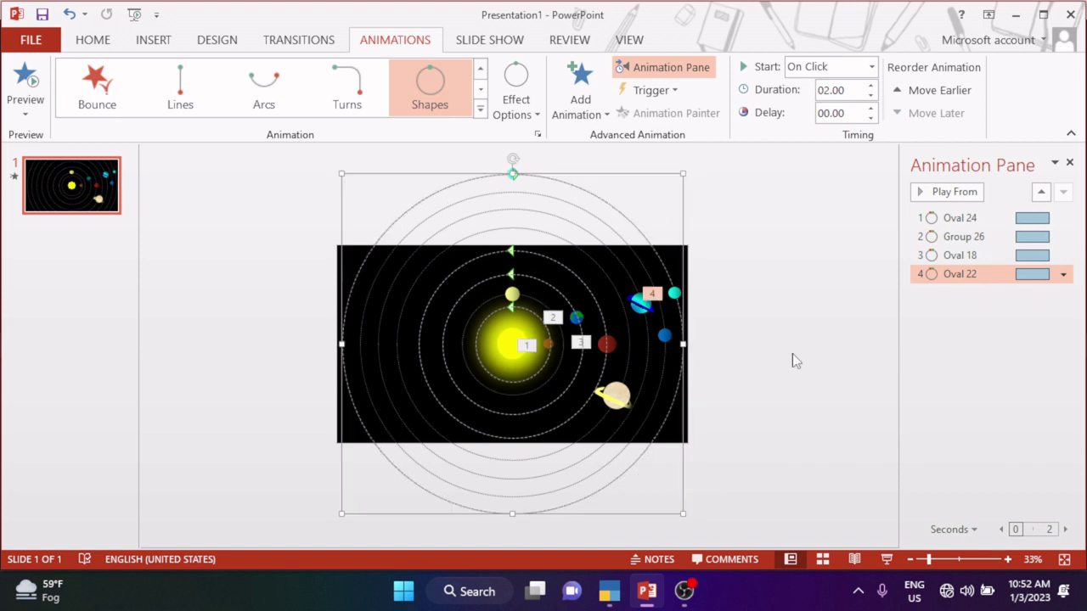
# Reverse the teal planet's path direction and select the blue planet.
pyautogui.click(515, 99)
pyautogui.click(578, 546)
pyautogui.click(665, 338)
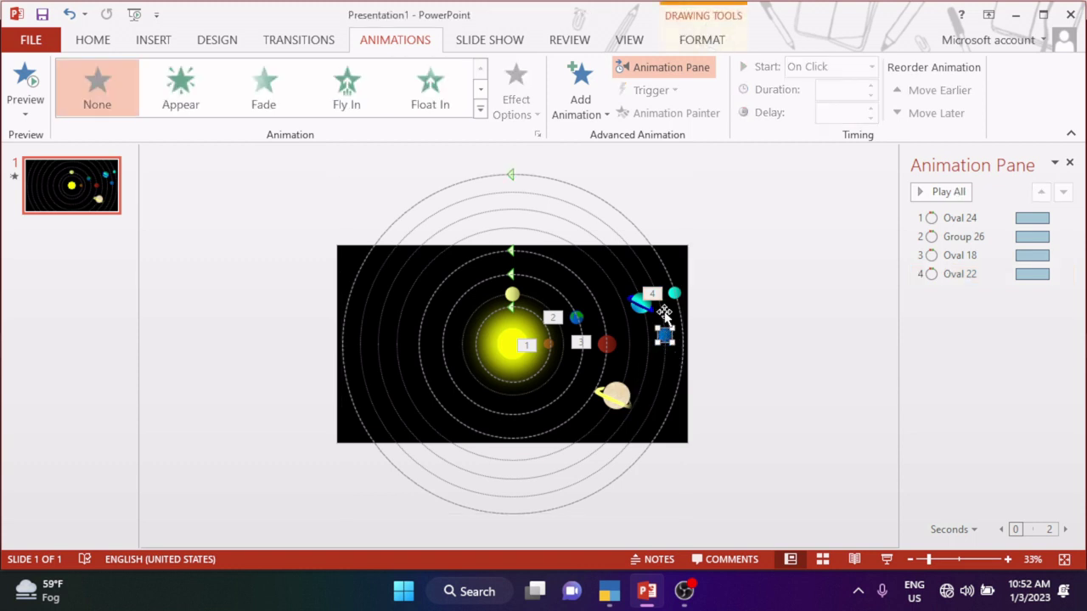
pyautogui.click(479, 109)
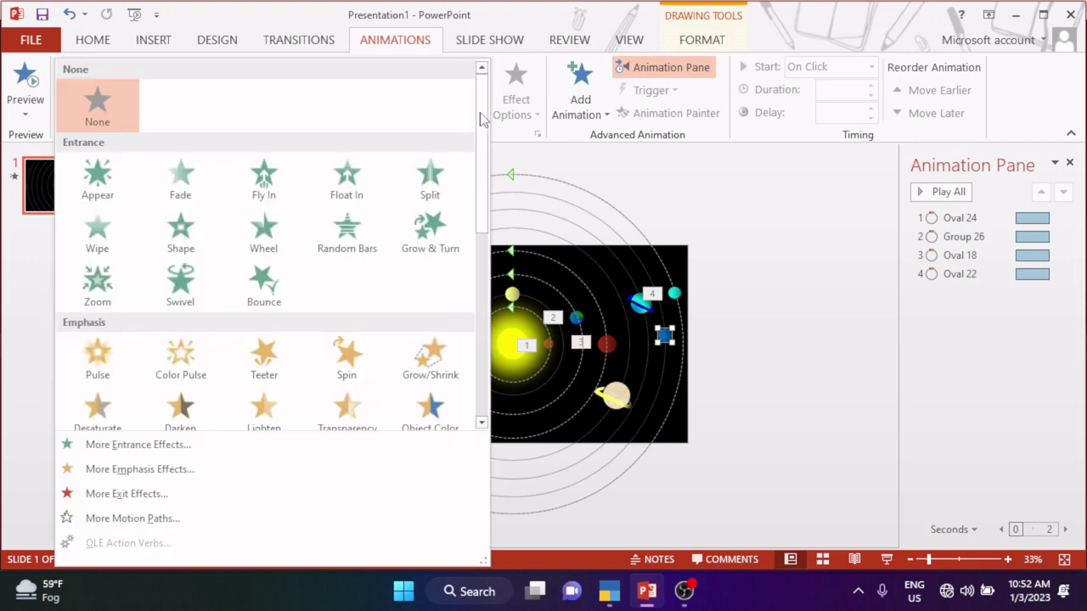
pyautogui.scroll(-5, 348, 365)
pyautogui.click(346, 348)
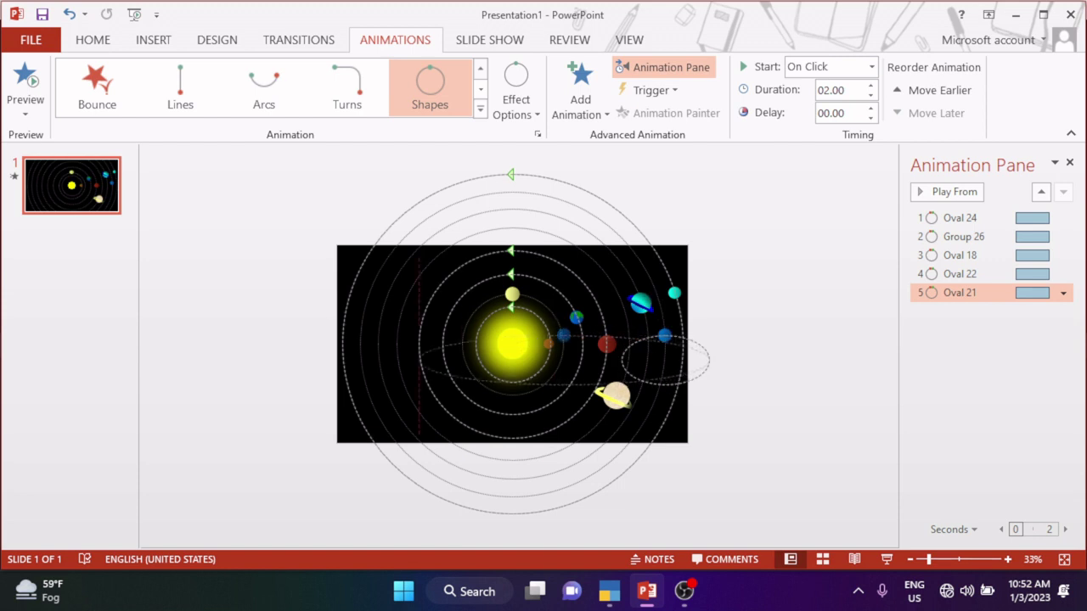
pyautogui.moveTo(621, 360); pyautogui.dragTo(360, 360)
pyautogui.moveTo(534, 334); pyautogui.dragTo(518, 195)
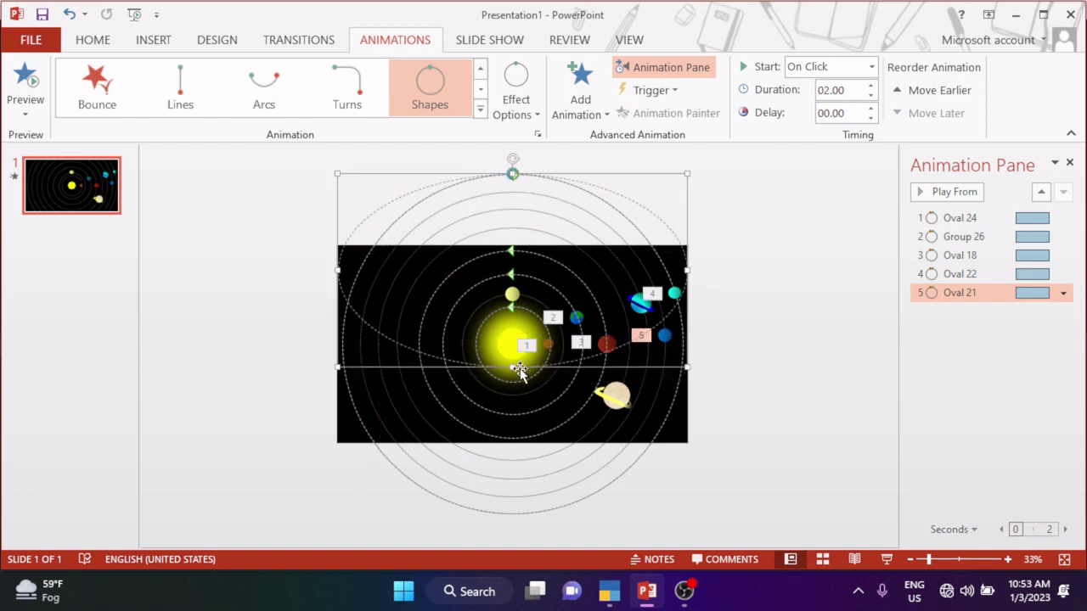
pyautogui.moveTo(513, 367); pyautogui.dragTo(496, 496)
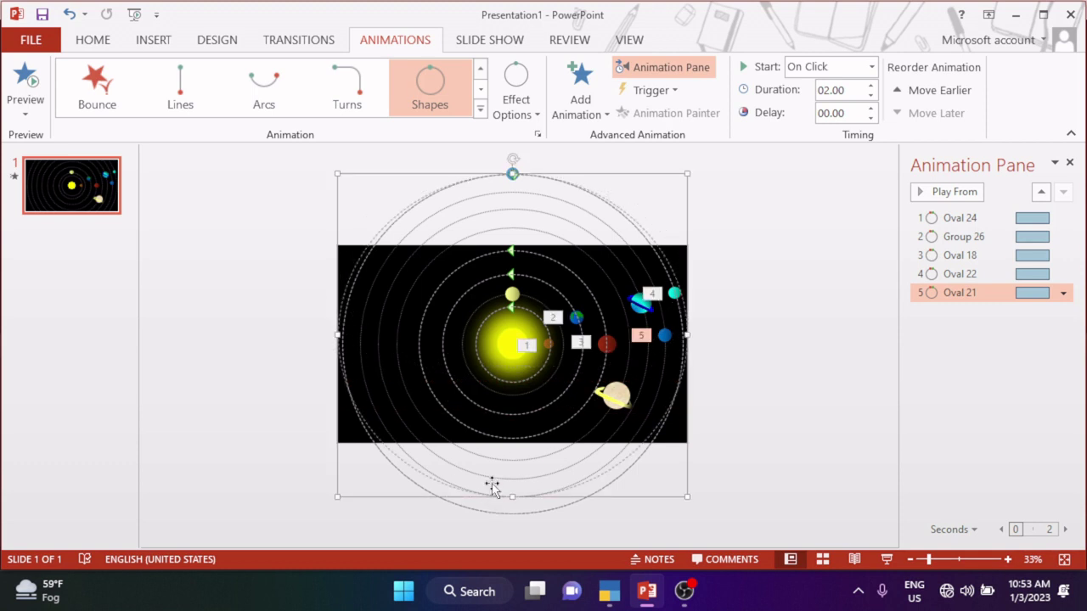
pyautogui.moveTo(687, 335); pyautogui.dragTo(676, 334)
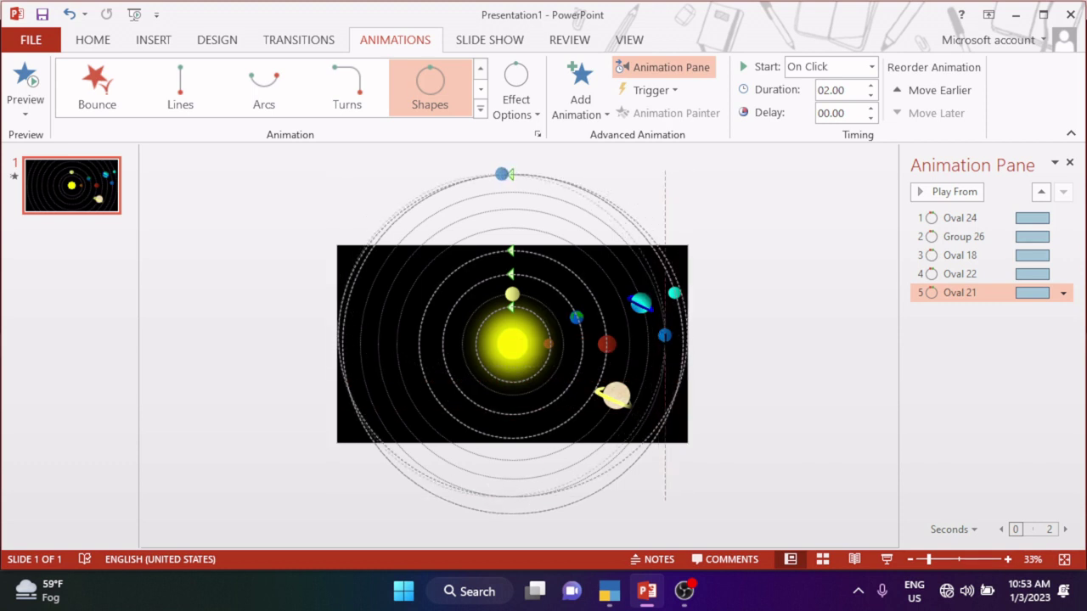
pyautogui.moveTo(349, 335); pyautogui.dragTo(355, 335)
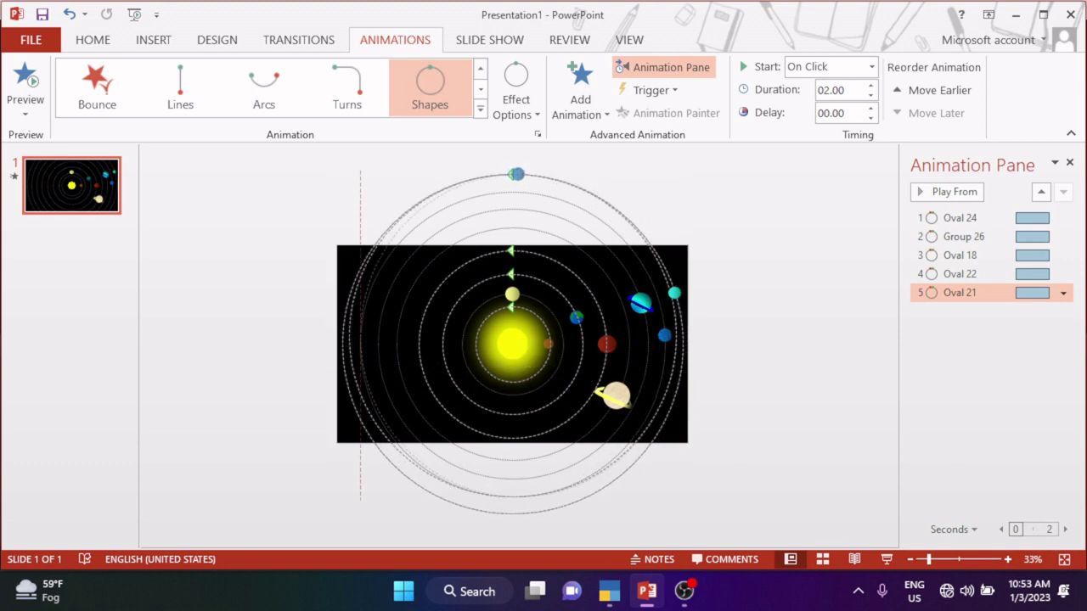
pyautogui.moveTo(513, 174); pyautogui.dragTo(513, 192)
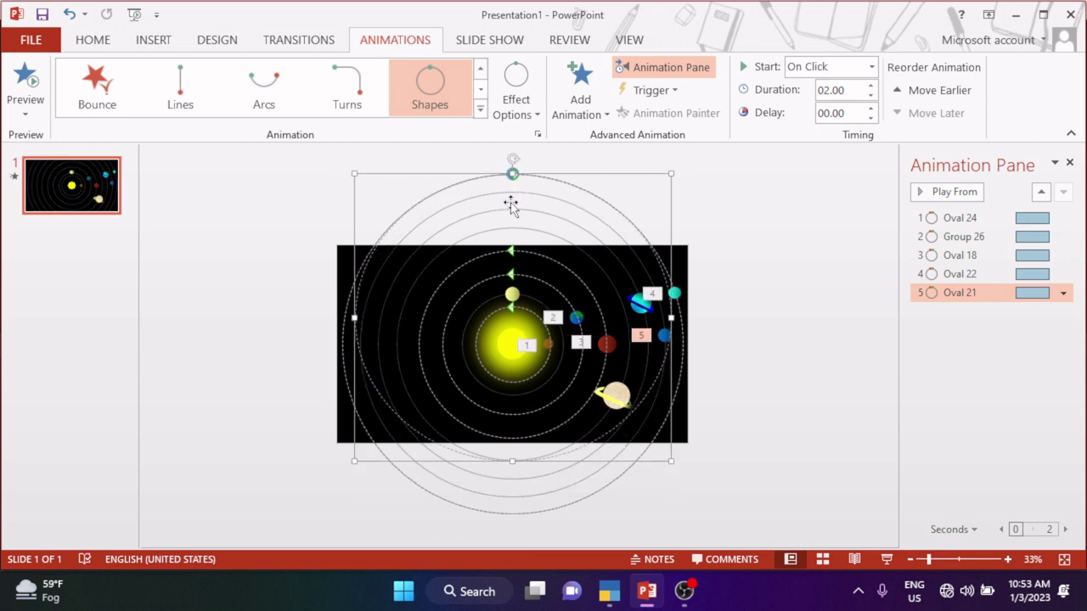
pyautogui.moveTo(512, 461); pyautogui.dragTo(513, 497)
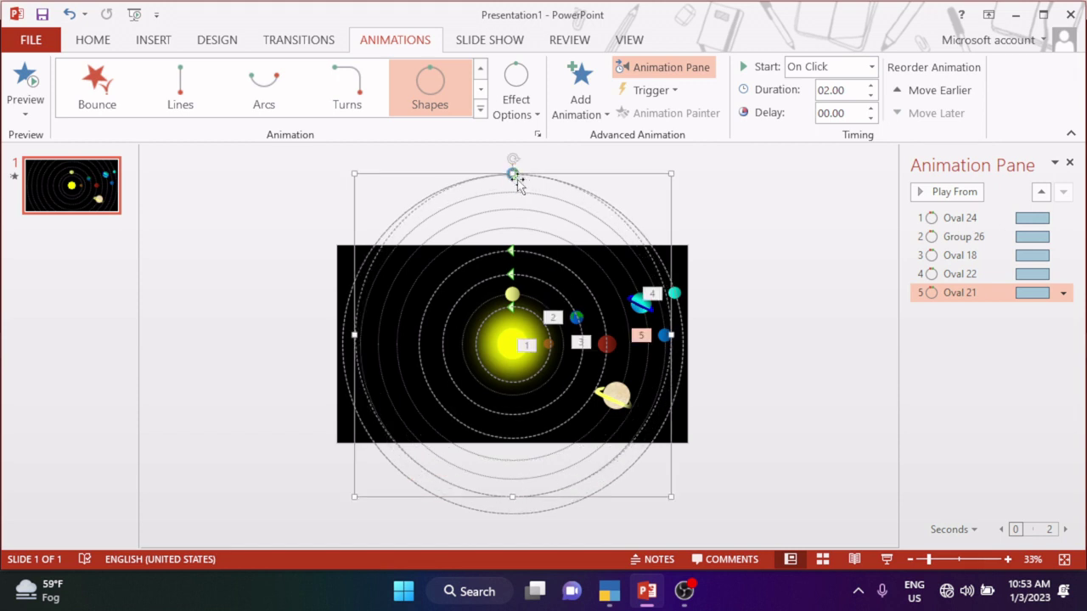
pyautogui.moveTo(513, 175); pyautogui.dragTo(513, 251)
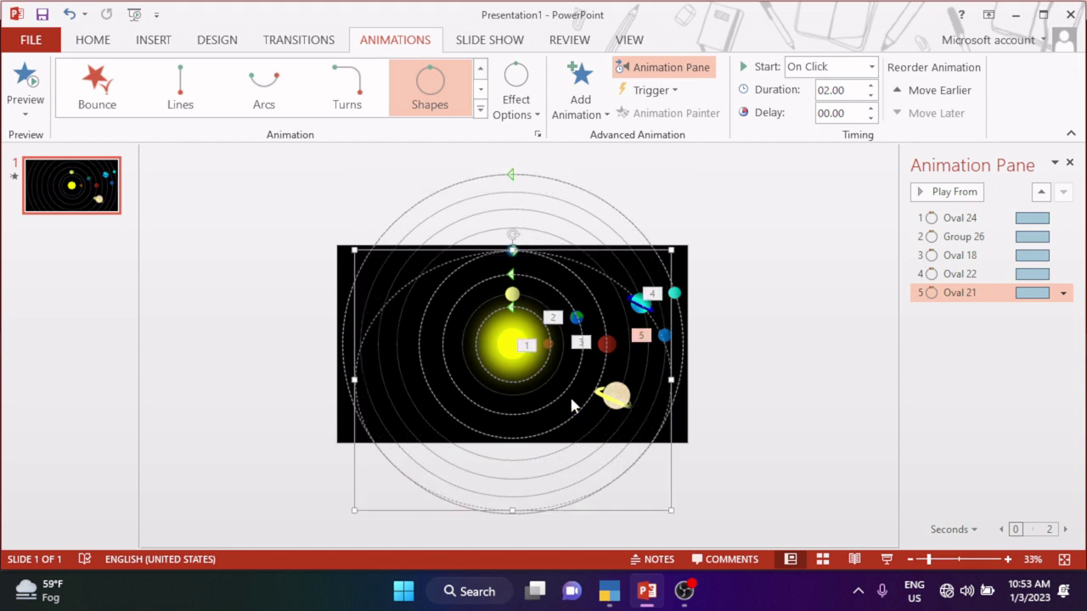
pyautogui.hotkey('ctrl', 'z')
pyautogui.hotkey('ctrl', 'z')
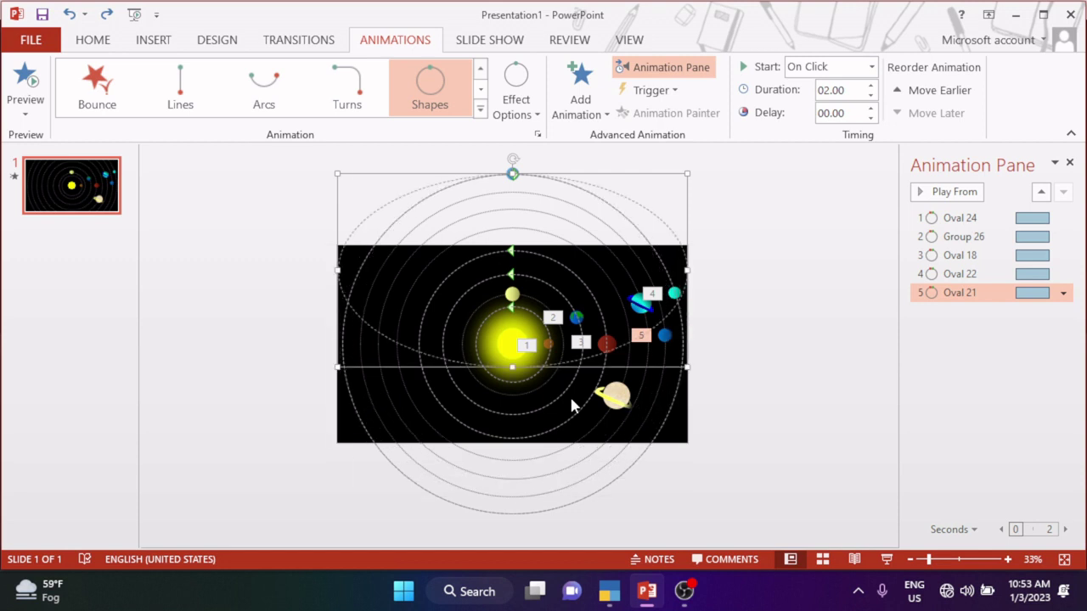
pyautogui.hotkey('ctrl', 'z')
pyautogui.press('Delete')
# Apply a Shapes circle path to the ringed blue planet and size it to its orbit ring.
pyautogui.click(635, 313)
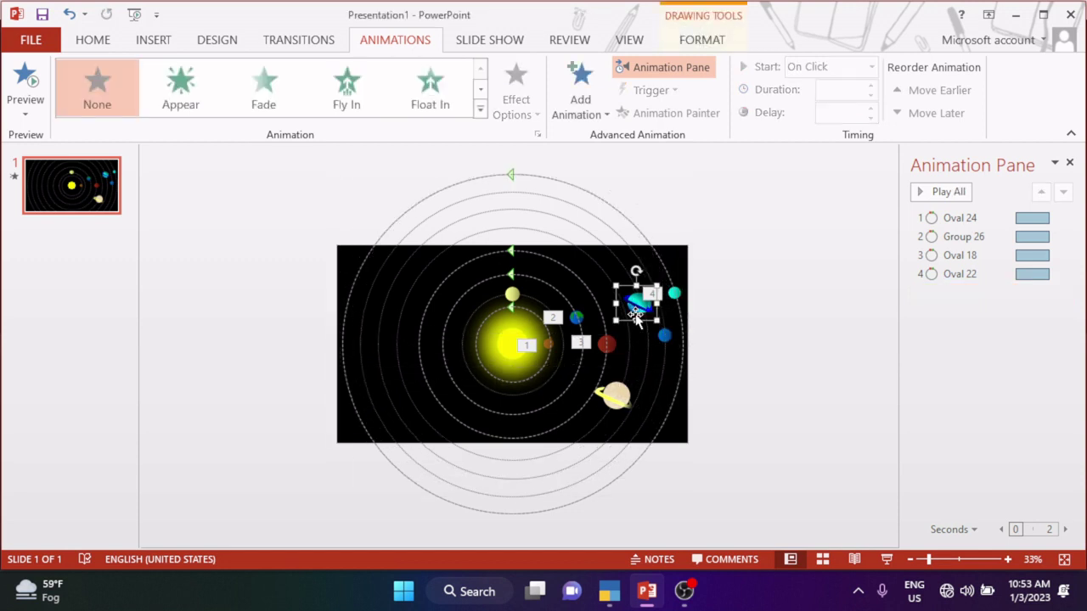
pyautogui.click(480, 109)
pyautogui.click(350, 327)
pyautogui.moveTo(592, 329); pyautogui.dragTo(367, 327)
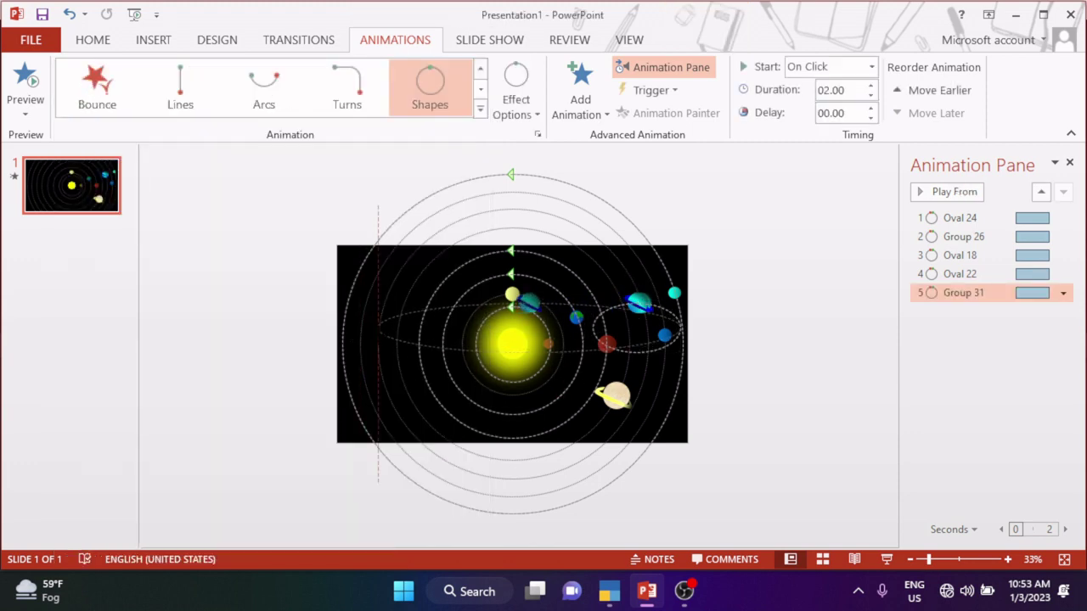
pyautogui.moveTo(513, 306); pyautogui.dragTo(512, 210)
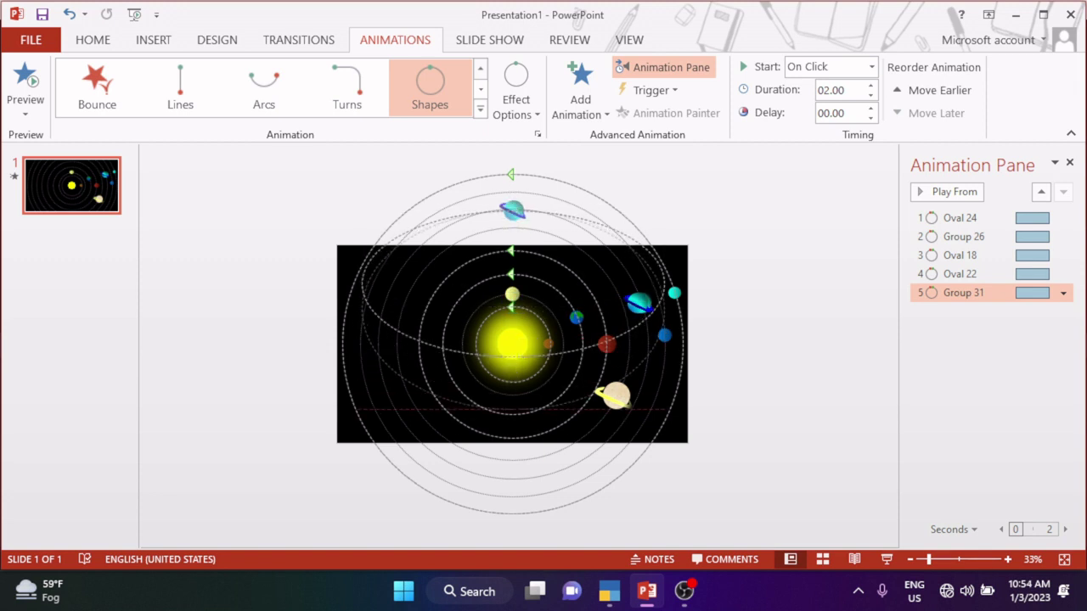
pyautogui.moveTo(513, 355); pyautogui.dragTo(521, 473)
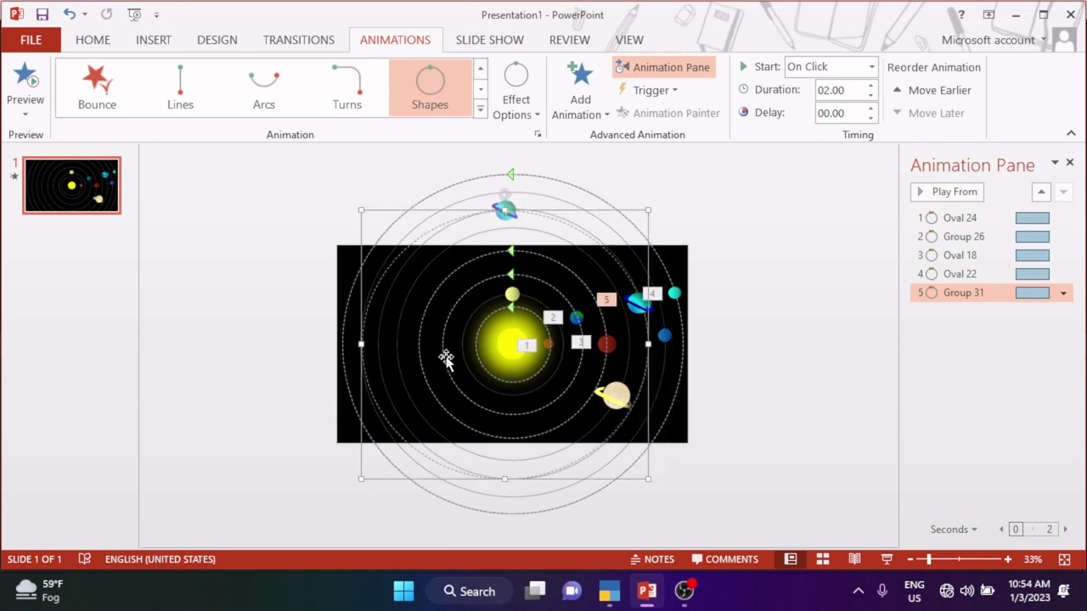
pyautogui.moveTo(361, 350); pyautogui.dragTo(377, 345)
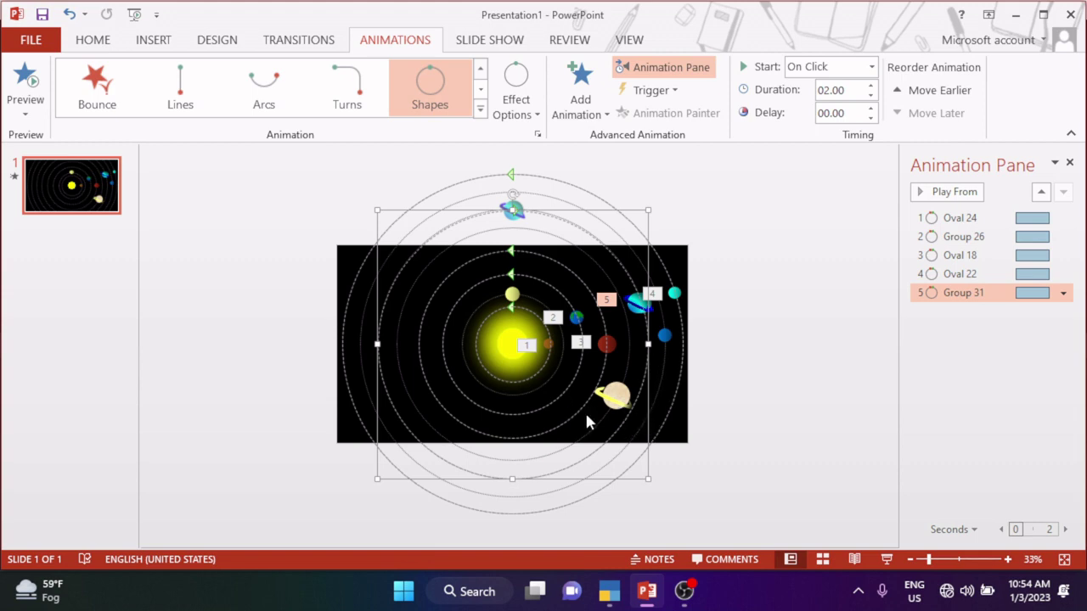
pyautogui.keyDown('ctrl'); pyautogui.scroll(4, 567, 403); pyautogui.keyUp('ctrl')
pyautogui.scroll(-2, 575, 404)
pyautogui.scroll(3, 575, 416)
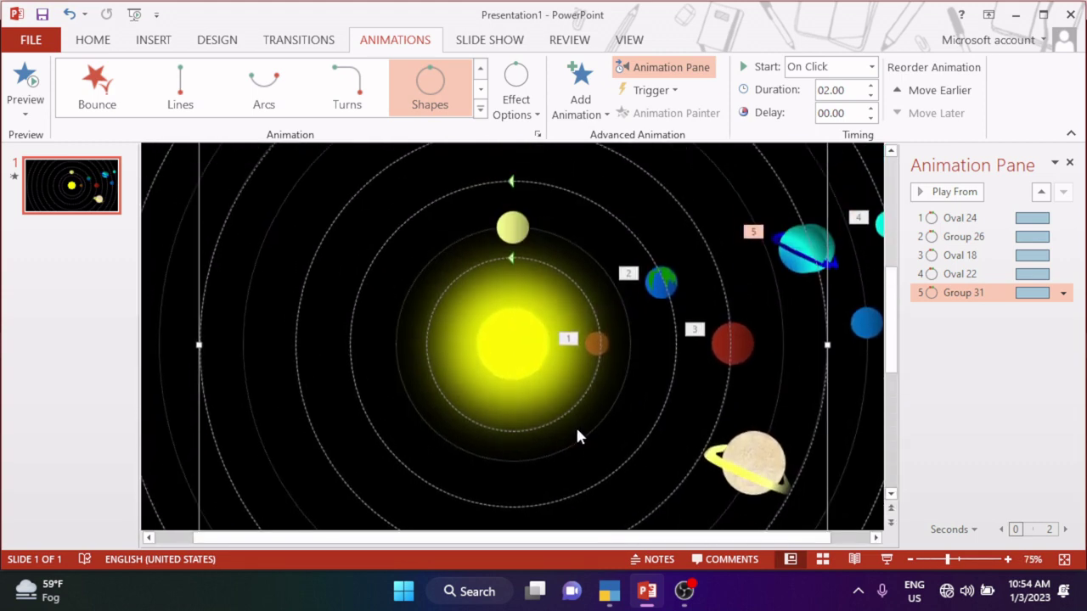
pyautogui.click(571, 449)
pyautogui.keyDown('ctrl'); pyautogui.scroll(-4, 606, 458); pyautogui.keyUp('ctrl')
pyautogui.keyDown('ctrl'); pyautogui.scroll(3, 606, 458); pyautogui.keyUp('ctrl')
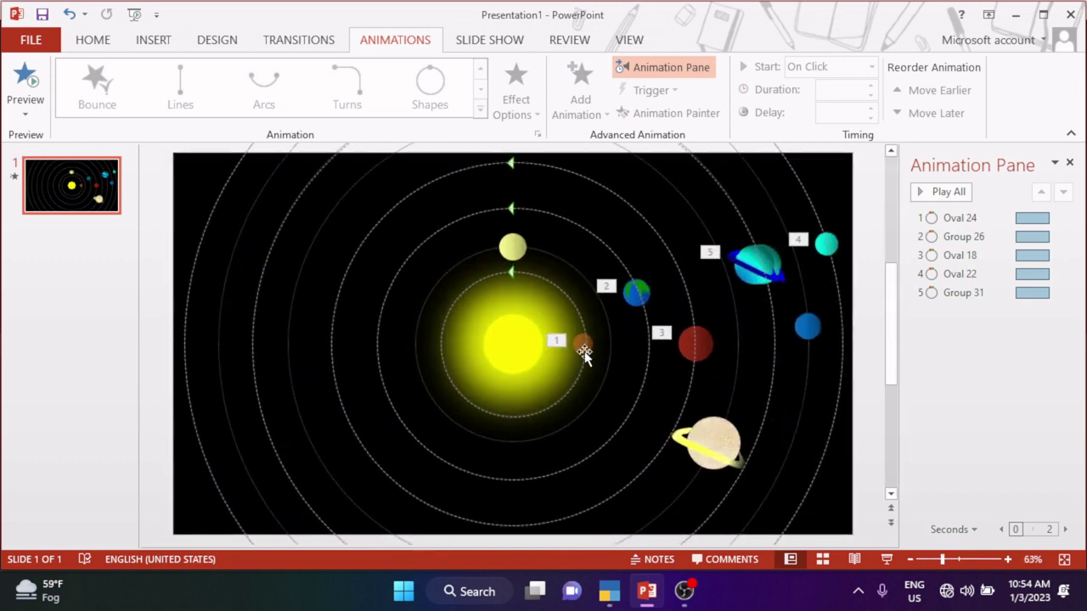
pyautogui.click(514, 246)
pyautogui.moveTo(516, 247); pyautogui.dragTo(516, 245)
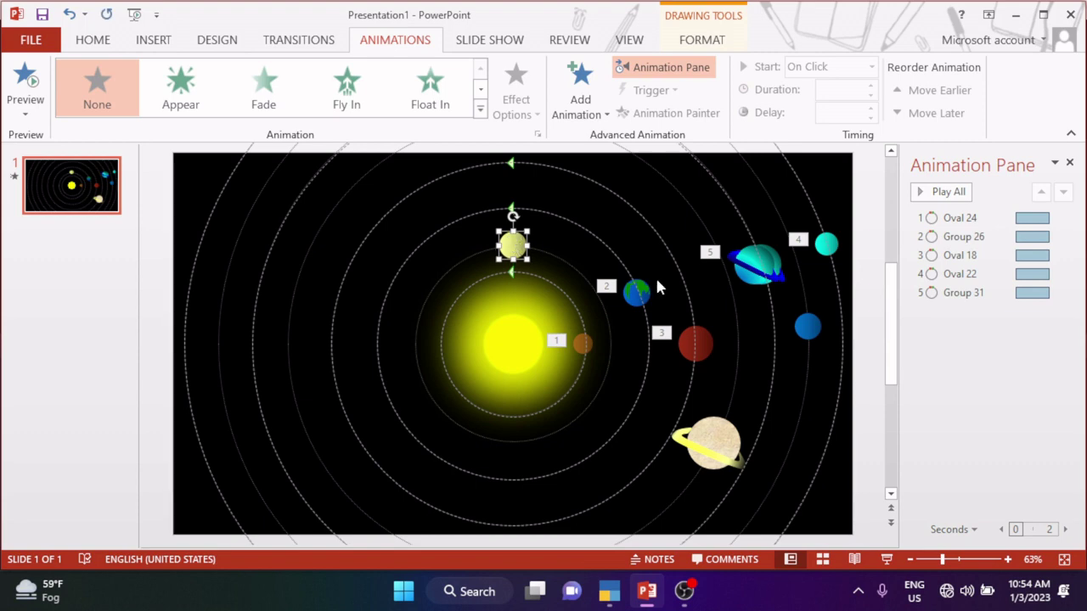
pyautogui.click(479, 109)
pyautogui.scroll(-5, 264, 354)
pyautogui.click(260, 352)
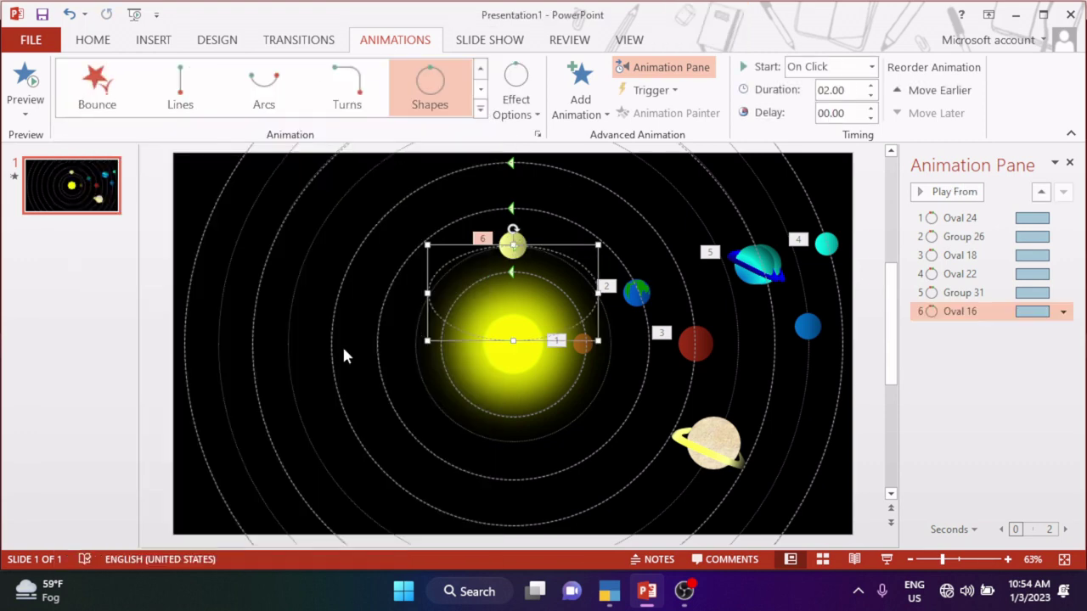
pyautogui.moveTo(513, 341); pyautogui.dragTo(505, 442)
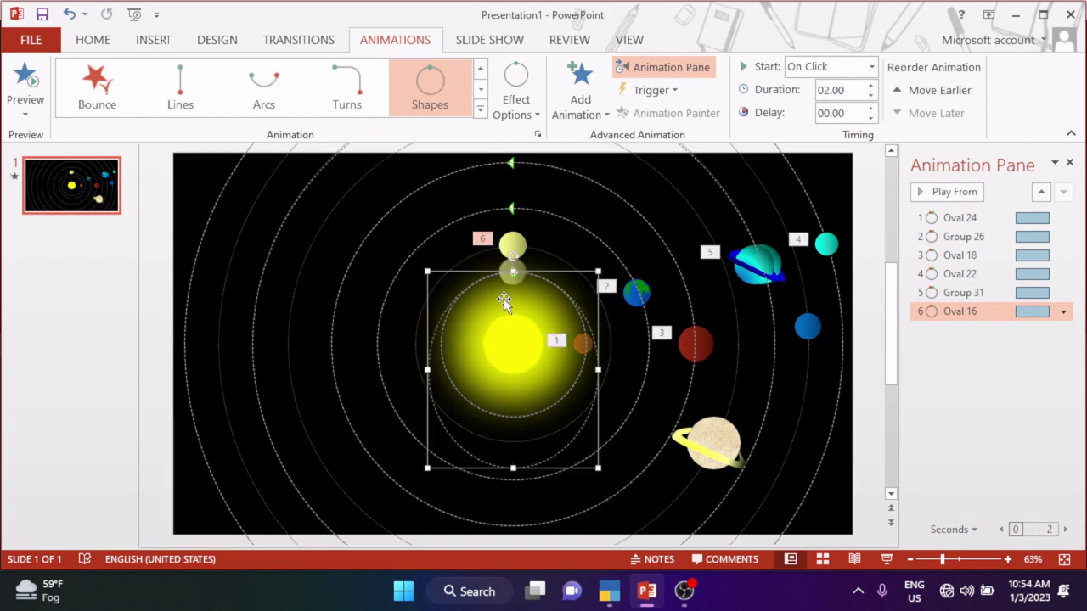
pyautogui.moveTo(512, 272); pyautogui.dragTo(512, 245)
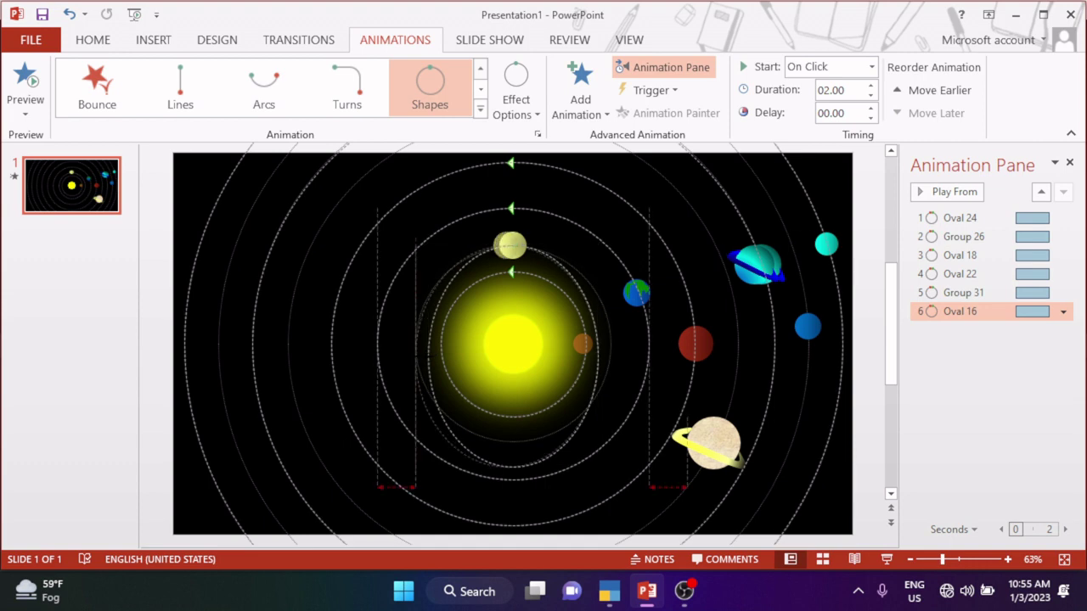
pyautogui.moveTo(427, 356); pyautogui.dragTo(422, 382)
pyautogui.moveTo(514, 491)
pyautogui.mouseDown()
pyautogui.moveTo(515, 416)
pyautogui.moveTo(512, 440)
pyautogui.mouseUp()
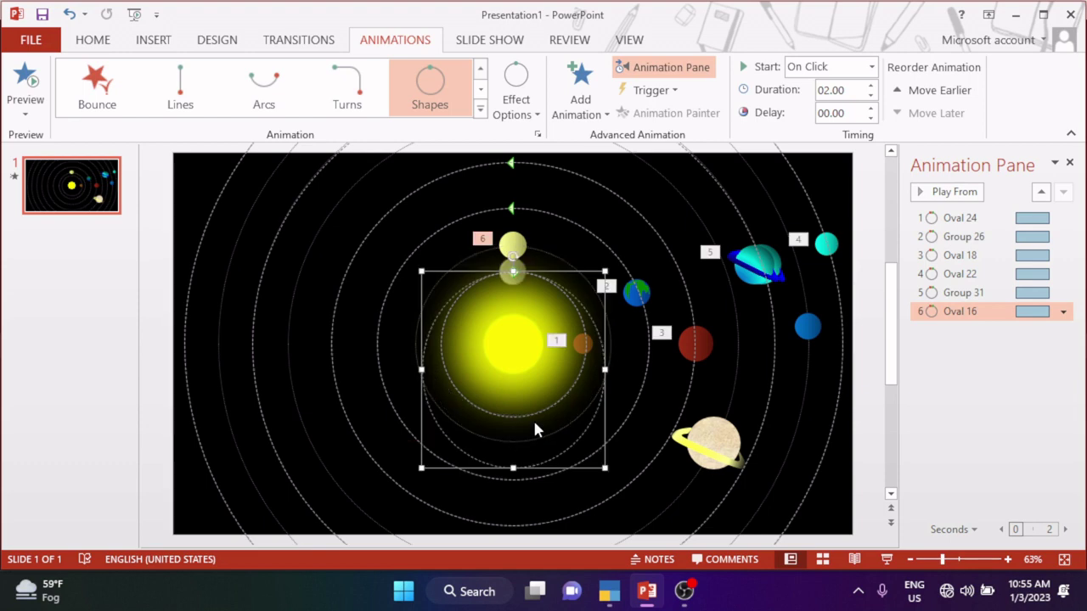
pyautogui.hotkey('ctrl', 'z')
pyautogui.hotkey('ctrl', 'z')
pyautogui.hotkey('ctrl', 'z')
pyautogui.hotkey('ctrl', 'z')
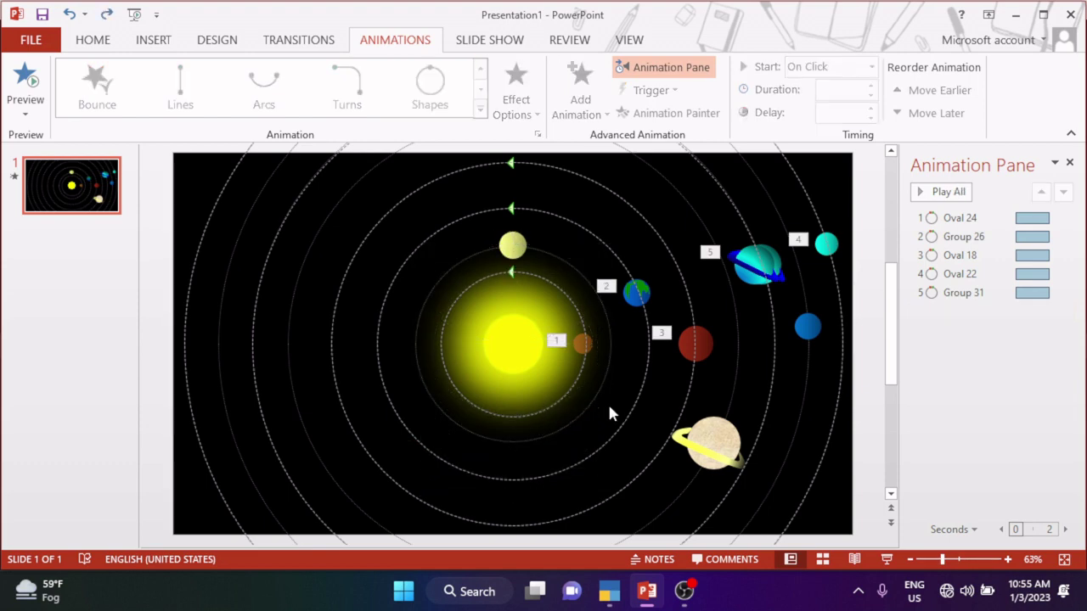
# Select the pale yellow planet above the sun and draw a Custom Path motion around the sun.
pyautogui.click(704, 347)
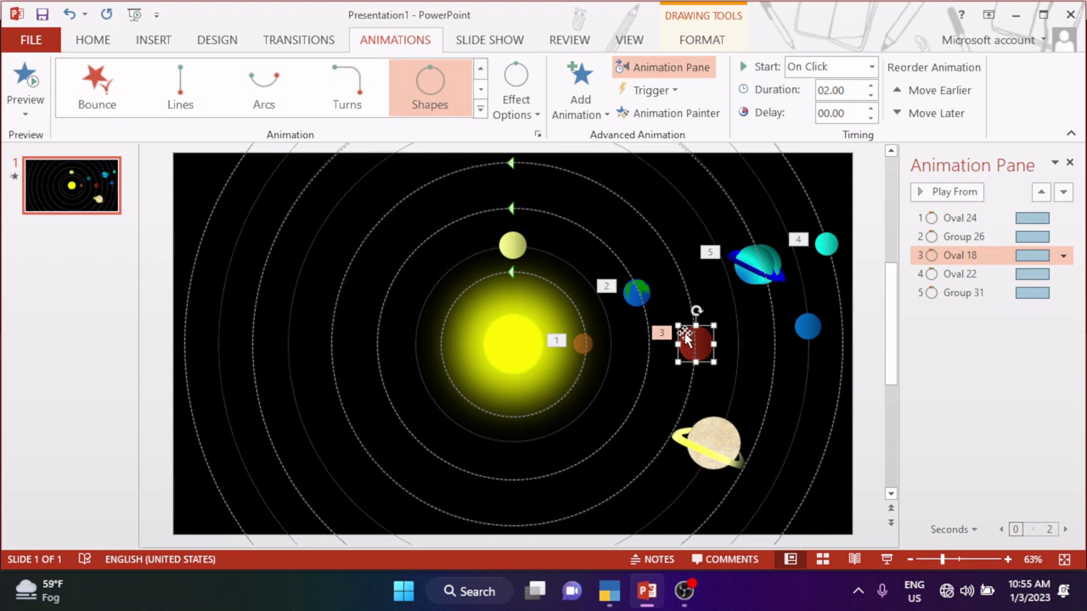
pyautogui.click(637, 293)
pyautogui.click(694, 344)
pyautogui.click(583, 350)
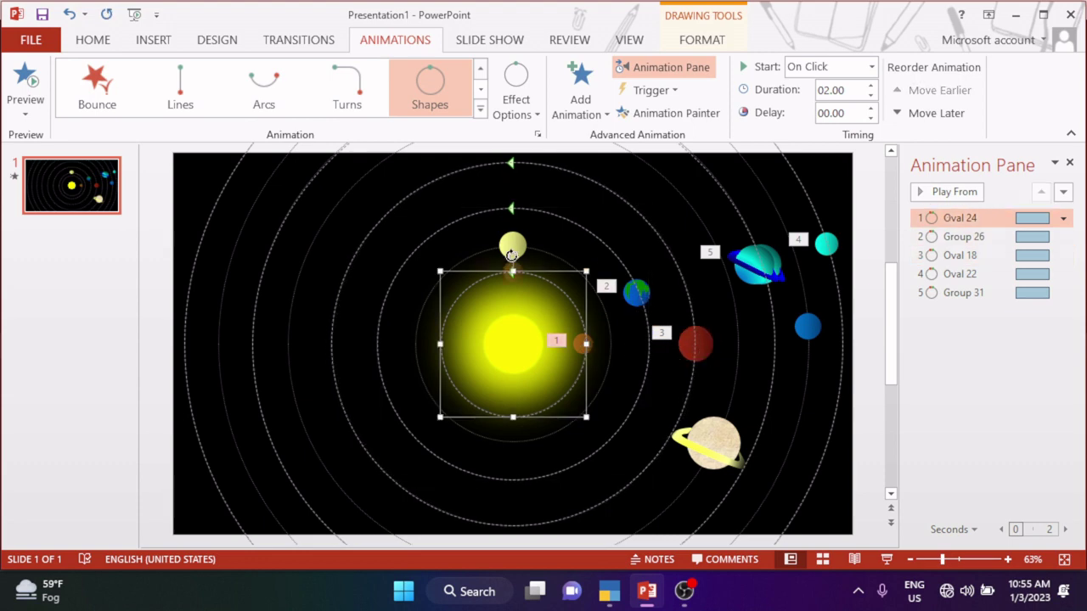
pyautogui.click(513, 245)
pyautogui.click(480, 109)
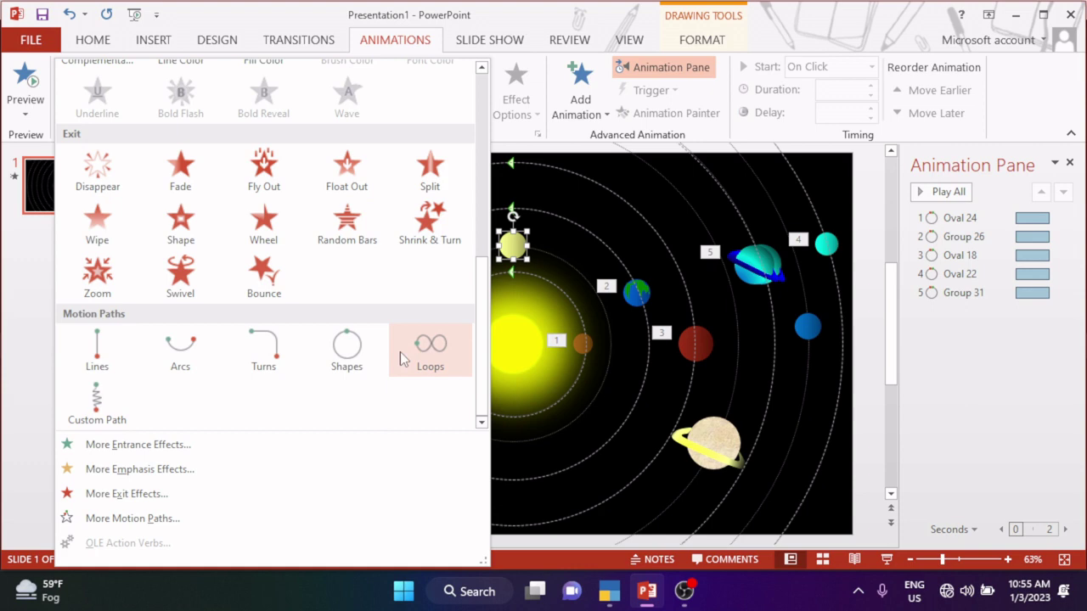
pyautogui.click(106, 406)
pyautogui.click(516, 106)
pyautogui.click(549, 212)
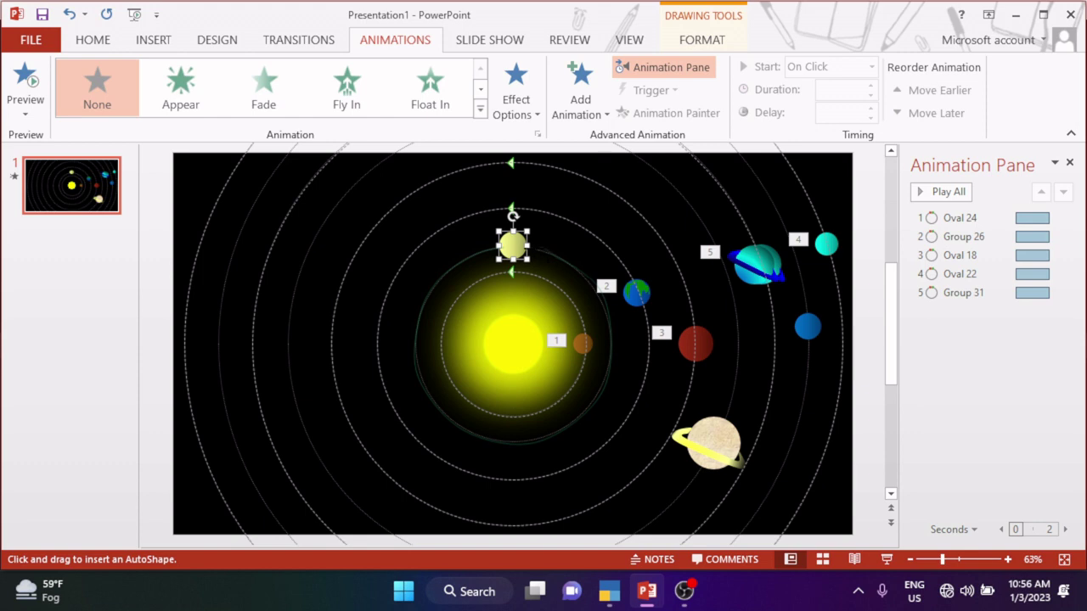
pyautogui.doubleClick(504, 246)
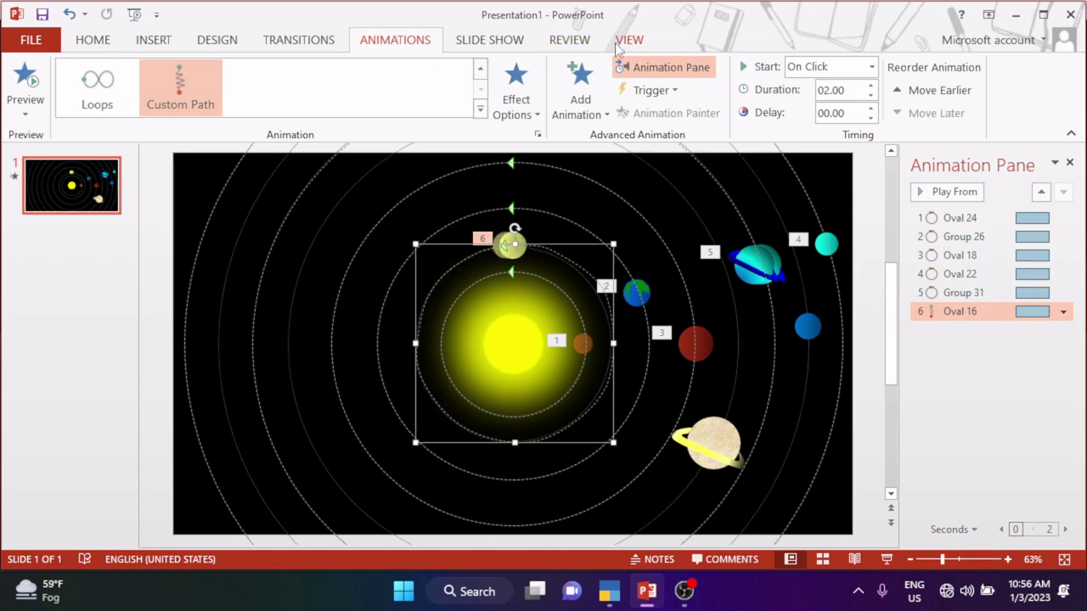
# Preview the new orbit, then try a curve custom path for Saturn and undo it.
pyautogui.click(957, 192)
pyautogui.click(711, 442)
pyautogui.click(480, 108)
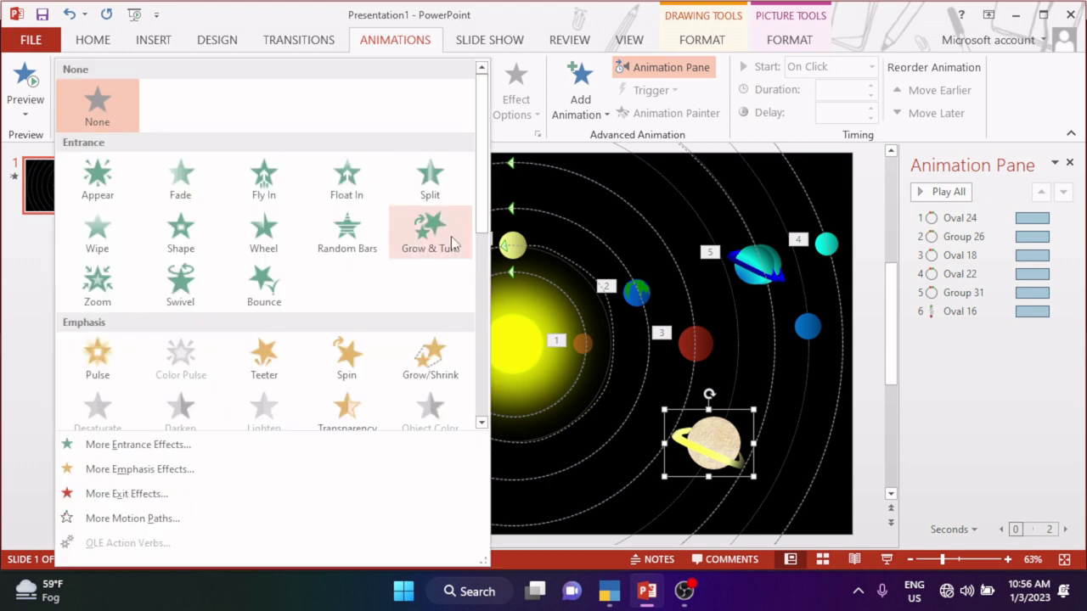
pyautogui.scroll(-10, 340, 297)
pyautogui.click(98, 404)
pyautogui.click(516, 99)
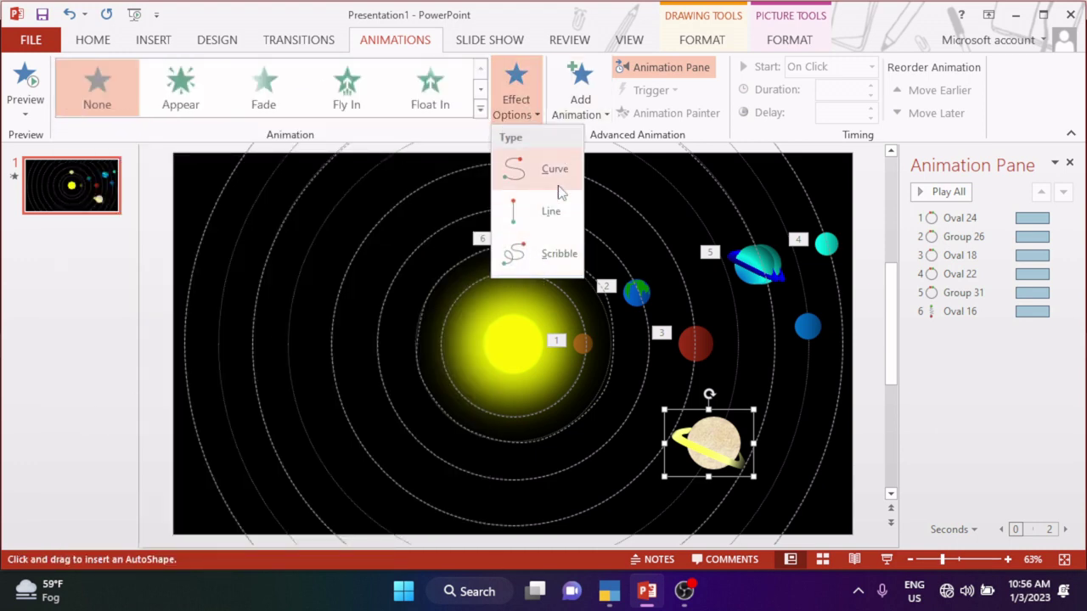
pyautogui.click(558, 185)
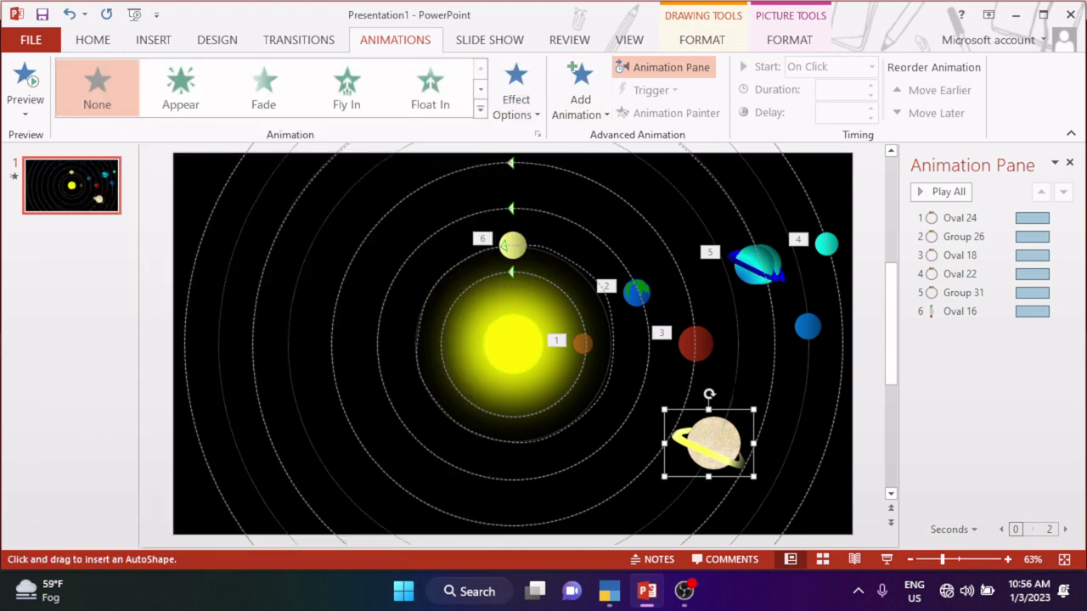
pyautogui.click(738, 396)
pyautogui.doubleClick(709, 364)
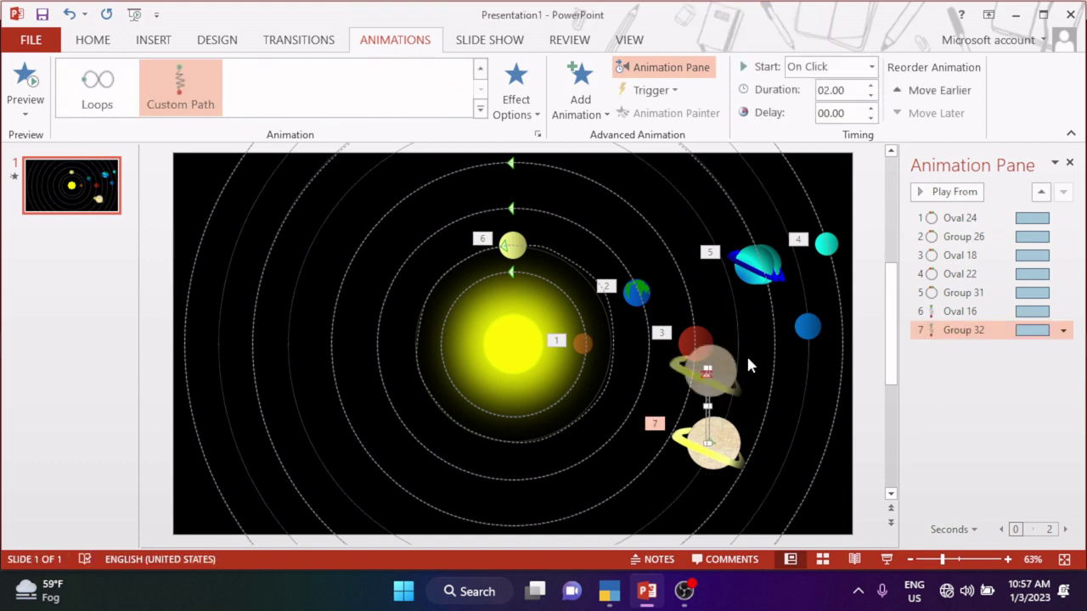
pyautogui.hotkey('ctrl', 'z')
# Draw a custom motion path for Saturn circling the sun.
pyautogui.scroll(-3, 726, 348)
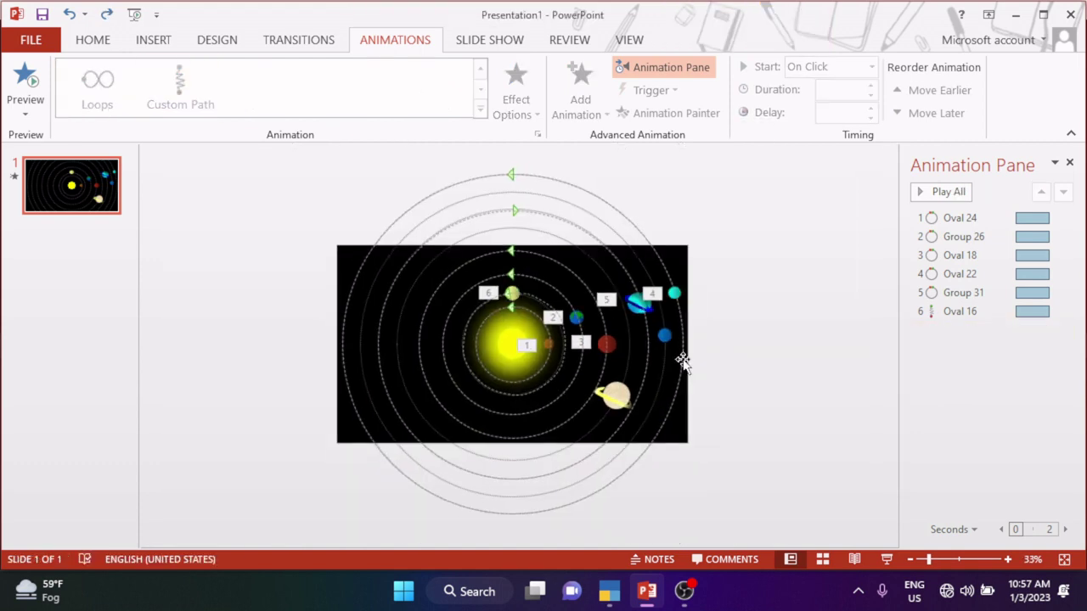
pyautogui.click(615, 395)
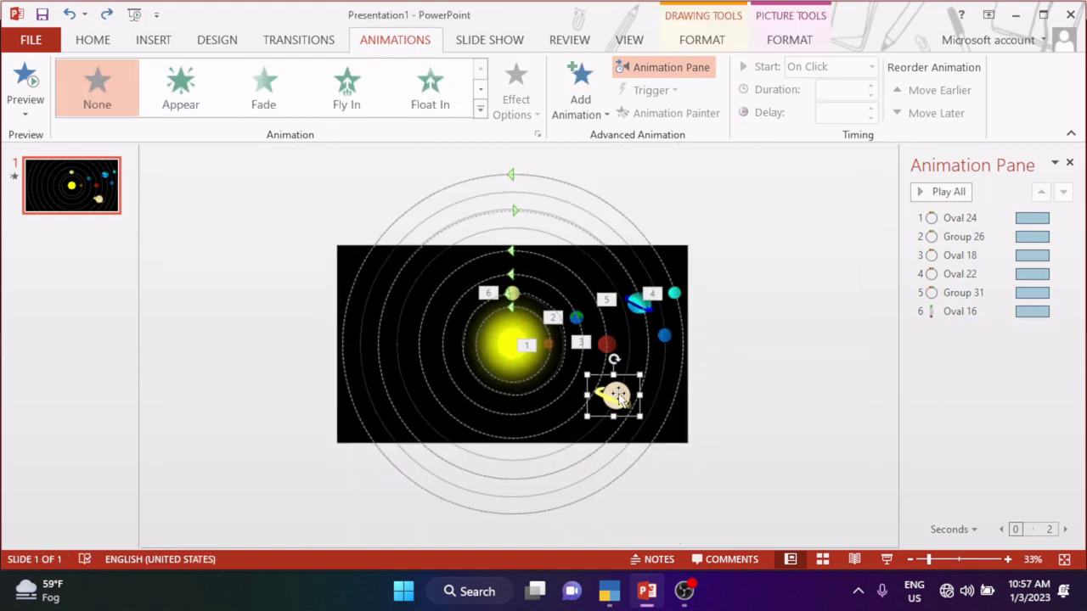
pyautogui.click(480, 108)
pyautogui.scroll(-5, 359, 361)
pyautogui.click(97, 399)
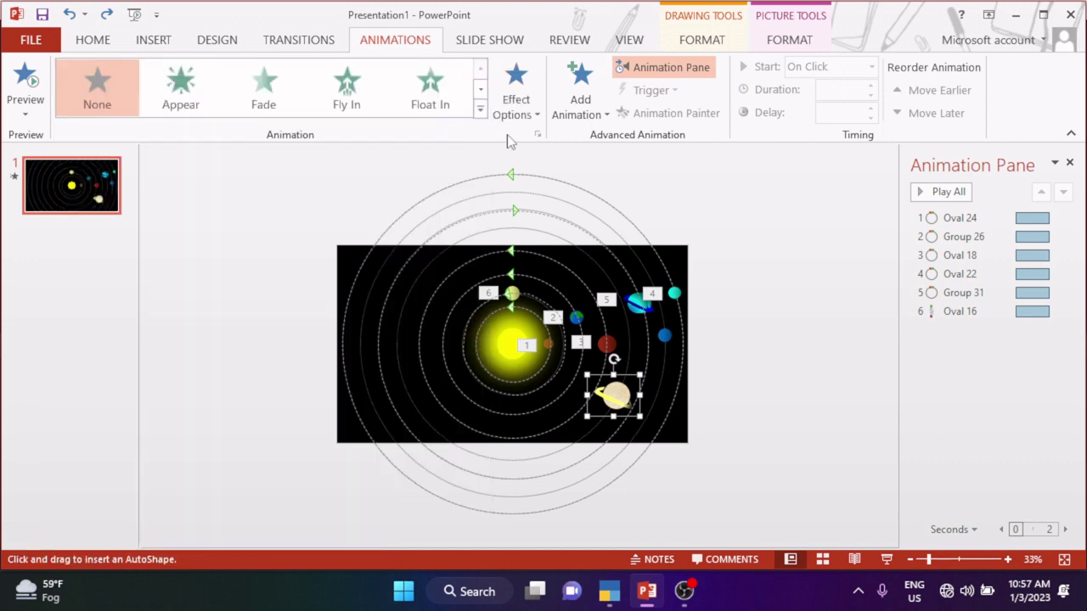
pyautogui.click(515, 106)
pyautogui.click(516, 213)
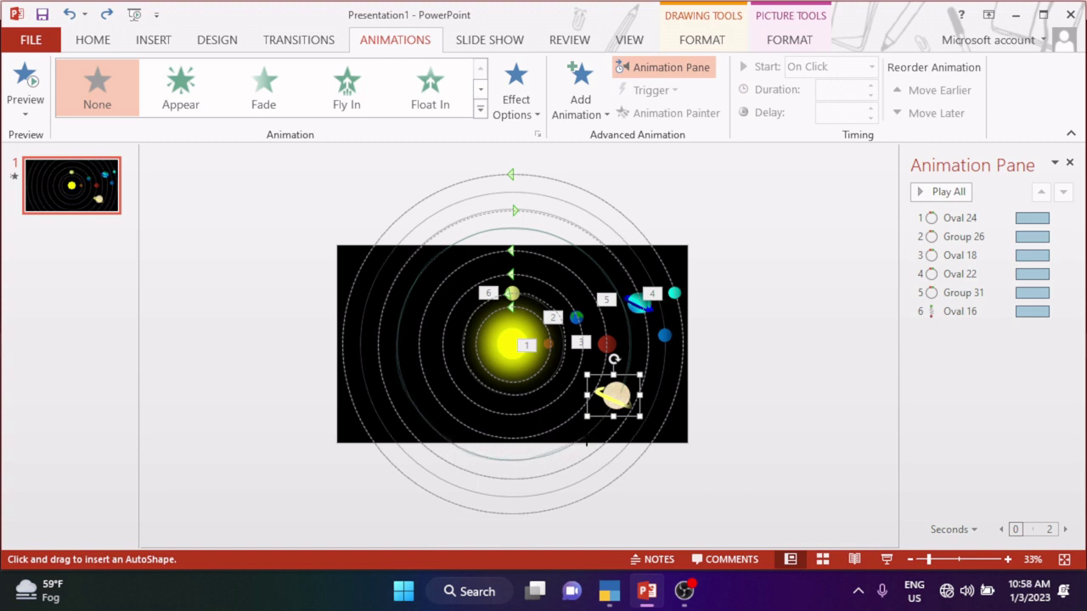
pyautogui.doubleClick(617, 393)
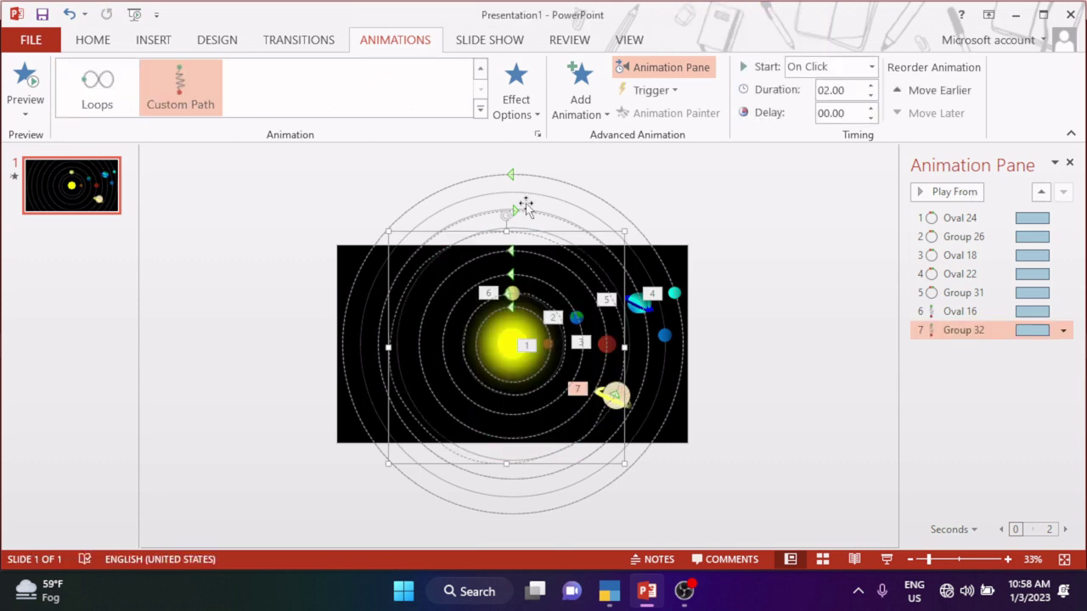
# Reverse the path direction of Group 31's circular orbit.
pyautogui.click(526, 209)
pyautogui.click(515, 99)
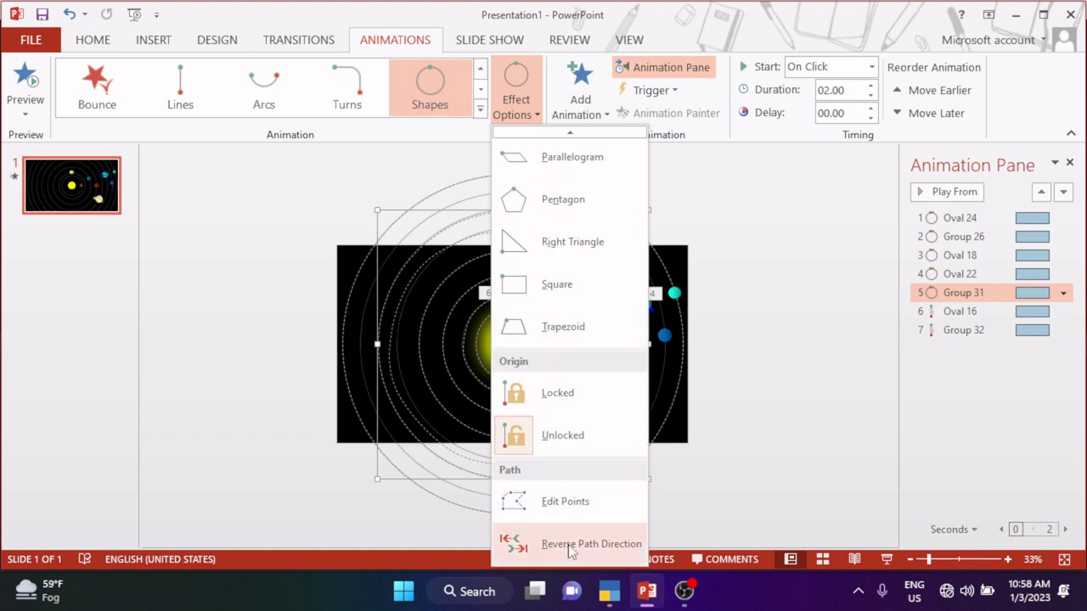
pyautogui.click(568, 545)
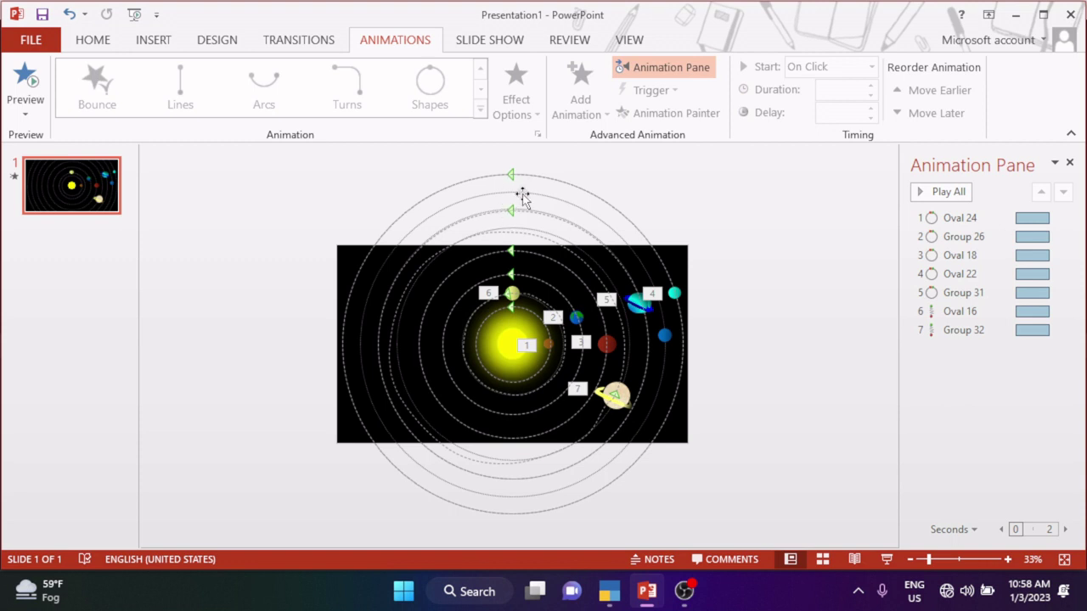
# Select the small blue planet and choose a Custom Path motion effect with its path type.
pyautogui.click(524, 193)
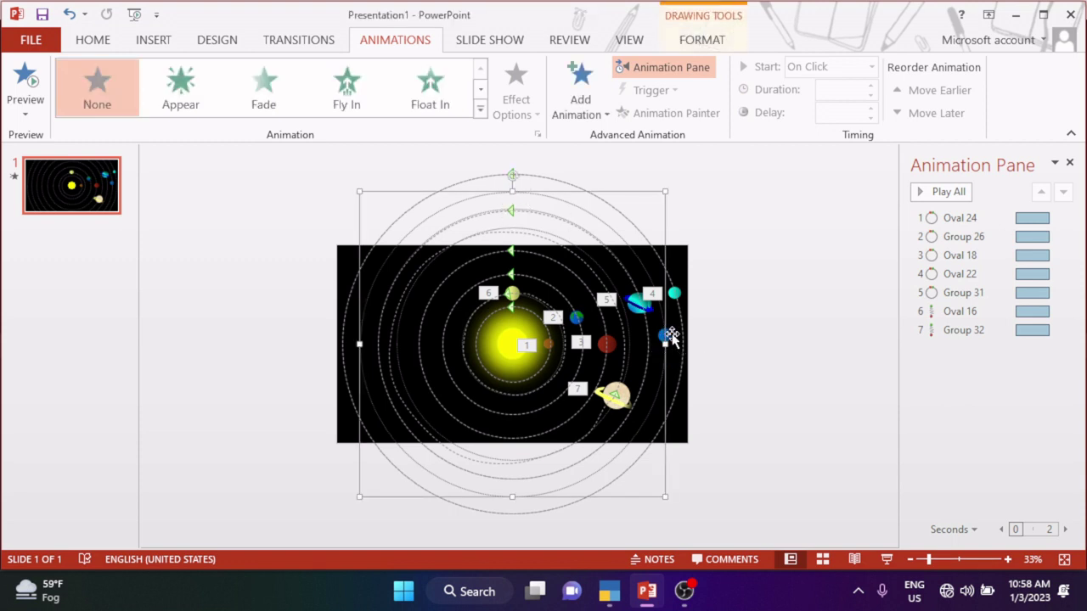
pyautogui.click(808, 365)
pyautogui.click(665, 336)
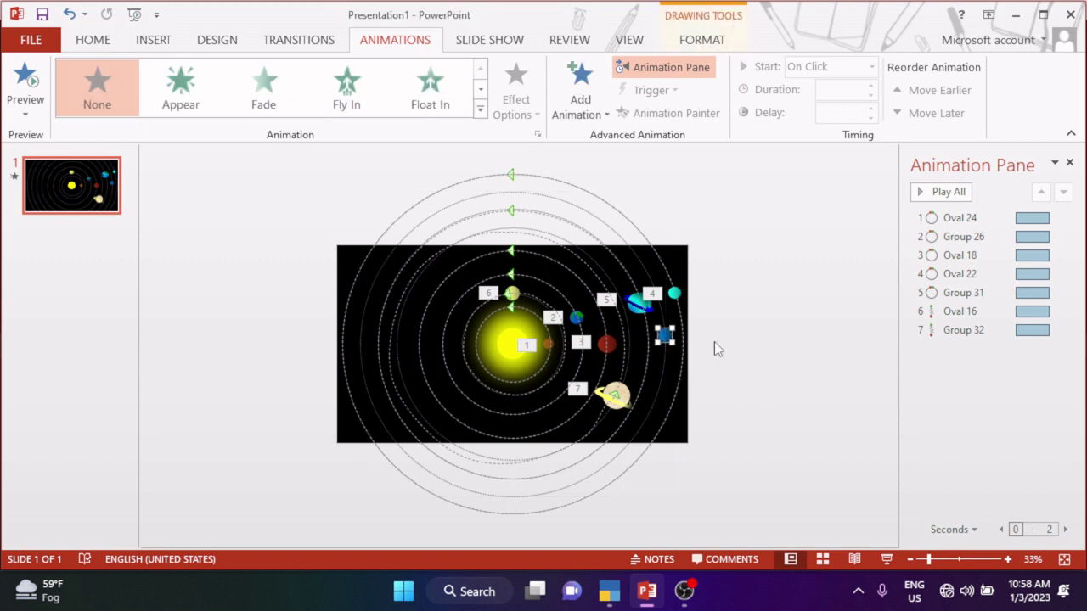
pyautogui.click(480, 109)
pyautogui.scroll(-5, 371, 296)
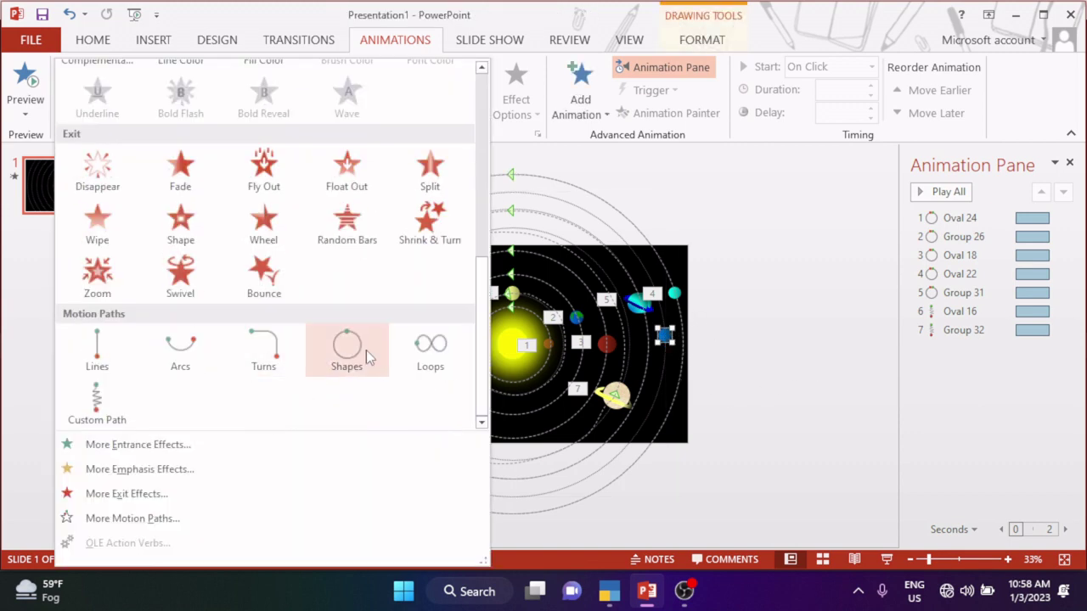
pyautogui.click(113, 403)
pyautogui.click(514, 109)
pyautogui.click(543, 214)
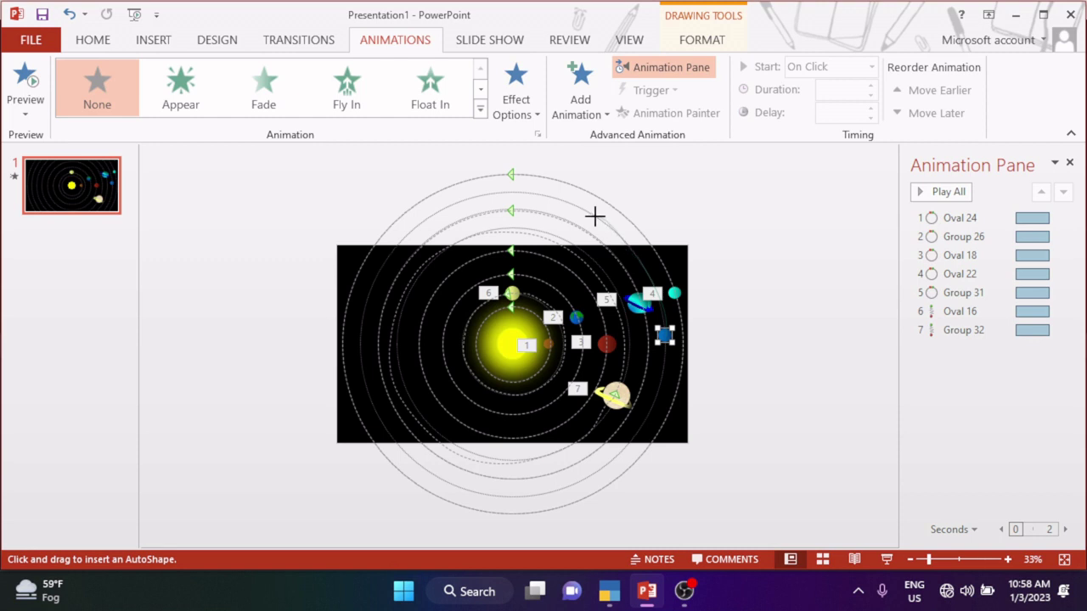
# Trace the blue planet's path along the top, left and bottom of the outer orbit.
pyautogui.moveTo(637, 255)
pyautogui.mouseDown()
pyautogui.moveTo(533, 187)
pyautogui.moveTo(493, 187)
pyautogui.moveTo(425, 221)
pyautogui.mouseUp()
pyautogui.moveTo(377, 277)
pyautogui.mouseDown()
pyautogui.moveTo(361, 345)
pyautogui.moveTo(389, 442)
pyautogui.mouseUp()
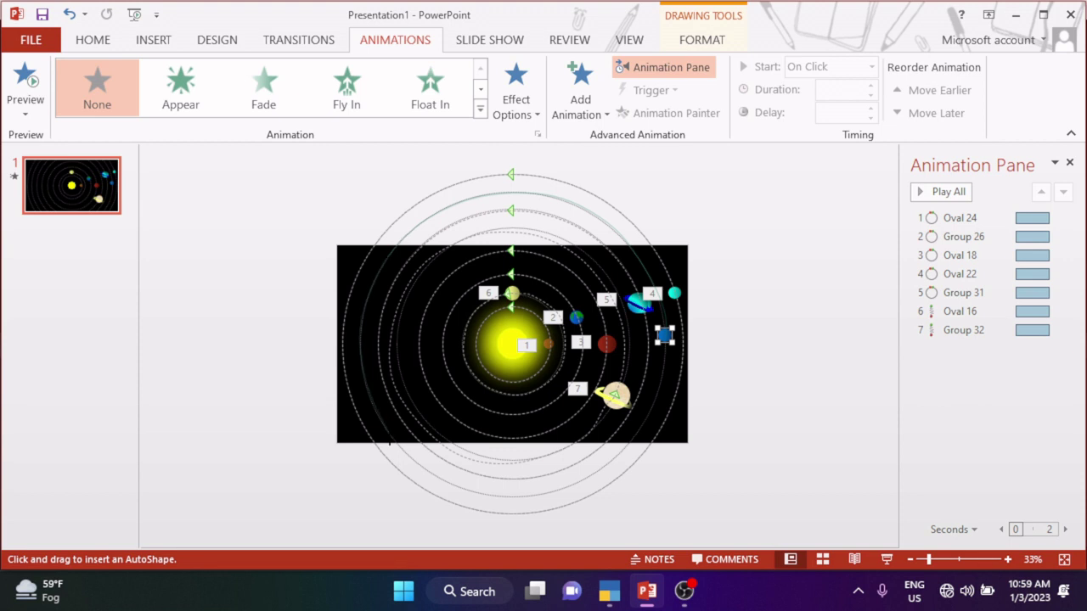
pyautogui.moveTo(389, 441)
pyautogui.mouseDown()
pyautogui.moveTo(558, 493)
pyautogui.moveTo(587, 473)
pyautogui.mouseUp()
pyautogui.click(666, 337)
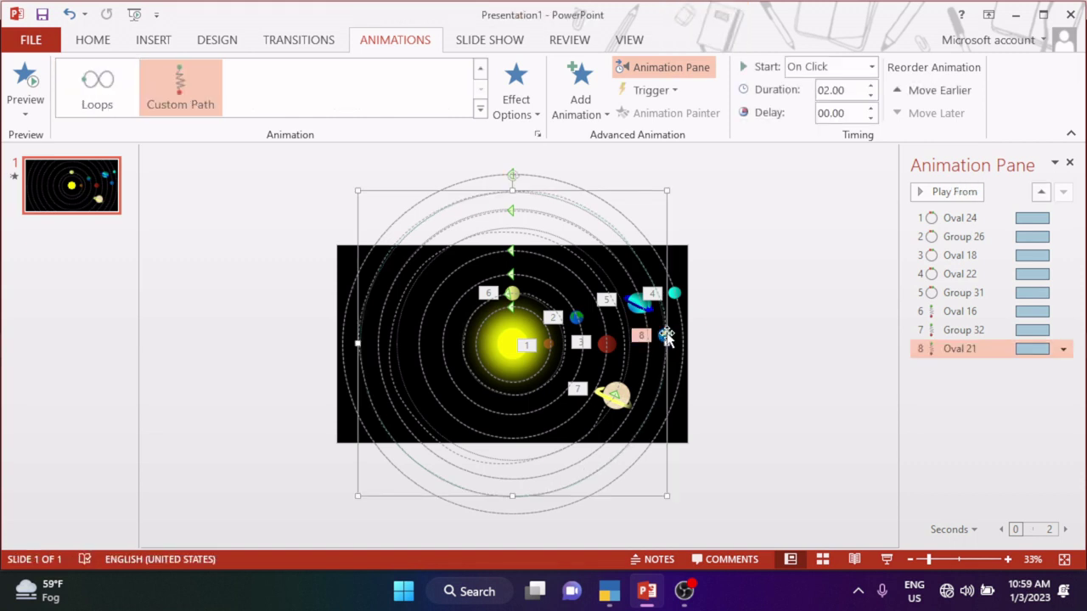
# Select all eight orbit animations and turn off their smooth start and smooth end.
pyautogui.keyDown('ctrl'); pyautogui.click(961, 217); pyautogui.keyUp('ctrl')
pyautogui.keyDown('ctrl'); pyautogui.click(964, 236); pyautogui.keyUp('ctrl')
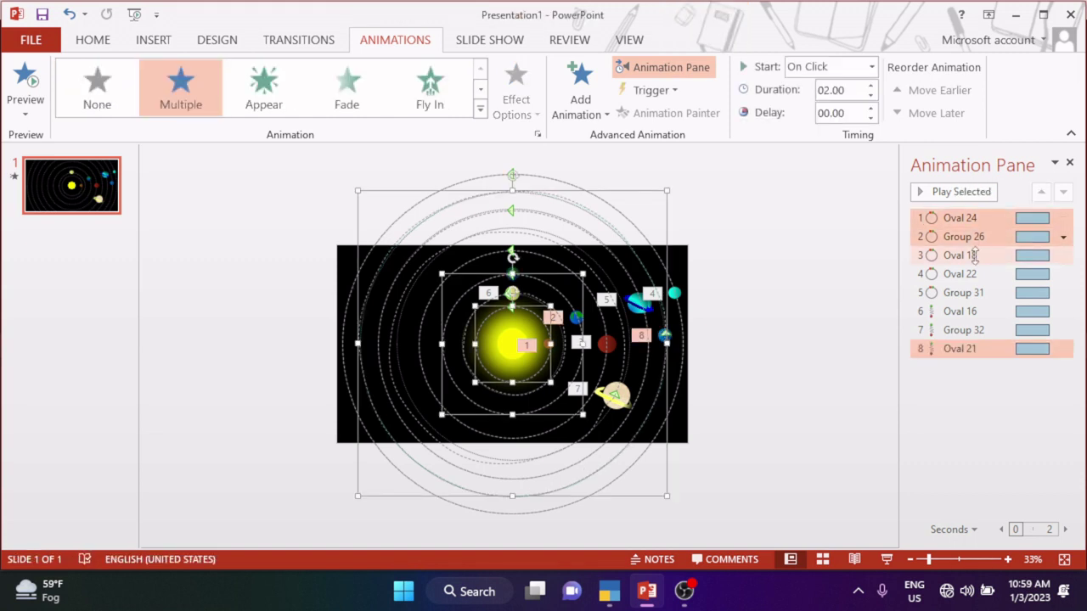
pyautogui.keyDown('shift'); pyautogui.click(960, 311); pyautogui.keyUp('shift')
pyautogui.keyDown('ctrl'); pyautogui.click(963, 330); pyautogui.keyUp('ctrl')
pyautogui.click(1063, 331)
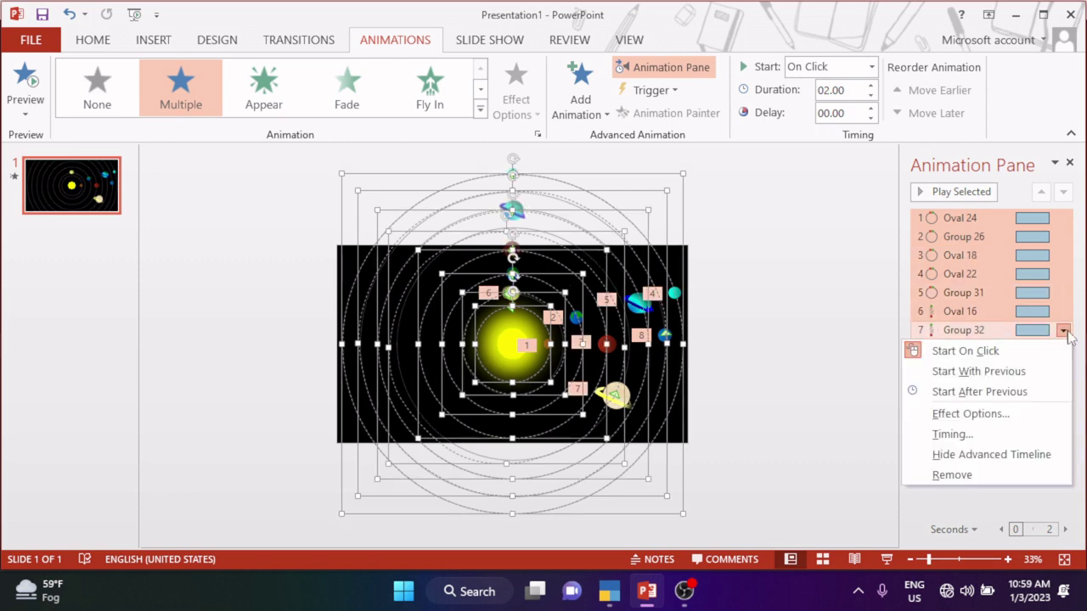
pyautogui.click(969, 414)
pyautogui.moveTo(521, 222)
pyautogui.mouseDown()
pyautogui.moveTo(499, 224)
pyautogui.moveTo(459, 257)
pyautogui.mouseUp()
# Set all animations to start With Previous, last 35 seconds, and repeat until end of slide.
pyautogui.click(454, 158)
pyautogui.click(564, 184)
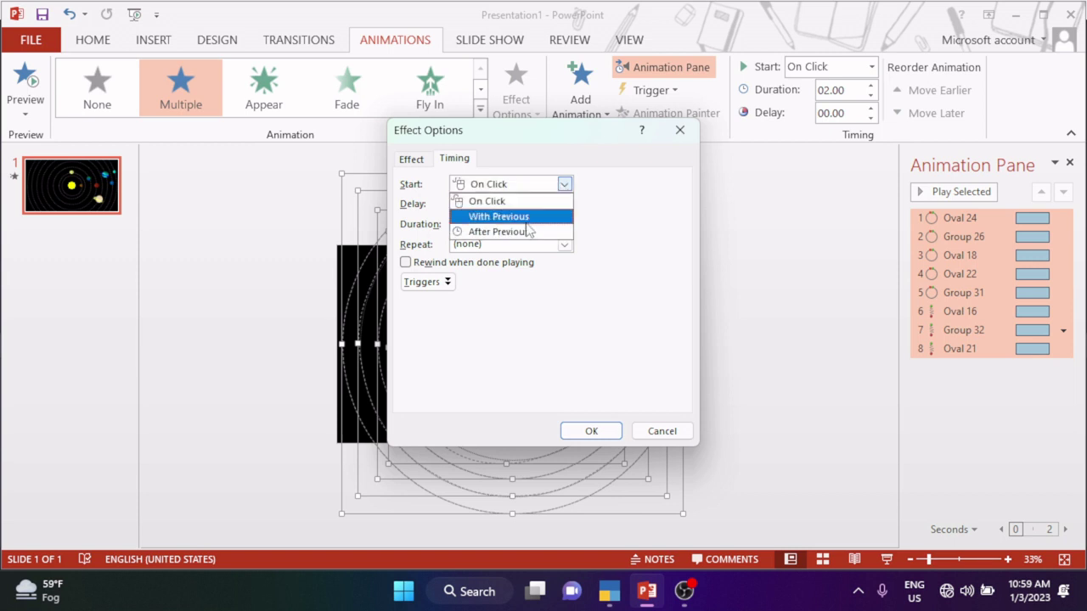
pyautogui.click(564, 213)
pyautogui.click(565, 224)
pyautogui.click(493, 236)
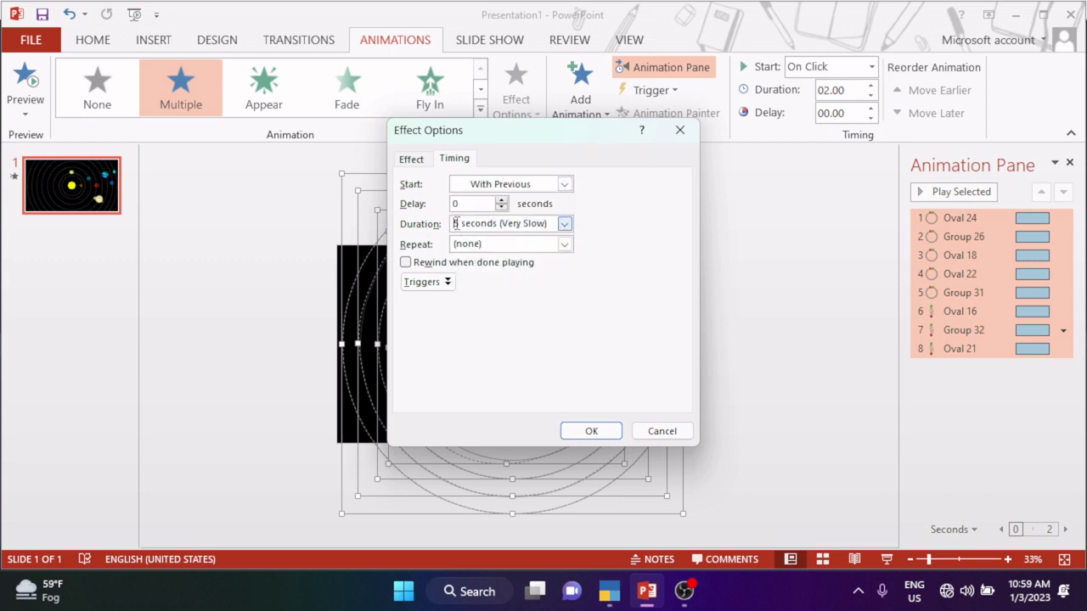
pyautogui.moveTo(460, 225); pyautogui.dragTo(441, 233)
pyautogui.write('3')
pyautogui.write('5')
pyautogui.click(564, 243)
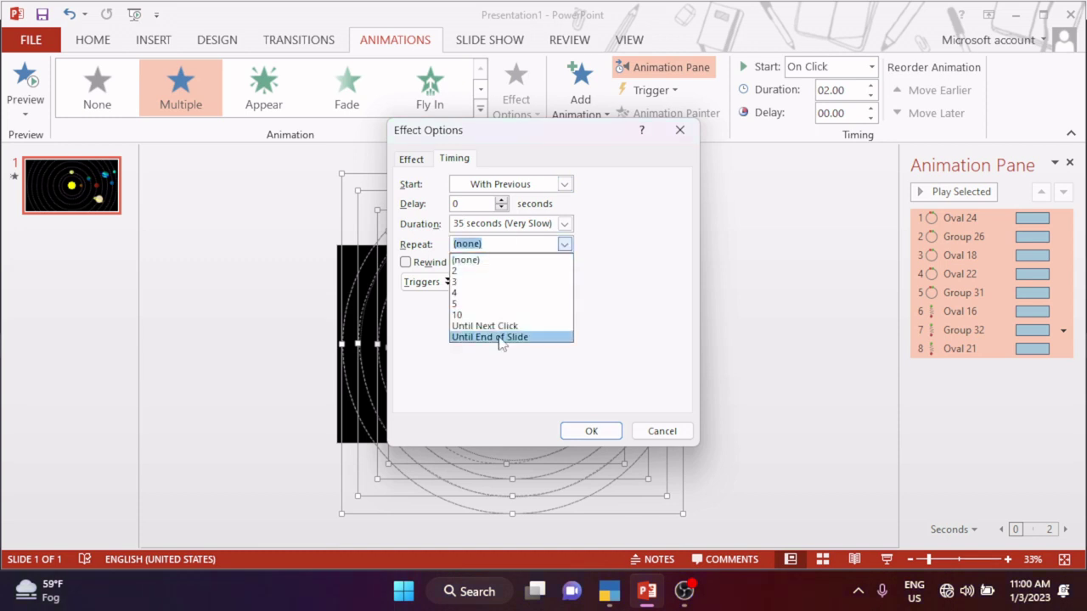
pyautogui.click(497, 337)
pyautogui.click(580, 425)
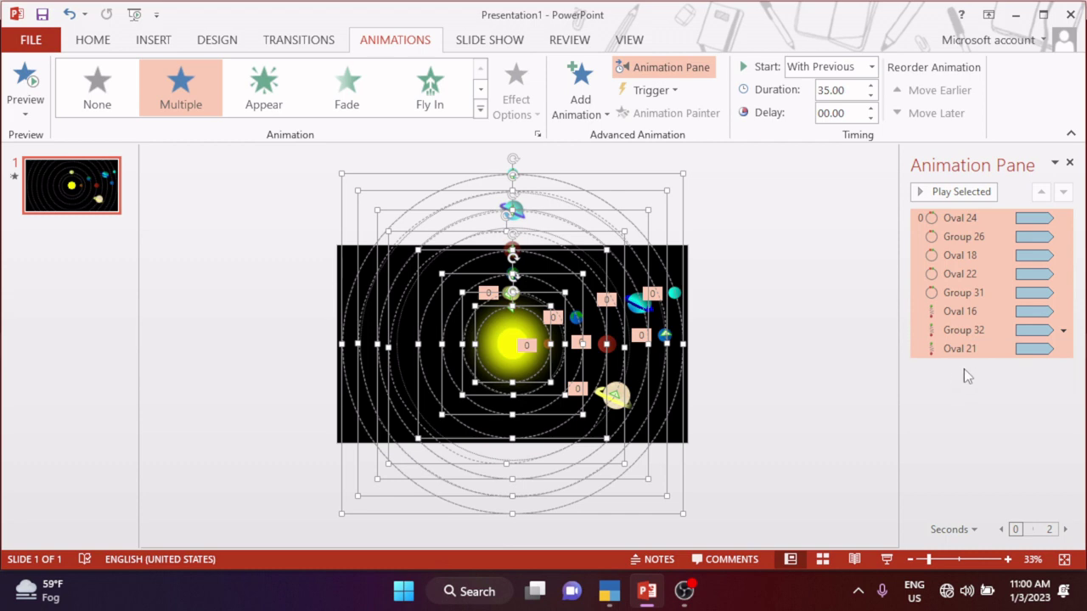
pyautogui.click(818, 454)
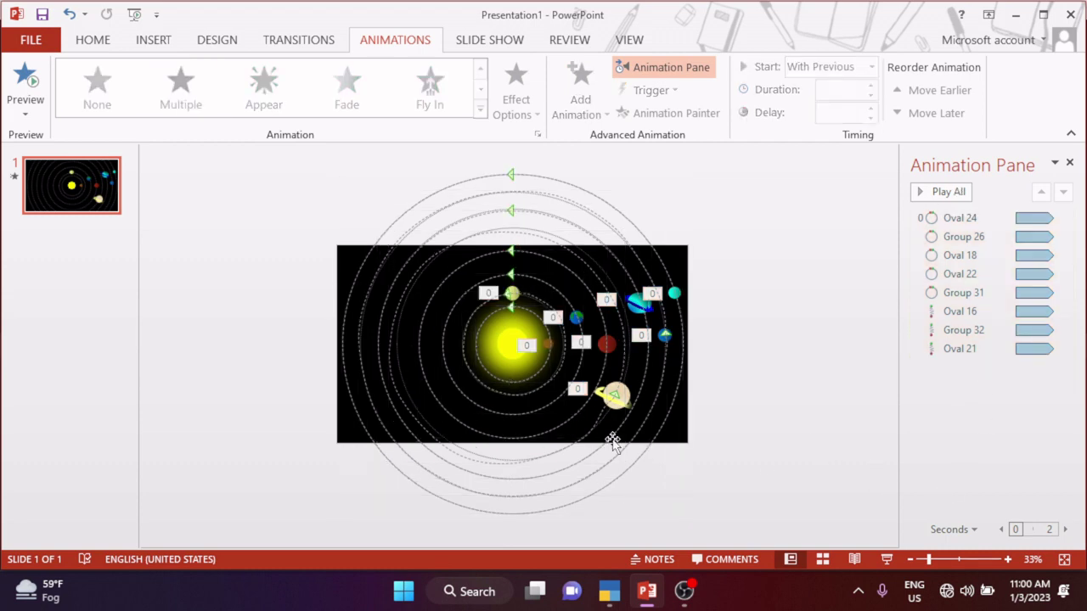
# Select the yellow, orange, Earth, Mars, blue and cyan planets, then clear the selection.
pyautogui.keyDown('ctrl'); pyautogui.scroll(3, 670, 449); pyautogui.keyUp('ctrl')
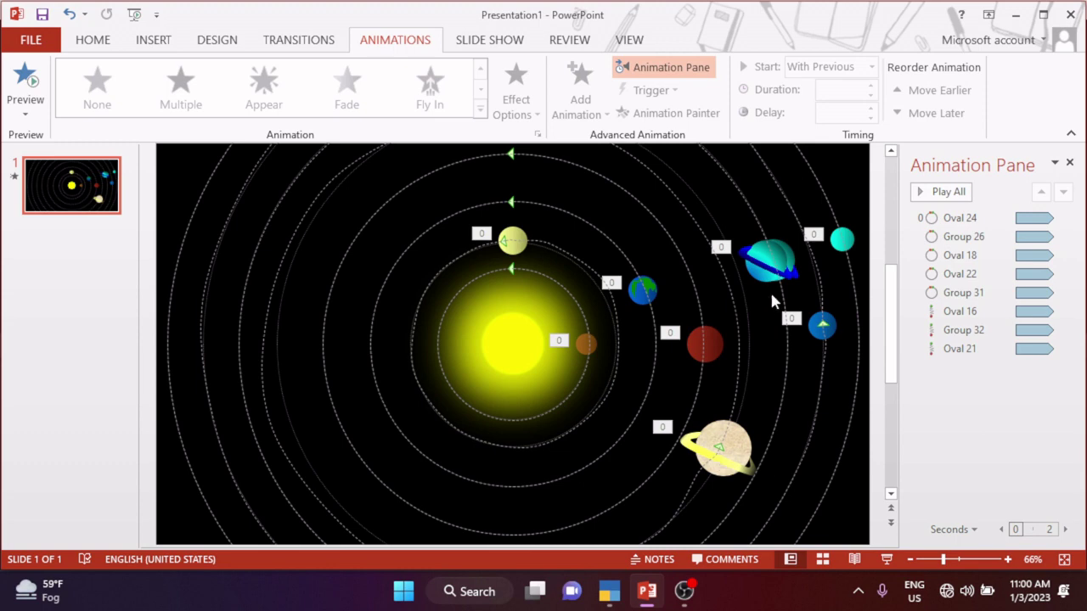
pyautogui.click(519, 256)
pyautogui.keyDown('shift'); pyautogui.click(586, 343); pyautogui.keyUp('shift')
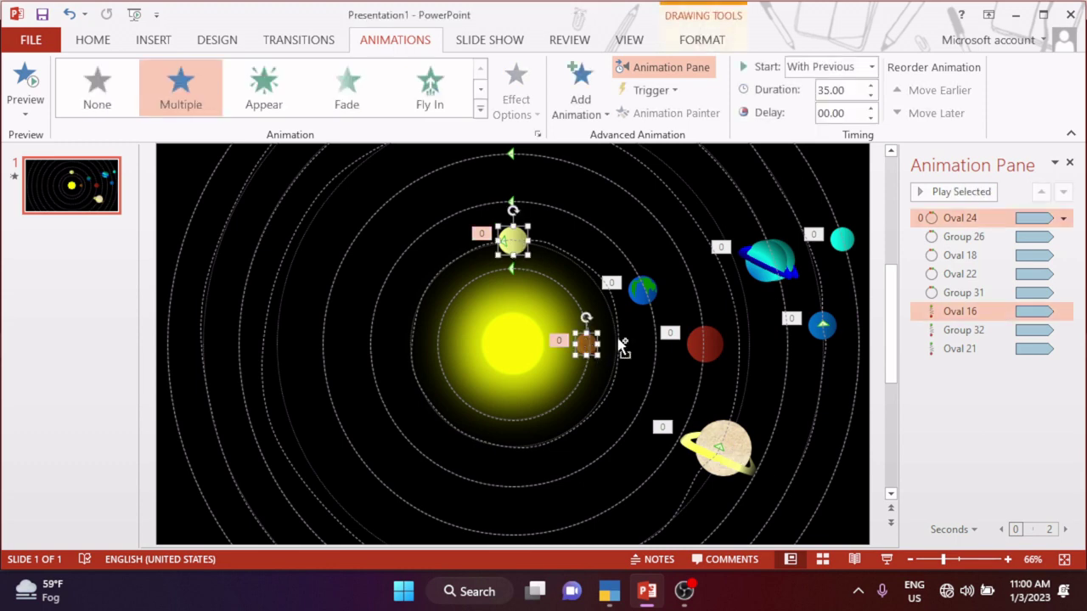
pyautogui.keyDown('shift'); pyautogui.click(643, 290); pyautogui.keyUp('shift')
pyautogui.keyDown('shift'); pyautogui.click(704, 344); pyautogui.keyUp('shift')
pyautogui.keyDown('shift'); pyautogui.click(836, 333); pyautogui.keyUp('shift')
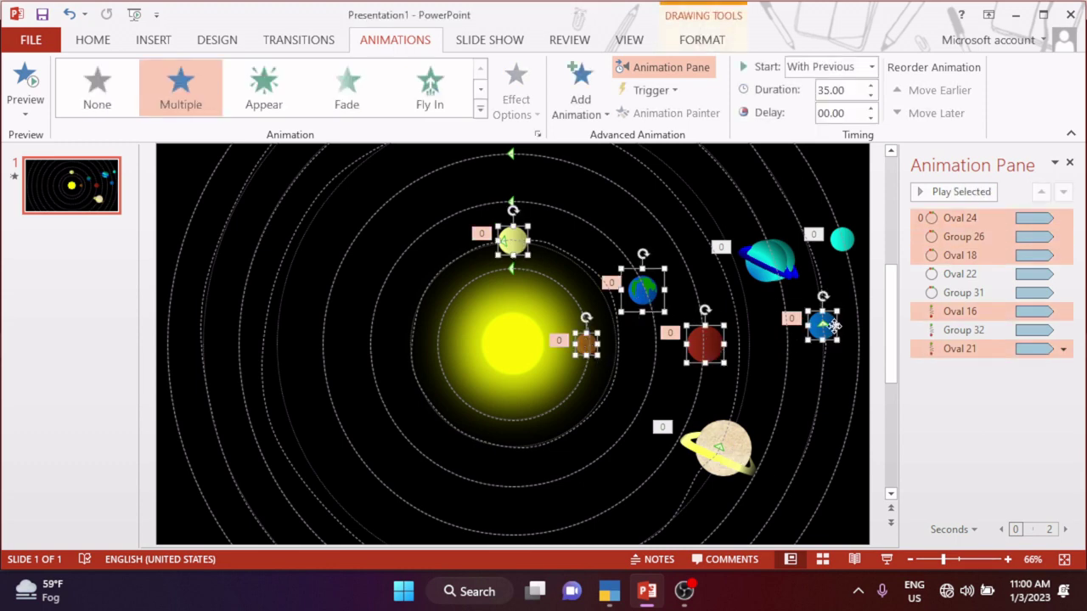
pyautogui.keyDown('shift'); pyautogui.click(843, 242); pyautogui.keyUp('shift')
pyautogui.click(871, 392)
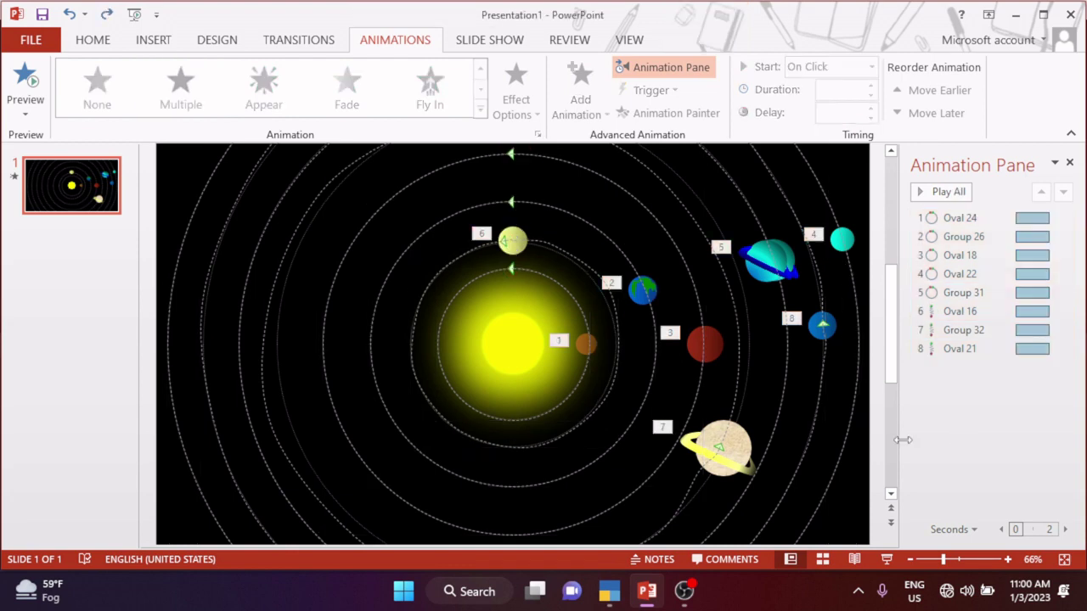
pyautogui.scroll(-2, 734, 462)
pyautogui.scroll(2, 719, 217)
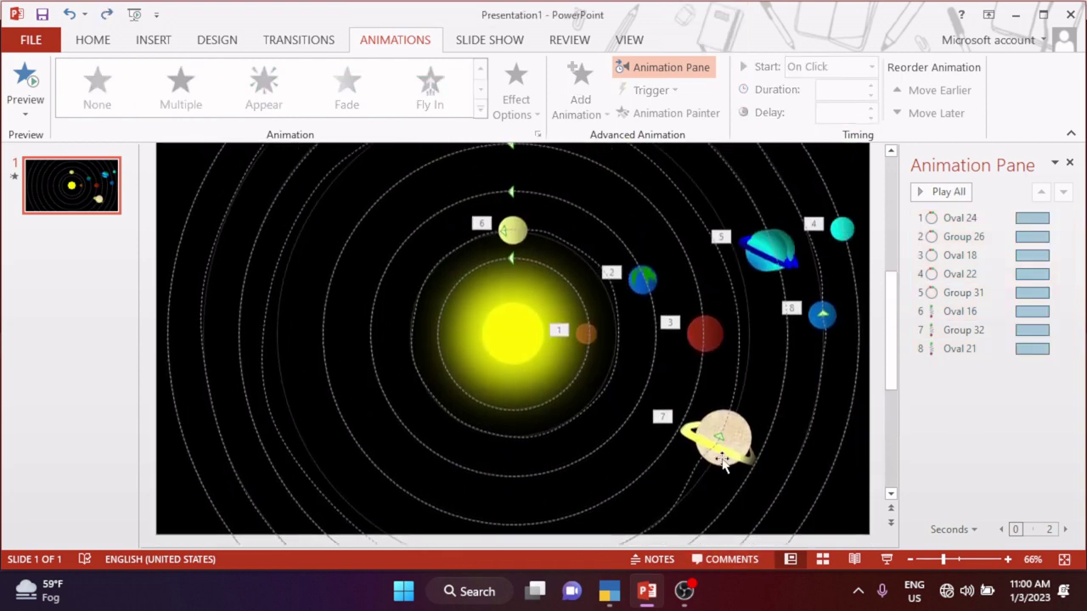
# Reselect the cyan, blue, red, Earth, yellow and brown planets and apply a Spin effect.
pyautogui.click(840, 270)
pyautogui.click(912, 376)
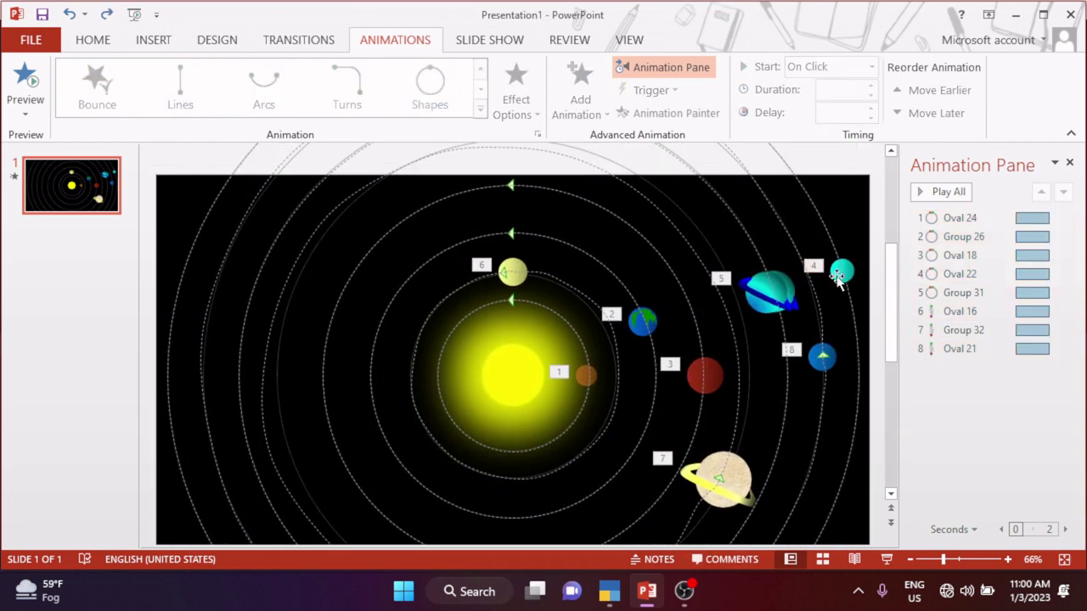
pyautogui.click(839, 271)
pyautogui.keyDown('shift'); pyautogui.click(823, 357); pyautogui.keyUp('shift')
pyautogui.keyDown('shift'); pyautogui.click(713, 382); pyautogui.keyUp('shift')
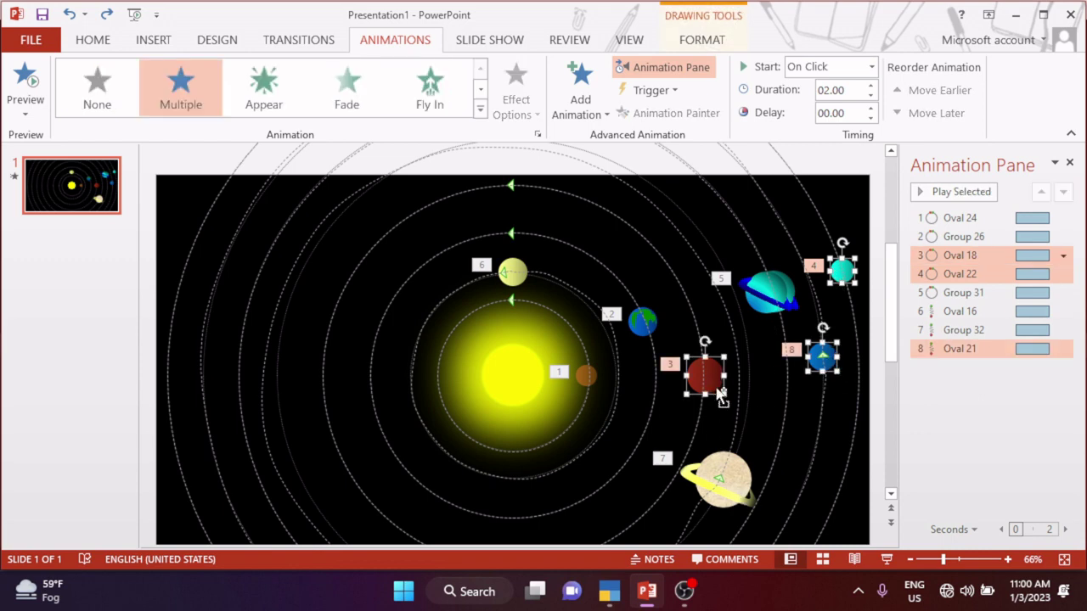
pyautogui.keyDown('shift'); pyautogui.click(650, 323); pyautogui.keyUp('shift')
pyautogui.keyDown('shift'); pyautogui.click(513, 274); pyautogui.keyUp('shift')
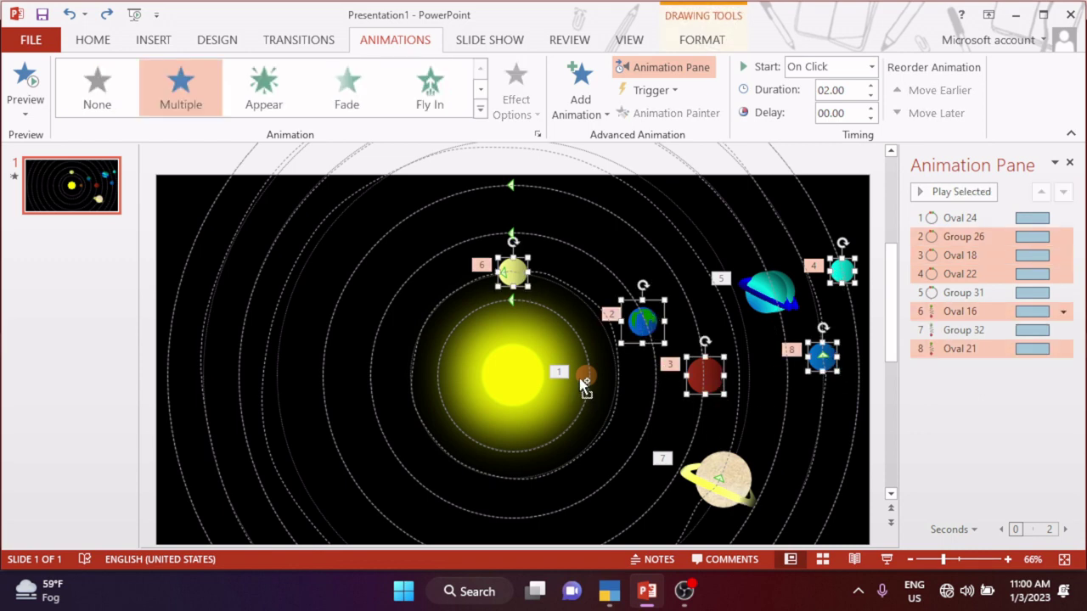
pyautogui.keyDown('shift'); pyautogui.click(584, 377); pyautogui.keyUp('shift')
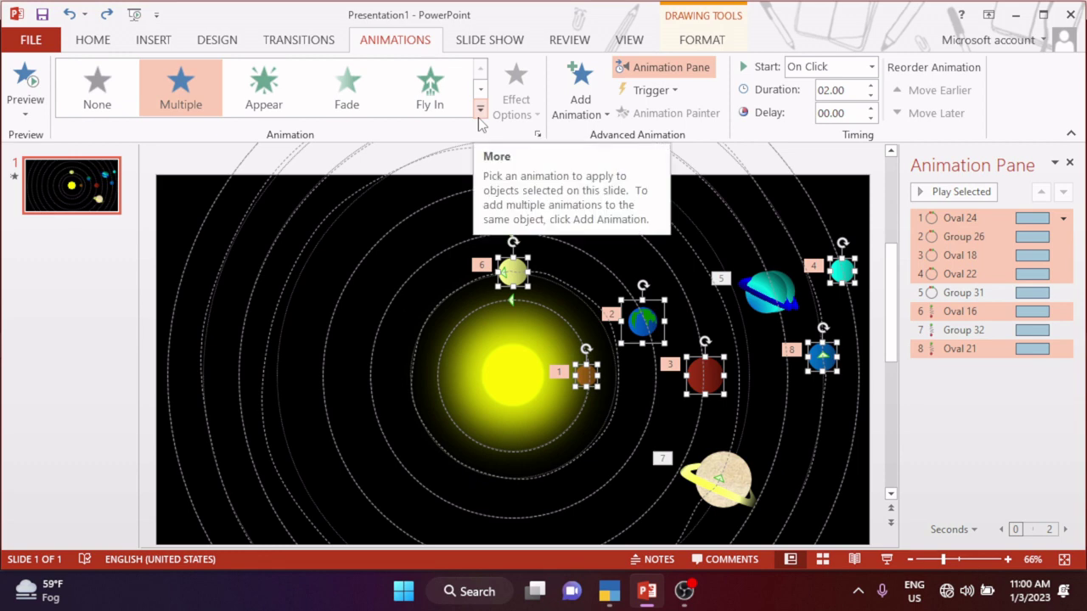
pyautogui.click(581, 85)
pyautogui.click(824, 346)
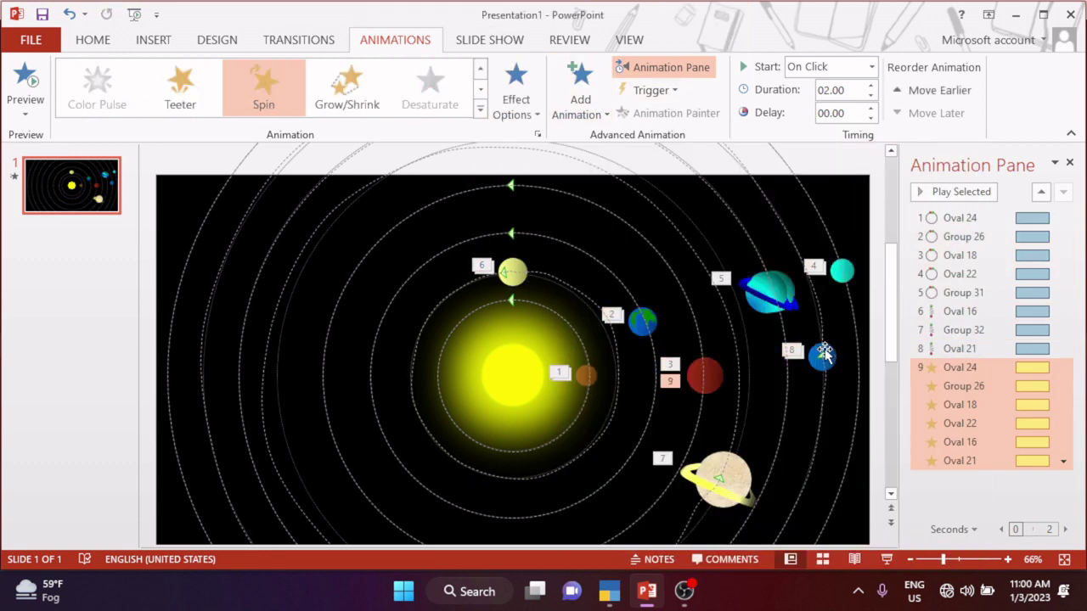
# Time the spins With Previous, 15 seconds, Repeat Until End of Slide, then preview the slide show.
pyautogui.click(1063, 461)
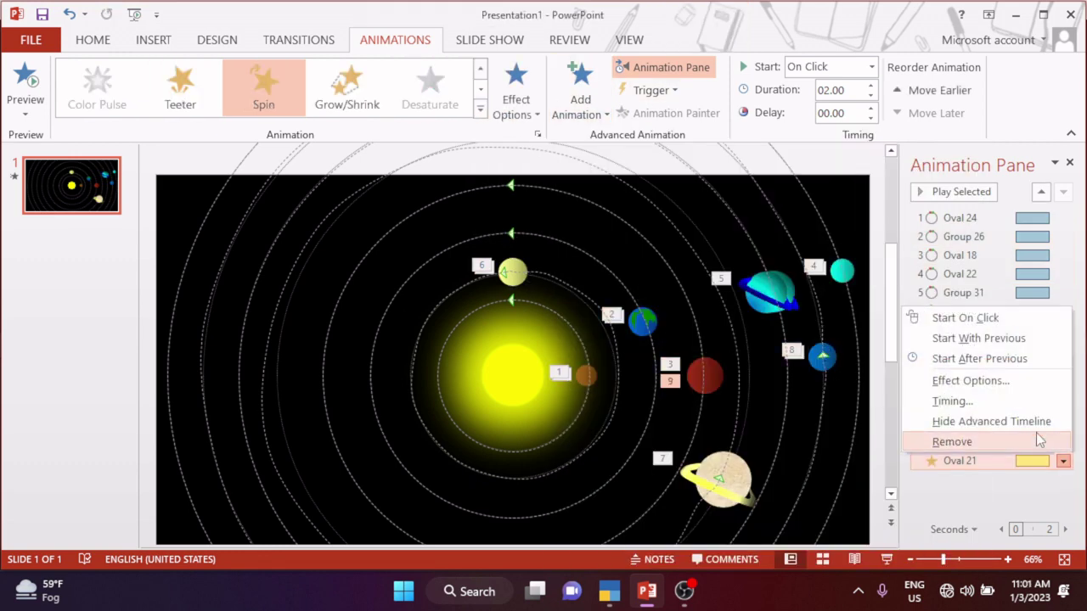
pyautogui.click(1000, 380)
pyautogui.click(455, 159)
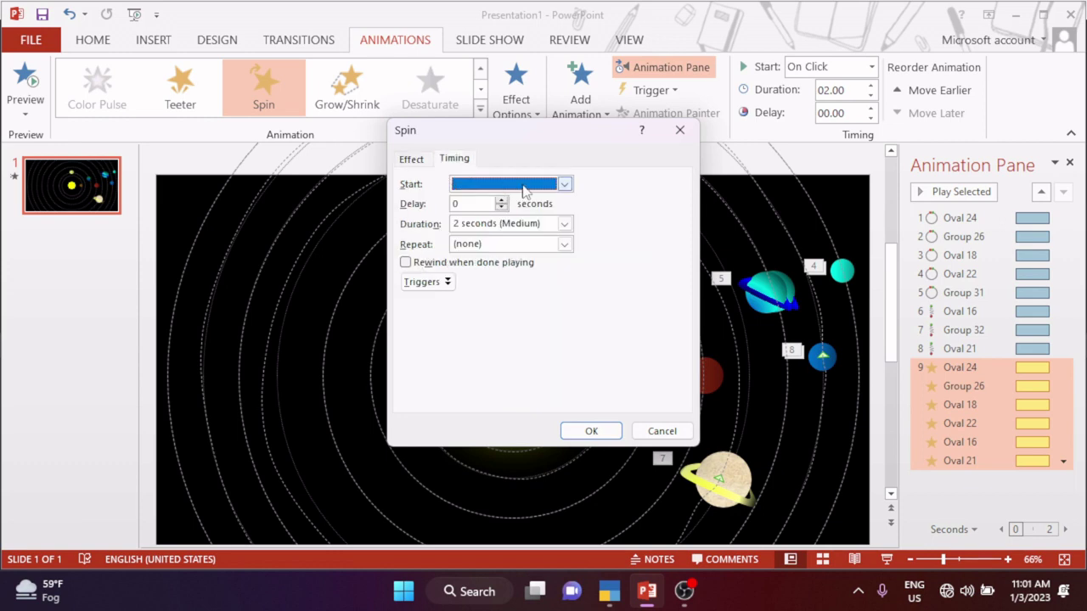
pyautogui.click(564, 184)
pyautogui.click(518, 215)
pyautogui.click(565, 224)
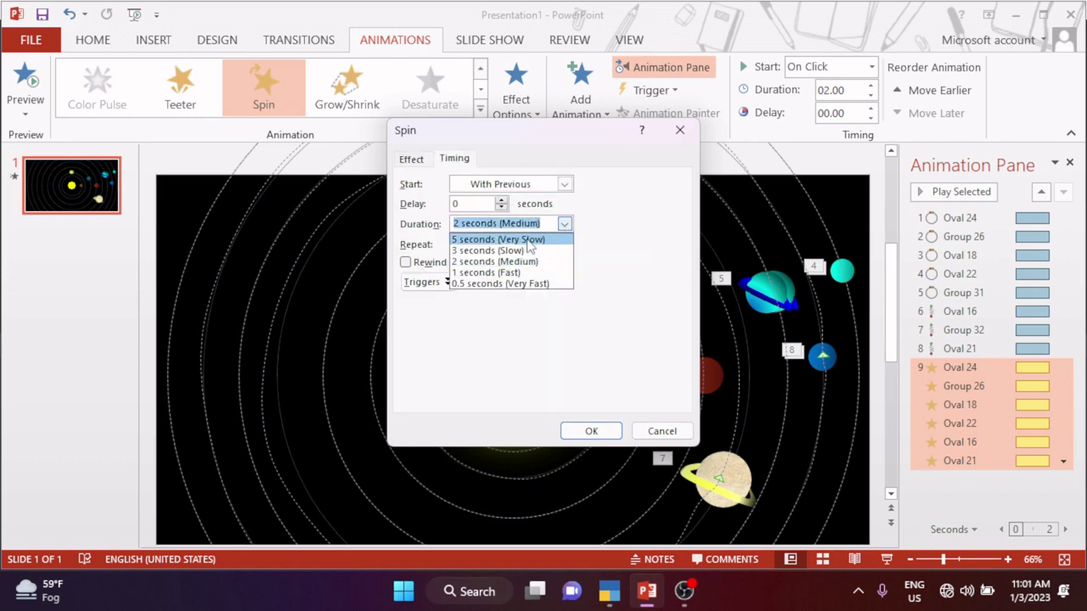
pyautogui.click(469, 235)
pyautogui.click(457, 226)
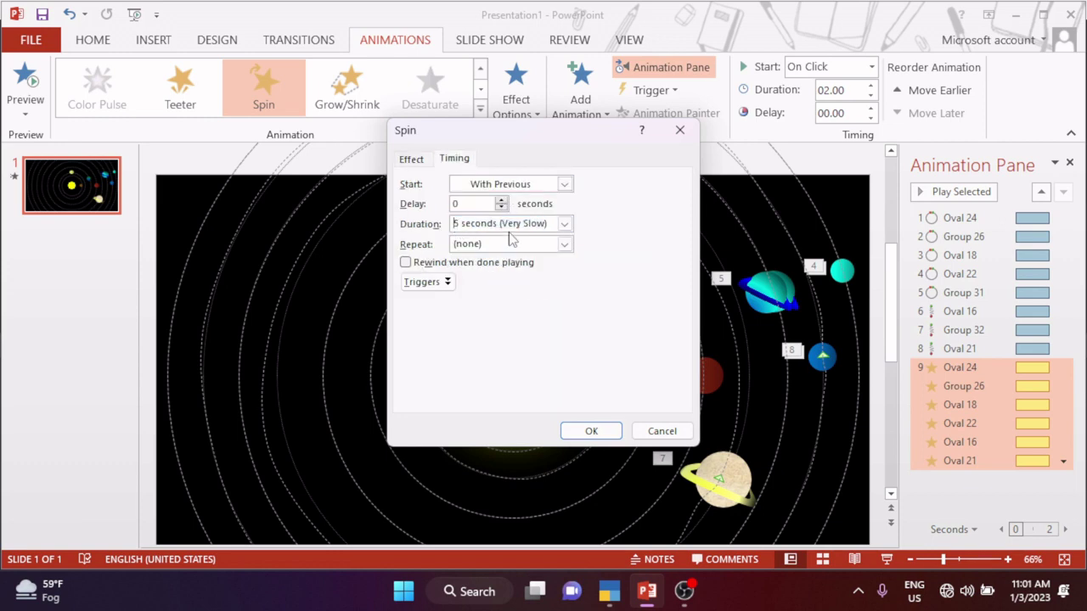
pyautogui.write('2')
pyautogui.press('BackSpace')
pyautogui.write('1')
pyautogui.click(564, 244)
pyautogui.click(518, 337)
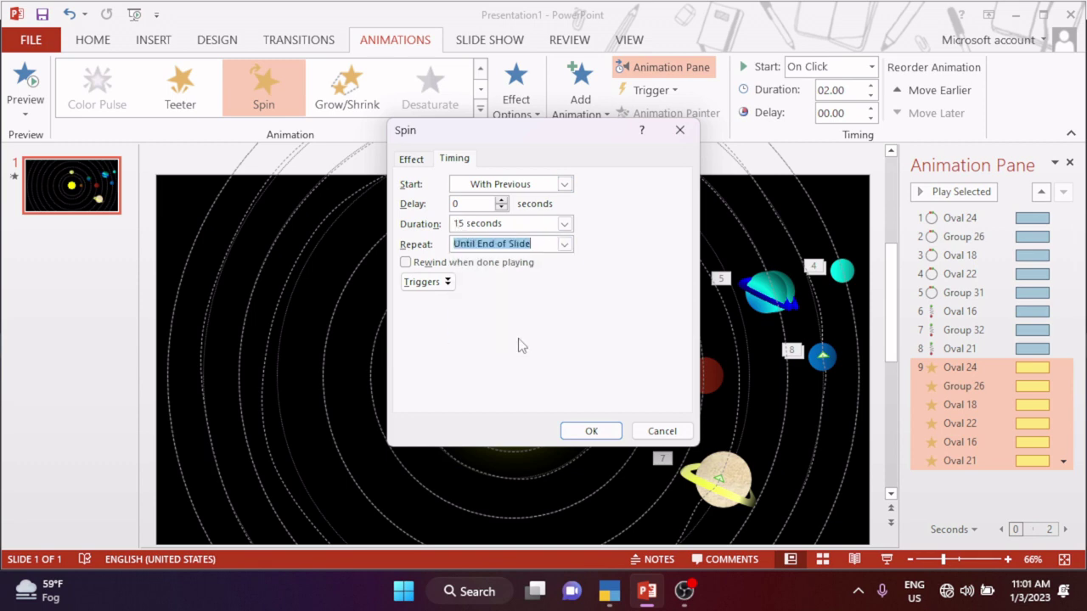
pyautogui.click(591, 430)
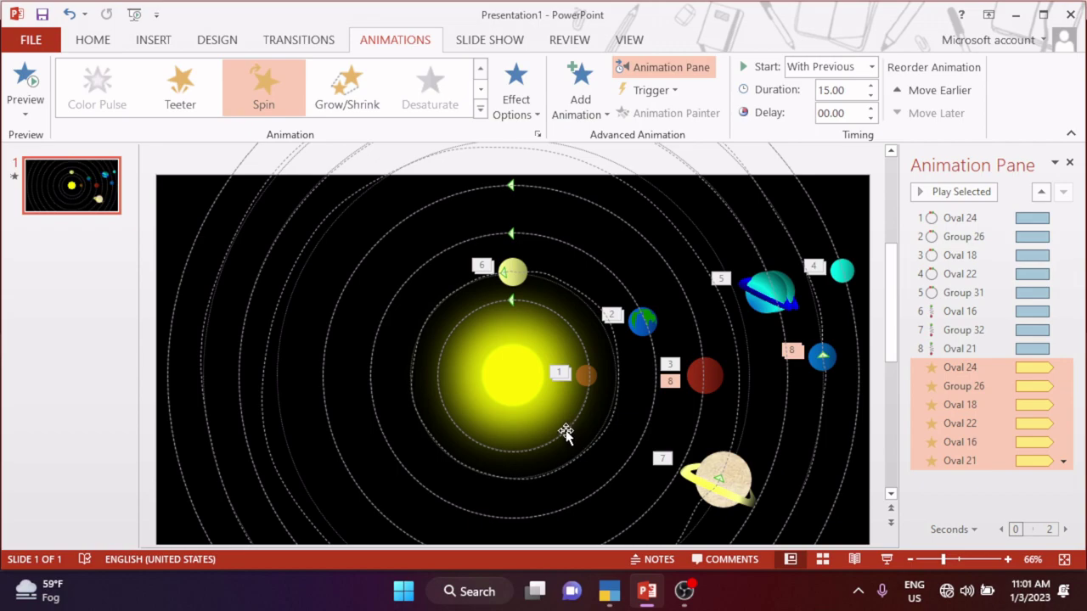
pyautogui.press('F5')
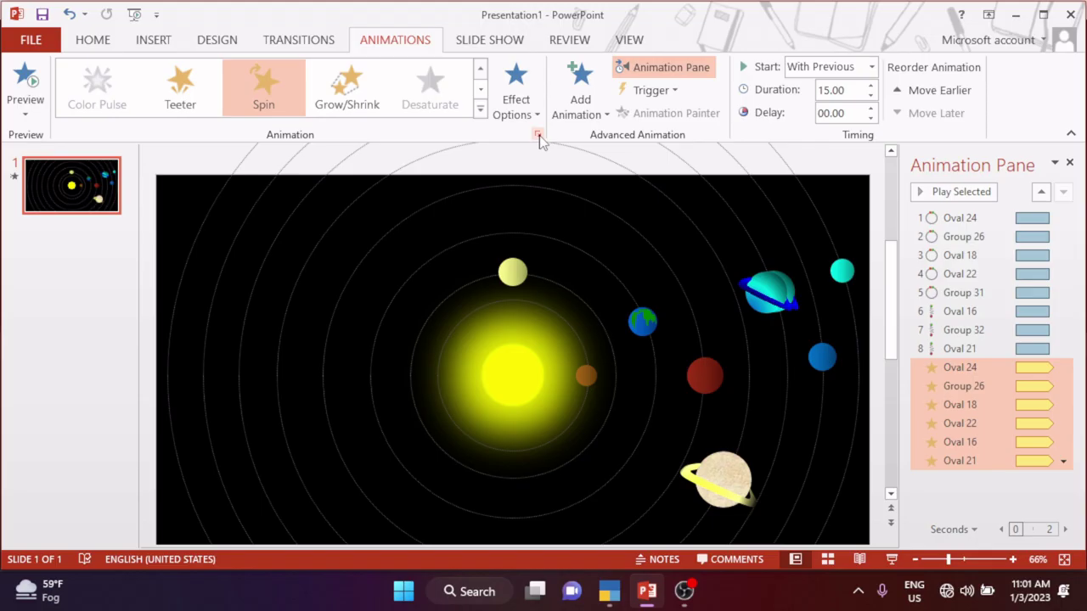
# Select all 14 animations in the Animation Pane and set their Start to With Previous.
pyautogui.click(538, 135)
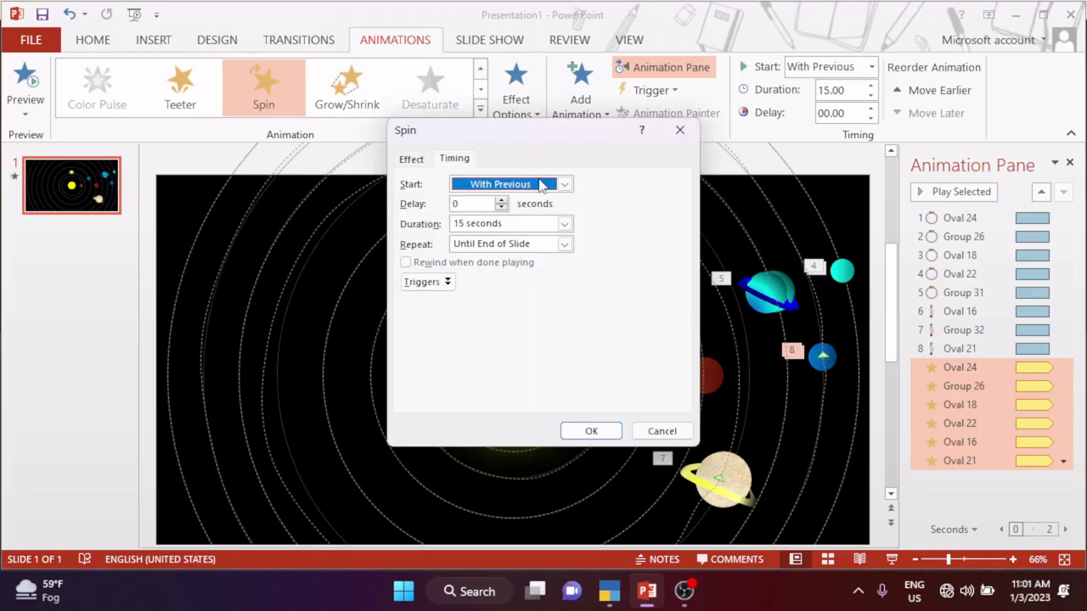
pyautogui.click(564, 184)
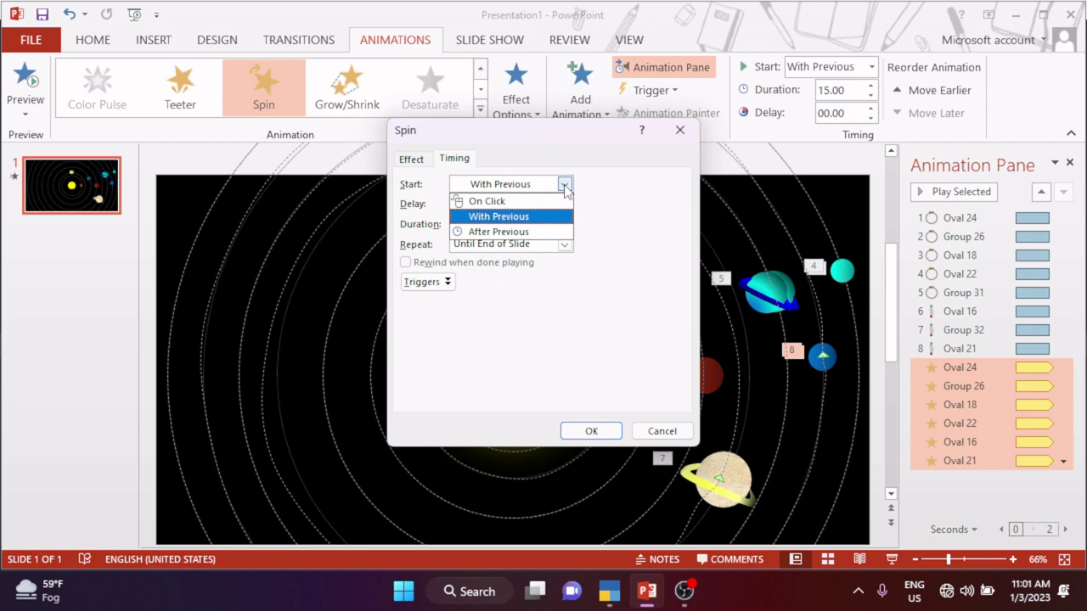
pyautogui.click(960, 219)
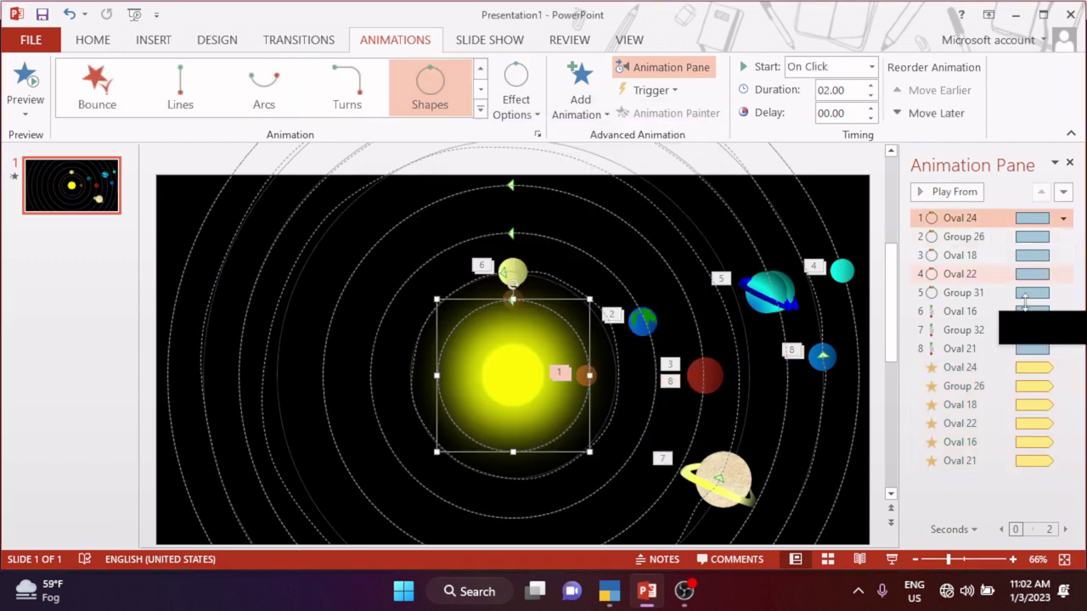
pyautogui.keyDown('shift'); pyautogui.click(959, 461); pyautogui.keyUp('shift')
pyautogui.click(537, 134)
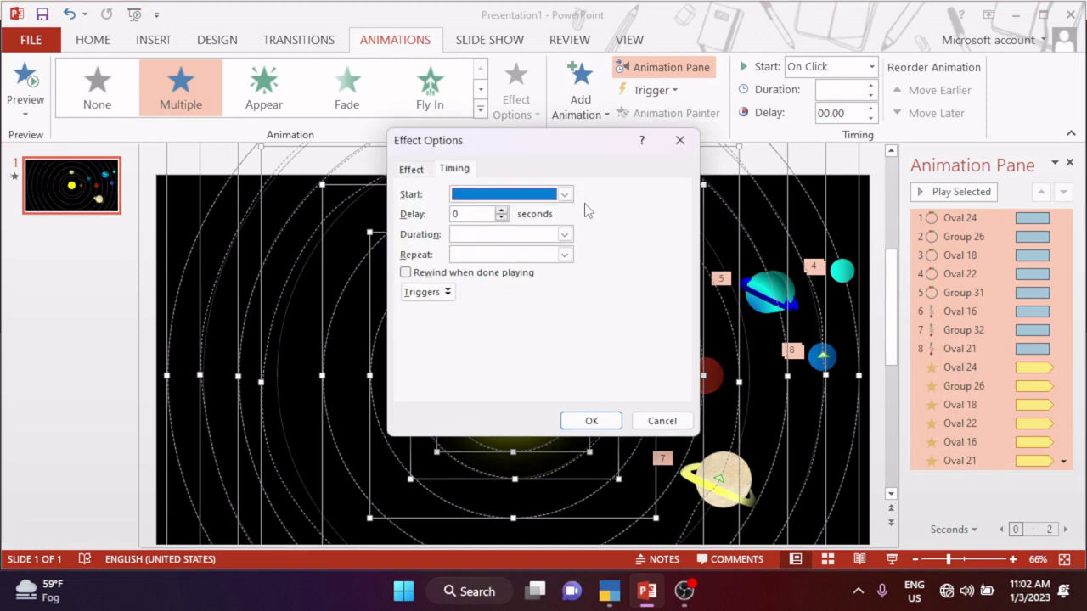
pyautogui.press('w')
pyautogui.click(591, 420)
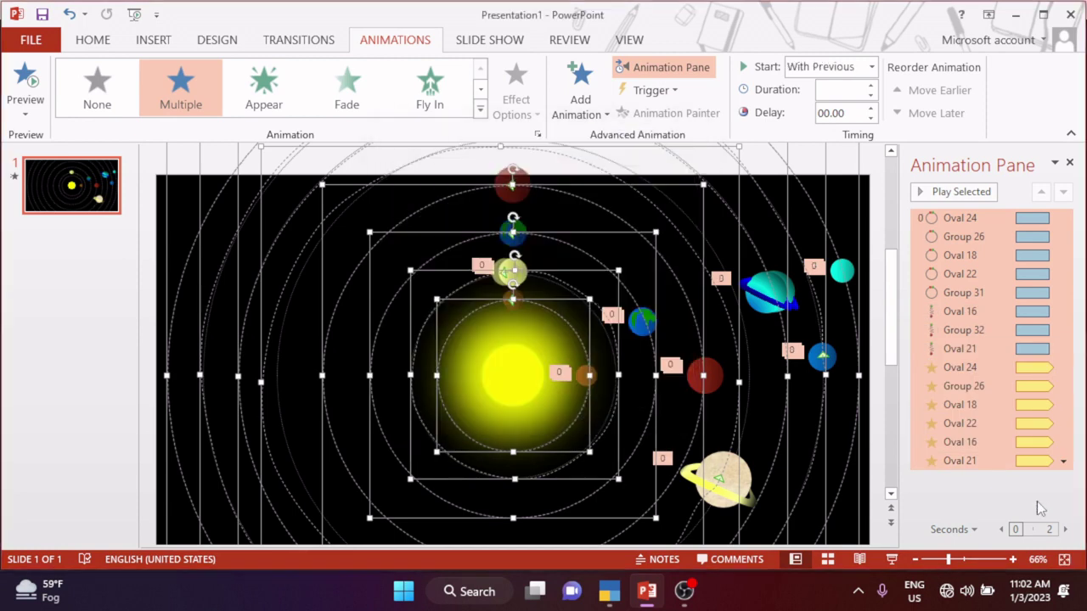